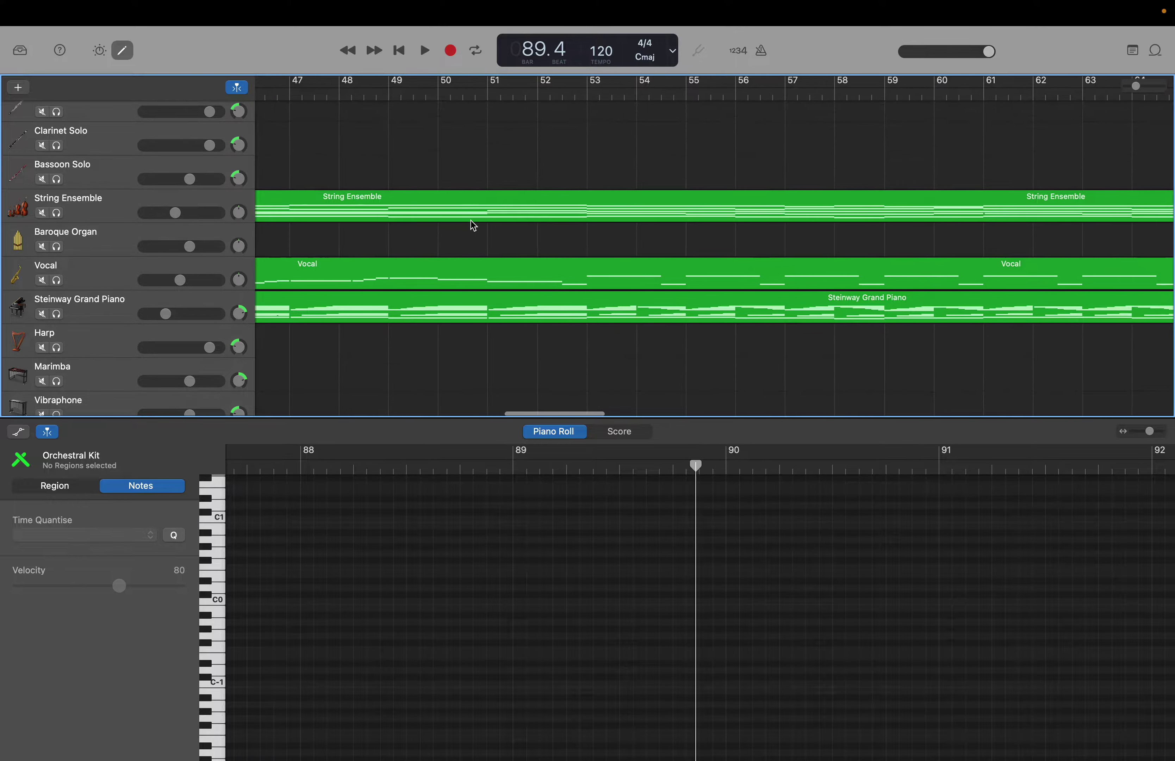
Move the playhead to the start of bar 53.
{"action": "scroll", "coordinate": [516, 201], "scroll_direction": "right", "scroll_amount": 1}
{"action": "scroll", "coordinate": [516, 202], "scroll_direction": "up", "scroll_amount": 1}
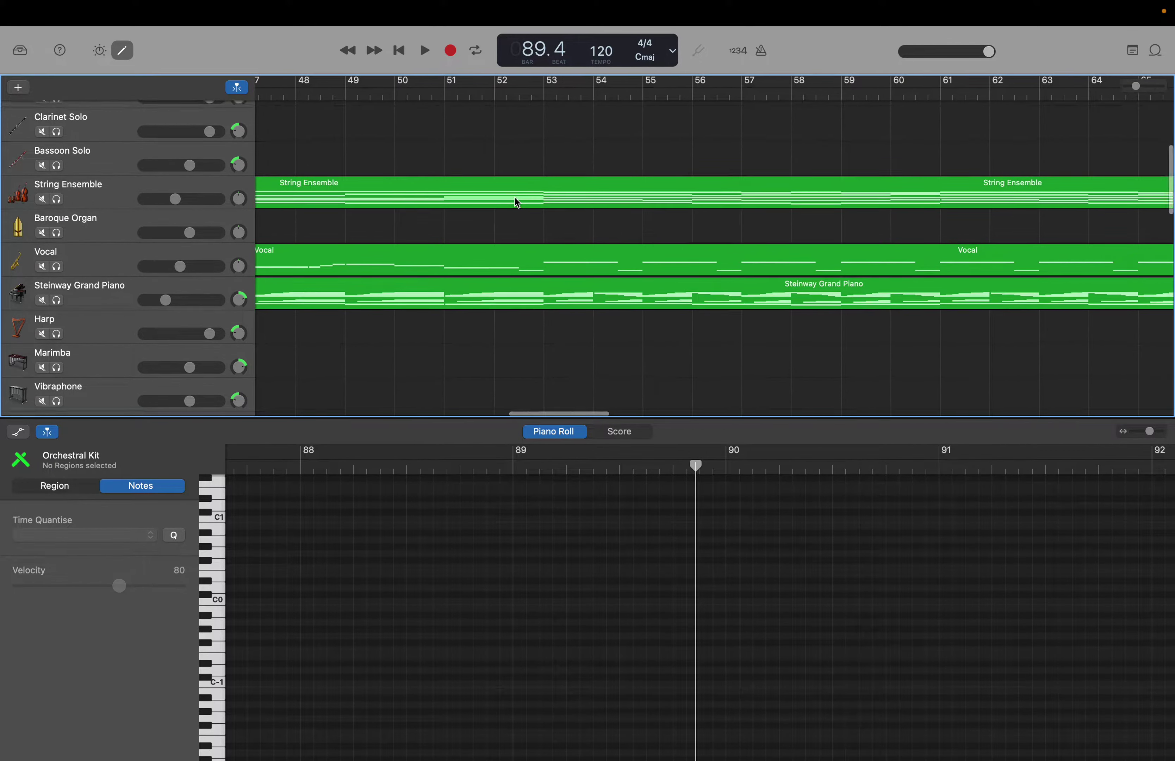
{"action": "scroll", "coordinate": [906, 337], "scroll_direction": "right", "scroll_amount": 10}
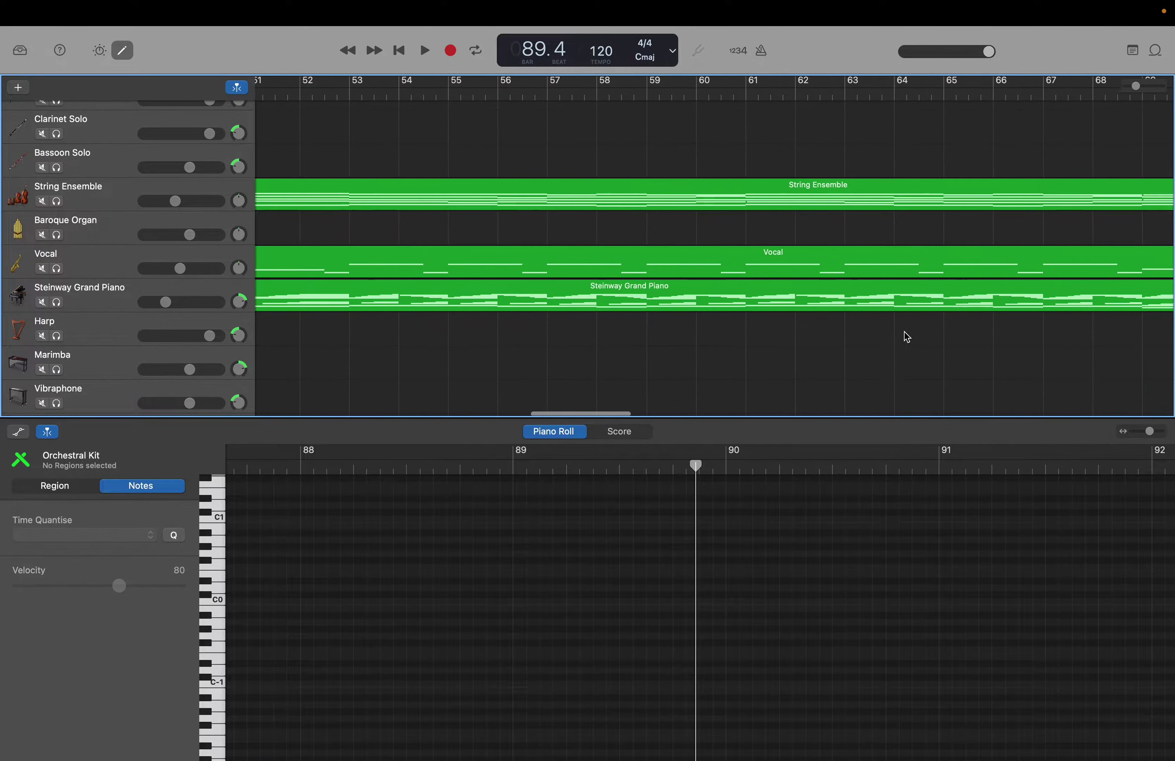
{"action": "scroll", "coordinate": [906, 337], "scroll_direction": "right", "scroll_amount": 4}
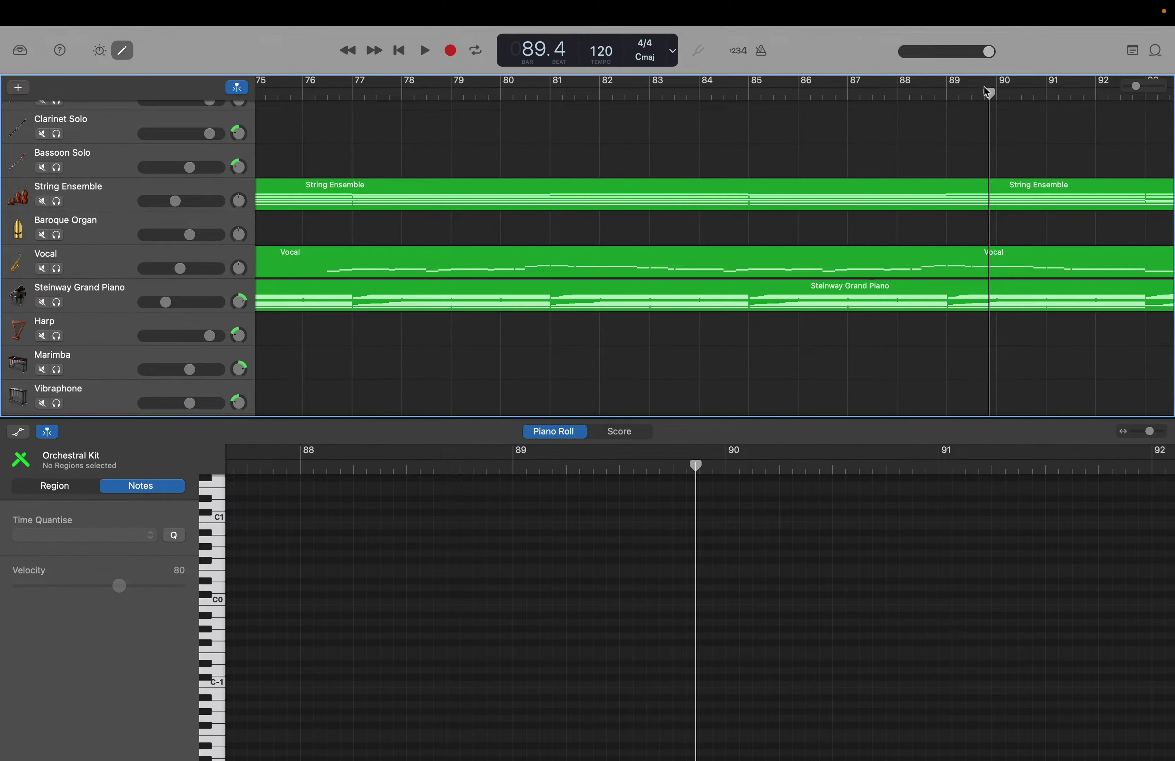
{"action": "left_click_drag", "start_coordinate": [987, 91], "coordinate": [629, 88]}
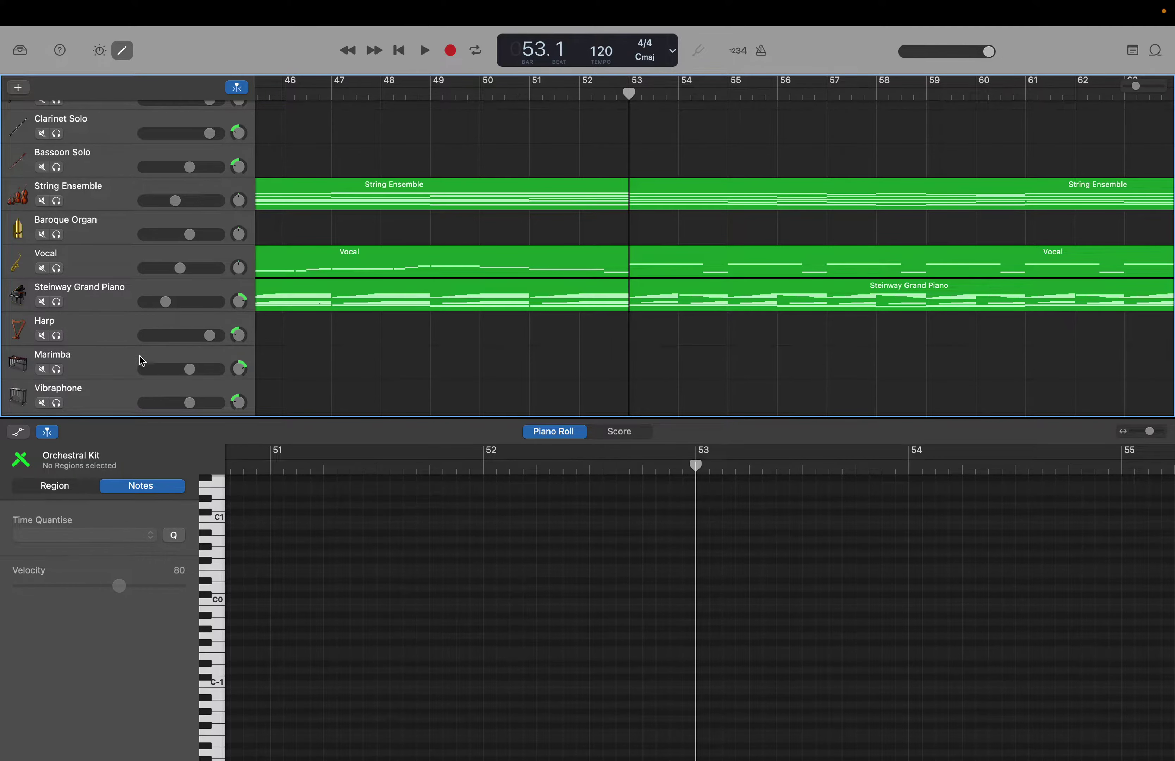
Audition the sounds of the selected Orchestral Kit track across the piano roll keys, from the highest octaves down to the third octave.
{"action": "scroll", "coordinate": [128, 345], "scroll_direction": "down", "scroll_amount": 10}
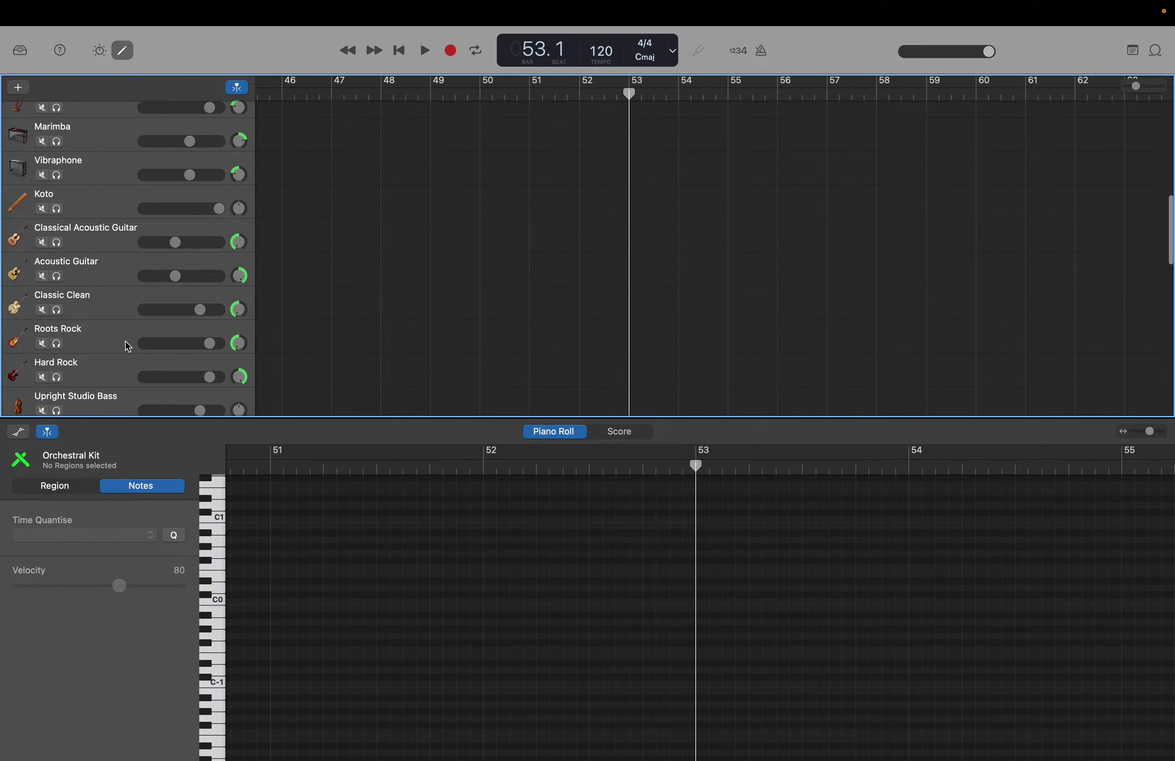
{"action": "scroll", "coordinate": [128, 345], "scroll_direction": "down", "scroll_amount": 8}
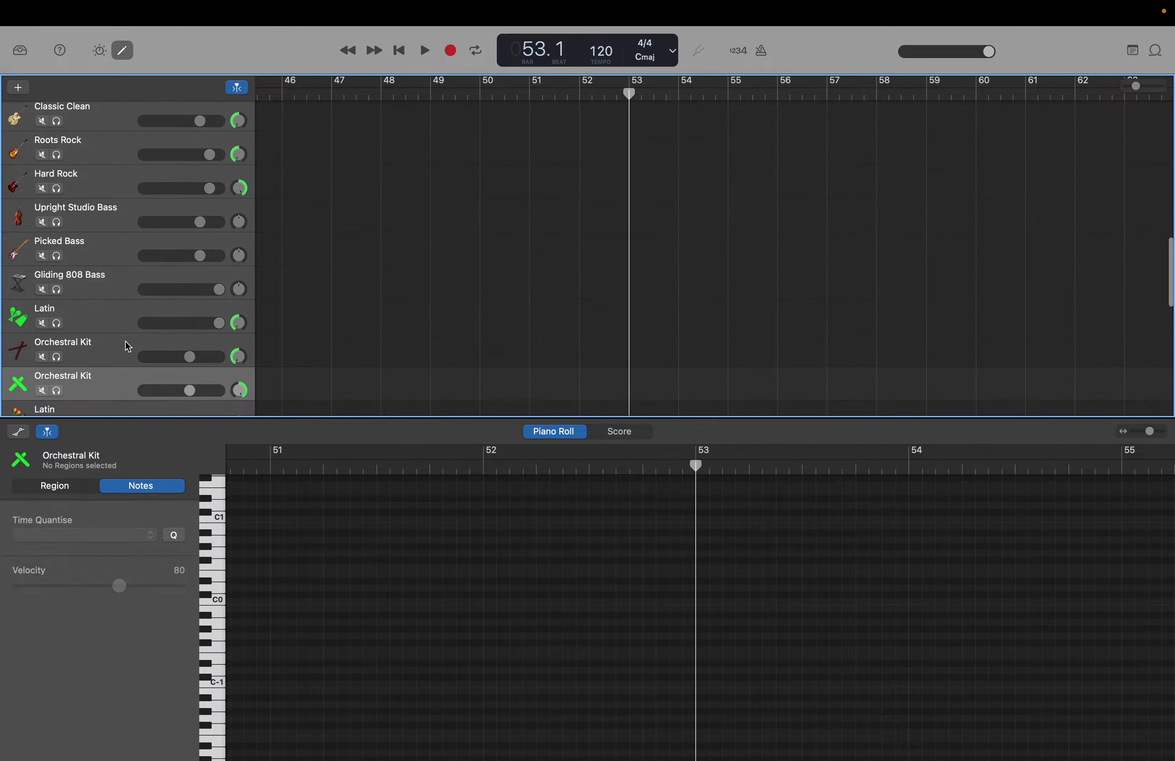
{"action": "scroll", "coordinate": [128, 346], "scroll_direction": "down", "scroll_amount": 1}
{"action": "scroll", "coordinate": [220, 560], "scroll_direction": "up", "scroll_amount": 10}
{"action": "left_click_drag", "start_coordinate": [217, 564], "coordinate": [216, 752]}
{"action": "left_click", "coordinate": [214, 621]}
{"action": "key", "text": "XF86AudioRaiseVolume"}
{"action": "scroll", "coordinate": [215, 751], "scroll_direction": "down", "scroll_amount": 4}
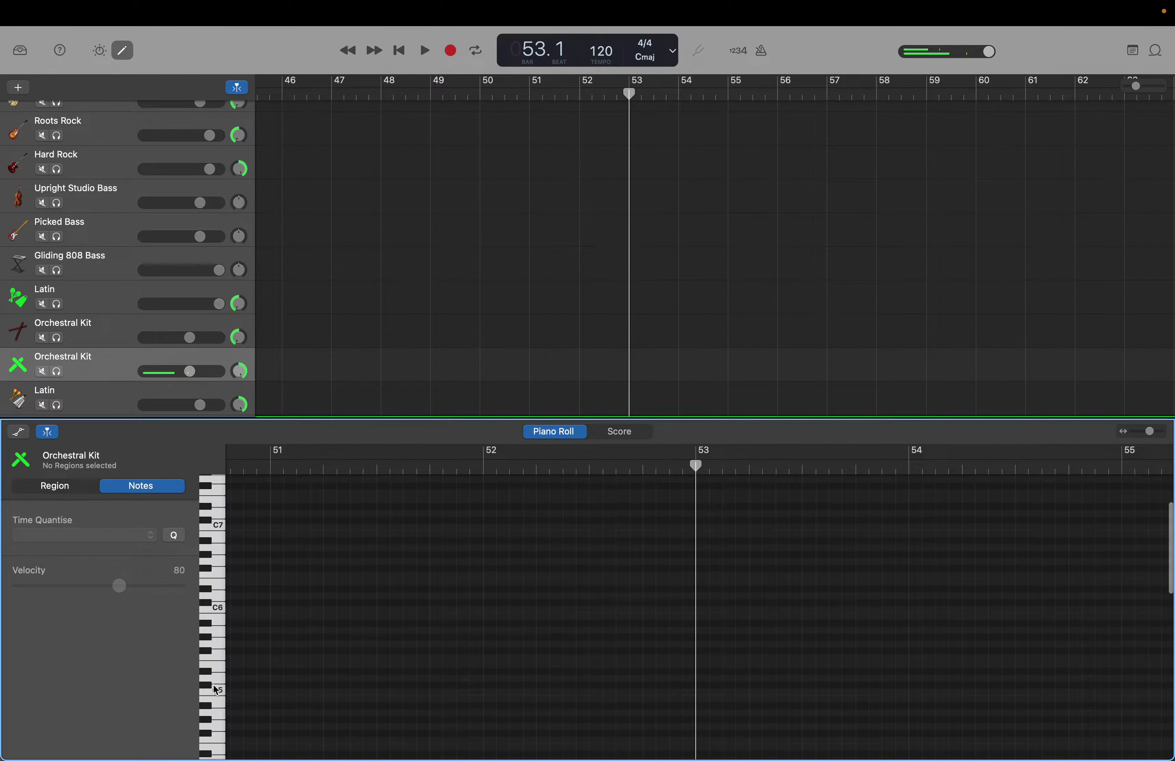
{"action": "left_click_drag", "start_coordinate": [213, 677], "coordinate": [208, 751]}
{"action": "scroll", "coordinate": [203, 682], "scroll_direction": "down", "scroll_amount": 5}
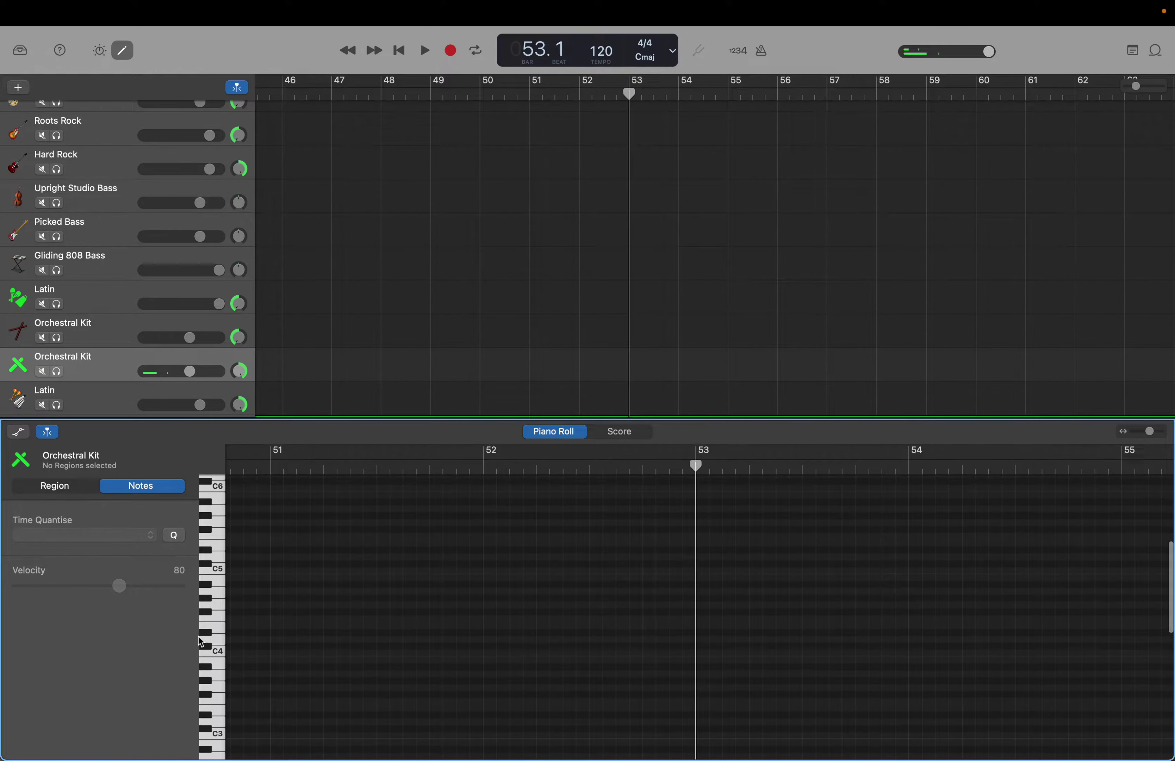
{"action": "left_click_drag", "start_coordinate": [206, 633], "coordinate": [209, 686]}
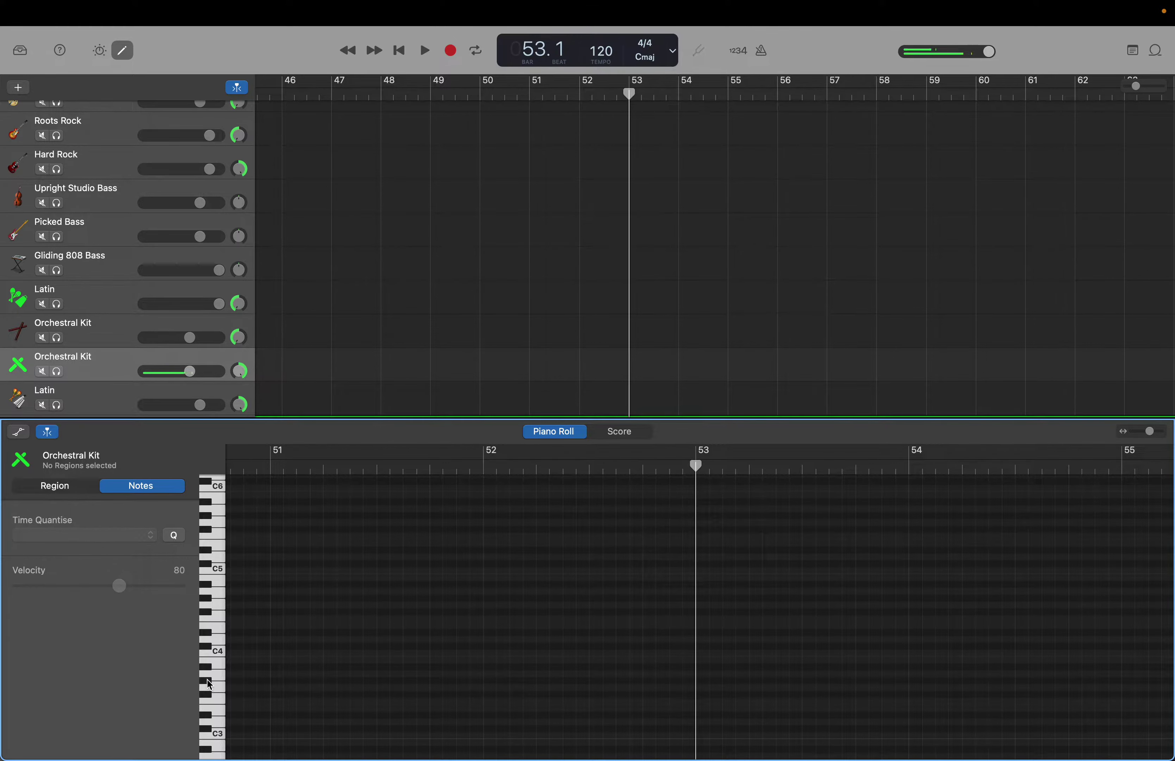
{"action": "left_click", "coordinate": [217, 696]}
{"action": "left_click", "coordinate": [218, 693]}
Create an F#3 note at bar 53 on the selected Orchestral Kit track.
{"action": "scroll", "coordinate": [694, 287], "scroll_direction": "up", "scroll_amount": 15}
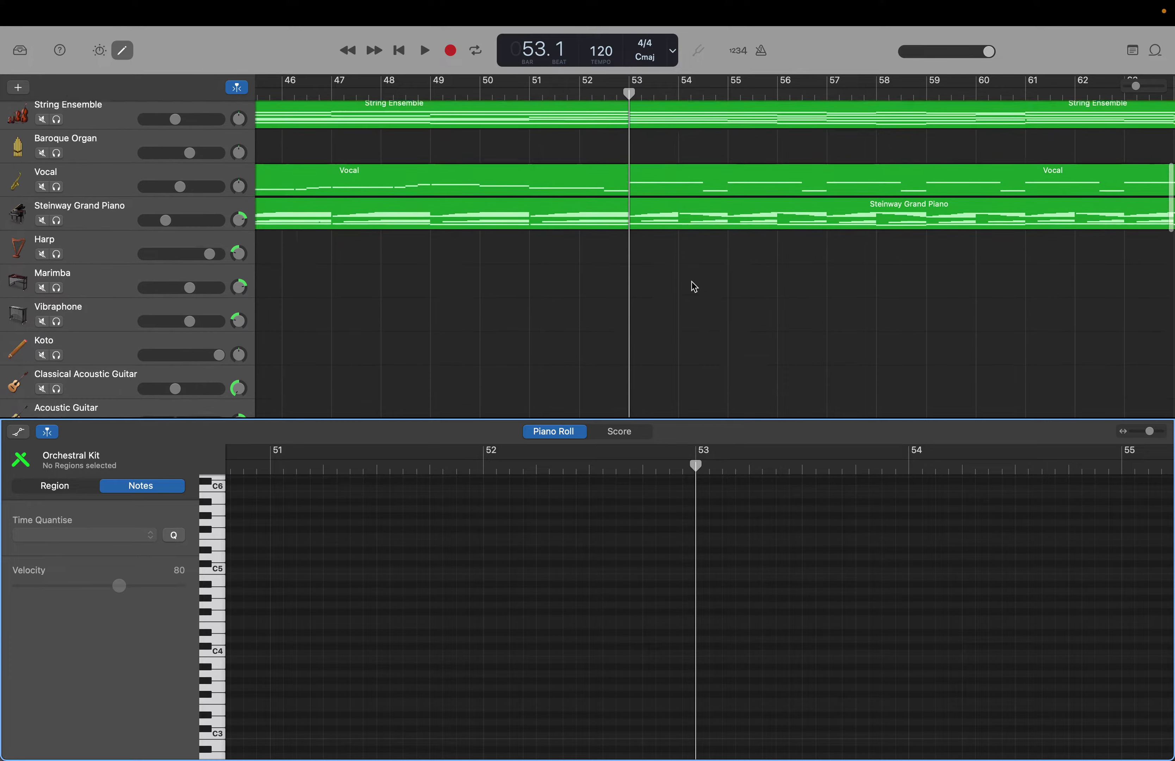
{"action": "scroll", "coordinate": [691, 281], "scroll_direction": "up", "scroll_amount": 2}
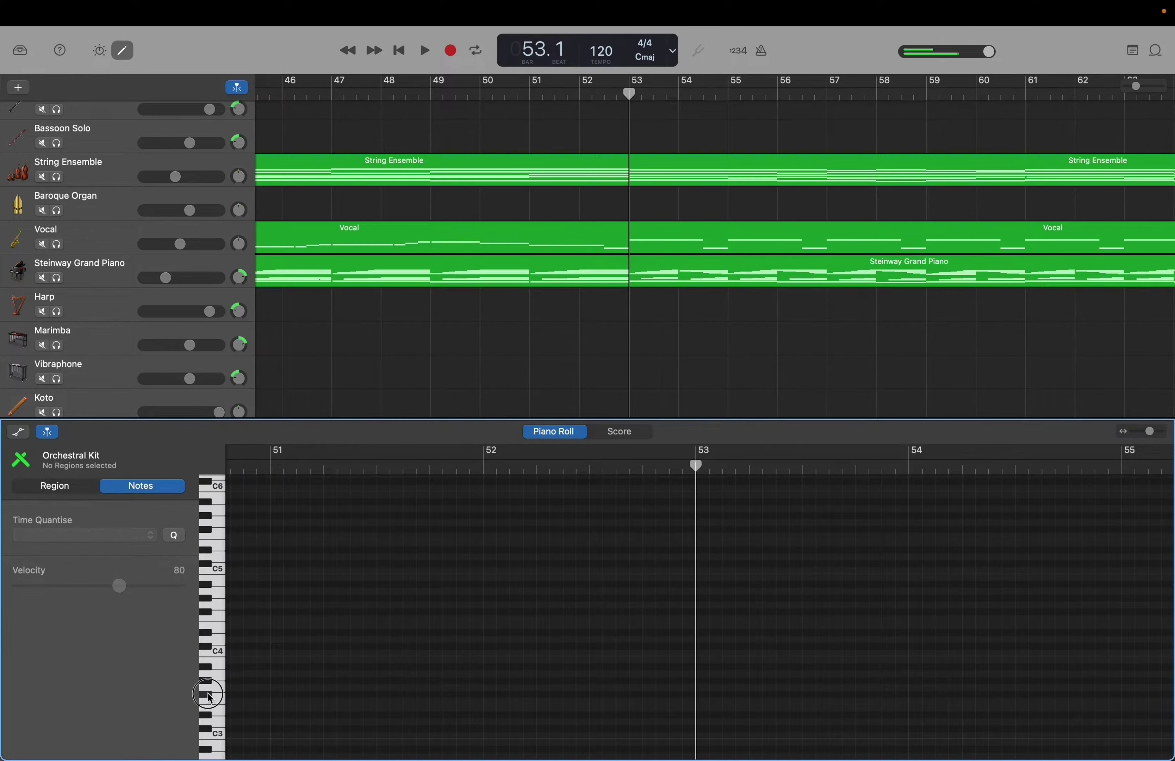
{"action": "right_click", "coordinate": [706, 700]}
{"action": "left_click", "coordinate": [730, 699]}
Extend the new Orchestral Kit region so that it ends at bar 165, level with the end of the Taiko Drums region.
{"action": "scroll", "coordinate": [873, 695], "scroll_direction": "right", "scroll_amount": 5}
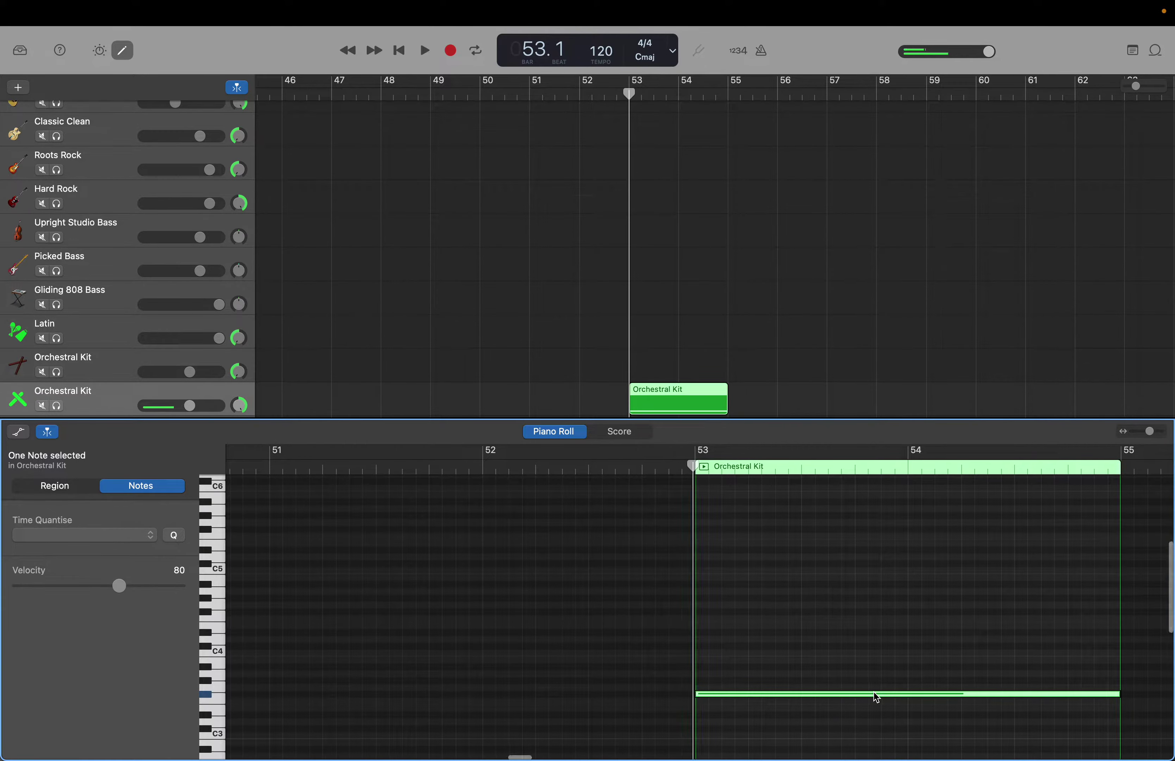
{"action": "scroll", "coordinate": [876, 696], "scroll_direction": "right", "scroll_amount": 2}
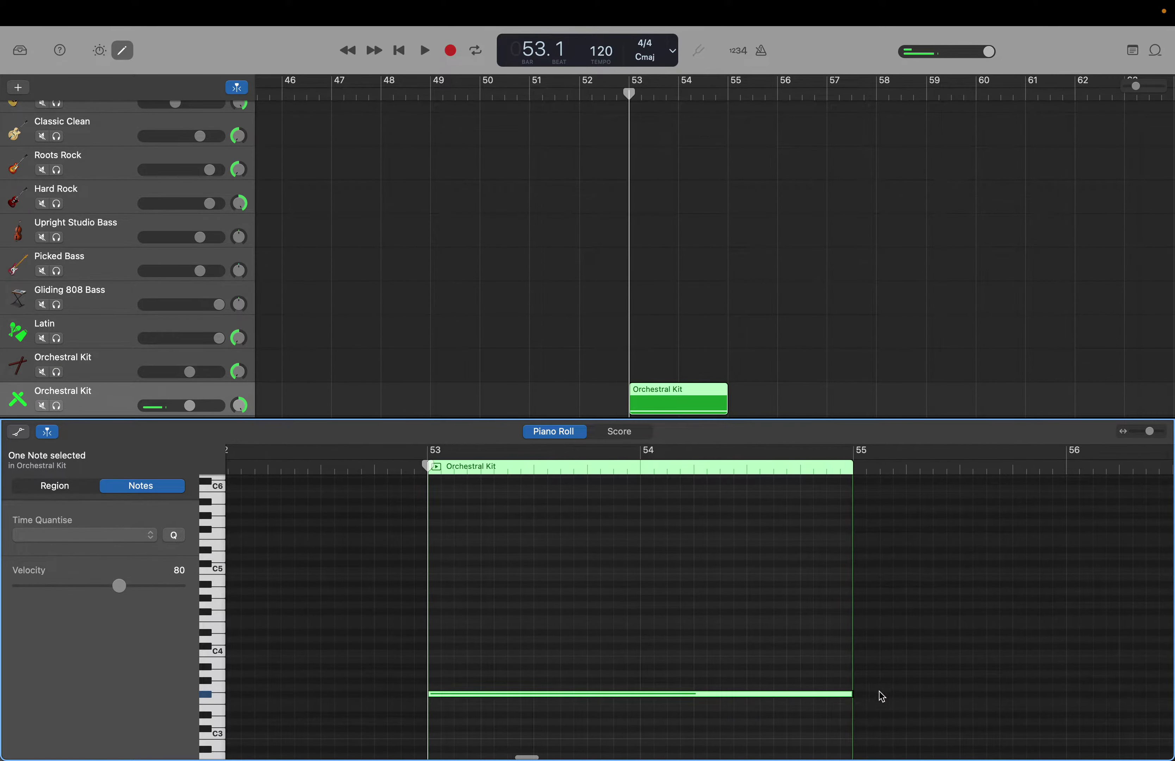
{"action": "left_click_drag", "start_coordinate": [852, 694], "coordinate": [1167, 754]}
{"action": "scroll", "coordinate": [869, 281], "scroll_direction": "right", "scroll_amount": 3}
{"action": "scroll", "coordinate": [868, 281], "scroll_direction": "down", "scroll_amount": 2}
{"action": "scroll", "coordinate": [868, 281], "scroll_direction": "right", "scroll_amount": 4}
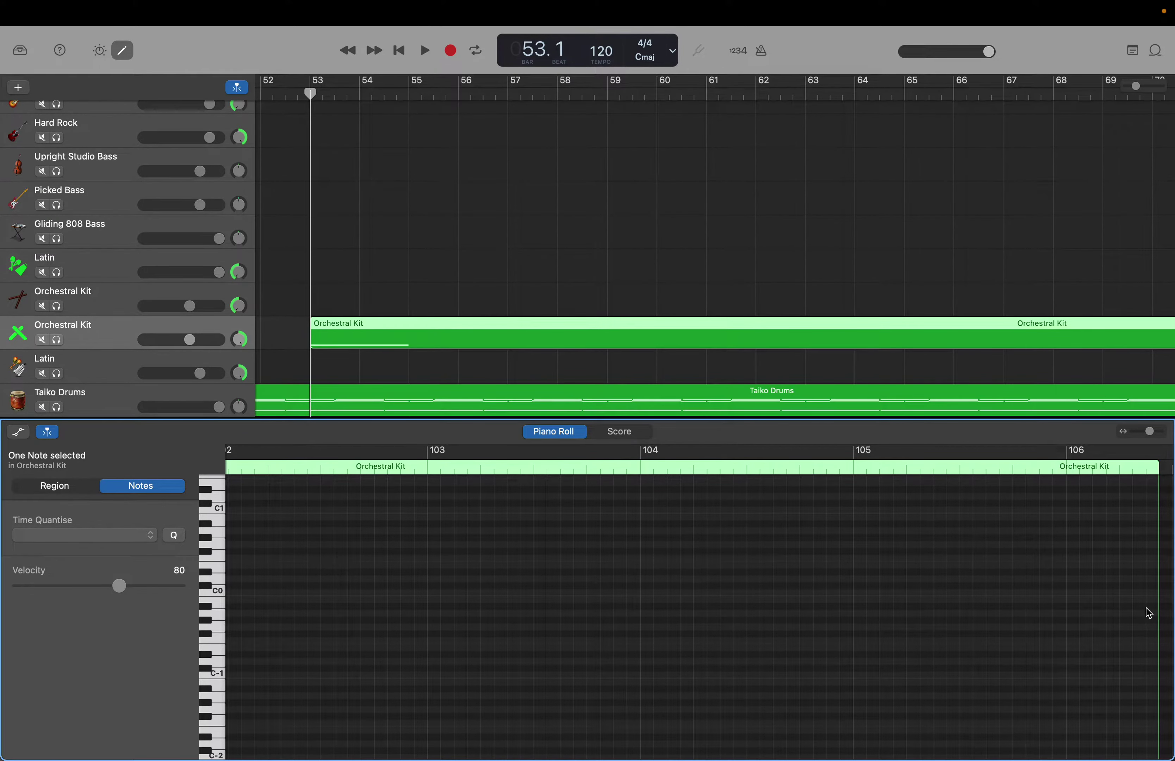
{"action": "left_click_drag", "start_coordinate": [1157, 607], "coordinate": [1168, 756]}
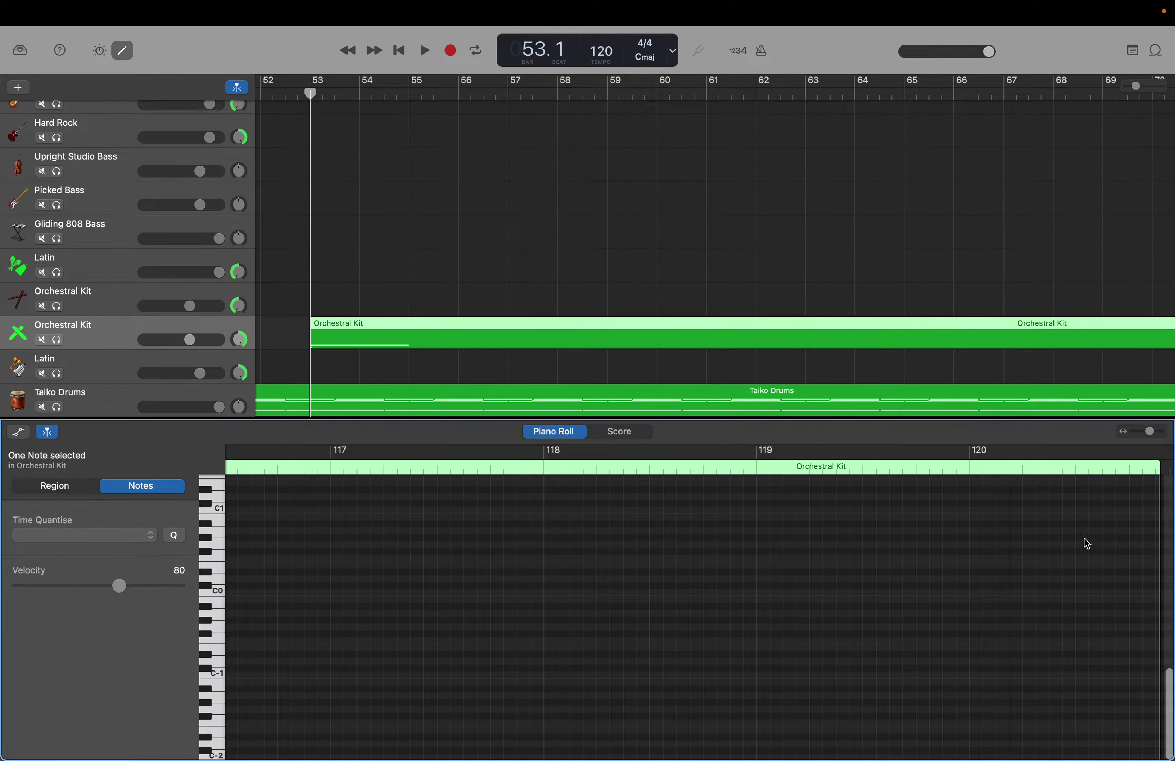
{"action": "scroll", "coordinate": [977, 326], "scroll_direction": "right", "scroll_amount": 20}
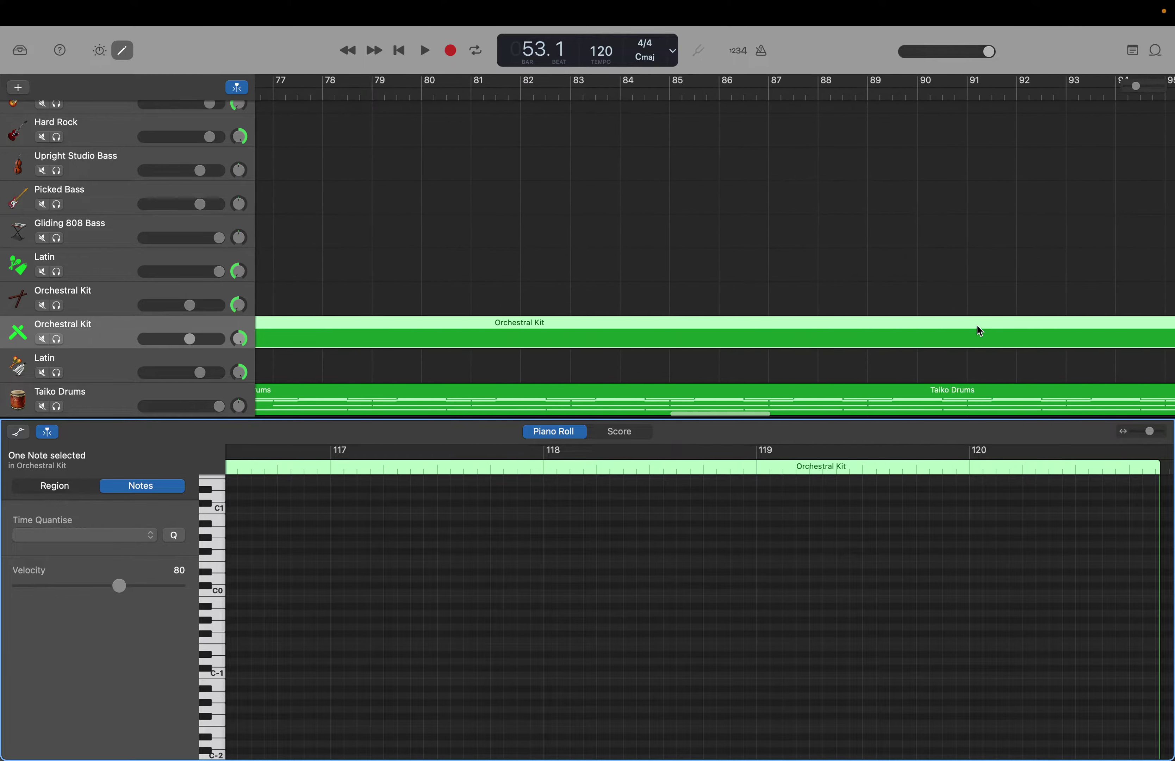
{"action": "scroll", "coordinate": [976, 326], "scroll_direction": "right", "scroll_amount": 15}
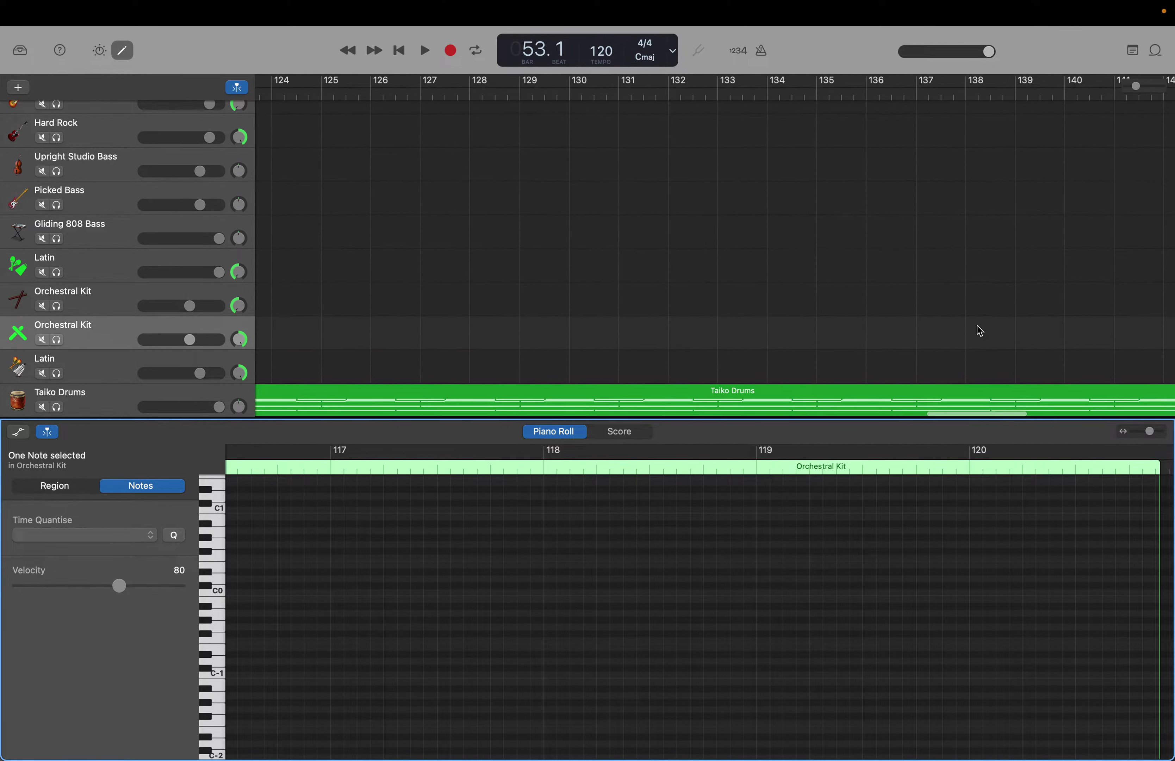
{"action": "scroll", "coordinate": [978, 327], "scroll_direction": "right", "scroll_amount": 8}
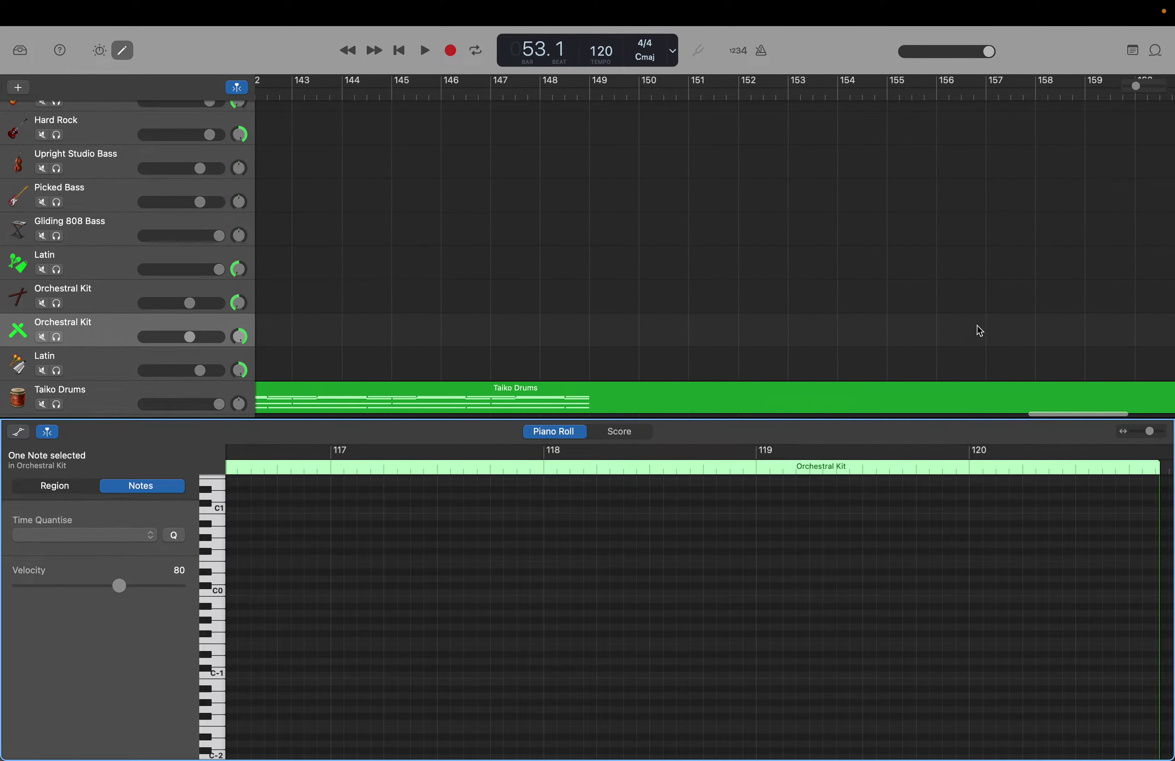
{"action": "scroll", "coordinate": [977, 329], "scroll_direction": "right", "scroll_amount": 4}
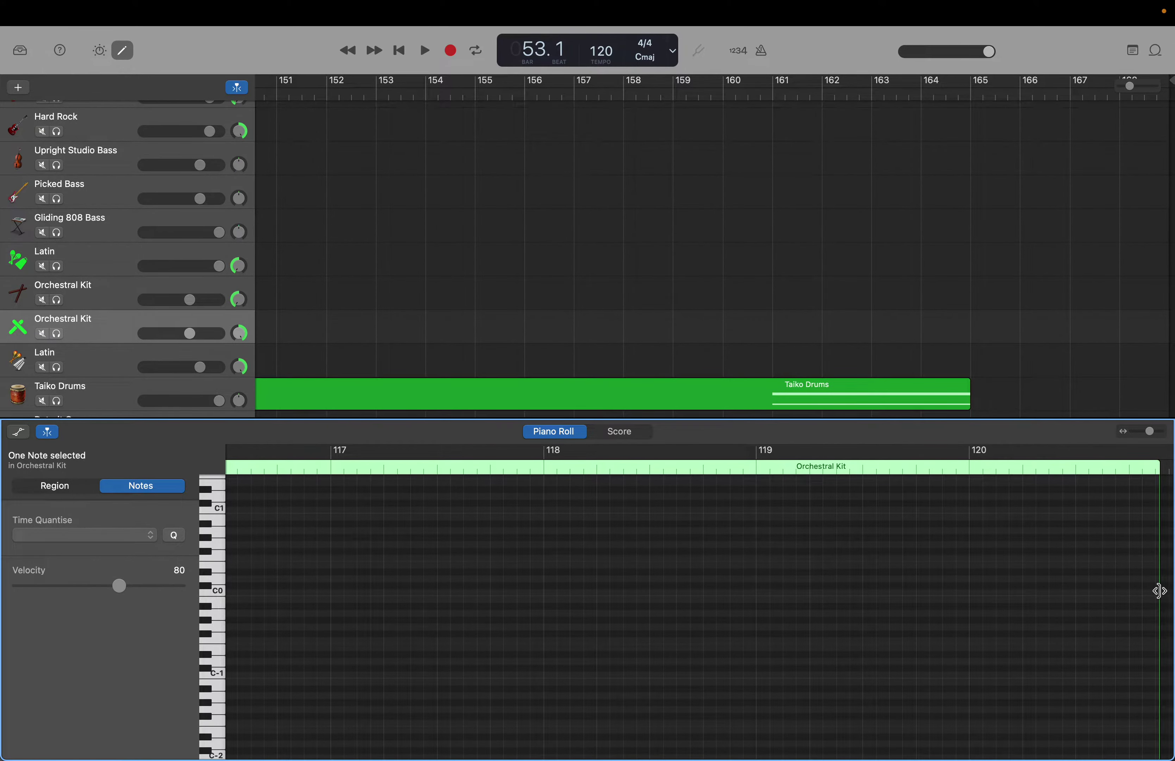
{"action": "left_click_drag", "start_coordinate": [1159, 591], "coordinate": [466, 645]}
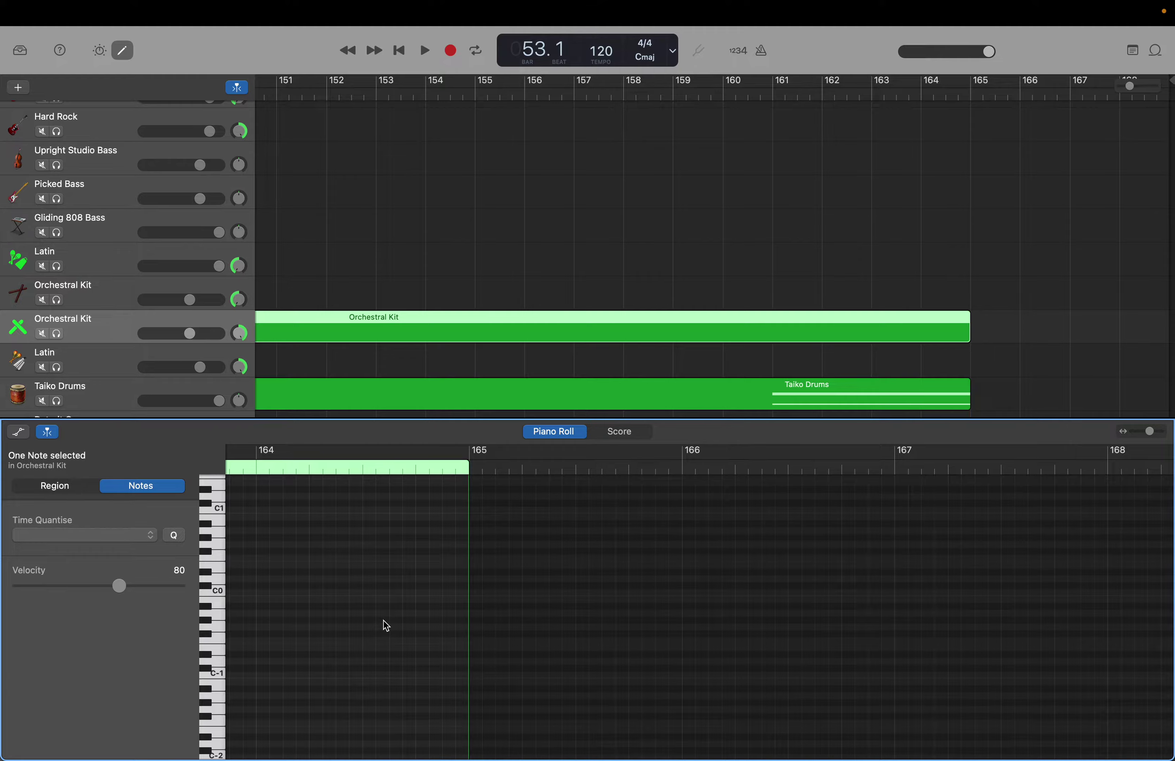
Lengthen the F#3 note at bar 53 so that it ends at bar 57.
{"action": "scroll", "coordinate": [386, 626], "scroll_direction": "left", "scroll_amount": 20}
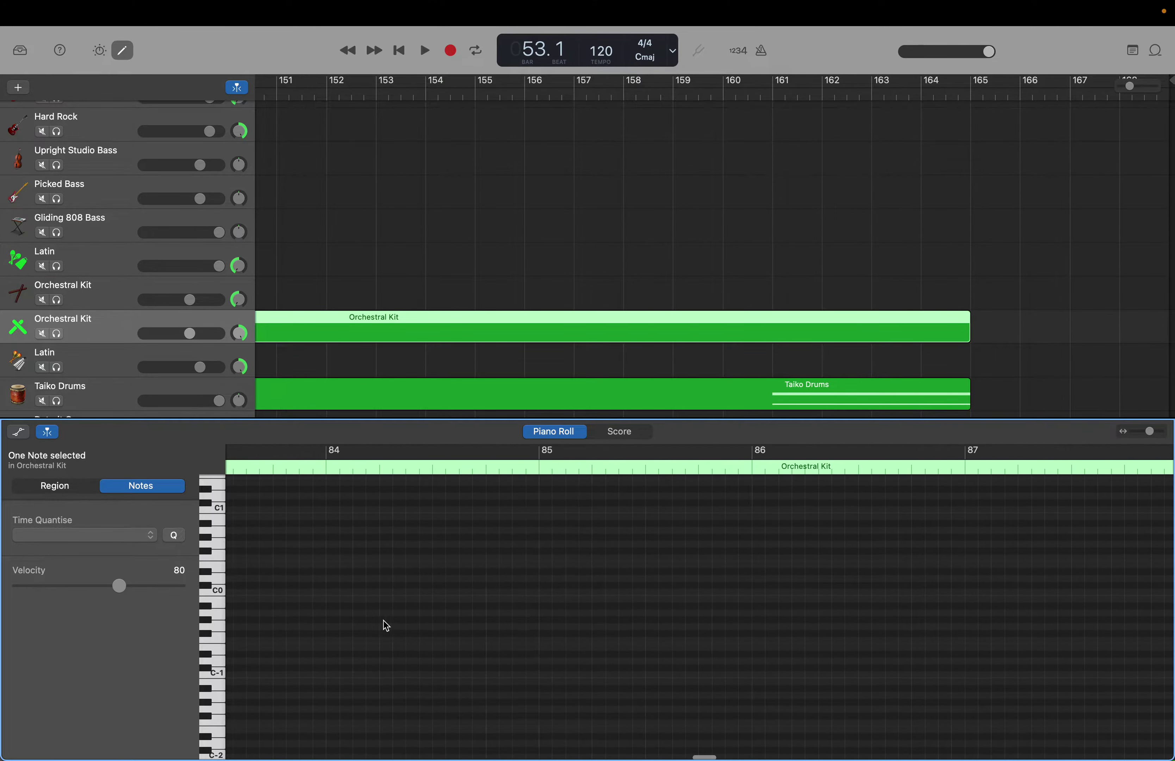
{"action": "scroll", "coordinate": [386, 626], "scroll_direction": "left", "scroll_amount": 18}
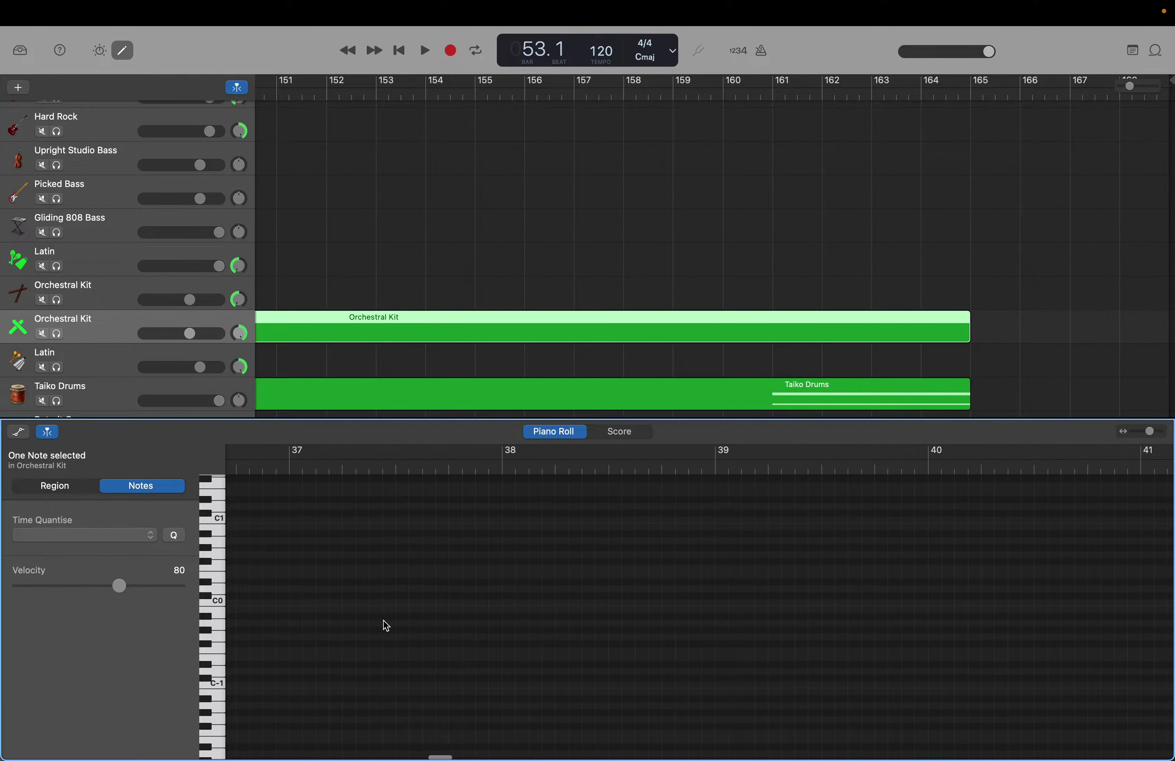
{"action": "scroll", "coordinate": [386, 626], "scroll_direction": "right", "scroll_amount": 15}
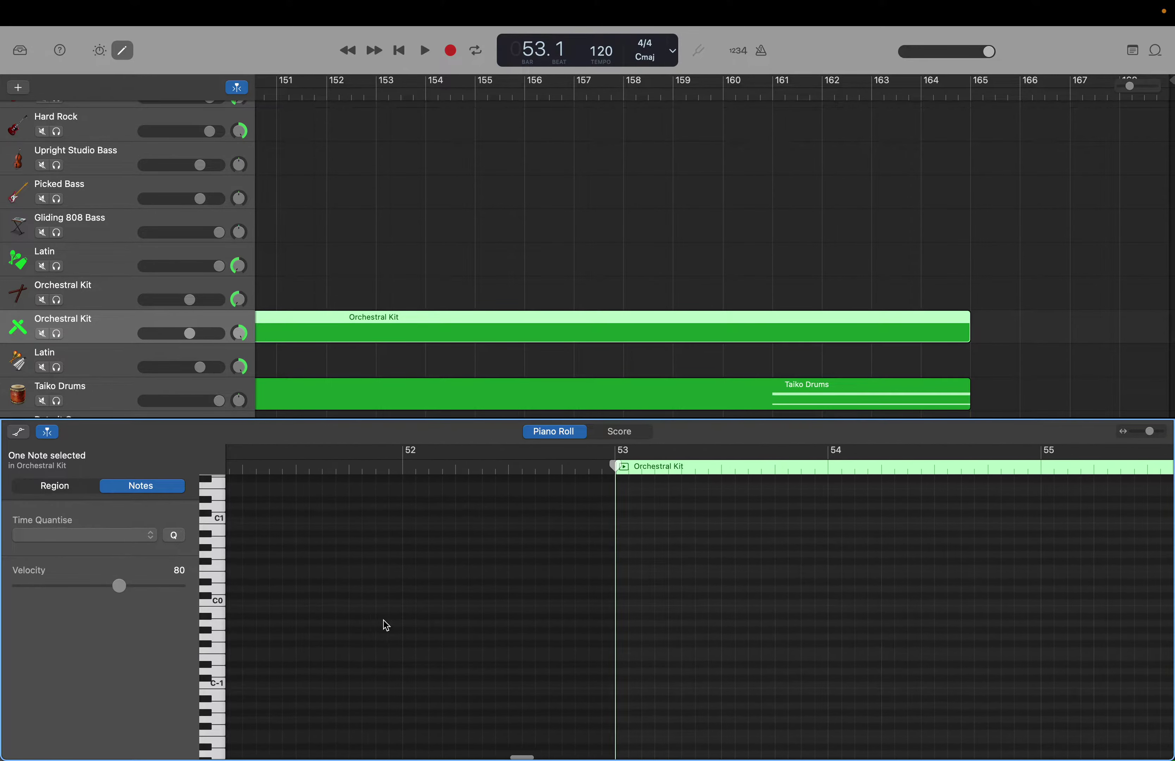
{"action": "scroll", "coordinate": [386, 626], "scroll_direction": "right", "scroll_amount": 5}
{"action": "scroll", "coordinate": [386, 626], "scroll_direction": "up", "scroll_amount": 10}
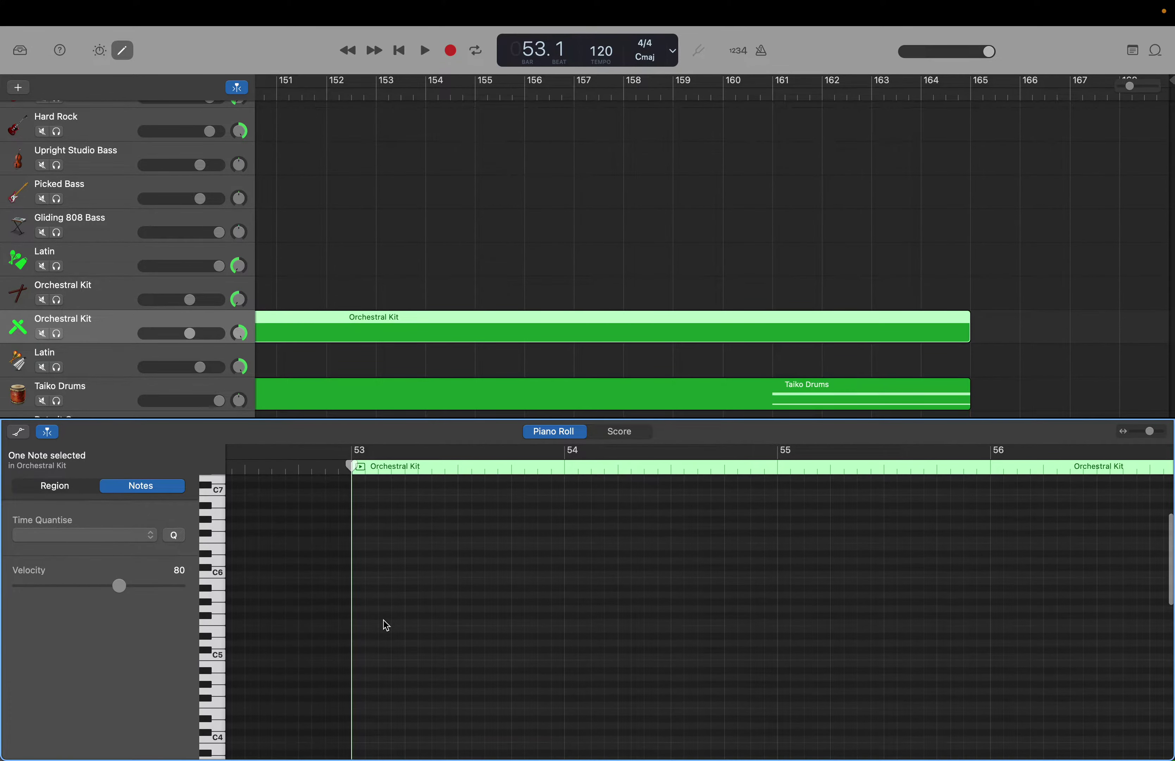
{"action": "scroll", "coordinate": [383, 620], "scroll_direction": "down", "scroll_amount": 3}
{"action": "scroll", "coordinate": [384, 620], "scroll_direction": "right", "scroll_amount": 3}
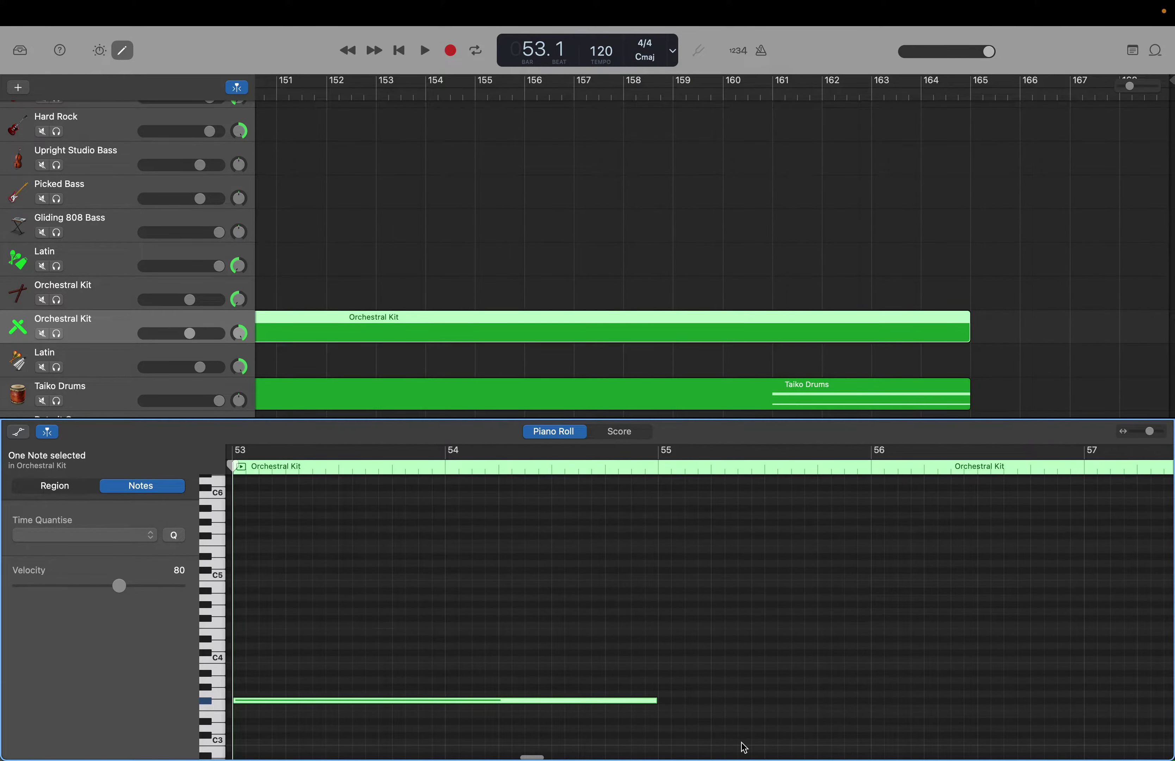
{"action": "left_click_drag", "start_coordinate": [661, 706], "coordinate": [1083, 729]}
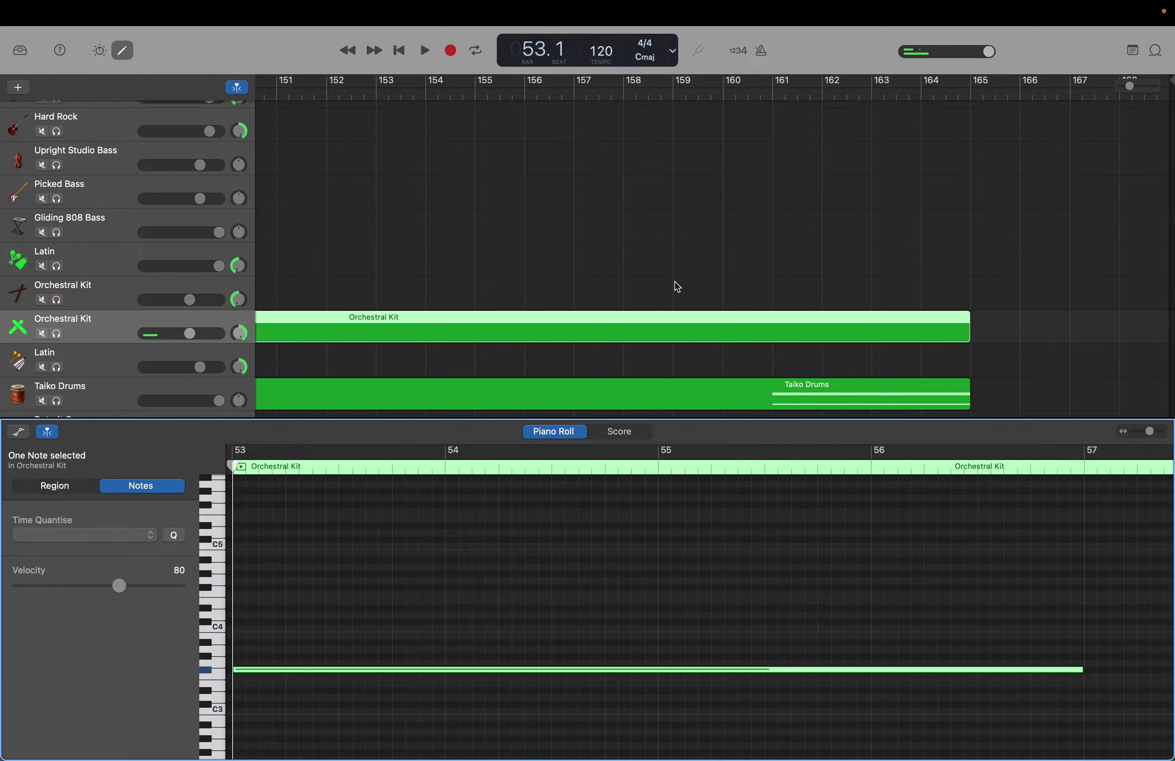
Check the string, vocal and piano parts around bars 53 to 72, and create a four-bar F#3 note at bar 57.
{"action": "scroll", "coordinate": [562, 203], "scroll_direction": "left", "scroll_amount": 5}
{"action": "scroll", "coordinate": [562, 203], "scroll_direction": "left", "scroll_amount": 15}
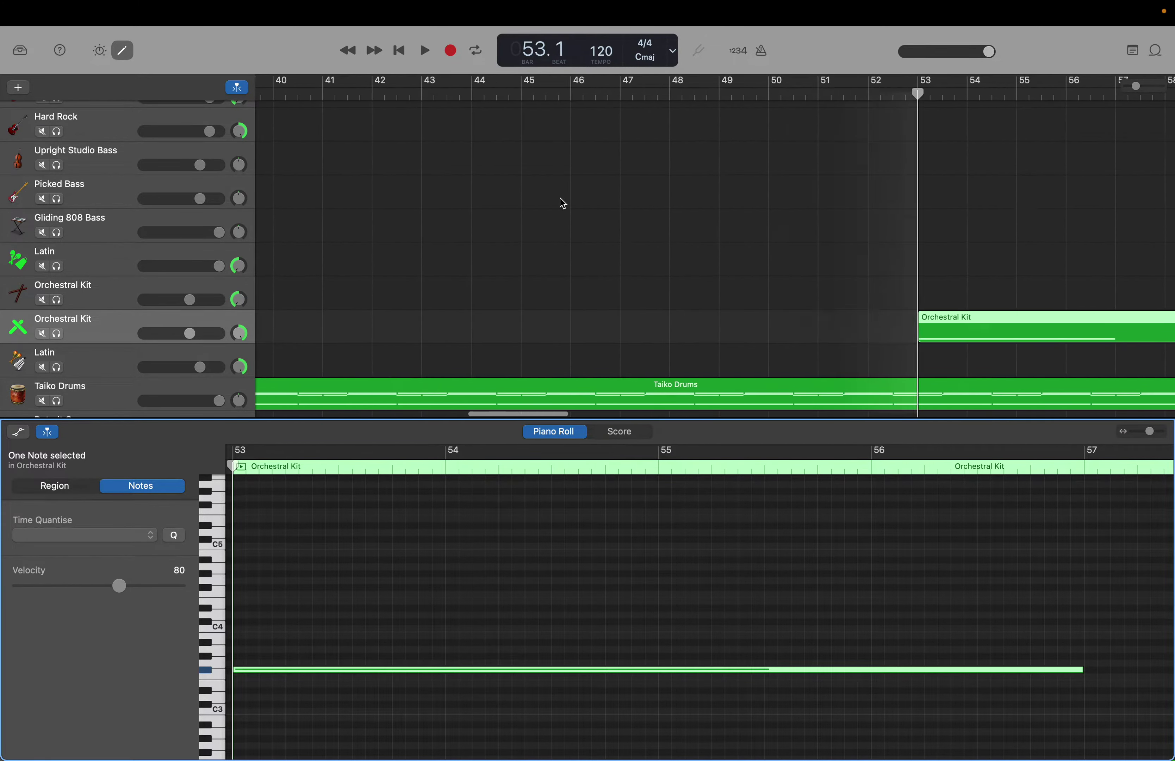
{"action": "scroll", "coordinate": [562, 202], "scroll_direction": "up", "scroll_amount": 5}
{"action": "scroll", "coordinate": [562, 202], "scroll_direction": "up", "scroll_amount": 5}
{"action": "scroll", "coordinate": [562, 203], "scroll_direction": "right", "scroll_amount": 15}
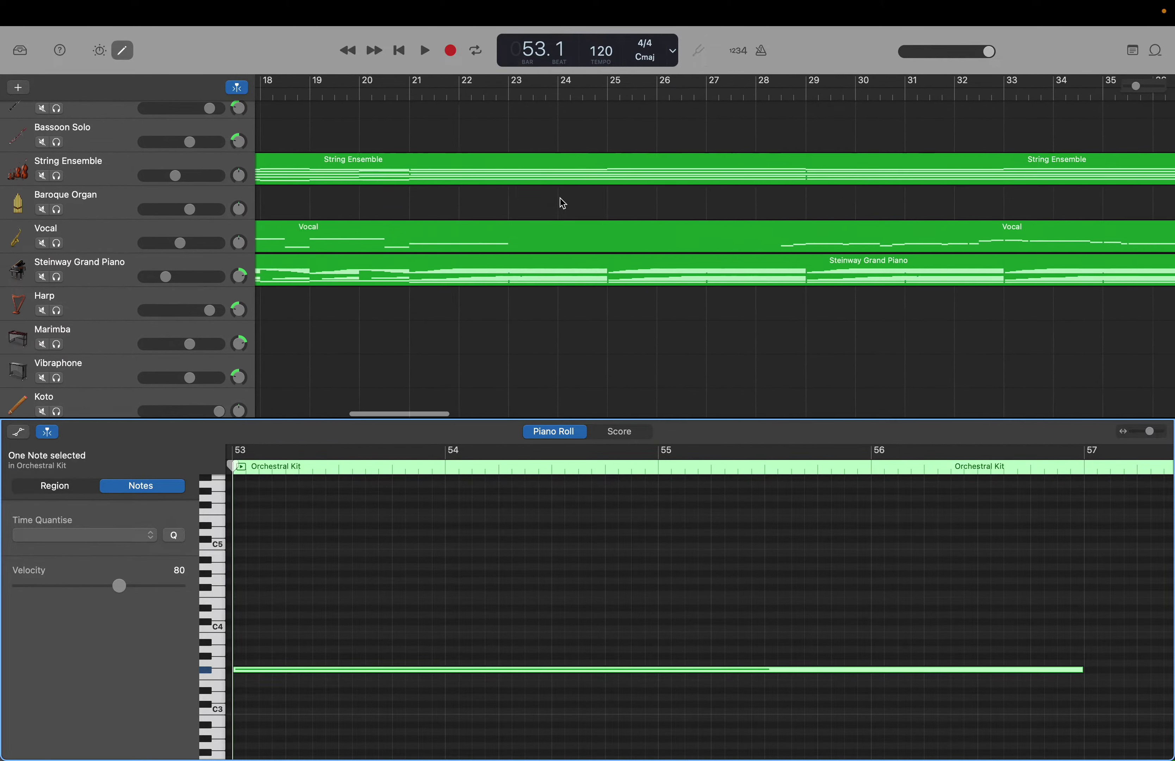
{"action": "scroll", "coordinate": [559, 198], "scroll_direction": "right", "scroll_amount": 10}
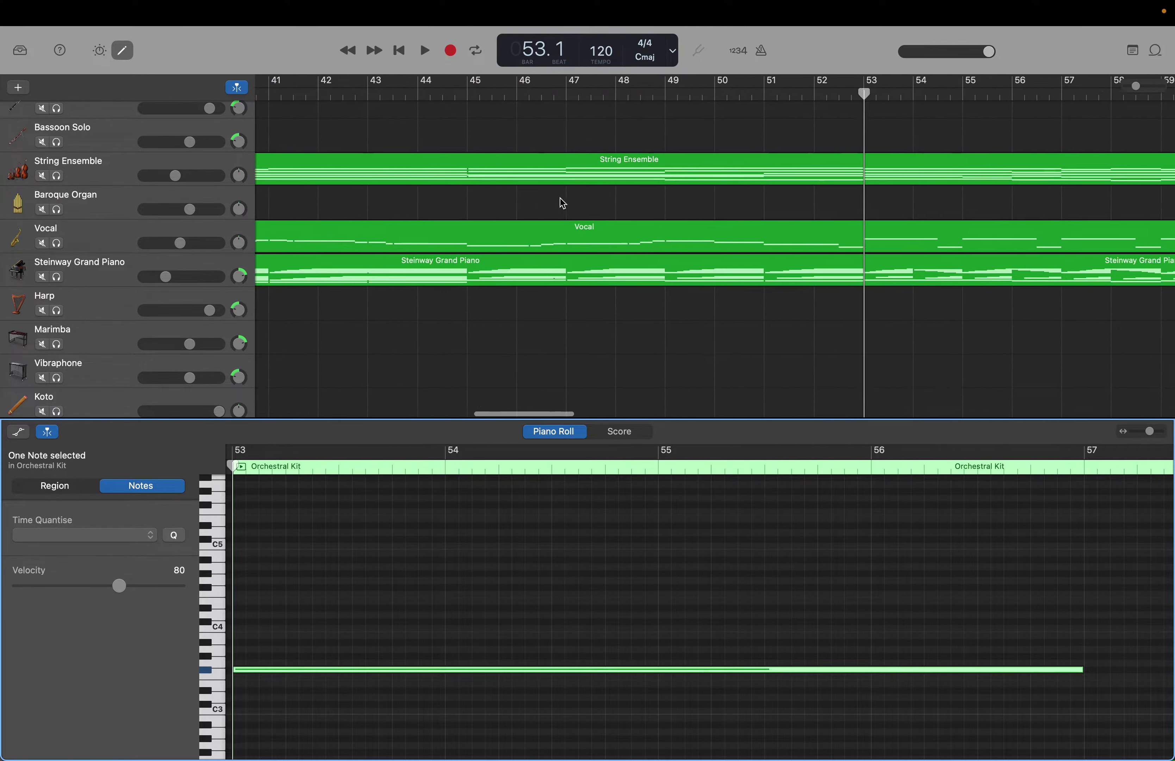
{"action": "scroll", "coordinate": [562, 203], "scroll_direction": "right", "scroll_amount": 2}
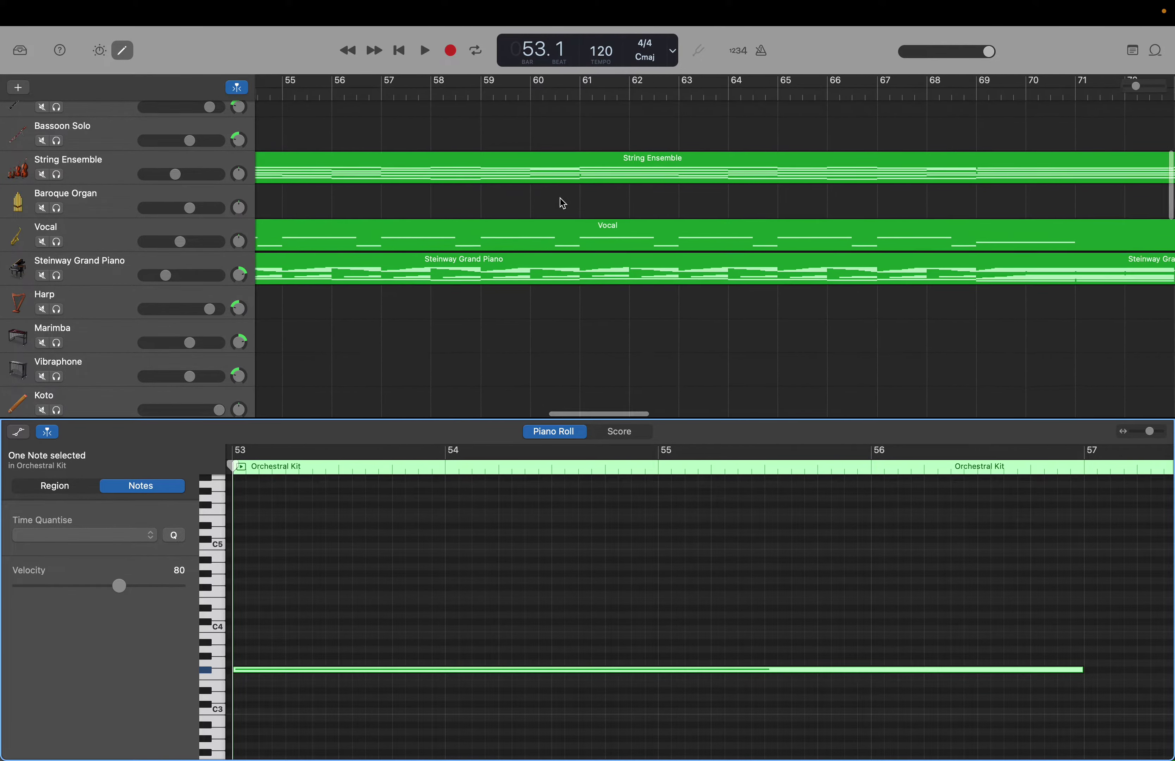
{"action": "scroll", "coordinate": [1166, 567], "scroll_direction": "right", "scroll_amount": 3}
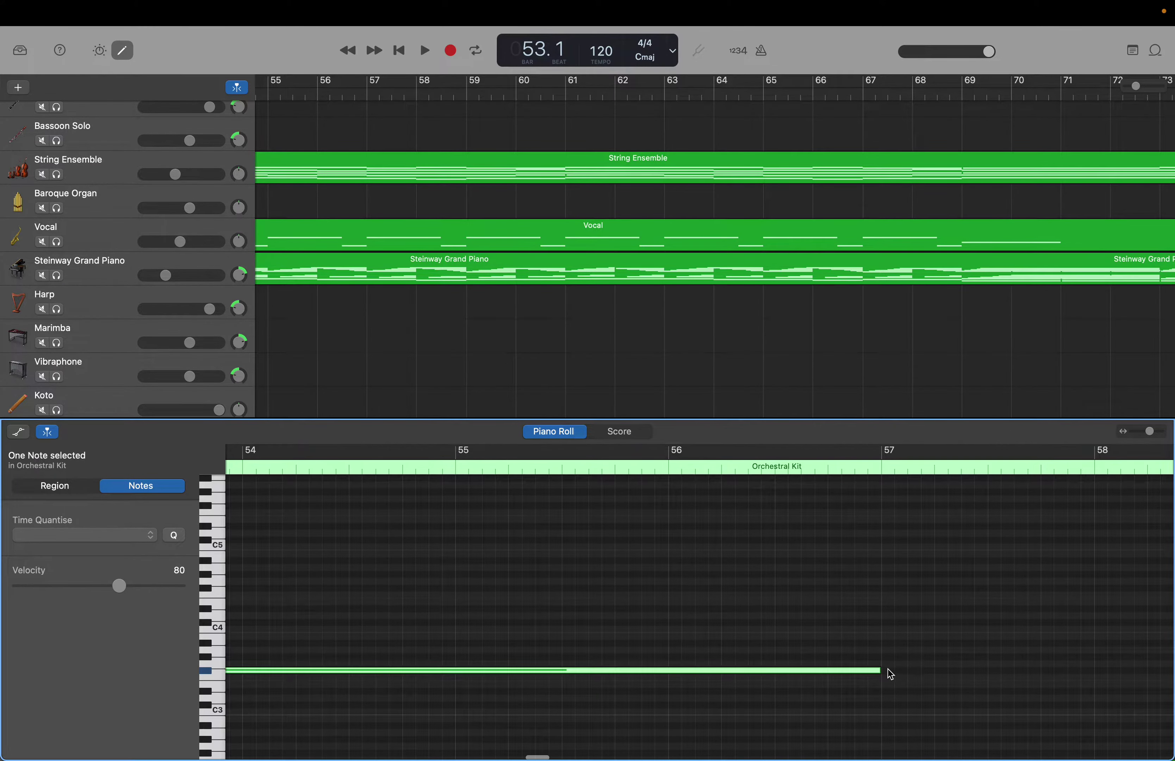
{"action": "right_click", "coordinate": [885, 669]}
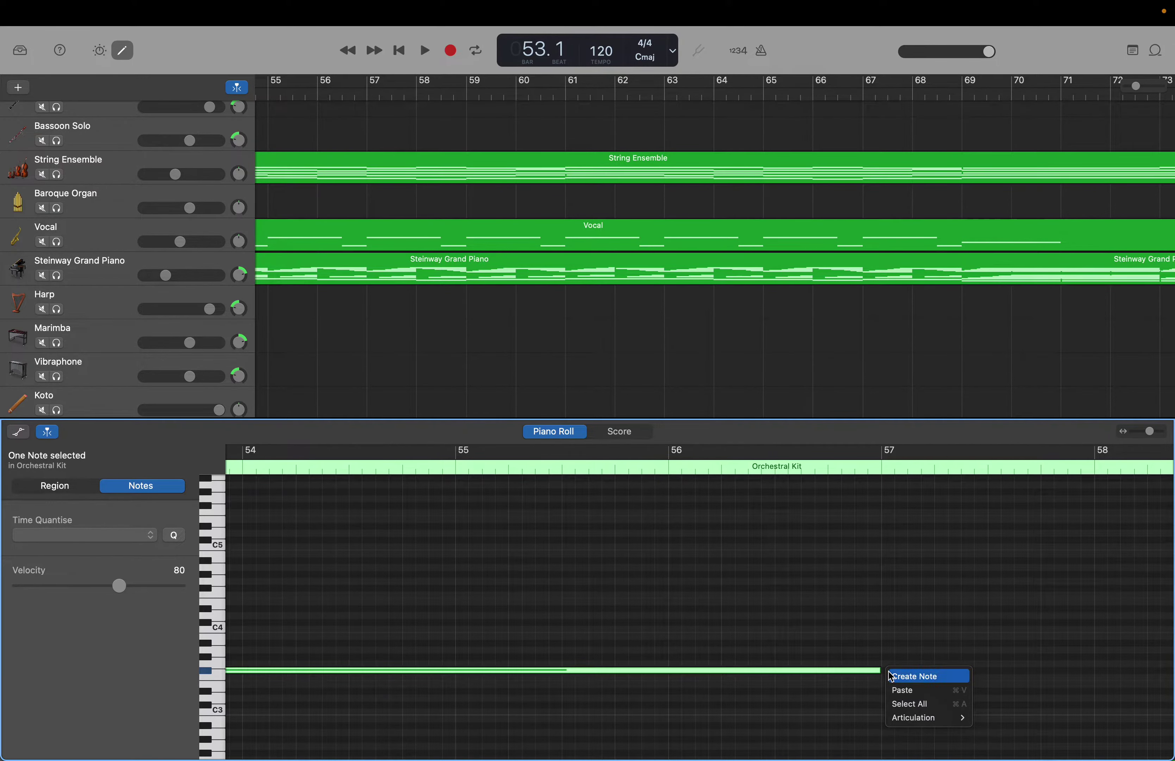
{"action": "left_click", "coordinate": [891, 675]}
Create a four-bar F#3 note at bar 61, directly after the note that starts at bar 57.
{"action": "scroll", "coordinate": [891, 677], "scroll_direction": "right", "scroll_amount": 6}
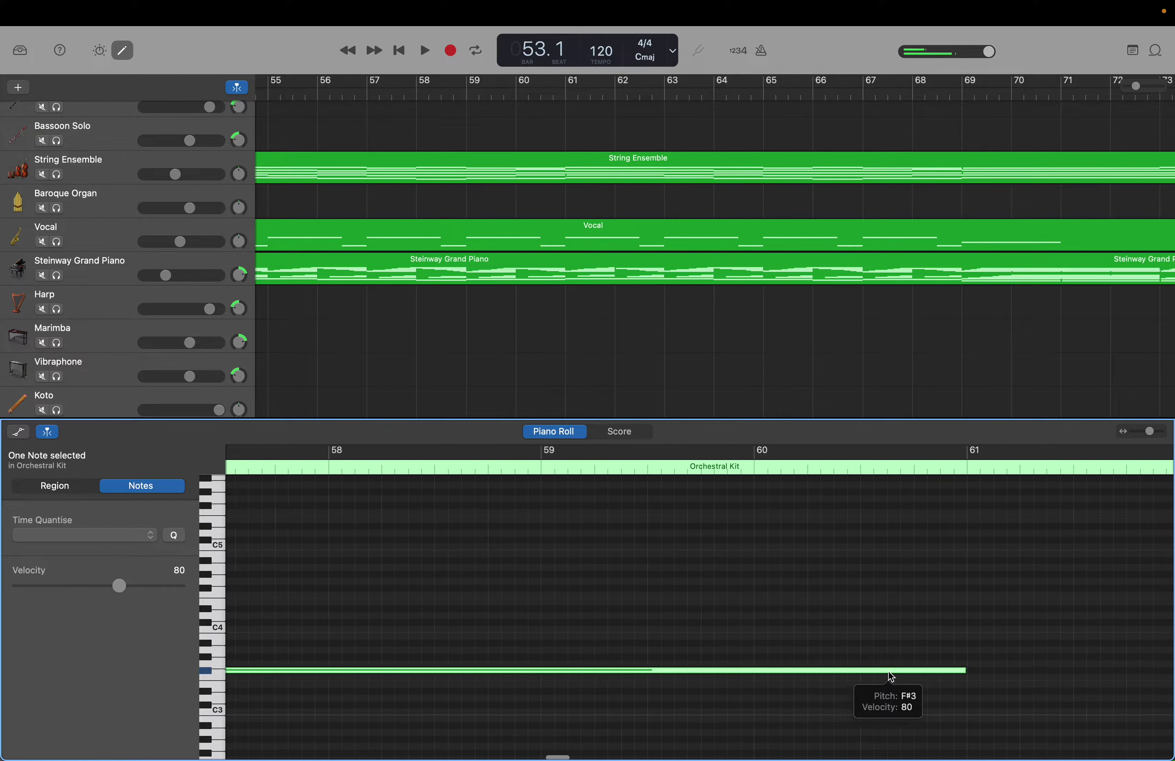
{"action": "scroll", "coordinate": [891, 675], "scroll_direction": "right", "scroll_amount": 6}
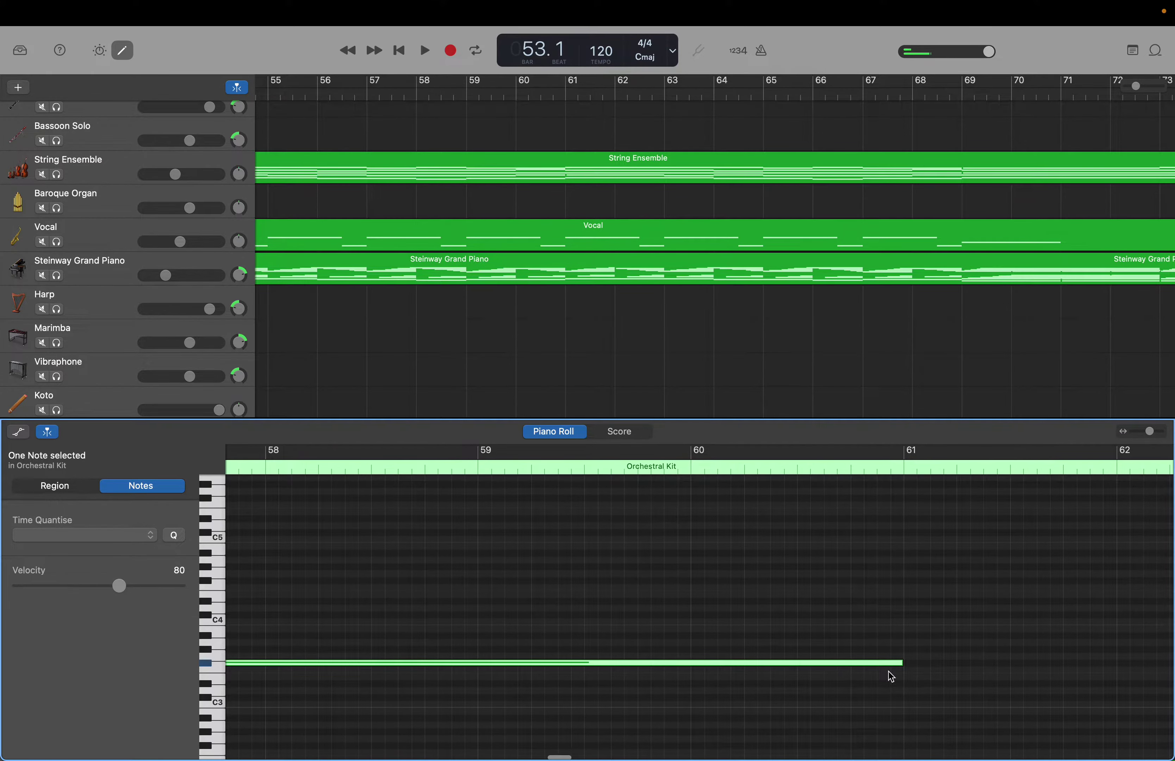
{"action": "right_click", "coordinate": [908, 664]}
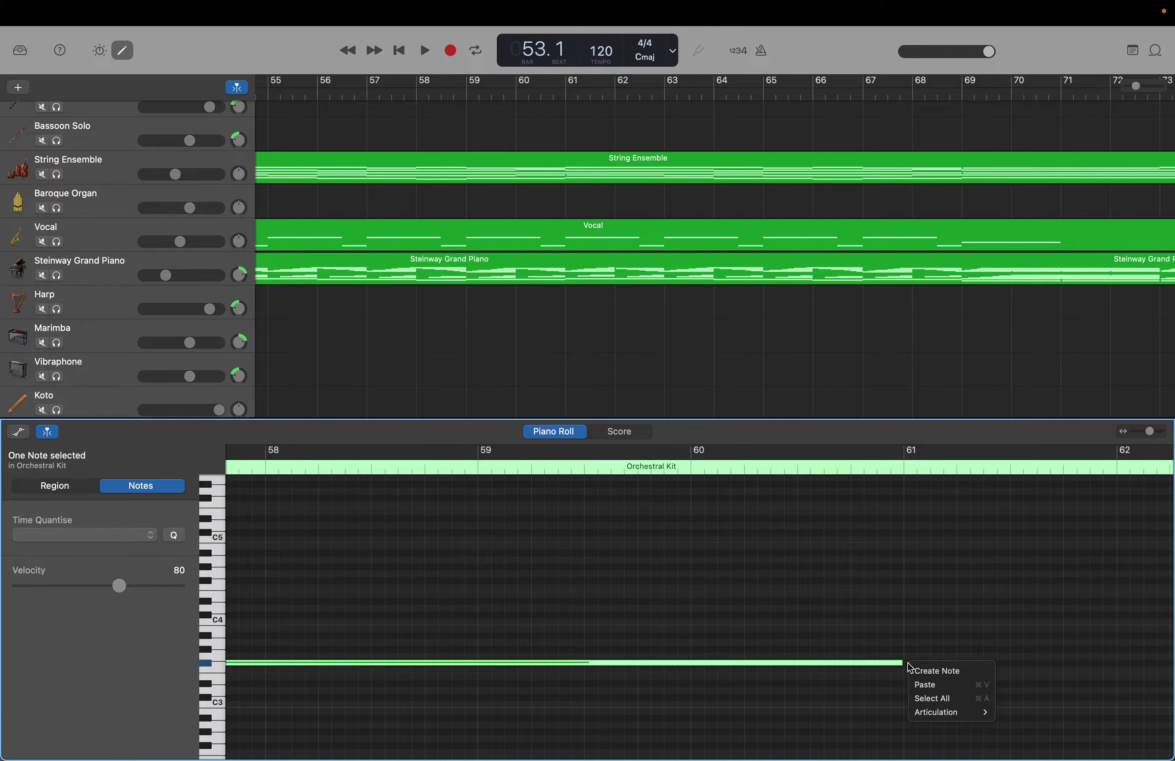
{"action": "left_click", "coordinate": [914, 671]}
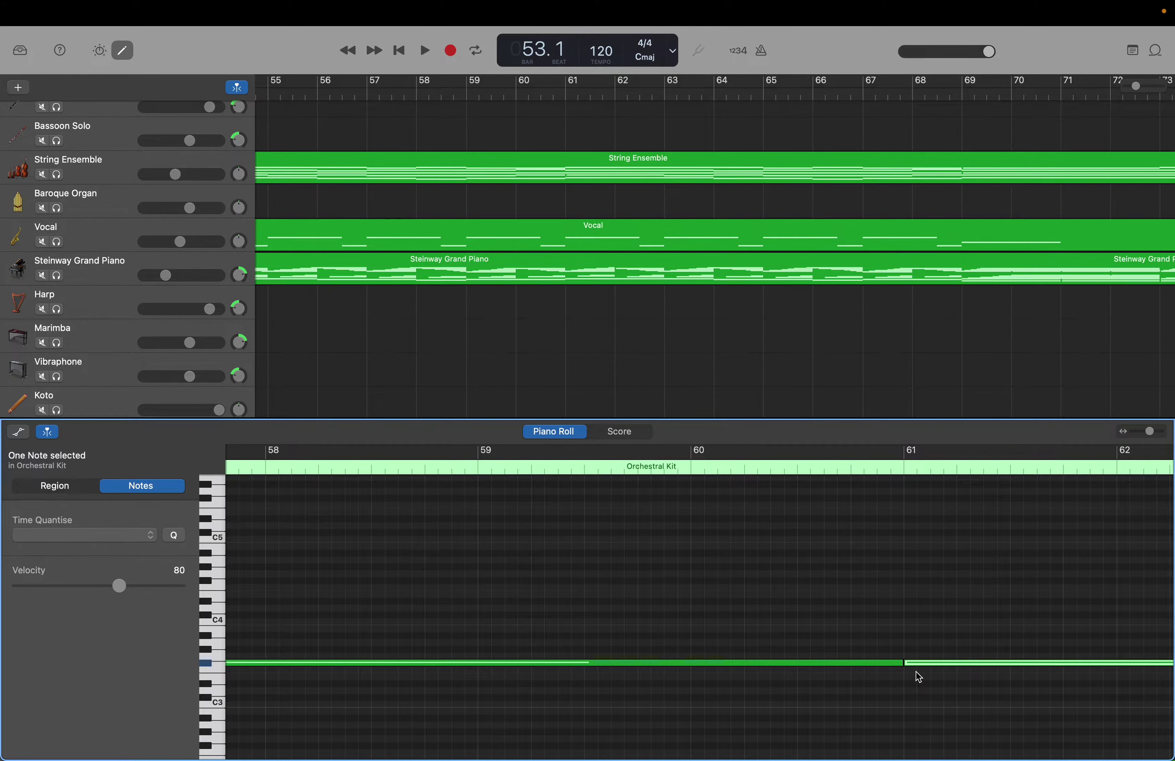
Add another four-bar F#3 note at bar 65 in the Orchestral Kit region.
{"action": "scroll", "coordinate": [918, 677], "scroll_direction": "right", "scroll_amount": 10}
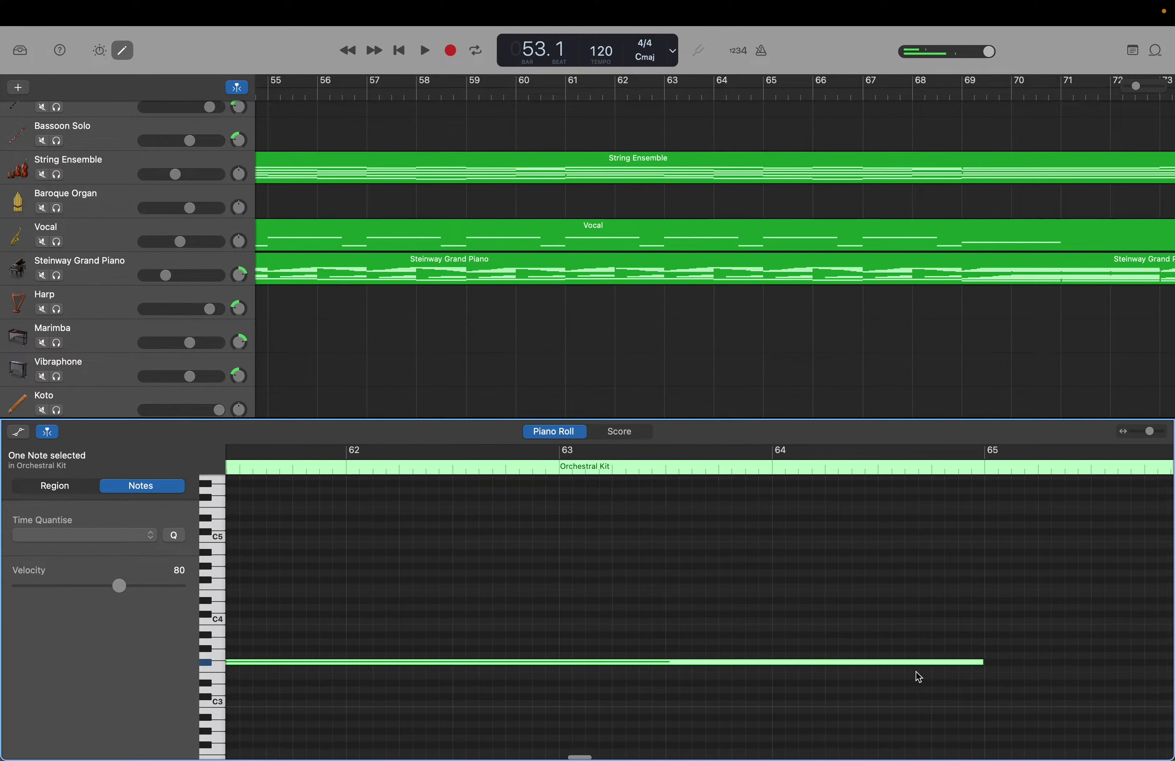
{"action": "scroll", "coordinate": [927, 671], "scroll_direction": "down", "scroll_amount": 1}
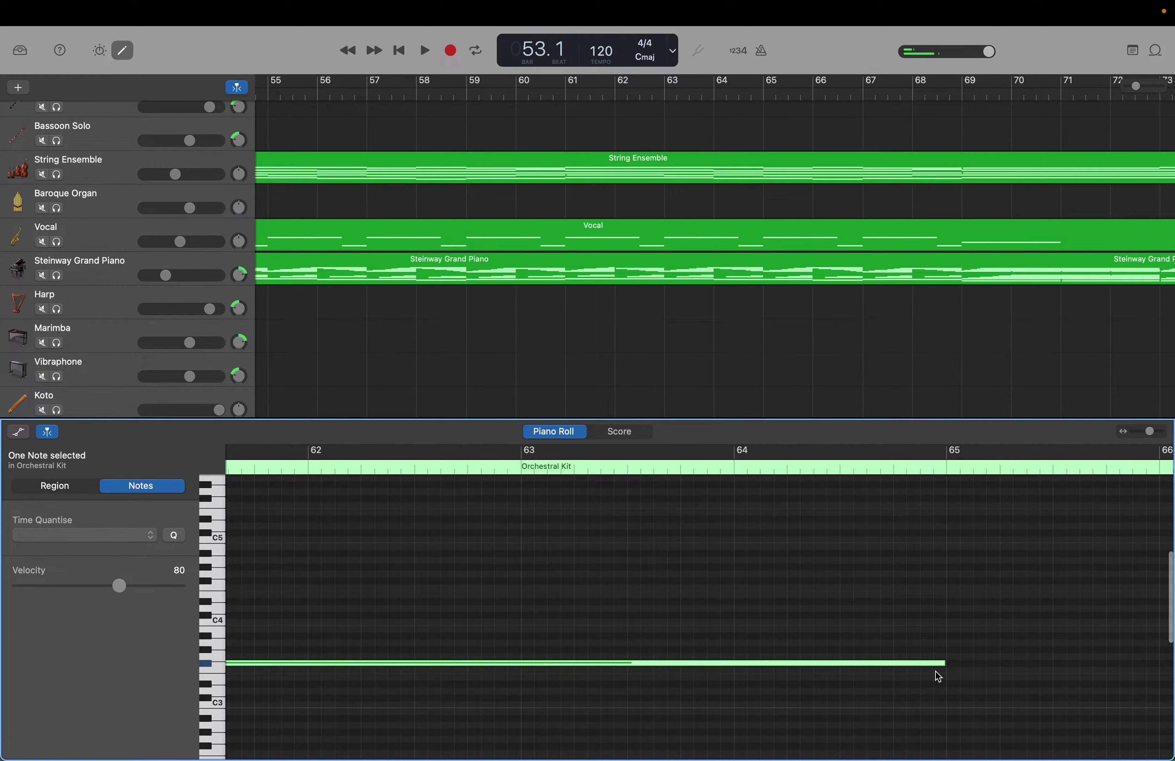
{"action": "right_click", "coordinate": [951, 663]}
{"action": "left_click", "coordinate": [957, 670]}
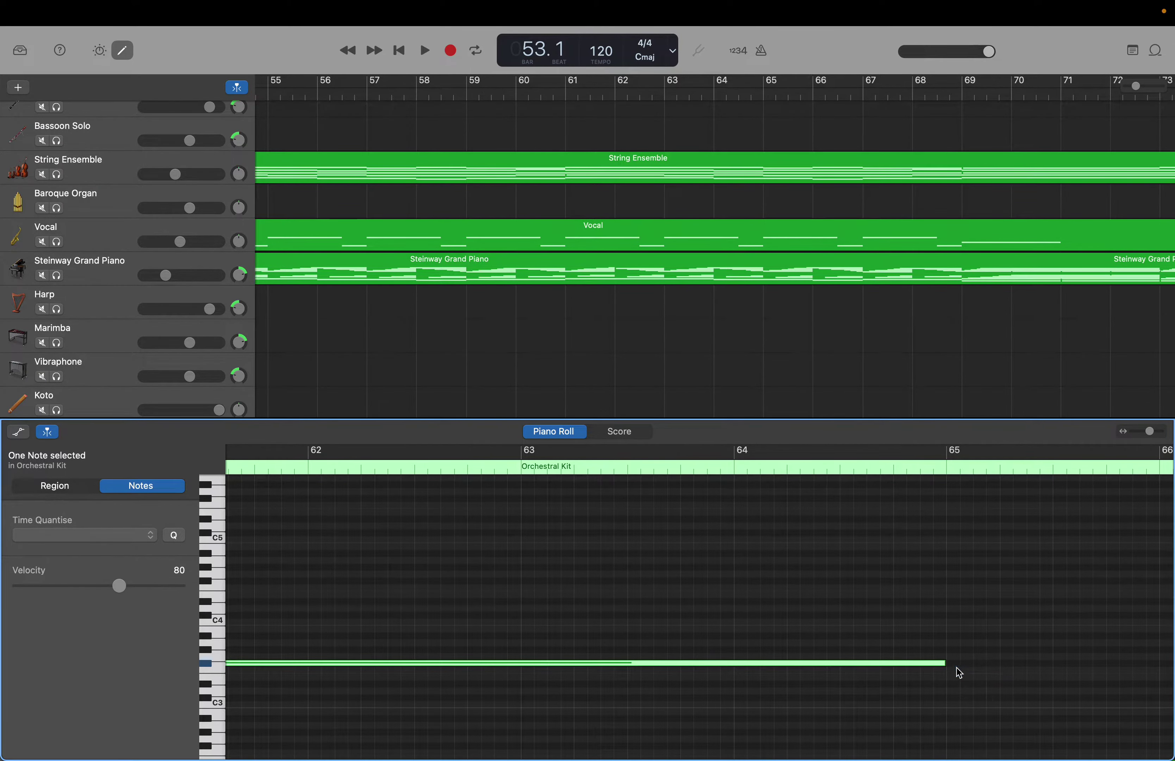
{"action": "scroll", "coordinate": [956, 668], "scroll_direction": "right", "scroll_amount": 10}
{"action": "left_click_drag", "start_coordinate": [956, 668], "coordinate": [957, 668]}
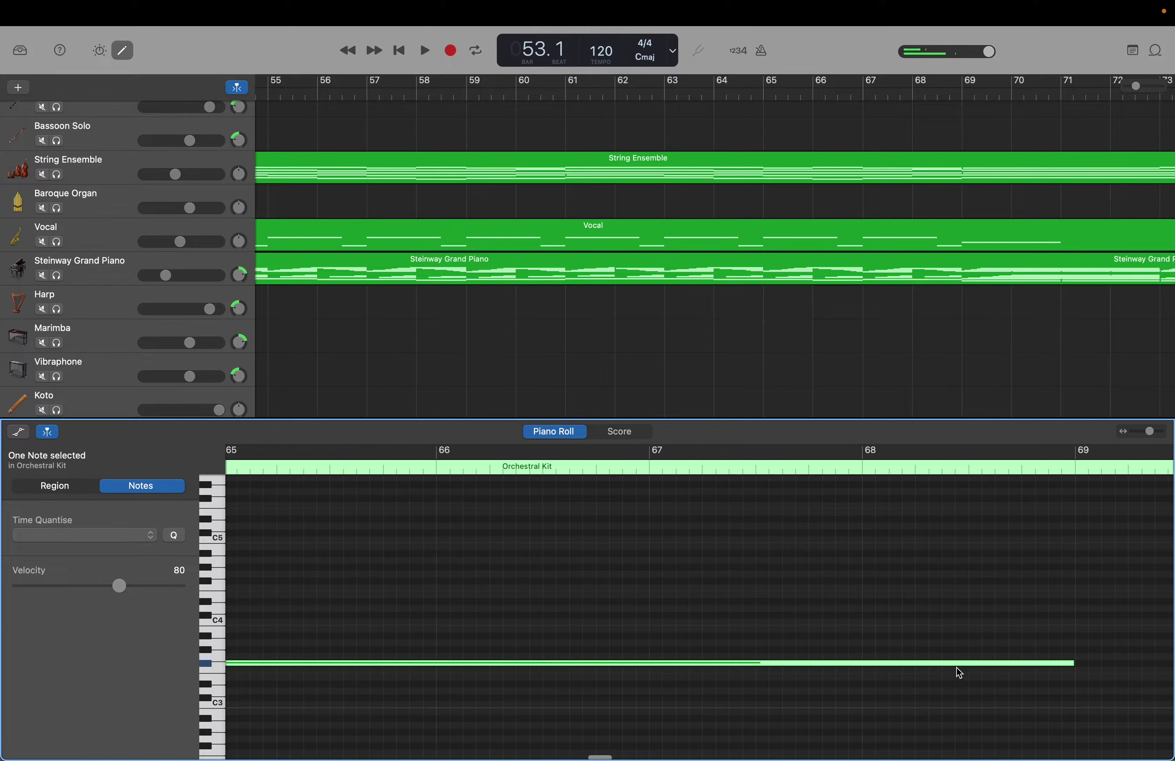
Create a four-bar note at bar 101, where the strings drop out, and set its pitch to F#3.
{"action": "scroll", "coordinate": [956, 667], "scroll_direction": "right", "scroll_amount": 4}
{"action": "scroll", "coordinate": [957, 668], "scroll_direction": "down", "scroll_amount": 1}
{"action": "scroll", "coordinate": [957, 667], "scroll_direction": "down", "scroll_amount": 5}
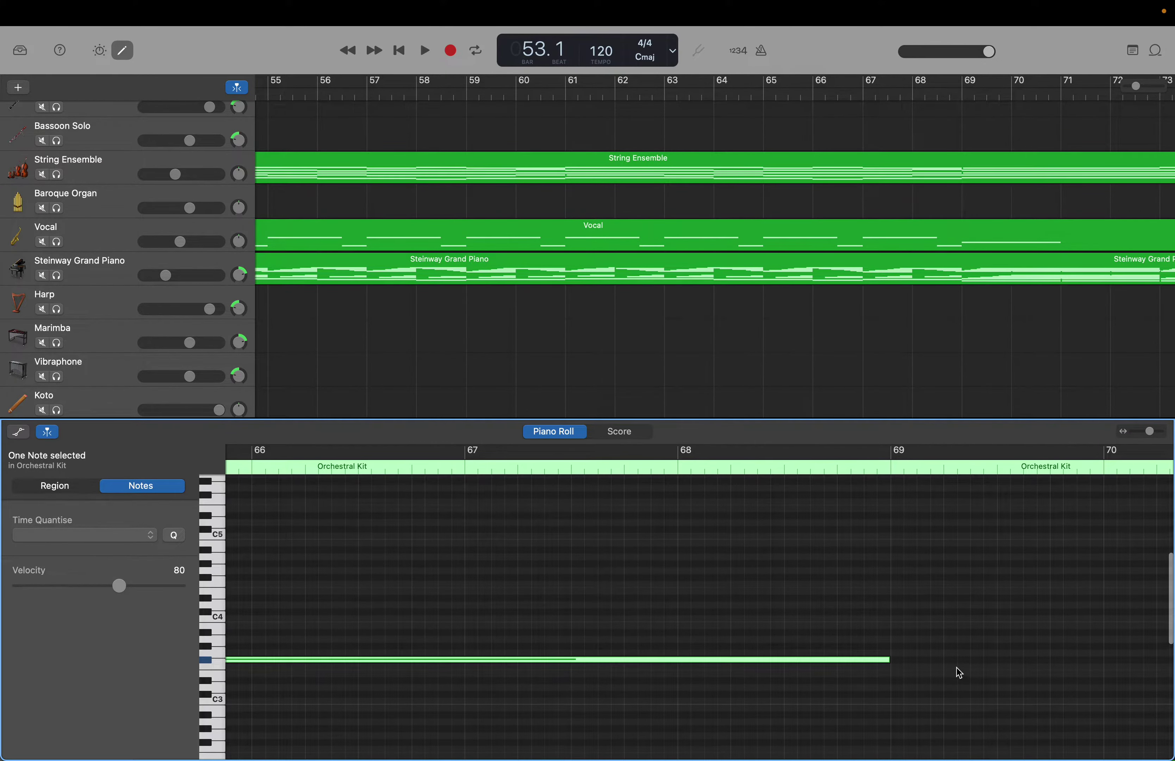
{"action": "scroll", "coordinate": [957, 667], "scroll_direction": "up", "scroll_amount": 4}
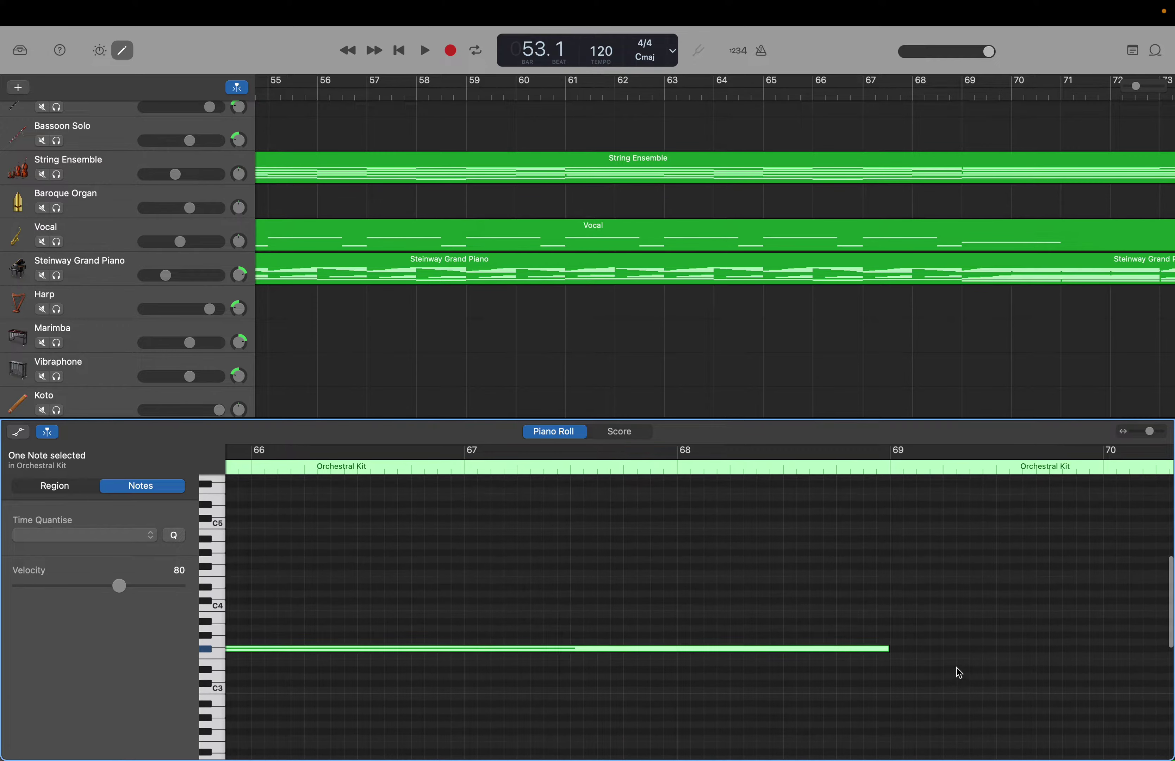
{"action": "scroll", "coordinate": [685, 335], "scroll_direction": "right", "scroll_amount": 15}
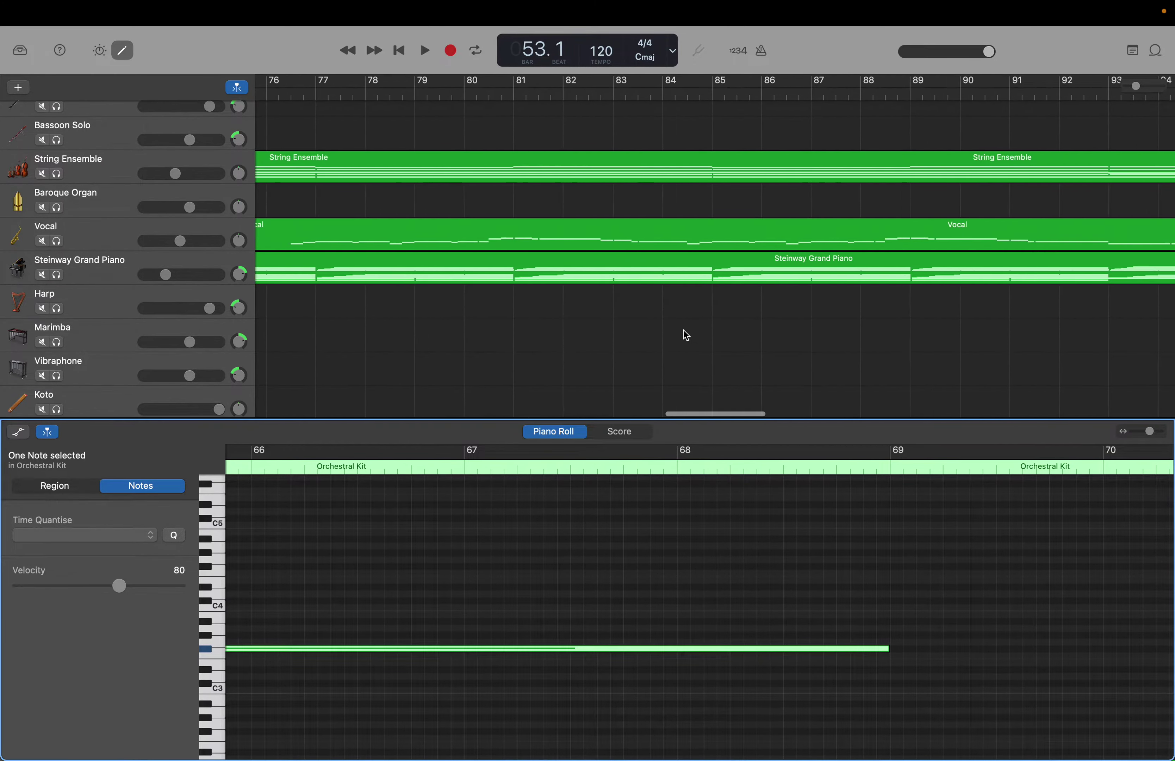
{"action": "scroll", "coordinate": [685, 335], "scroll_direction": "right", "scroll_amount": 6}
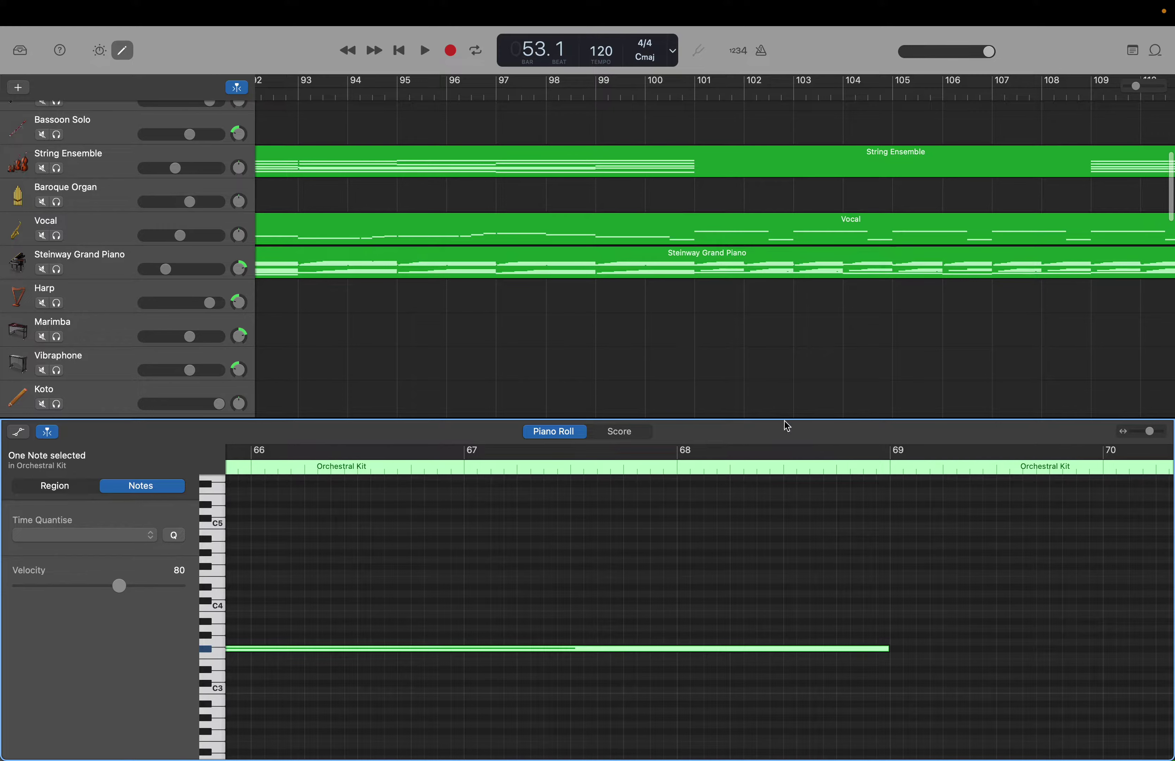
{"action": "scroll", "coordinate": [1056, 585], "scroll_direction": "right", "scroll_amount": 10}
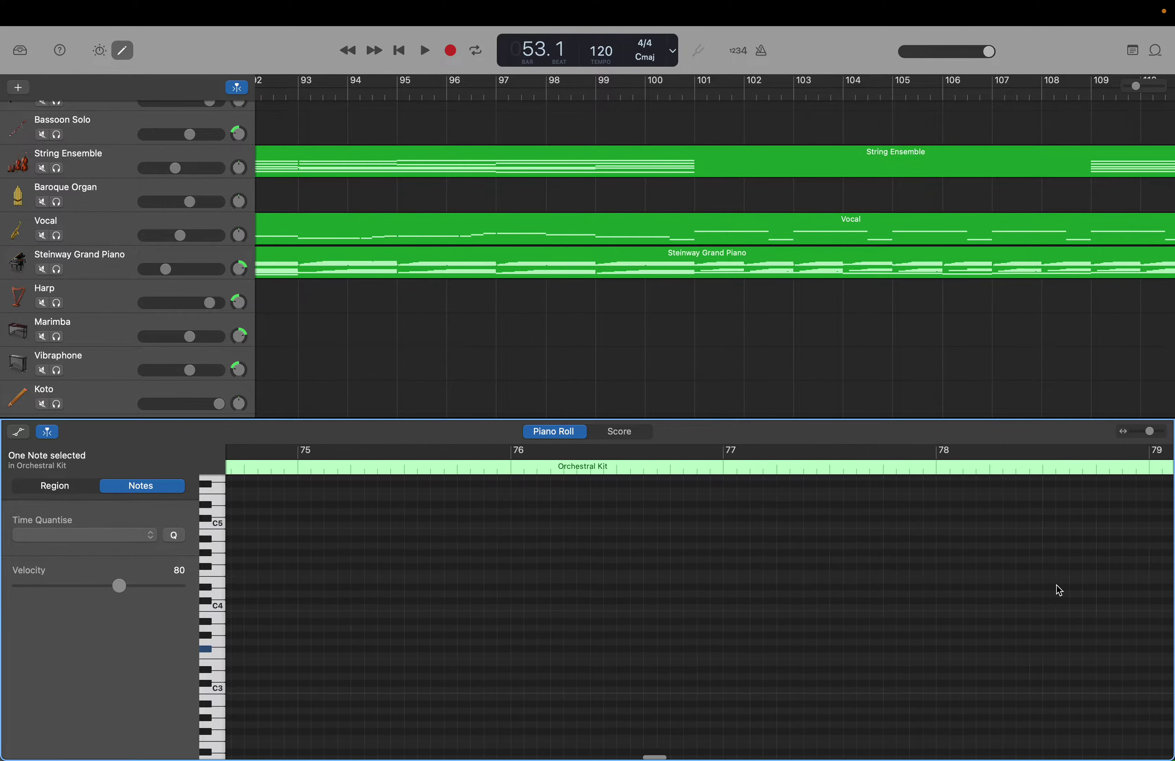
{"action": "scroll", "coordinate": [1056, 585], "scroll_direction": "right", "scroll_amount": 10}
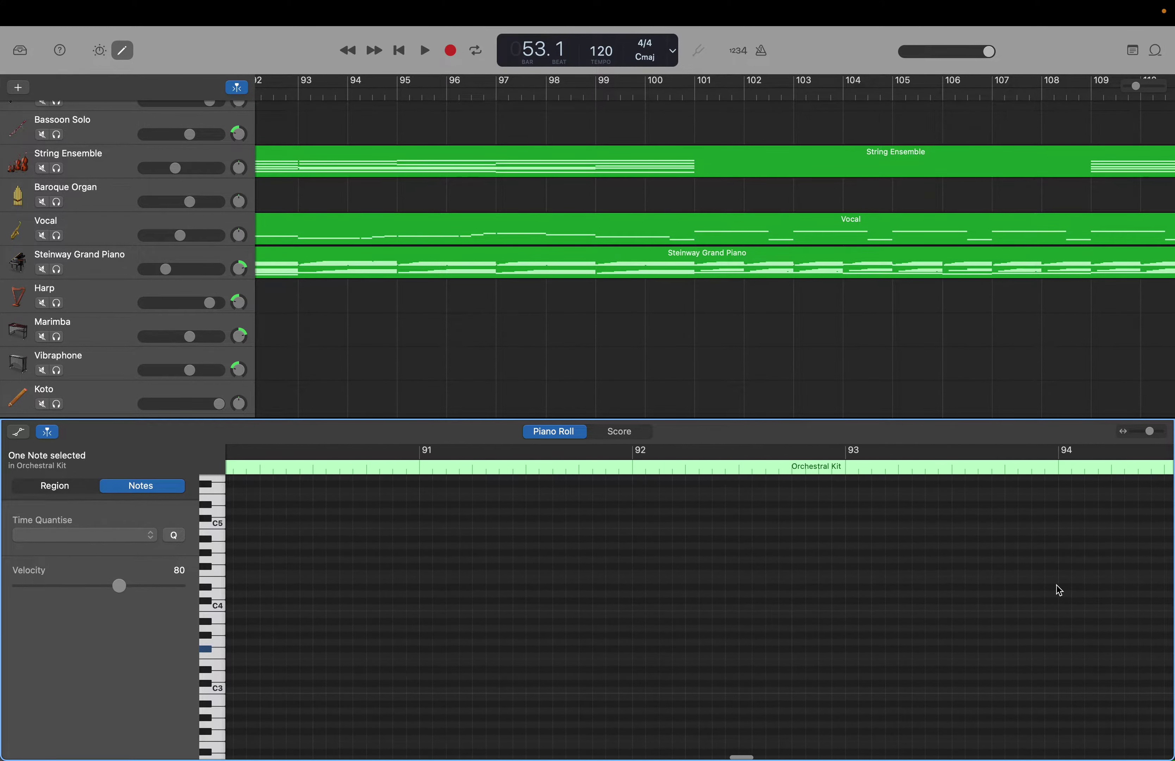
{"action": "scroll", "coordinate": [1056, 584], "scroll_direction": "right", "scroll_amount": 5}
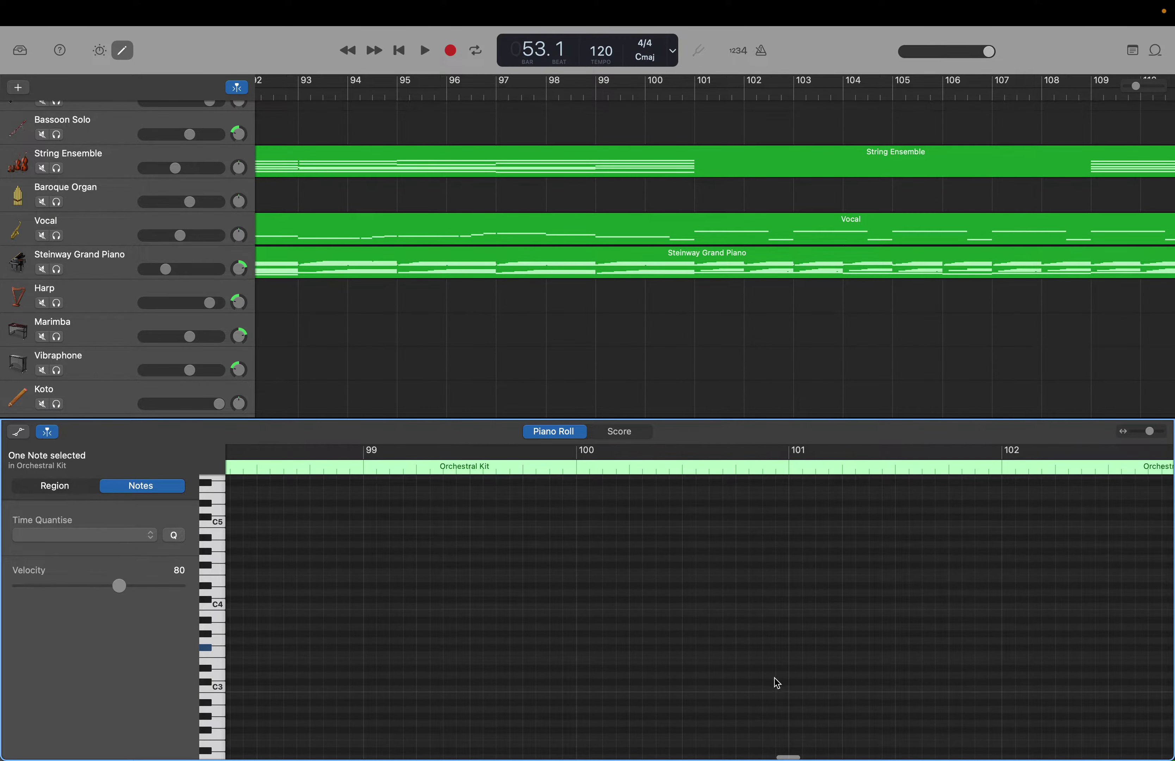
{"action": "right_click", "coordinate": [797, 682]}
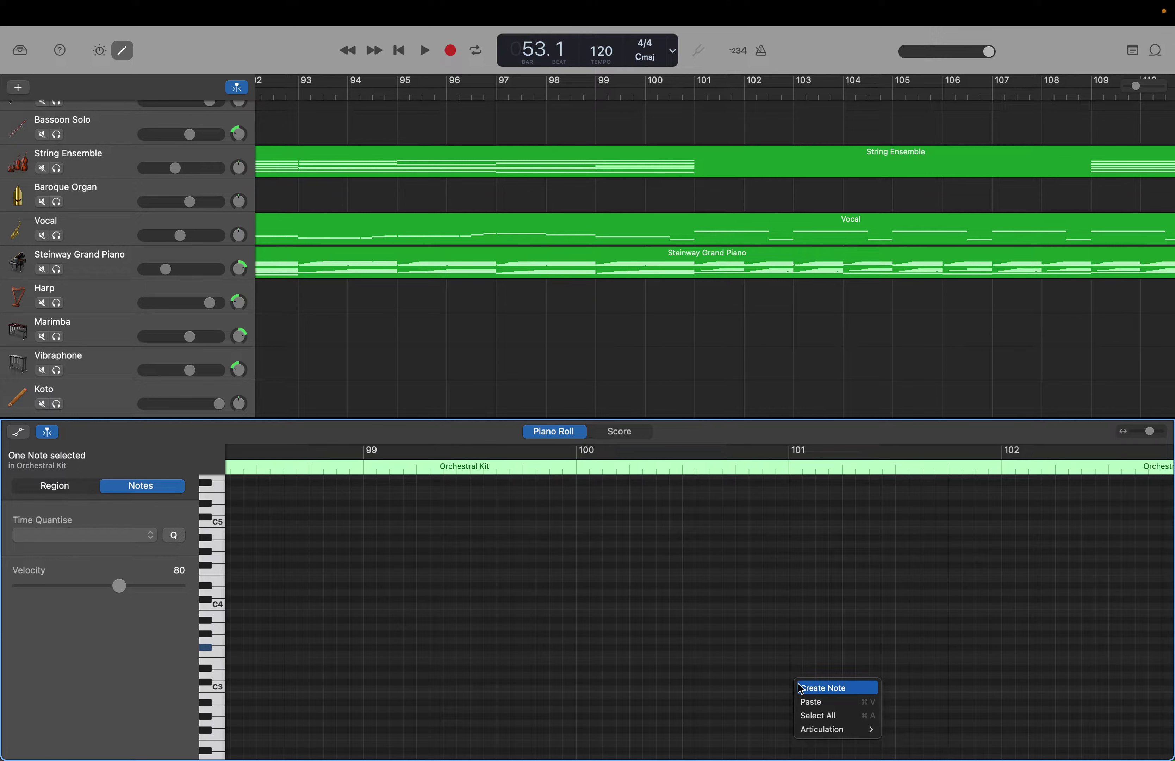
{"action": "left_click", "coordinate": [800, 687]}
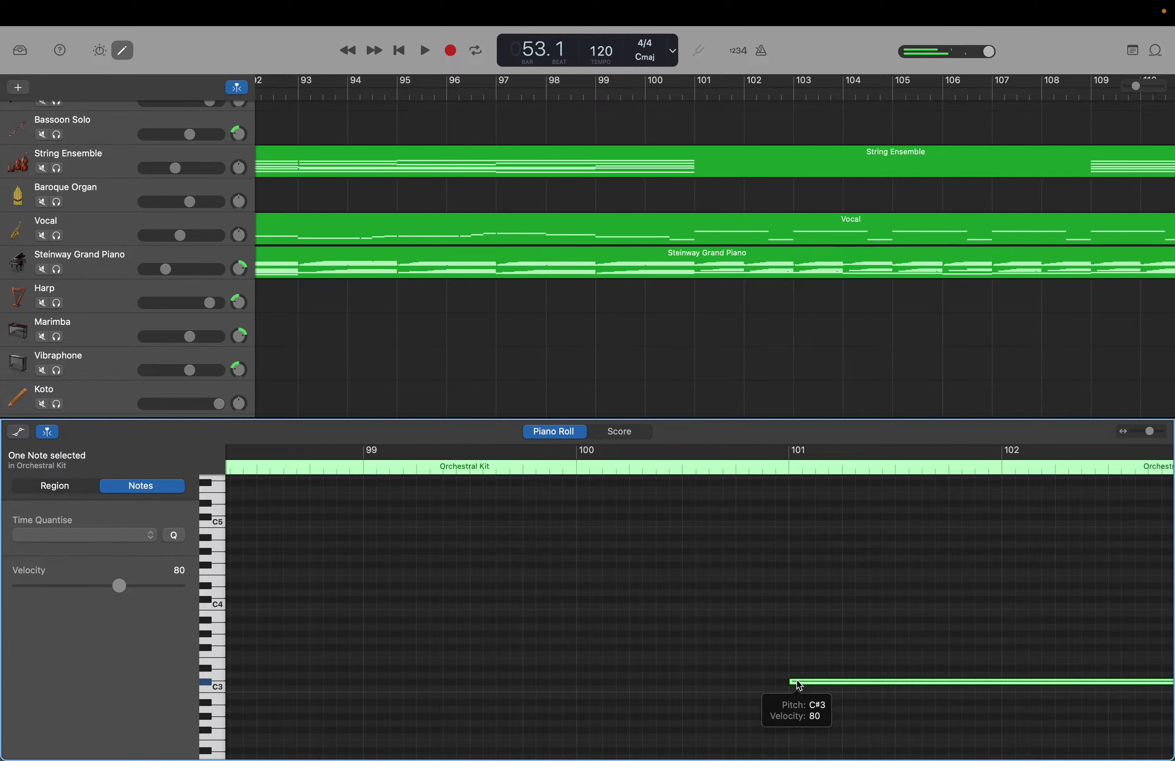
{"action": "left_click_drag", "start_coordinate": [797, 680], "coordinate": [795, 653]}
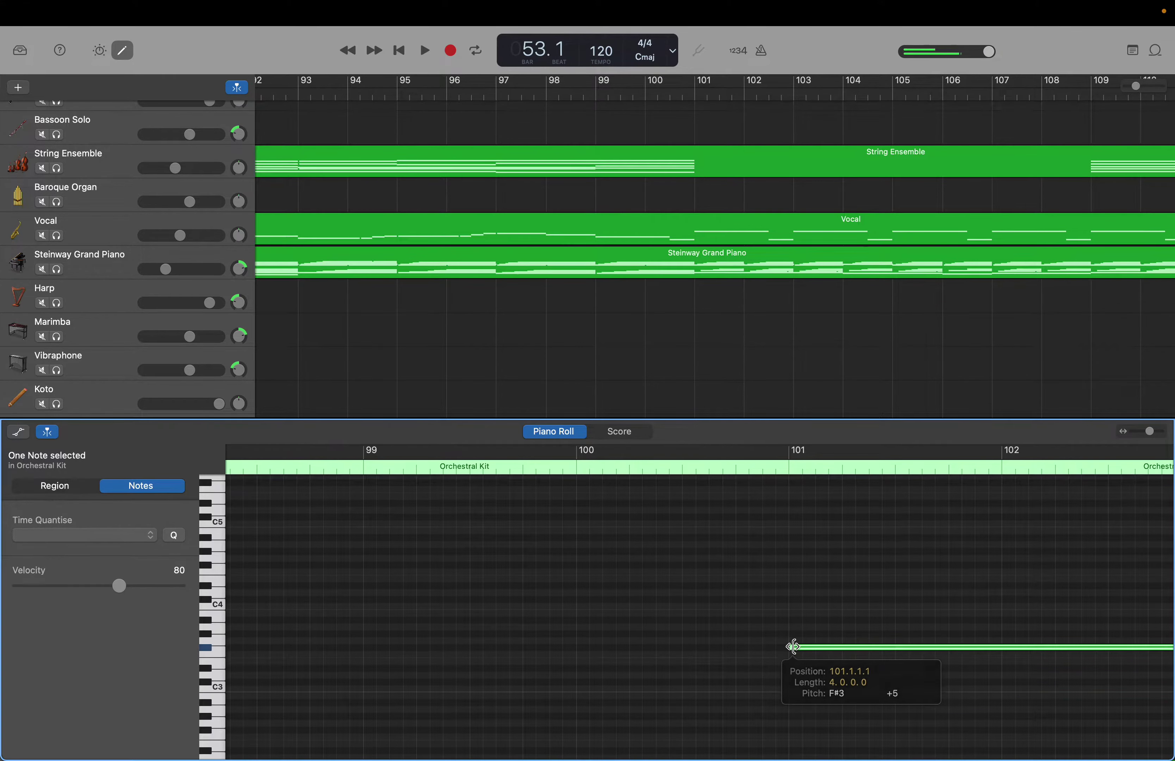
Check the string, vocal and piano parts from bar 101 to about bar 142 to see how far the section runs.
{"action": "scroll", "coordinate": [795, 651], "scroll_direction": "right", "scroll_amount": 3}
{"action": "scroll", "coordinate": [794, 649], "scroll_direction": "right", "scroll_amount": 6}
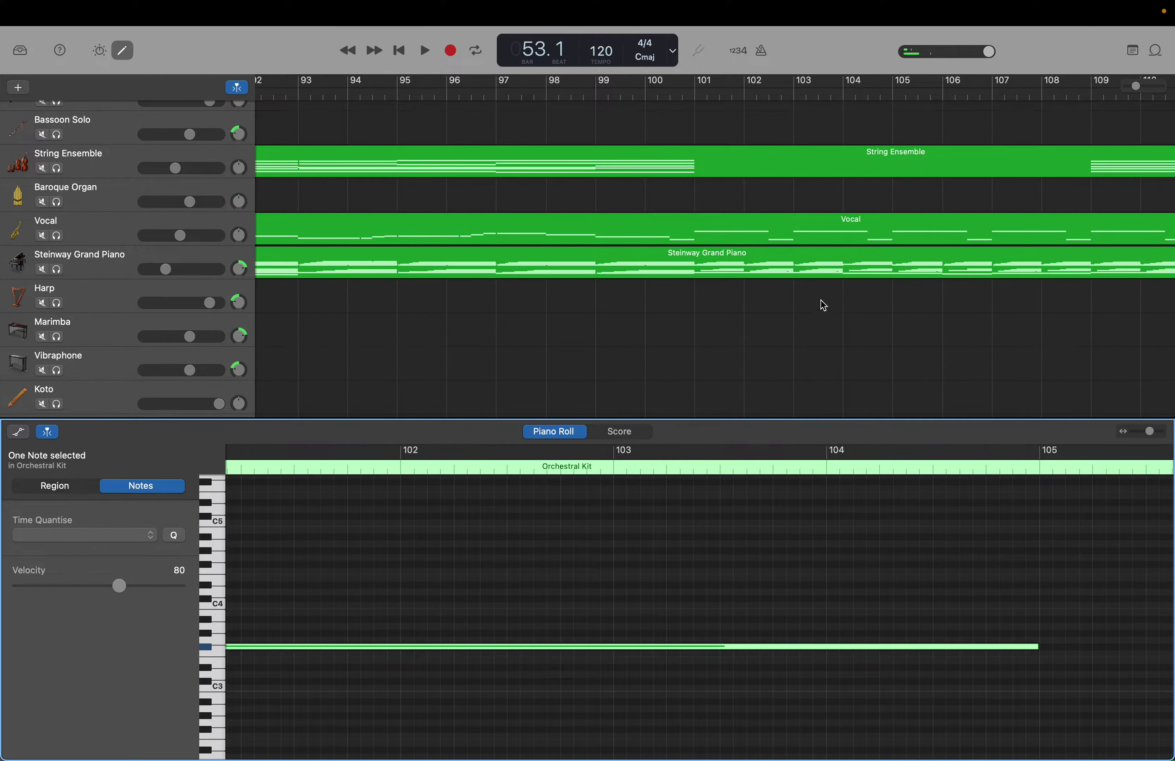
{"action": "scroll", "coordinate": [824, 312], "scroll_direction": "right", "scroll_amount": 10}
{"action": "scroll", "coordinate": [824, 311], "scroll_direction": "right", "scroll_amount": 11}
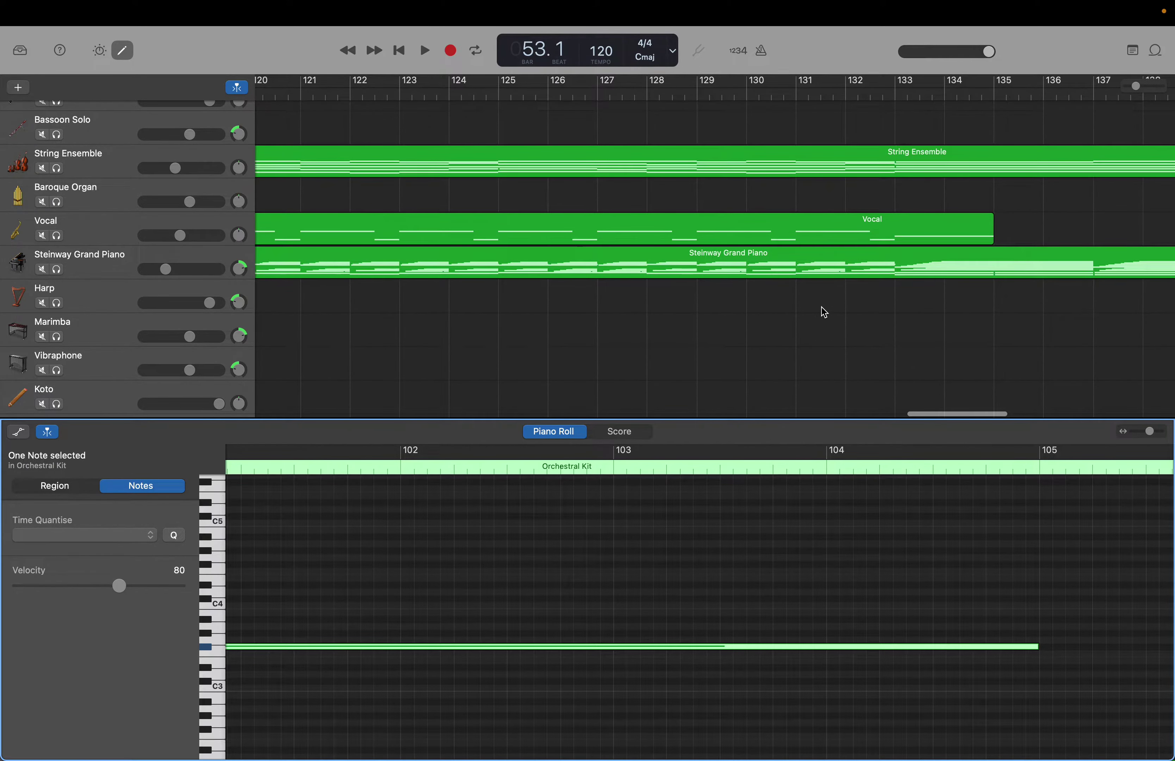
{"action": "scroll", "coordinate": [823, 311], "scroll_direction": "up", "scroll_amount": 2}
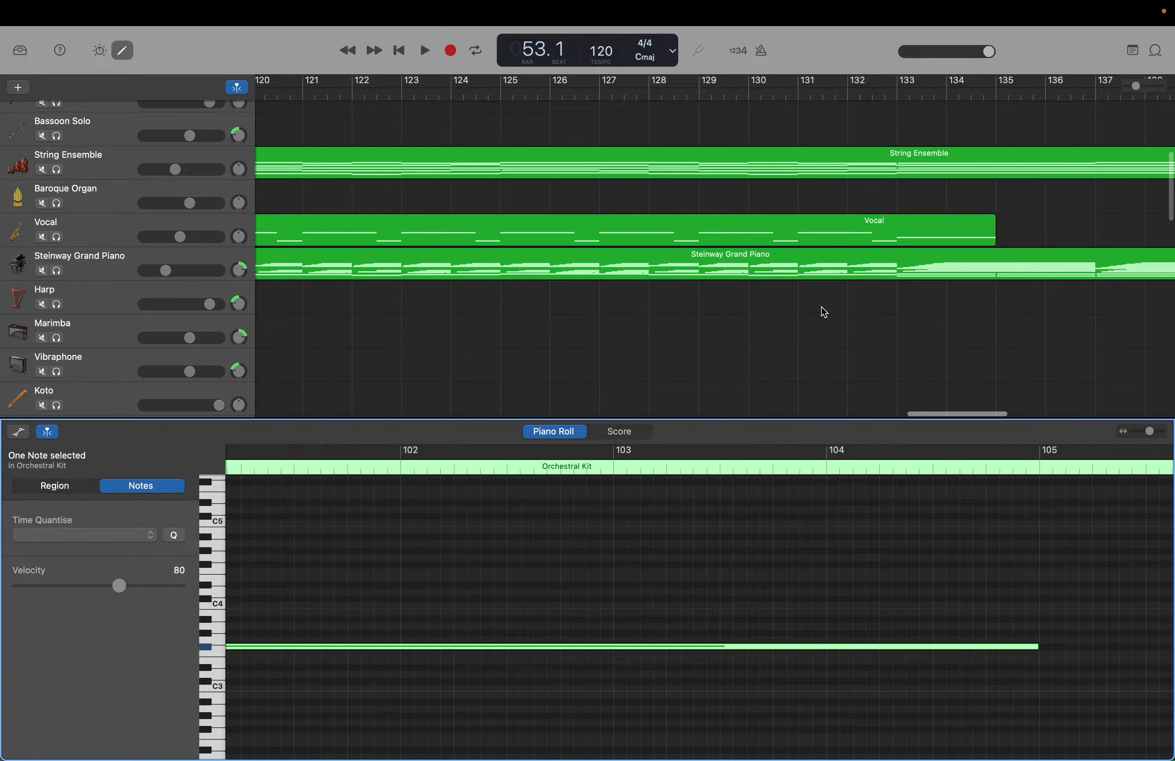
{"action": "scroll", "coordinate": [907, 321], "scroll_direction": "left", "scroll_amount": 12}
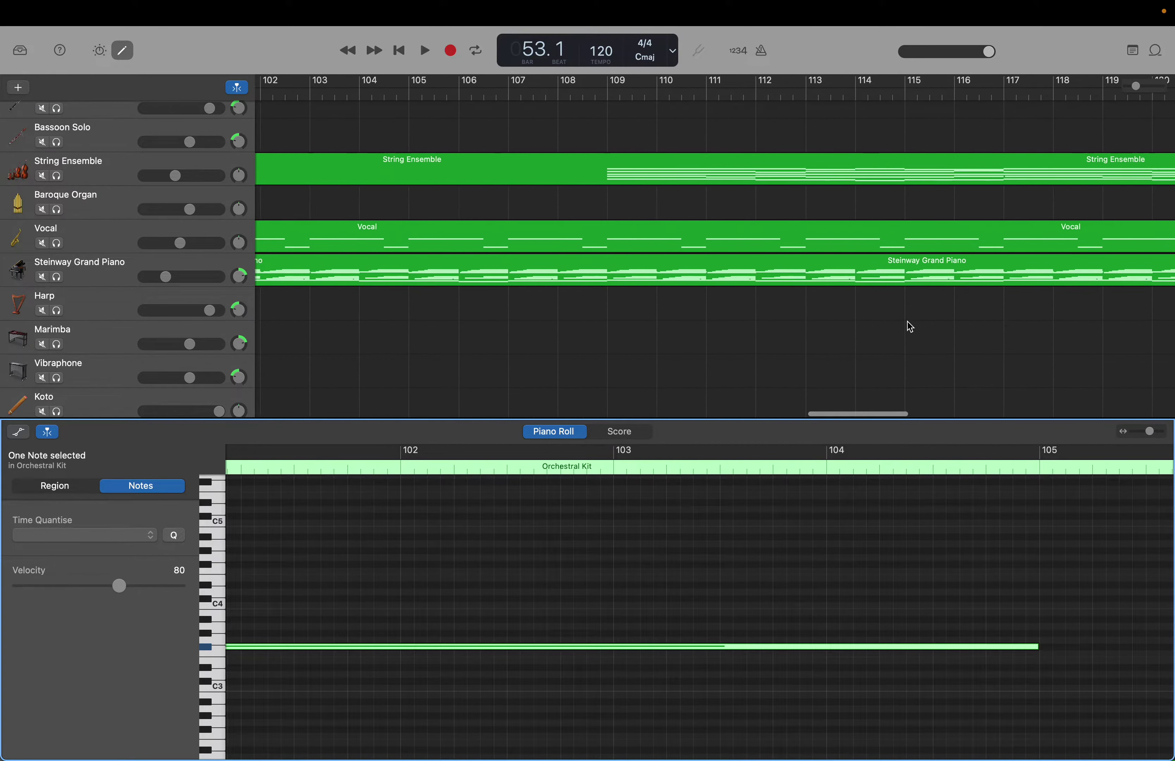
{"action": "scroll", "coordinate": [910, 327], "scroll_direction": "left", "scroll_amount": 3}
{"action": "scroll", "coordinate": [907, 322], "scroll_direction": "right", "scroll_amount": 15}
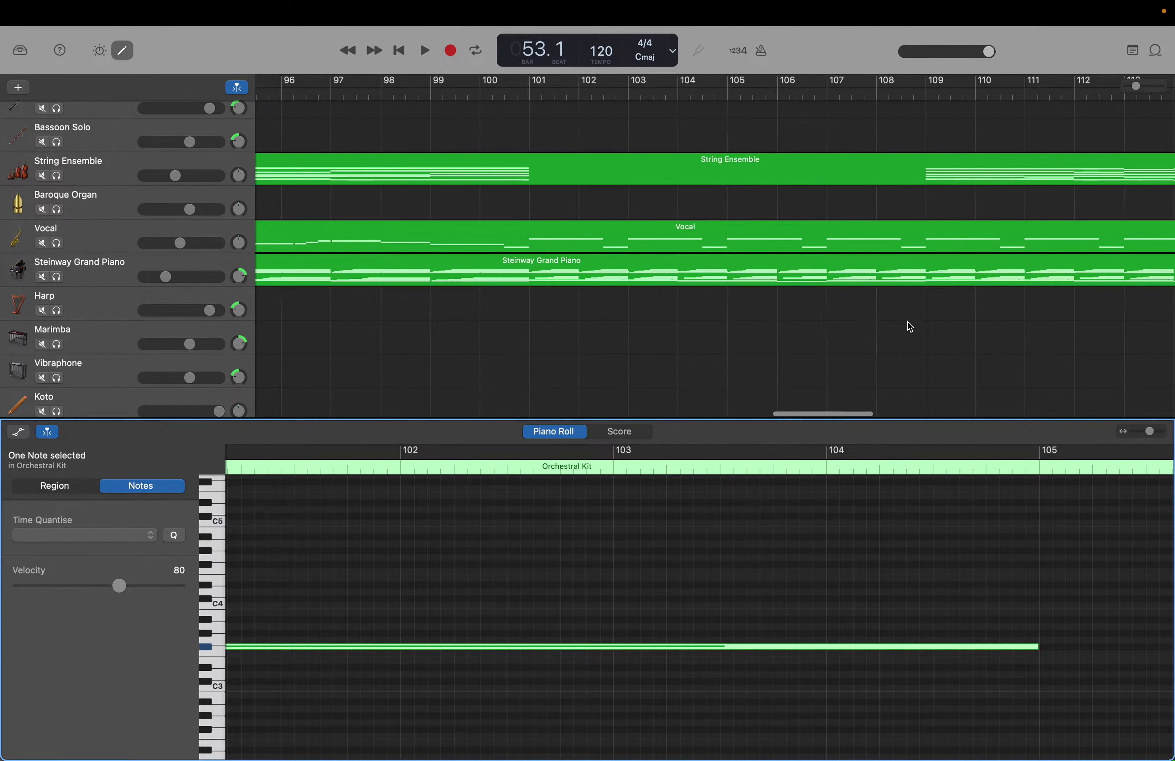
{"action": "scroll", "coordinate": [910, 326], "scroll_direction": "right", "scroll_amount": 2}
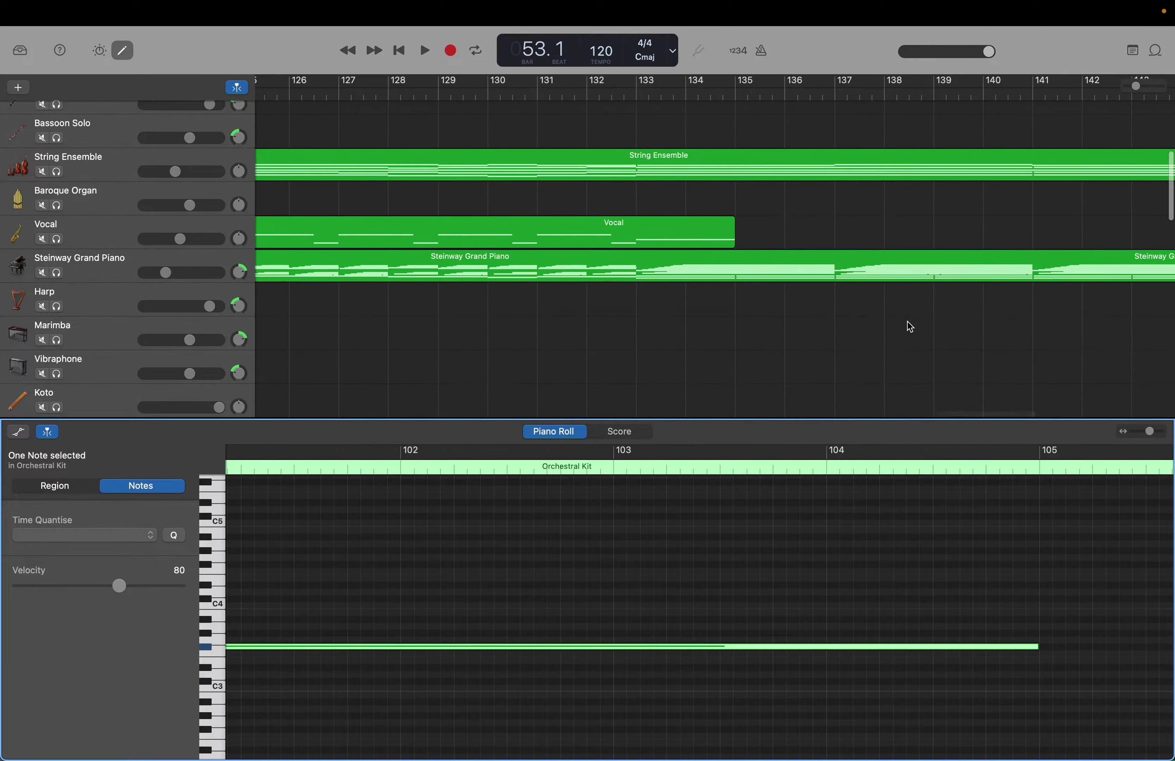
{"action": "scroll", "coordinate": [908, 321], "scroll_direction": "up", "scroll_amount": 1}
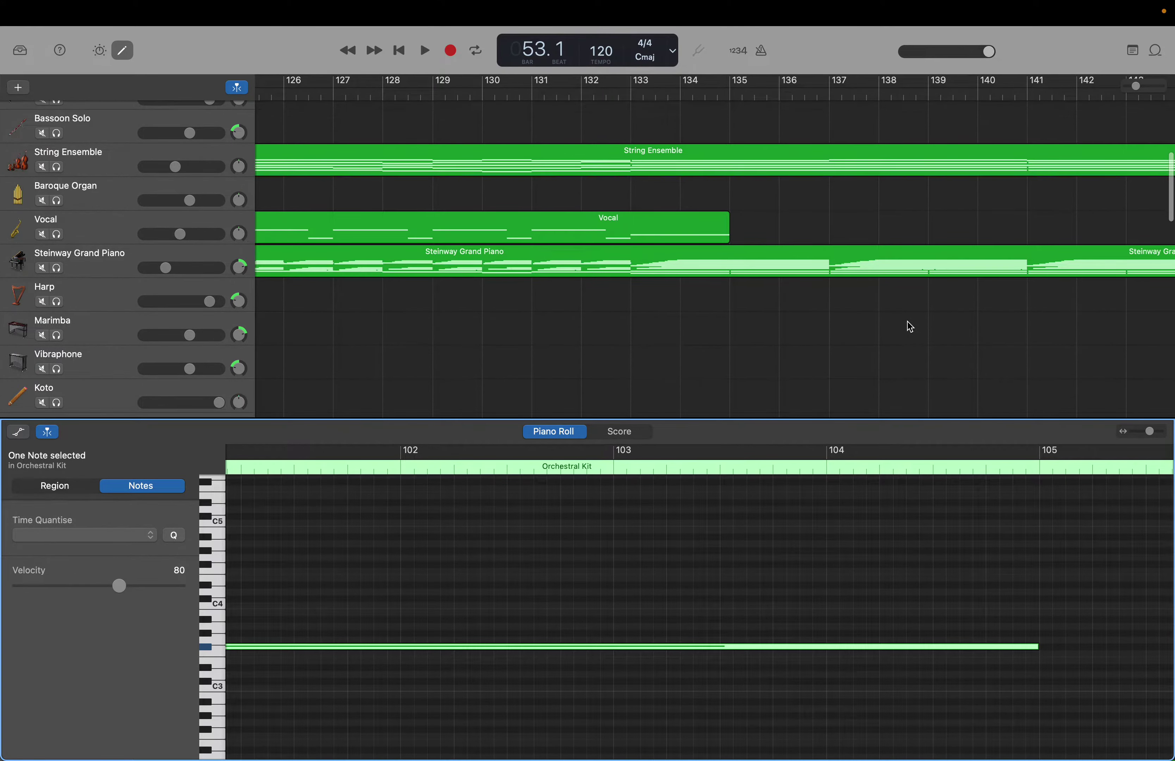
Create consecutive four-bar F#3 notes at bars 105 and 109 in the Orchestral Kit region.
{"action": "scroll", "coordinate": [1009, 502], "scroll_direction": "right", "scroll_amount": 5}
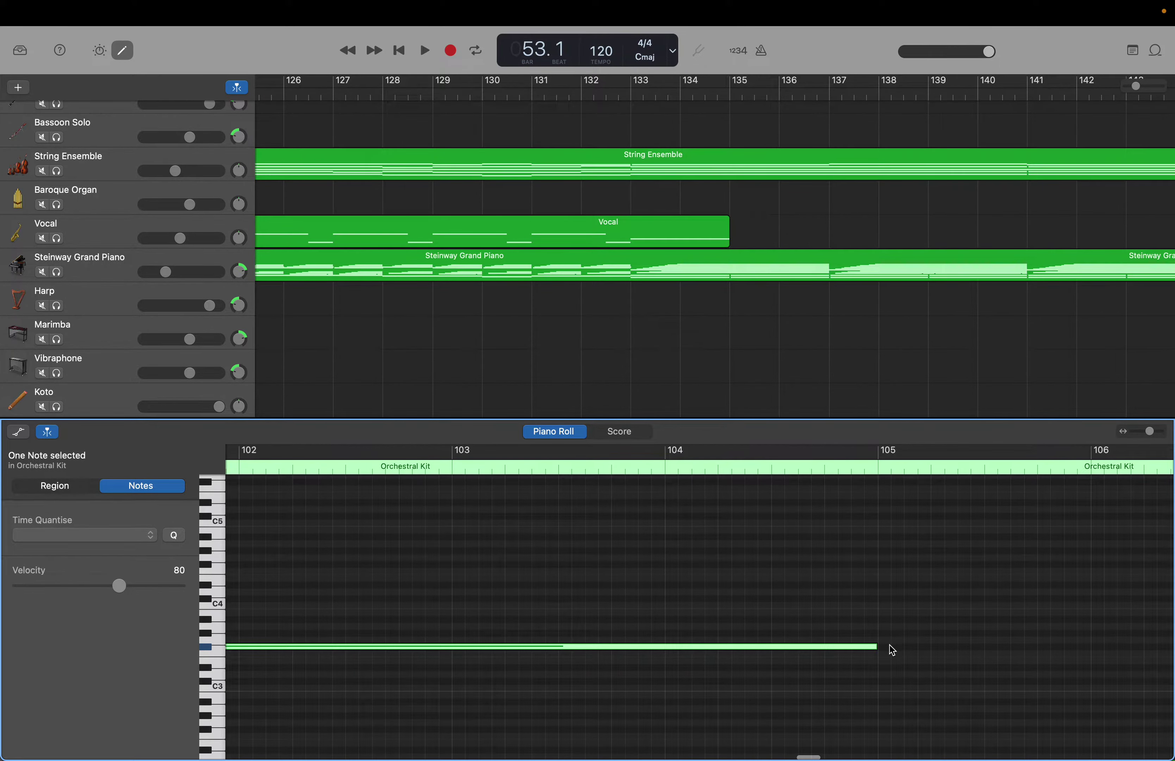
{"action": "right_click", "coordinate": [885, 645]}
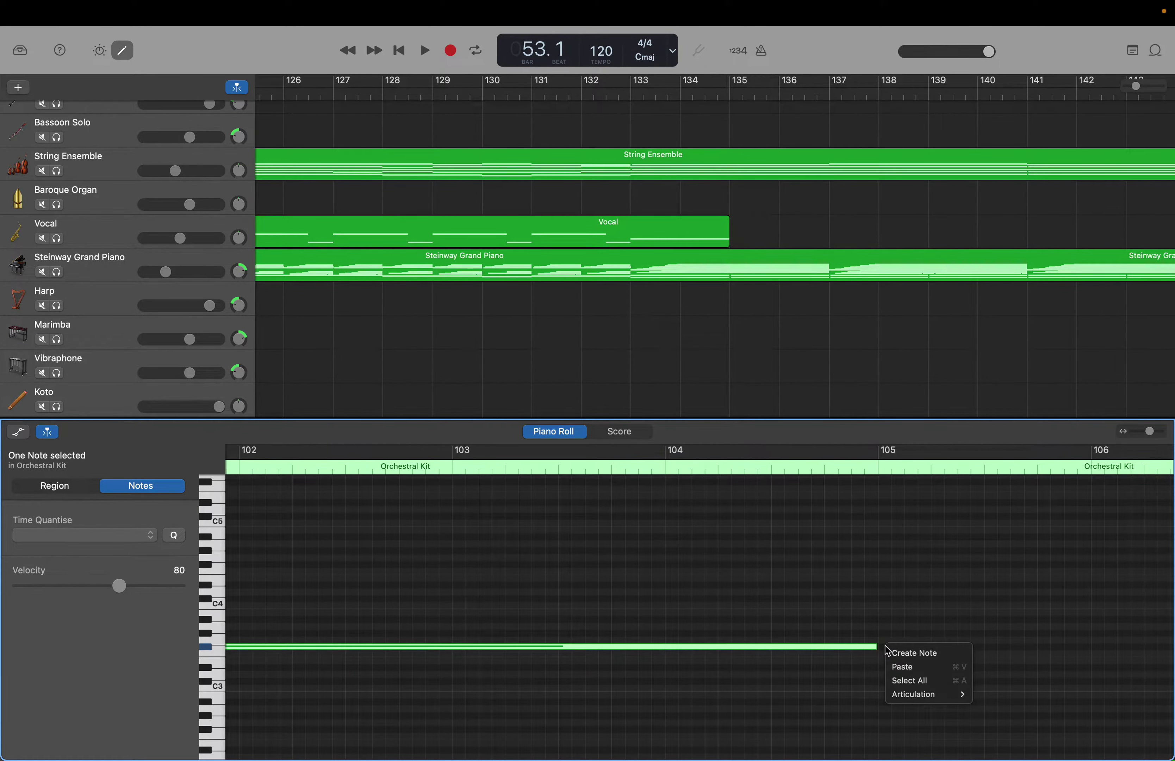
{"action": "left_click", "coordinate": [892, 648]}
{"action": "scroll", "coordinate": [892, 648], "scroll_direction": "right", "scroll_amount": 20}
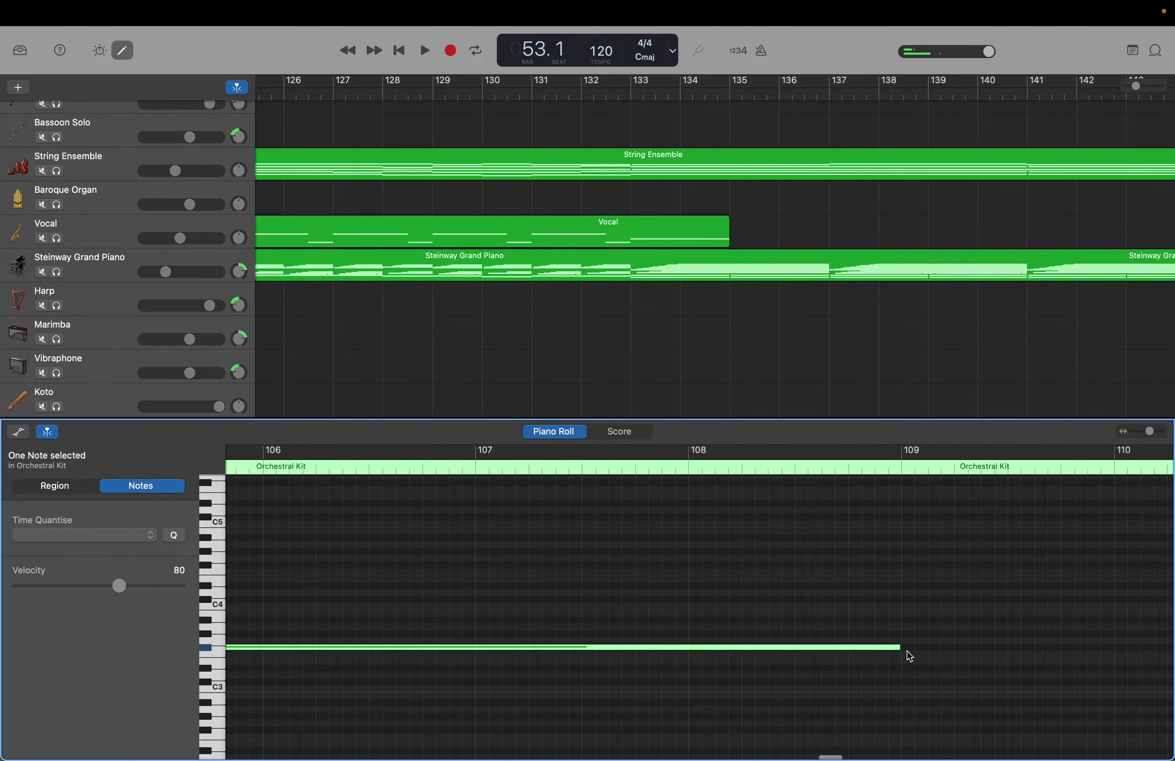
{"action": "right_click", "coordinate": [909, 653]}
{"action": "left_click", "coordinate": [910, 653]}
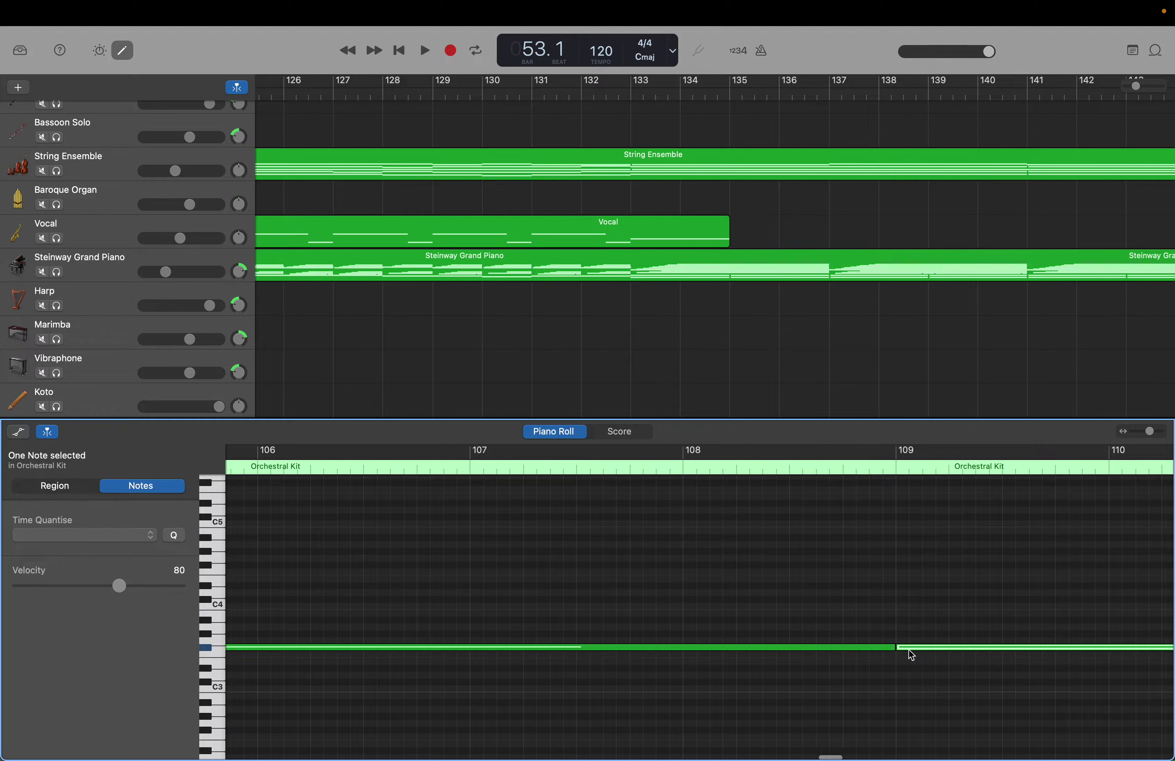
Continue the four-bar pattern with F#3 notes at bars 113 and 117.
{"action": "scroll", "coordinate": [912, 654], "scroll_direction": "right", "scroll_amount": 20}
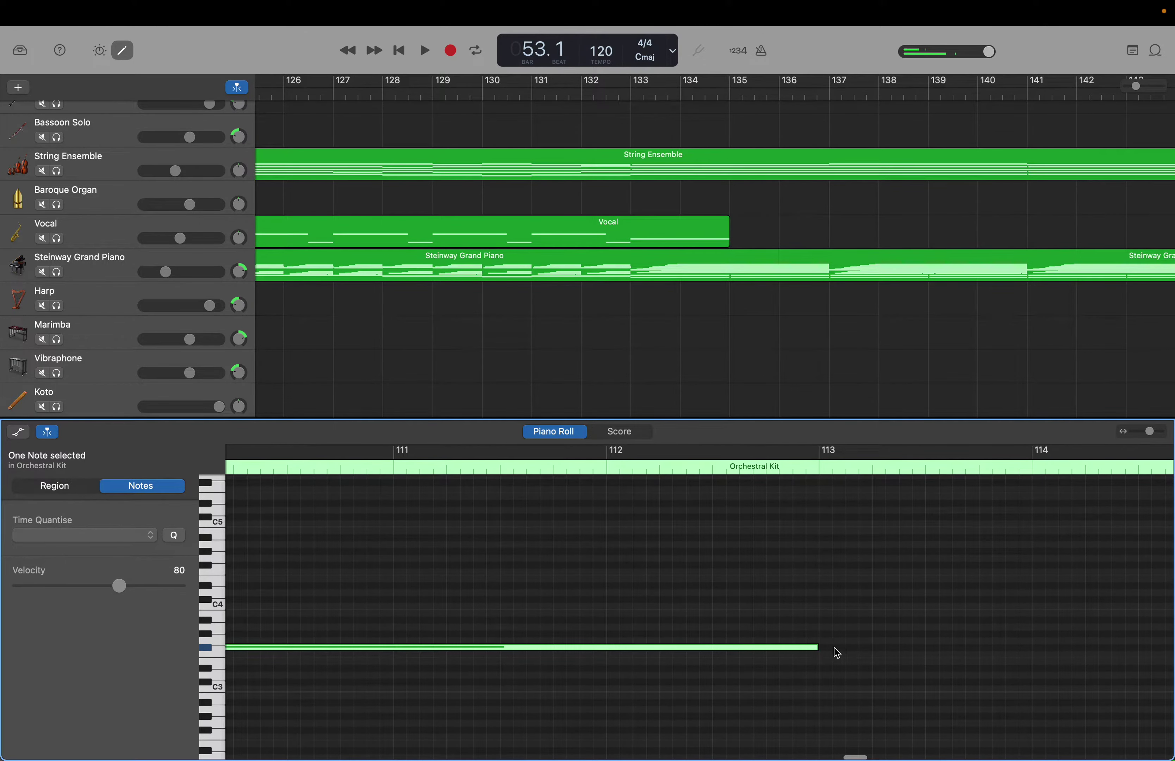
{"action": "right_click", "coordinate": [826, 648]}
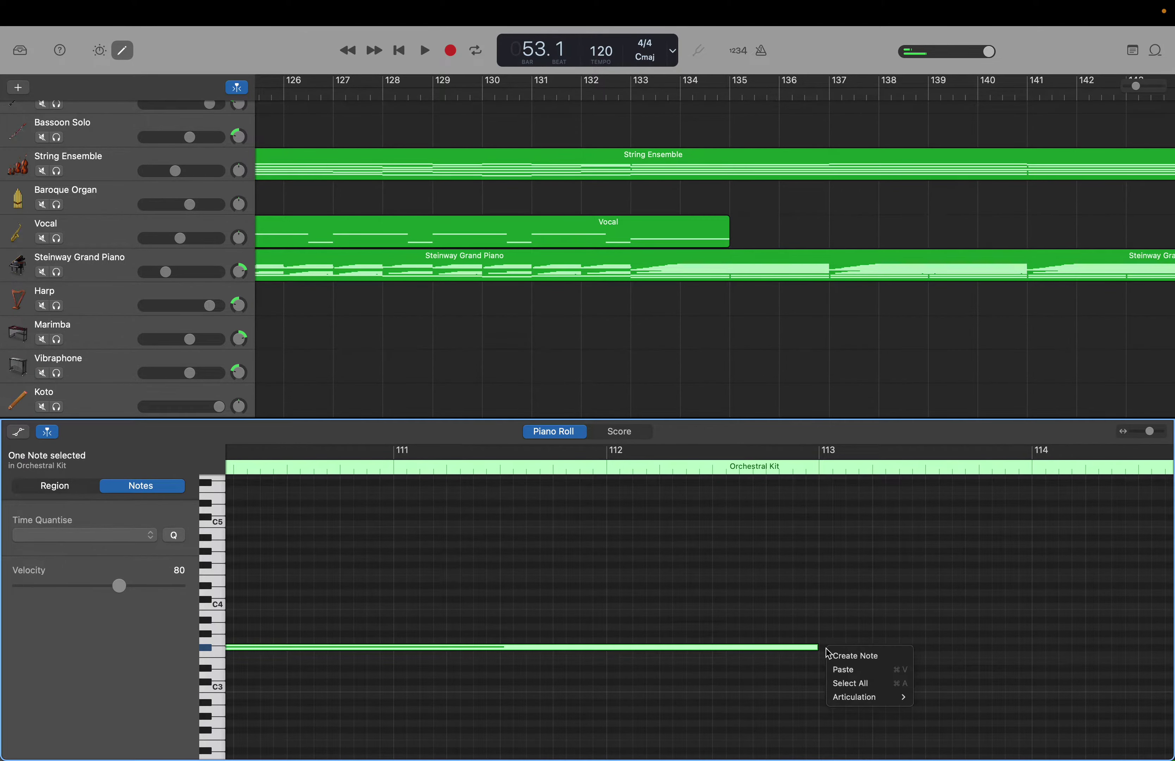
{"action": "left_click", "coordinate": [829, 650]}
{"action": "left_click_drag", "start_coordinate": [830, 651], "coordinate": [829, 651]}
{"action": "scroll", "coordinate": [829, 650], "scroll_direction": "right", "scroll_amount": 20}
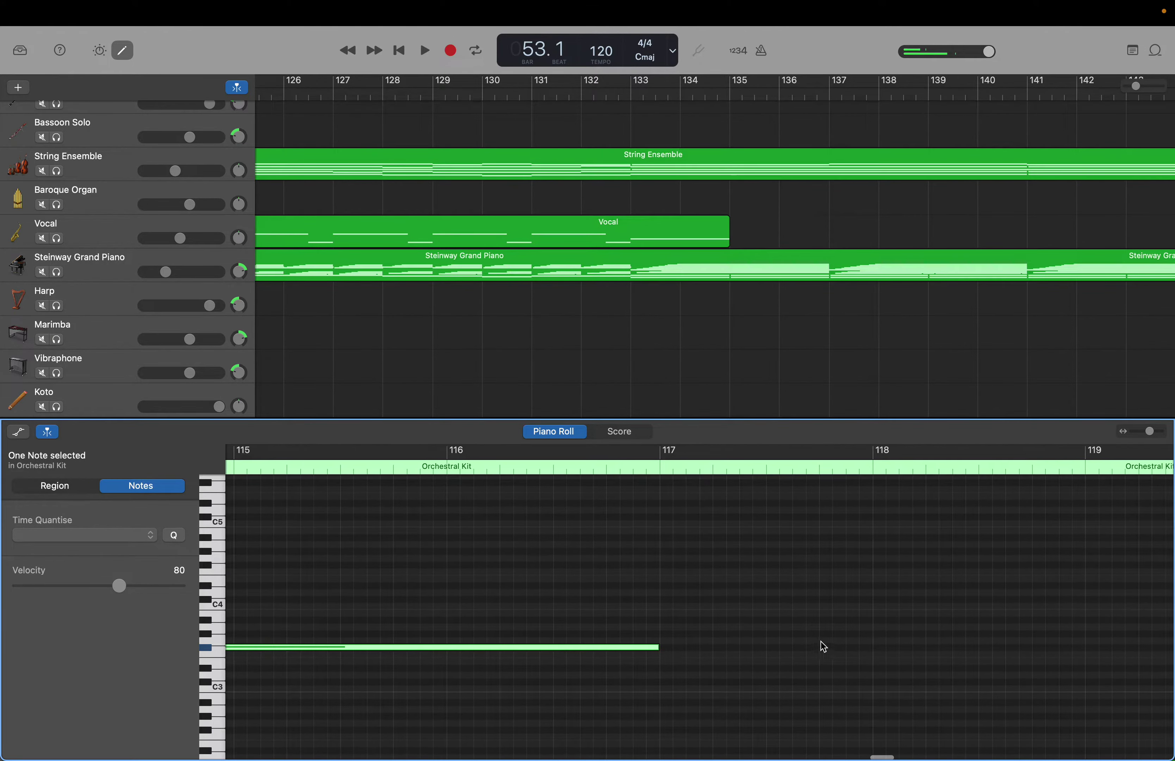
{"action": "left_click", "coordinate": [667, 647]}
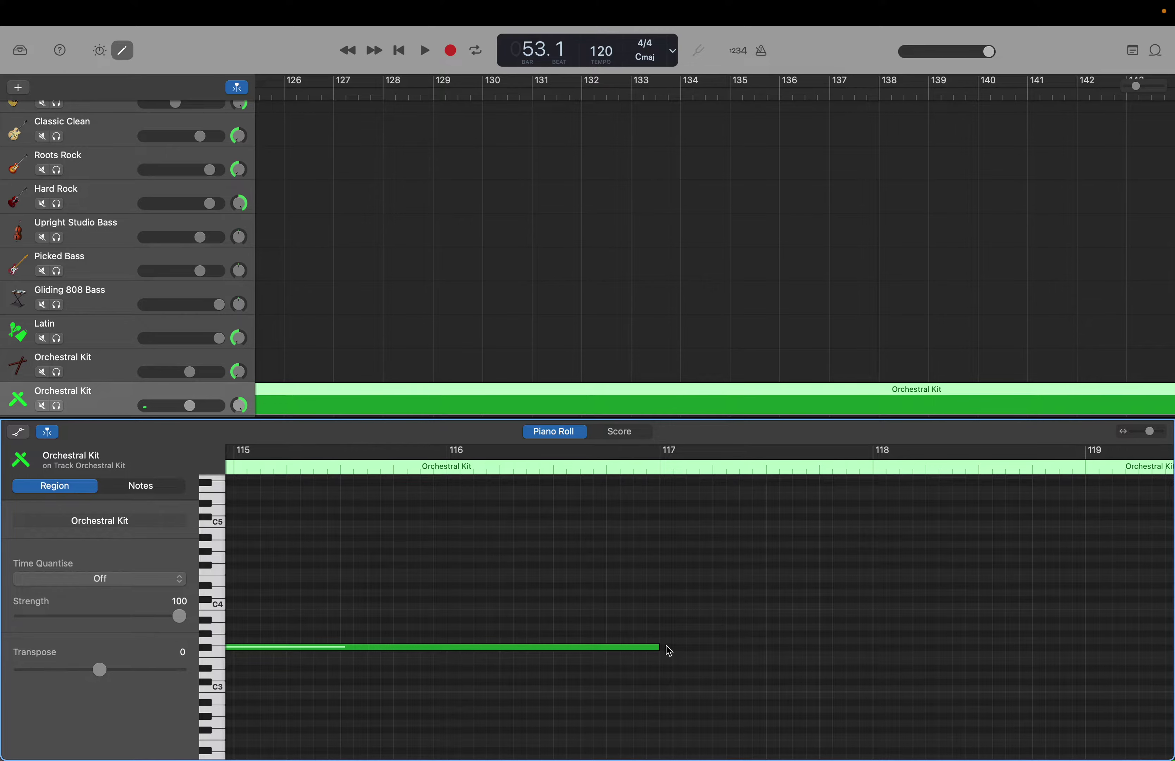
{"action": "right_click", "coordinate": [668, 651]}
{"action": "left_click", "coordinate": [684, 652]}
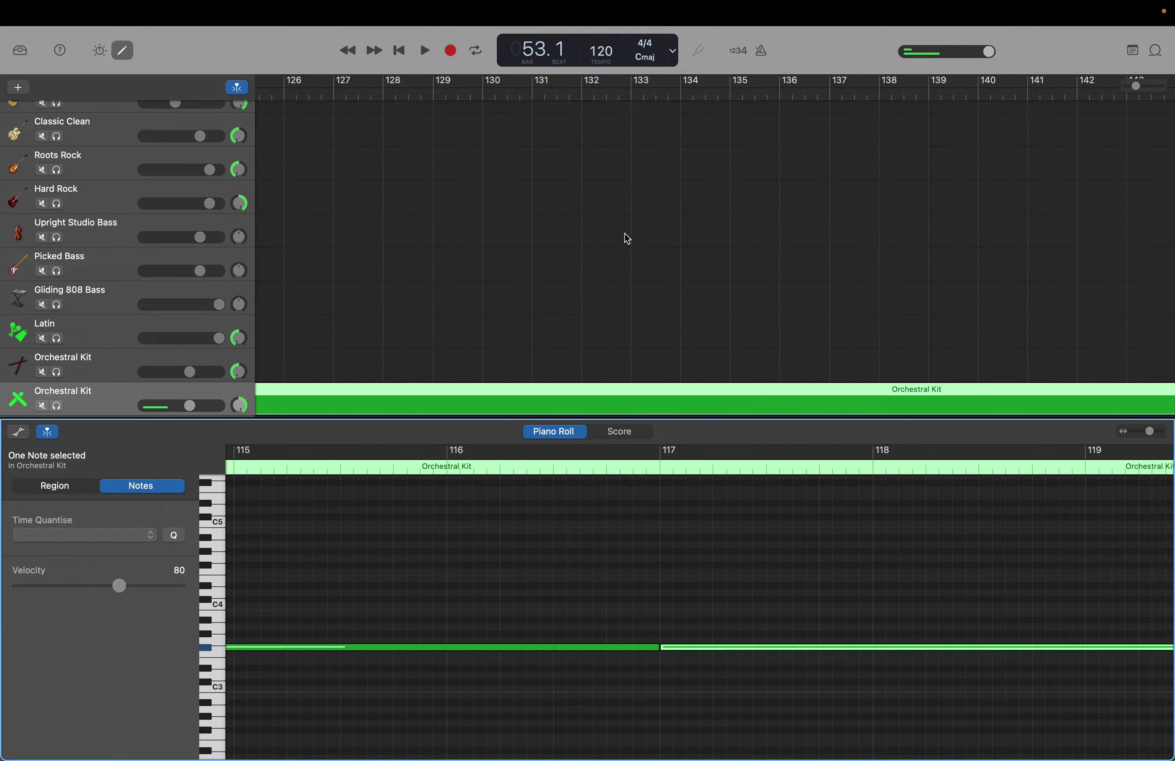
{"action": "scroll", "coordinate": [626, 239], "scroll_direction": "up", "scroll_amount": 10}
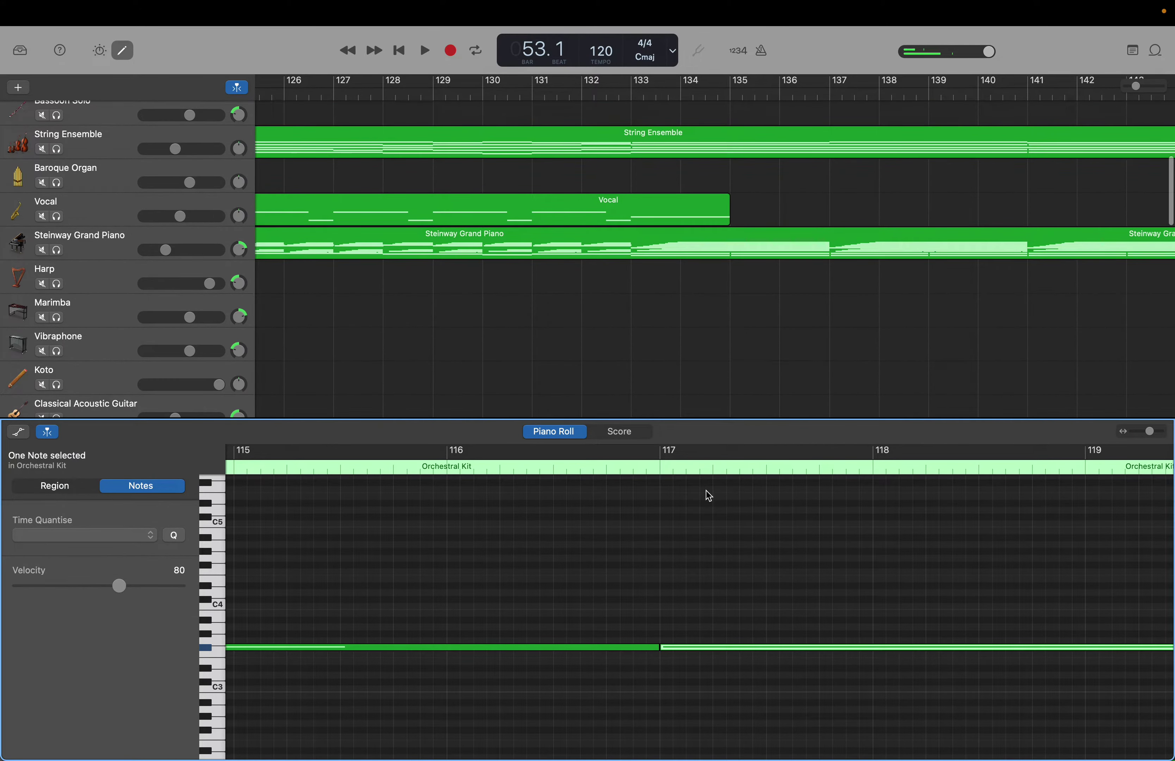
Add consecutive four-bar F#3 notes at bars 121 and 125 in the Orchestral Kit region.
{"action": "scroll", "coordinate": [747, 563], "scroll_direction": "right", "scroll_amount": 10}
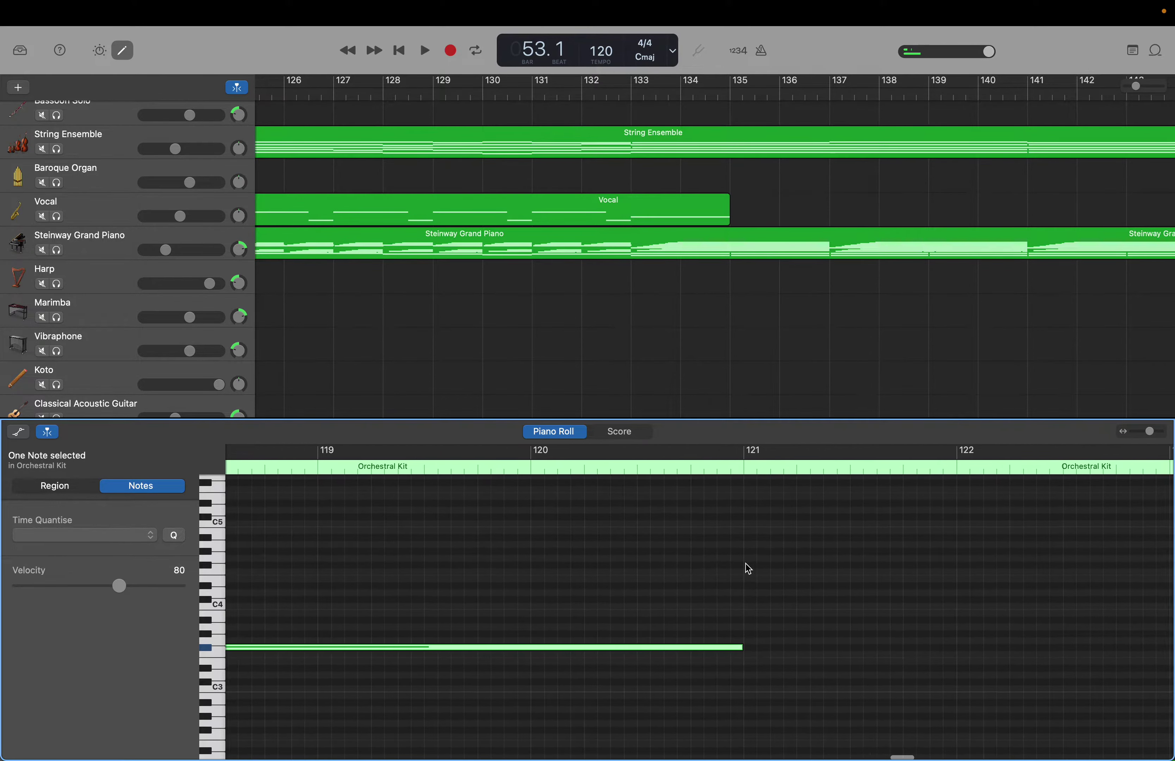
{"action": "scroll", "coordinate": [745, 563], "scroll_direction": "up", "scroll_amount": 1}
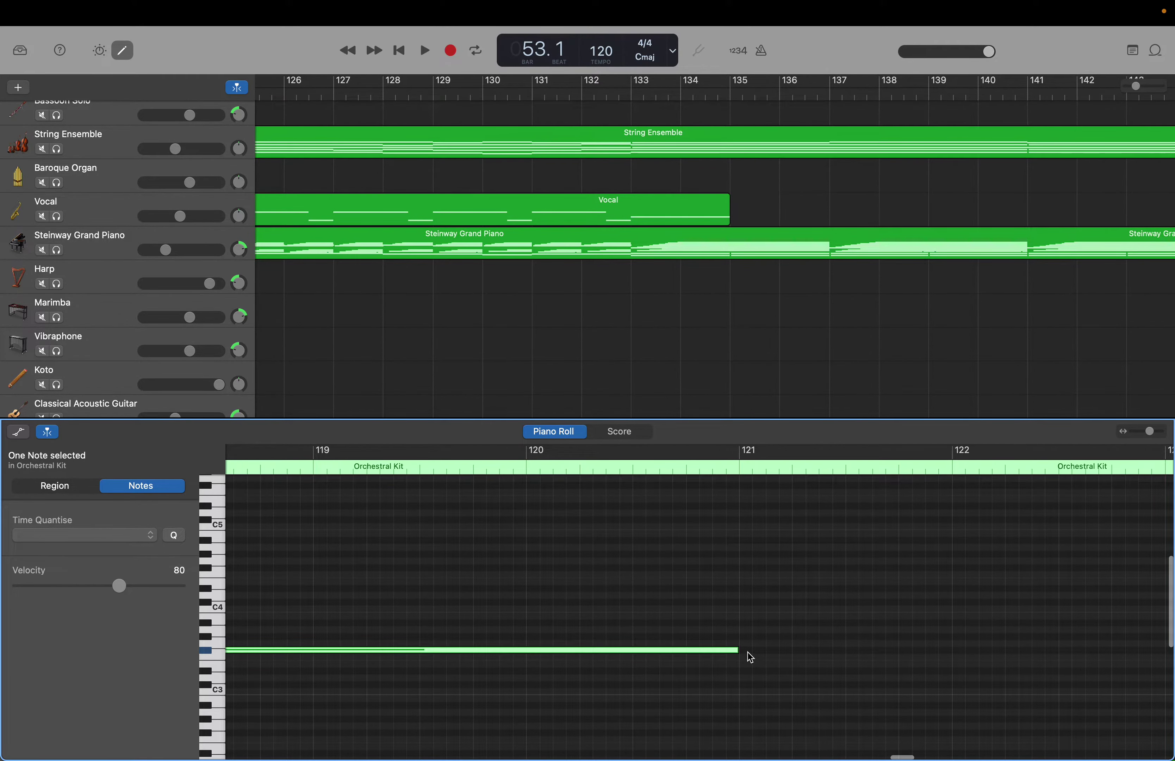
{"action": "right_click", "coordinate": [748, 652]}
{"action": "left_click", "coordinate": [755, 659]}
{"action": "left_click_drag", "start_coordinate": [753, 654], "coordinate": [776, 653]}
{"action": "scroll", "coordinate": [752, 654], "scroll_direction": "right", "scroll_amount": 10}
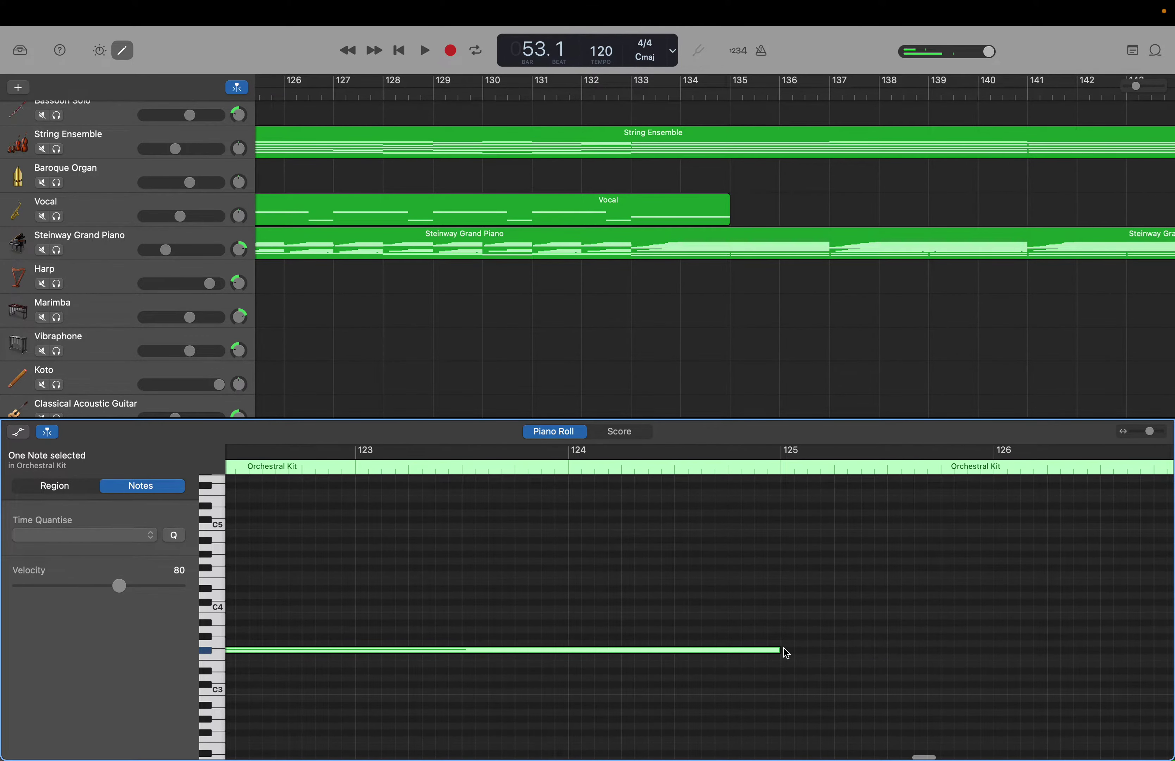
{"action": "right_click", "coordinate": [788, 653]}
{"action": "left_click", "coordinate": [796, 659]}
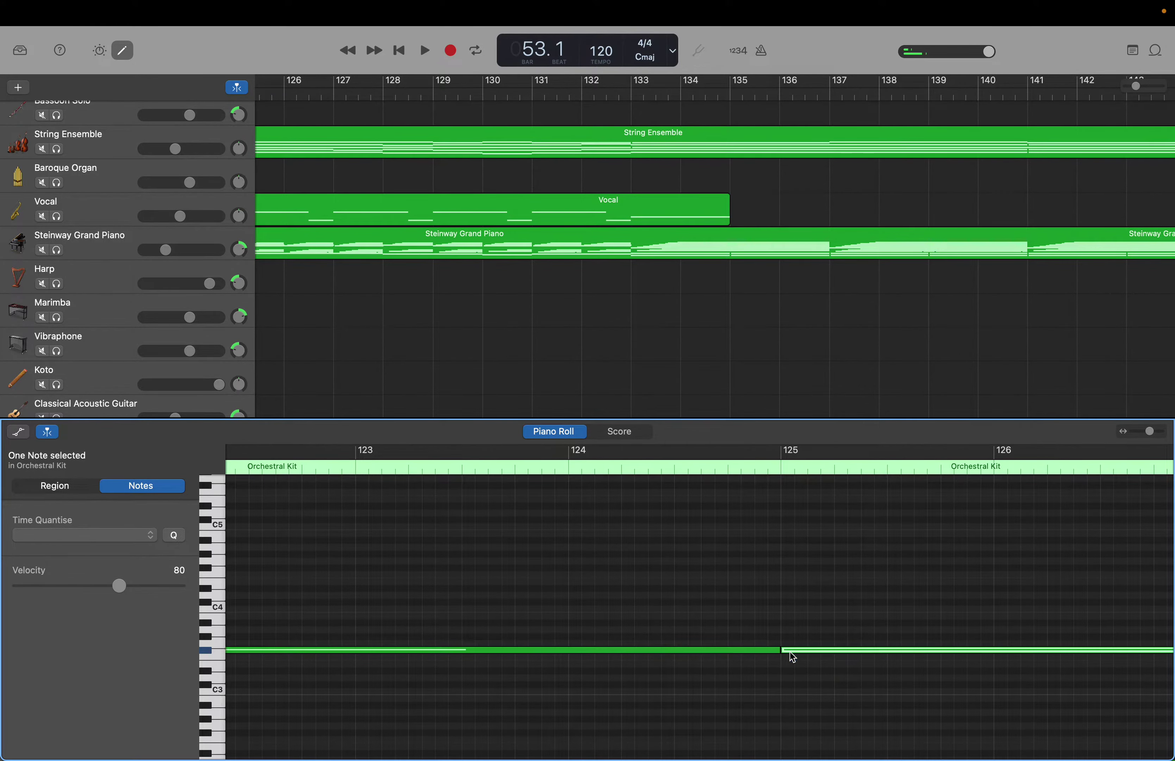
Add another four-bar F#3 note at bar 129, running to bar 133.
{"action": "scroll", "coordinate": [791, 656], "scroll_direction": "right", "scroll_amount": 10}
{"action": "left_click_drag", "start_coordinate": [790, 656], "coordinate": [793, 657]}
{"action": "right_click", "coordinate": [827, 645]}
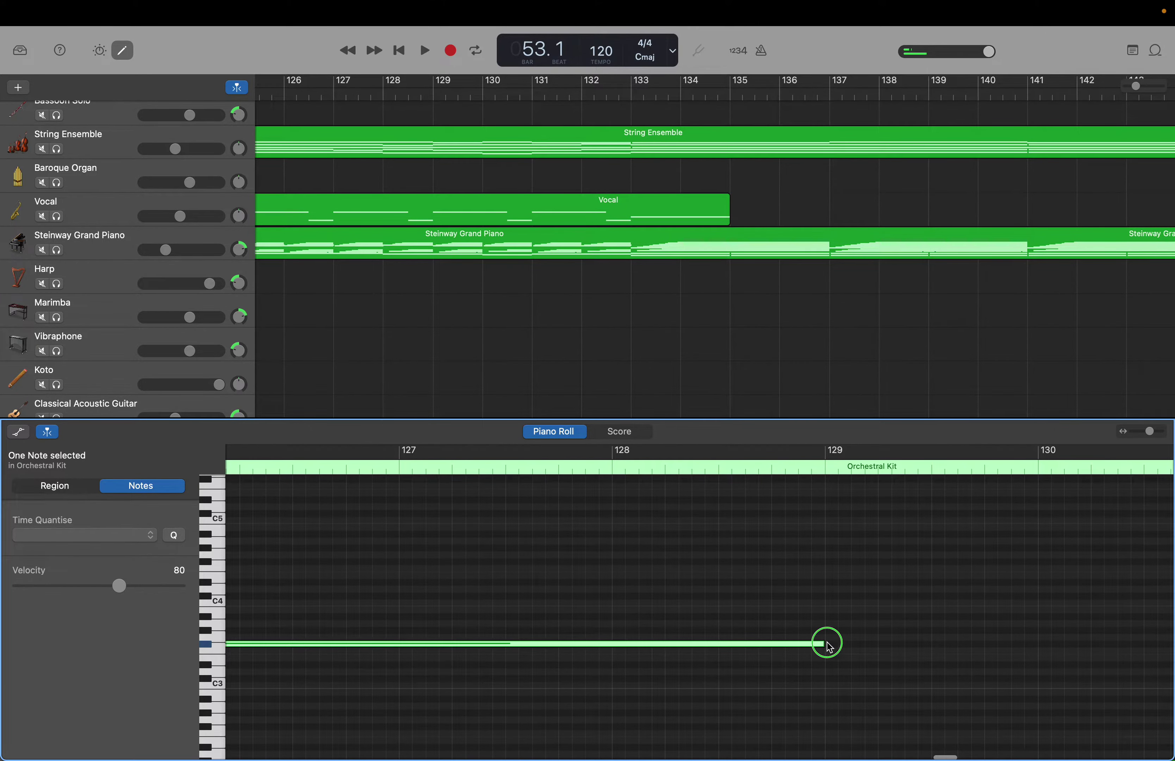
{"action": "left_click", "coordinate": [837, 650]}
{"action": "scroll", "coordinate": [837, 651], "scroll_direction": "right", "scroll_amount": 8}
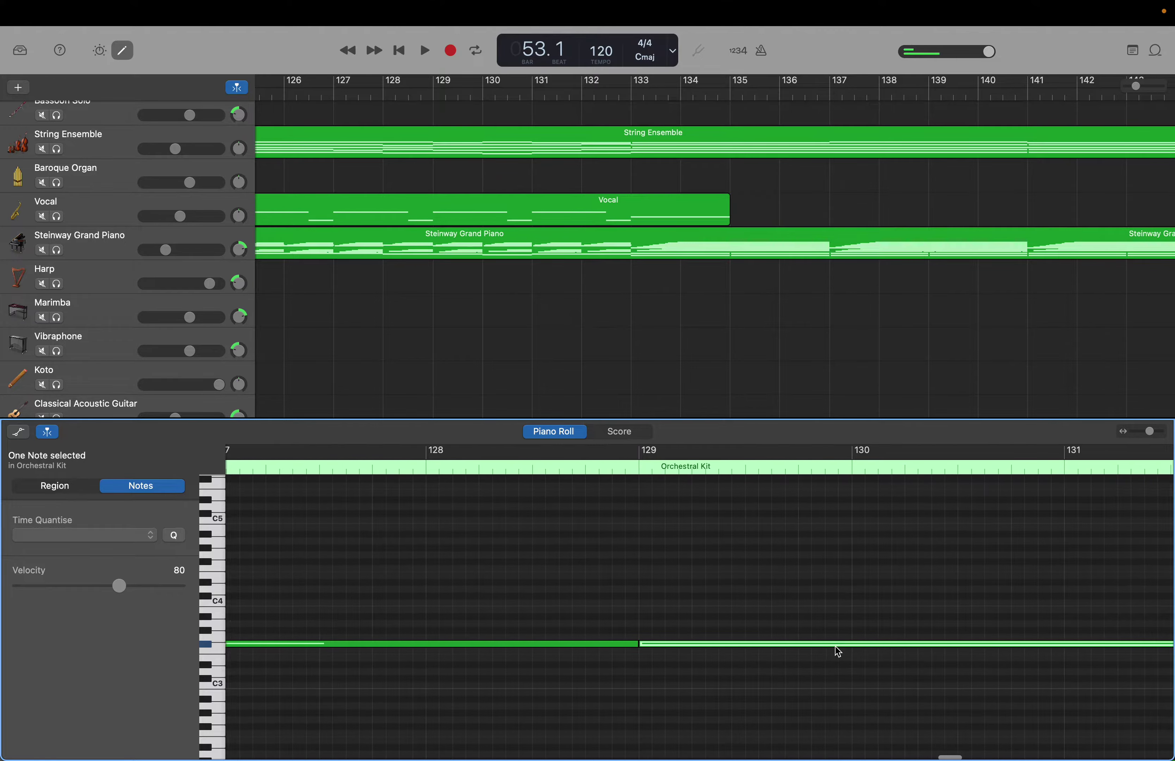
{"action": "left_click_drag", "start_coordinate": [836, 651], "coordinate": [837, 651]}
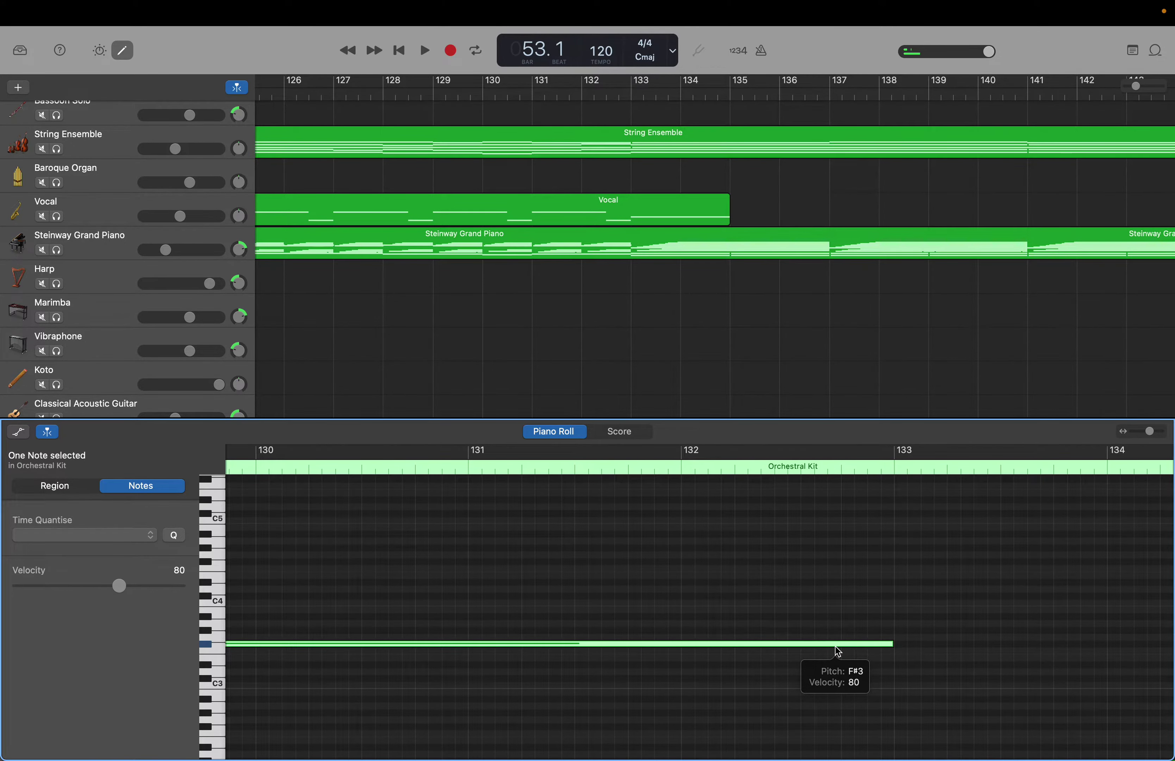
{"action": "left_click_drag", "start_coordinate": [836, 646], "coordinate": [835, 646]}
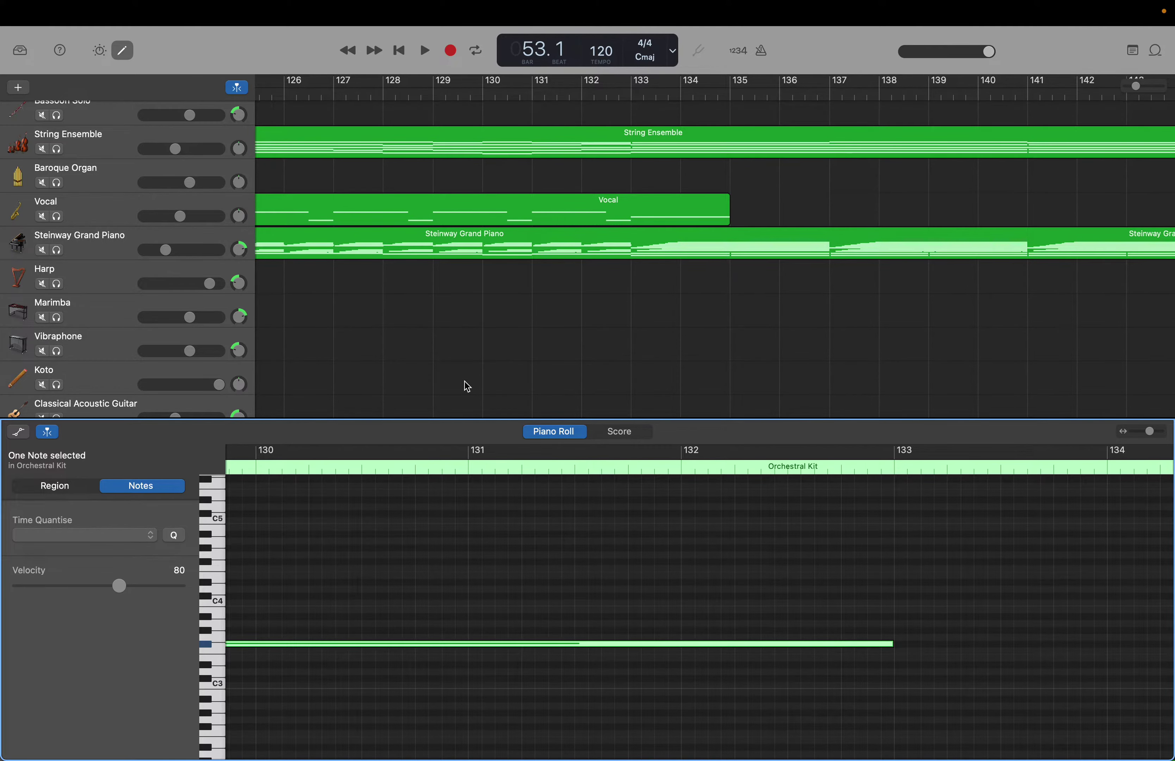
Select and copy all the notes in the second Orchestral Kit track's region.
{"action": "scroll", "coordinate": [467, 386], "scroll_direction": "down", "scroll_amount": 15}
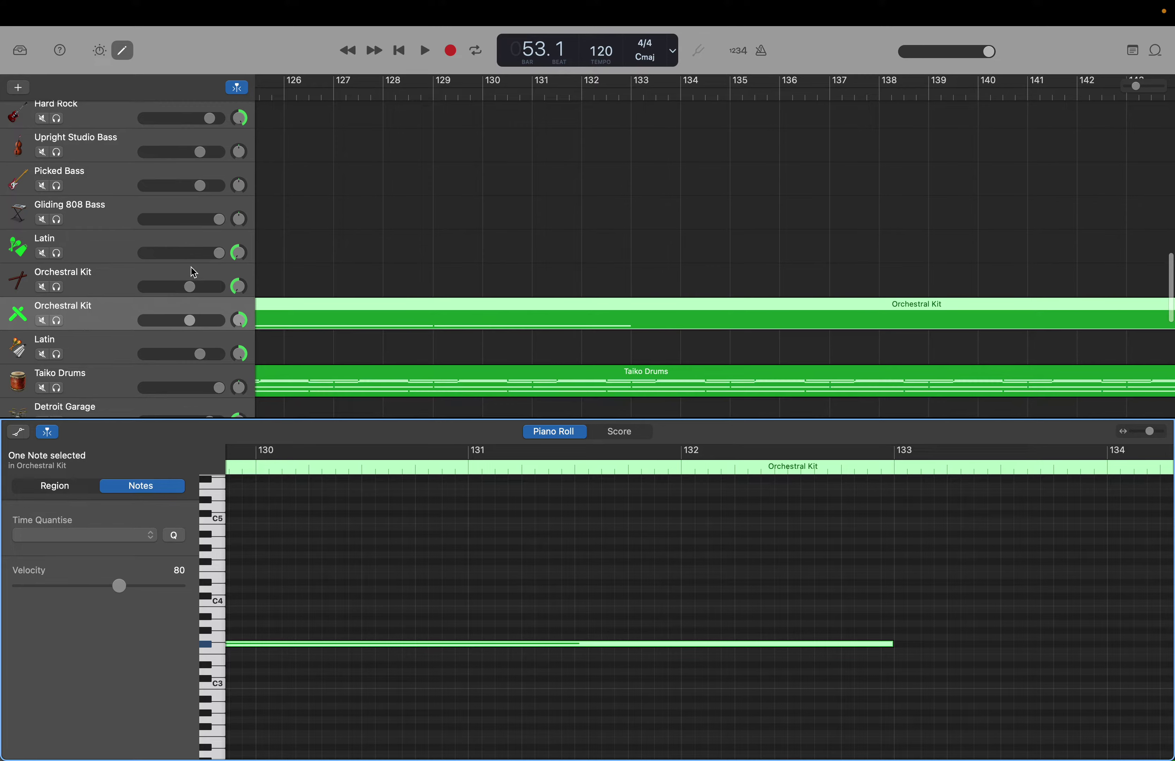
{"action": "left_click", "coordinate": [105, 276]}
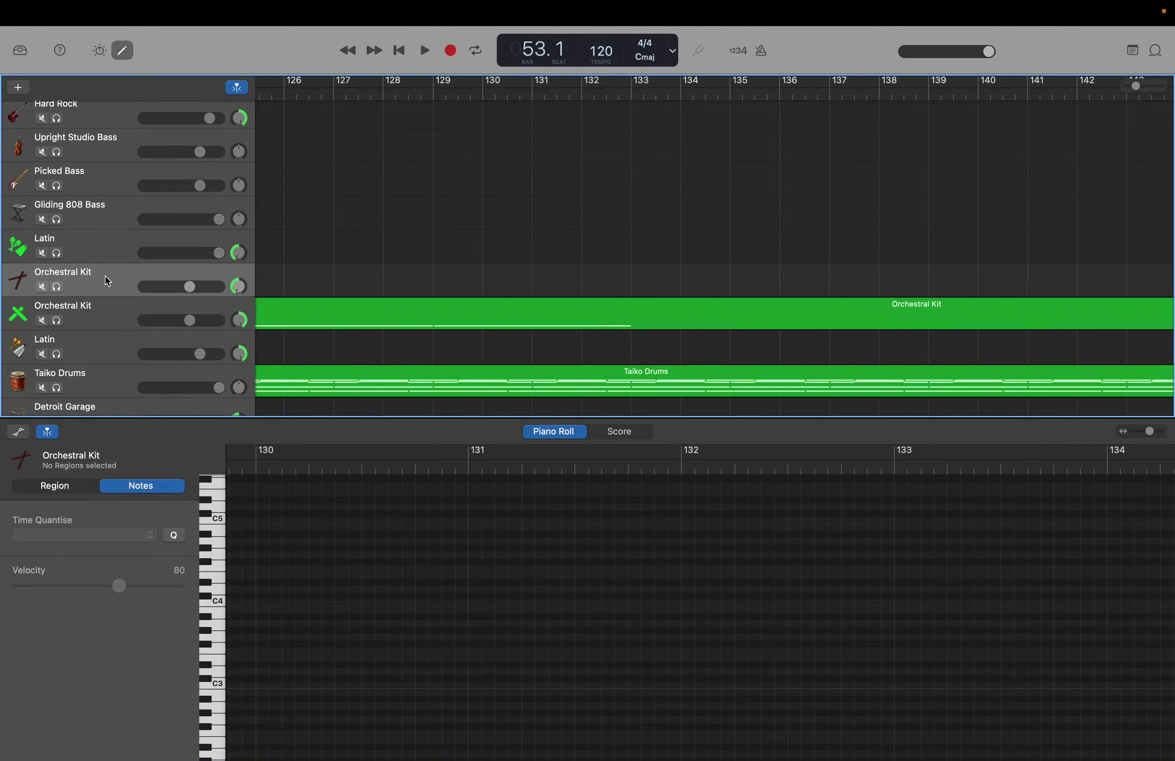
{"action": "left_click", "coordinate": [108, 314]}
{"action": "left_click", "coordinate": [591, 545]}
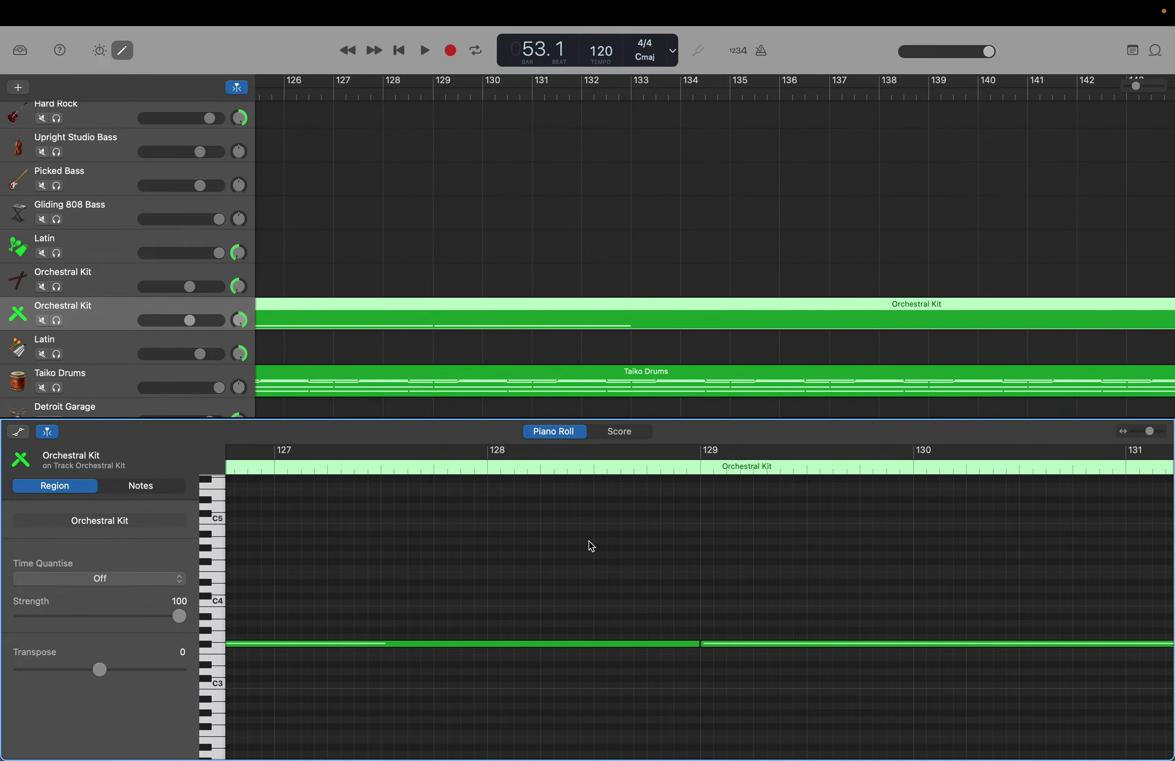
{"action": "key", "text": "super+a"}
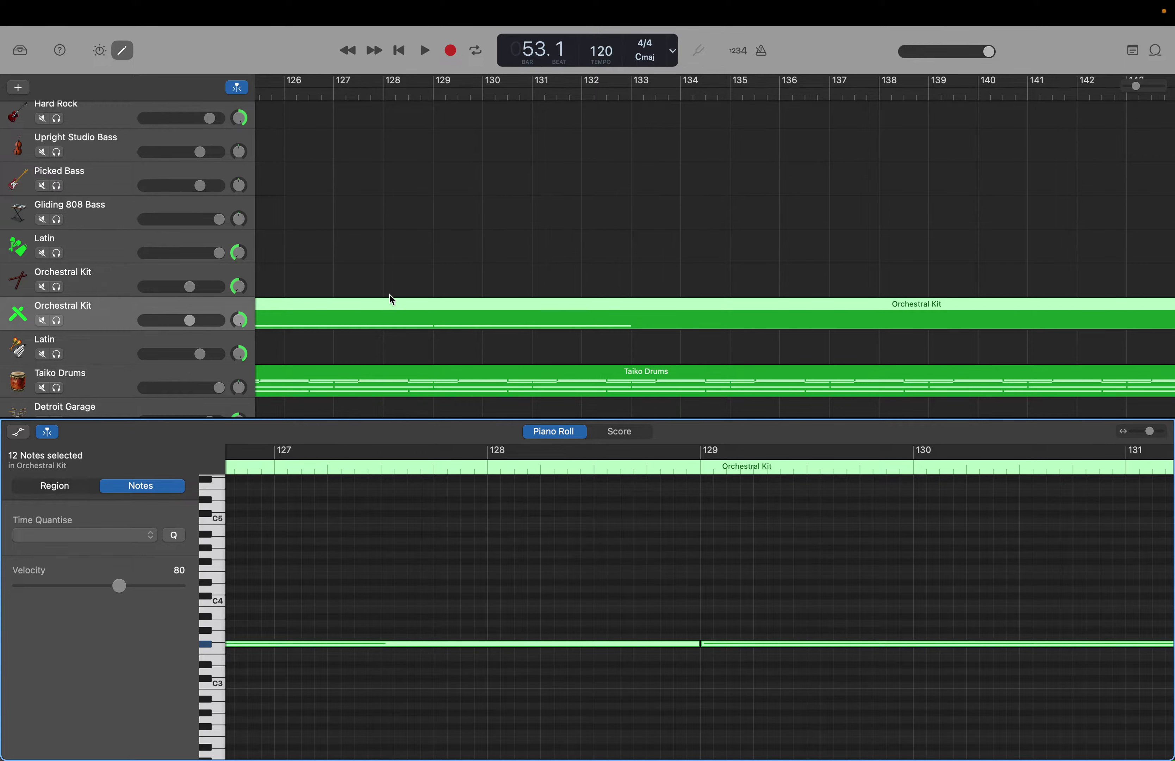
Paste the copied notes at bar 53 on the first Orchestral Kit track and undo the paste.
{"action": "scroll", "coordinate": [387, 548], "scroll_direction": "left", "scroll_amount": 15}
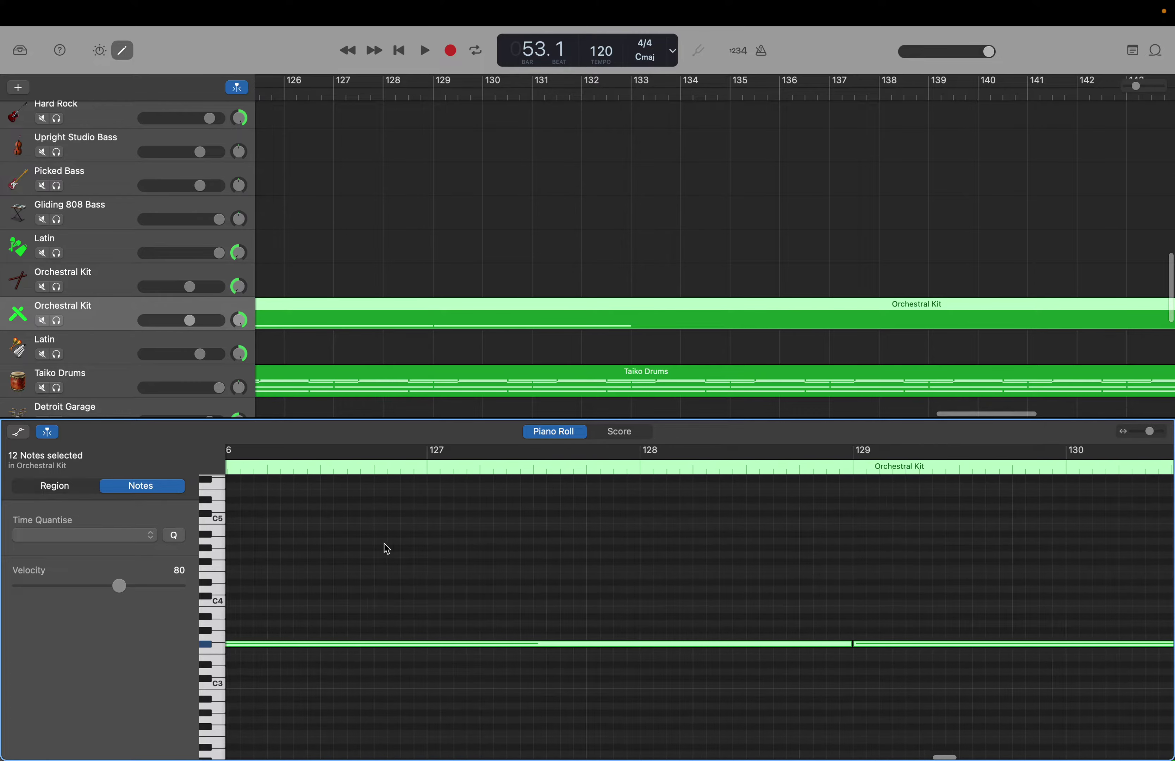
{"action": "scroll", "coordinate": [384, 543], "scroll_direction": "left", "scroll_amount": 20}
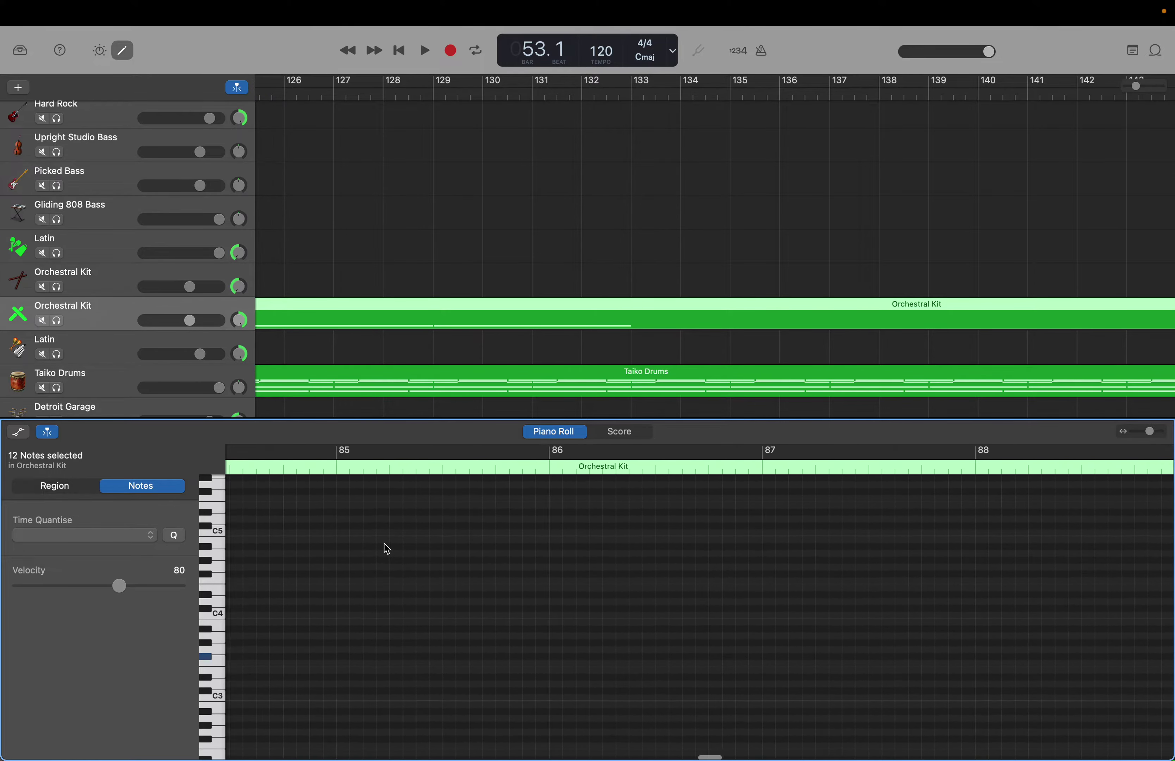
{"action": "scroll", "coordinate": [385, 543], "scroll_direction": "left", "scroll_amount": 20}
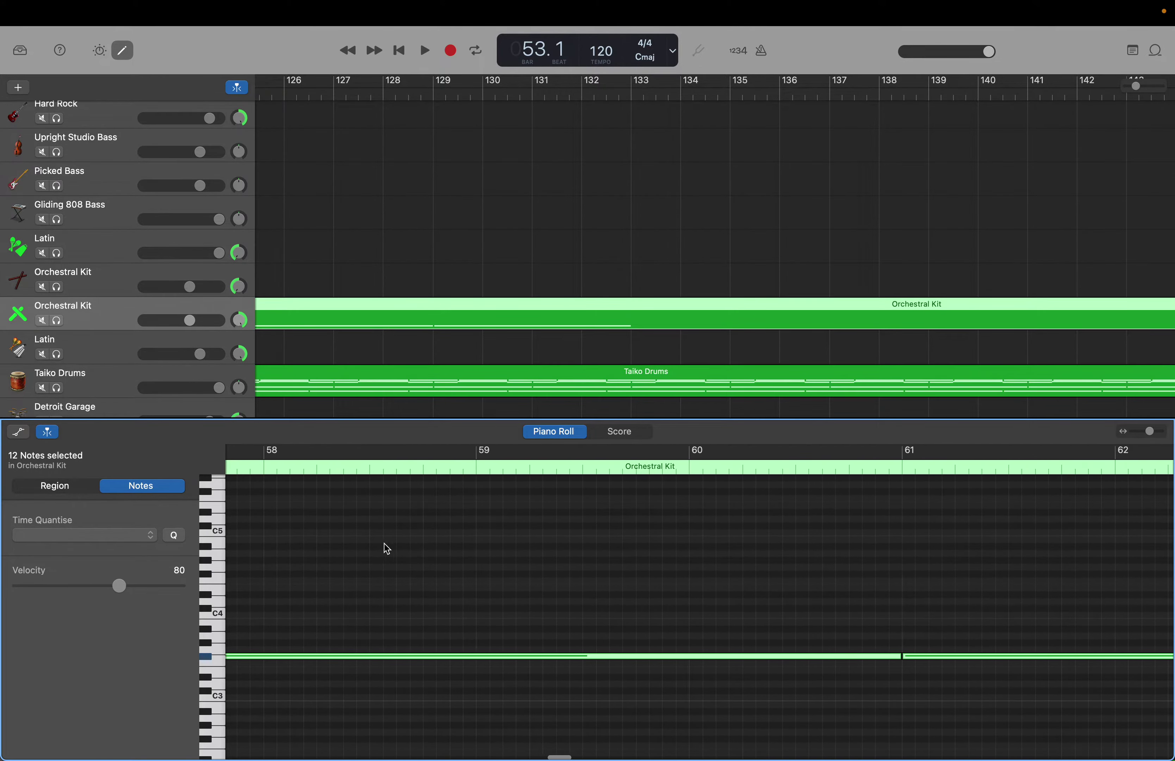
{"action": "scroll", "coordinate": [386, 548], "scroll_direction": "right", "scroll_amount": 5}
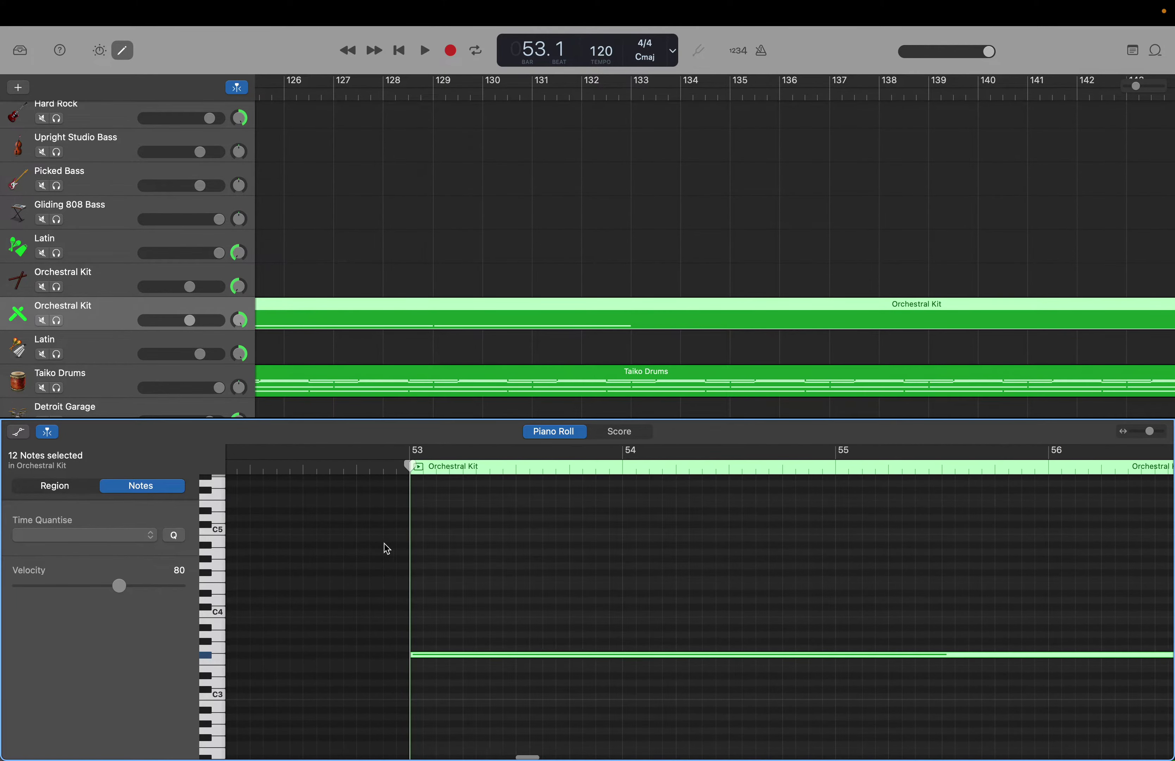
{"action": "scroll", "coordinate": [322, 287], "scroll_direction": "left", "scroll_amount": 15}
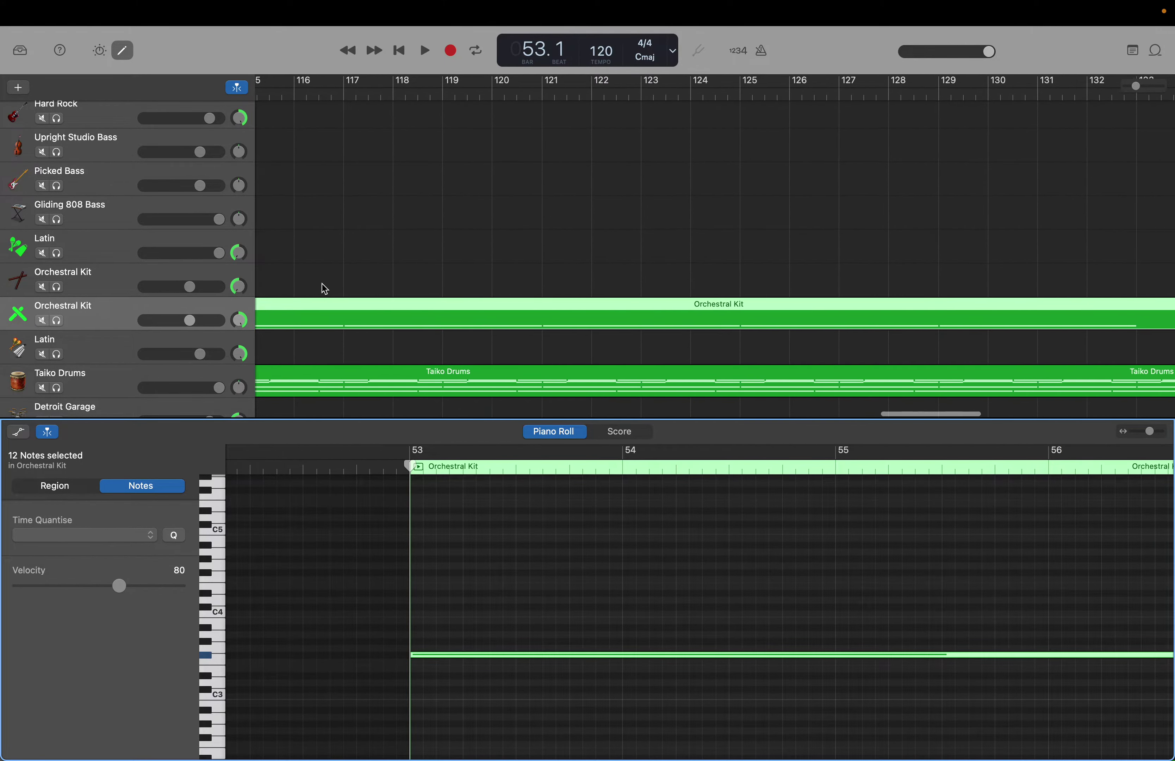
{"action": "left_click", "coordinate": [72, 259]}
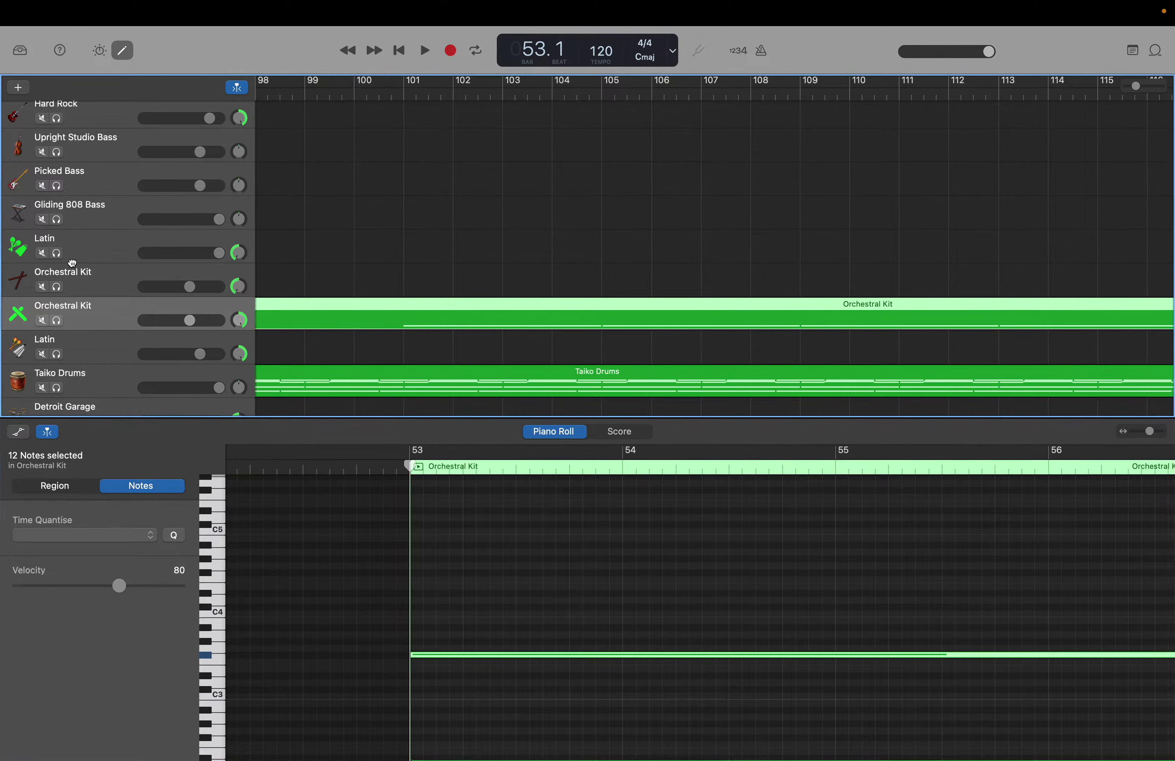
{"action": "left_click", "coordinate": [84, 294]}
{"action": "left_click", "coordinate": [557, 603]}
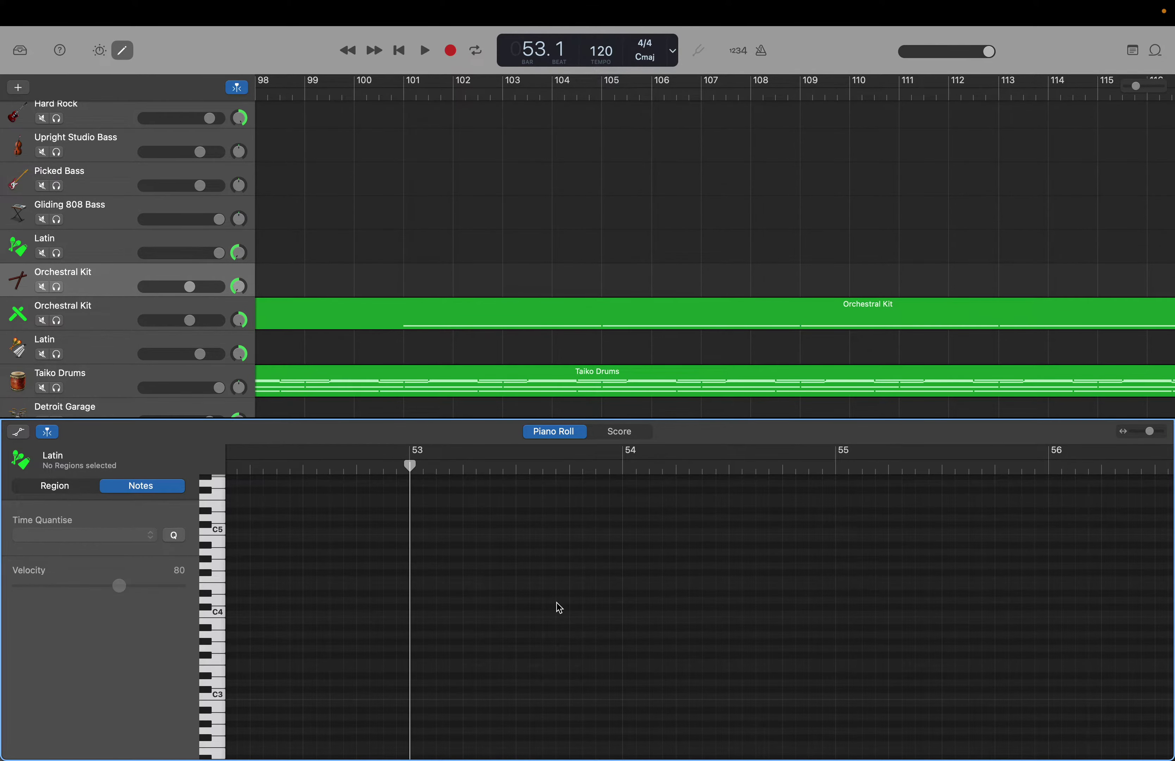
{"action": "key", "text": "super+v"}
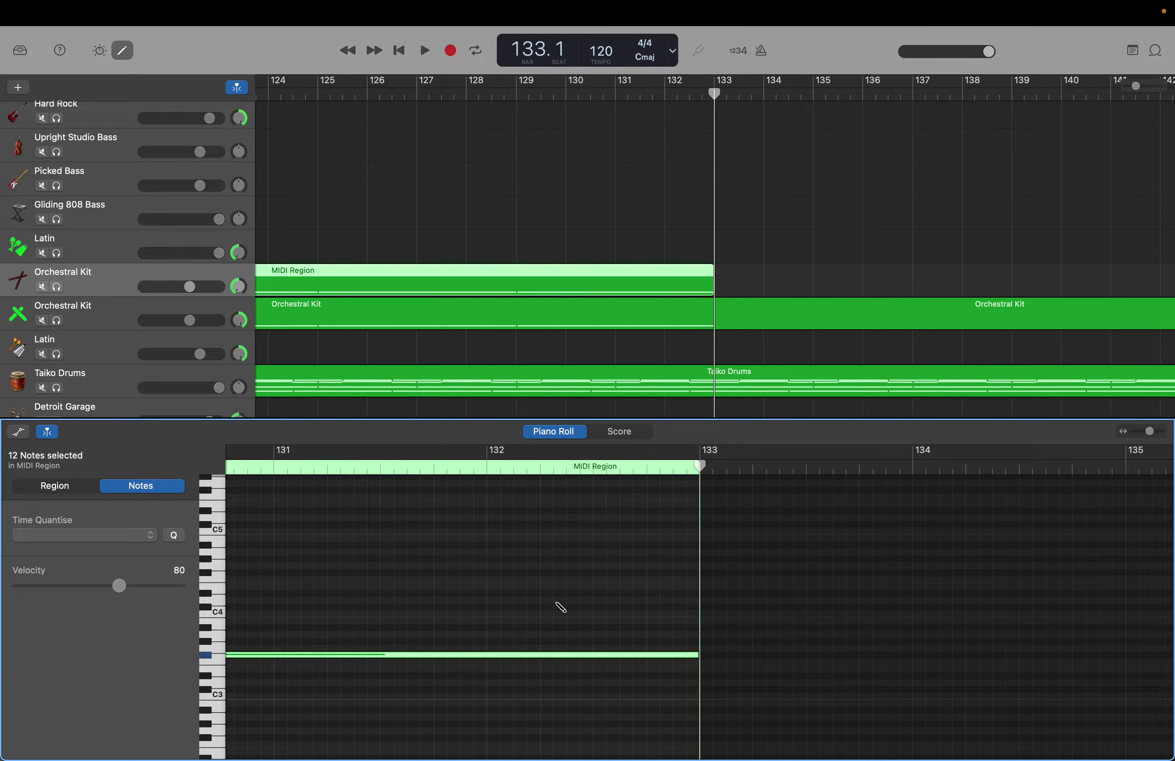
{"action": "key", "text": "super+z"}
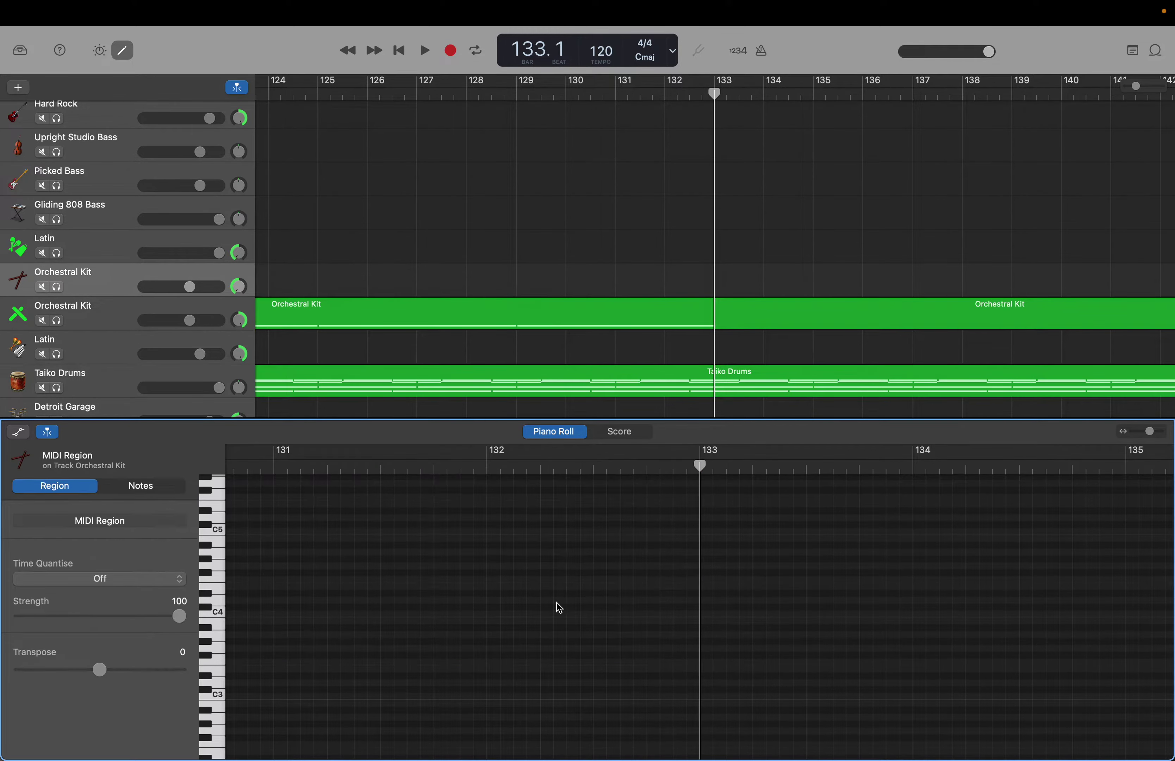
Delete the leftover one-bar MIDI Region at bar 53 on the first Orchestral Kit track.
{"action": "scroll", "coordinate": [557, 602], "scroll_direction": "down", "scroll_amount": 2}
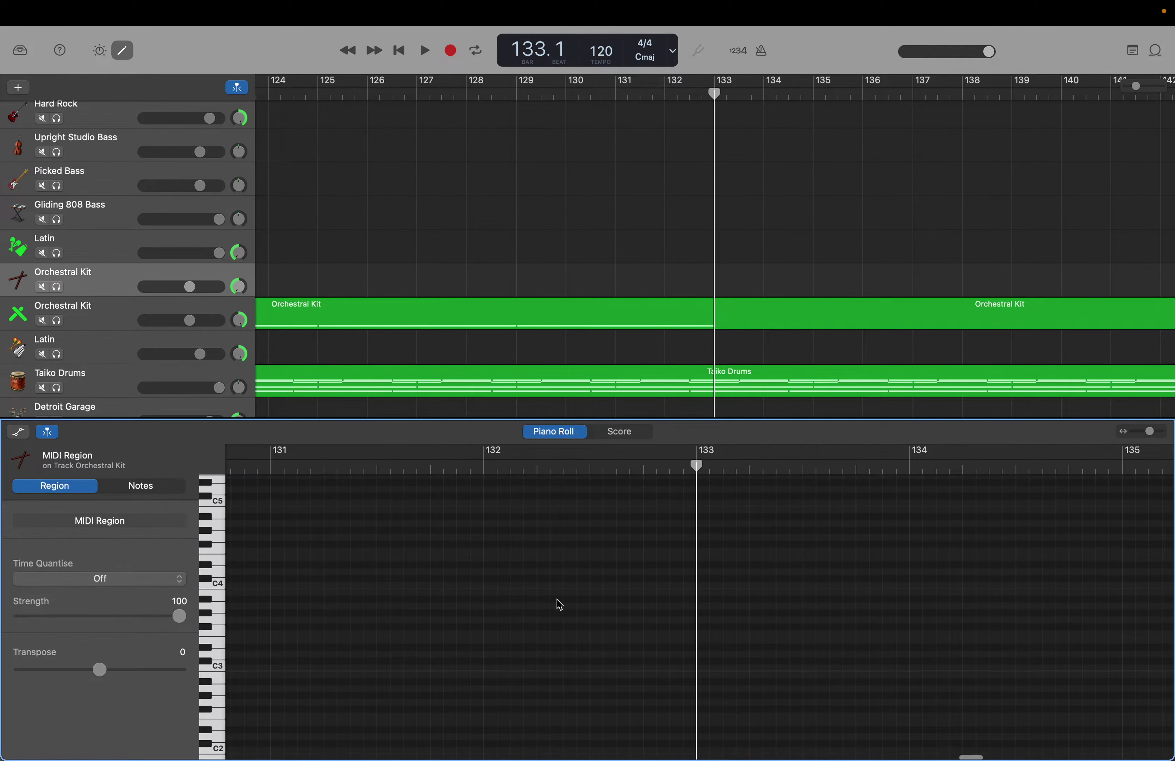
{"action": "scroll", "coordinate": [560, 604], "scroll_direction": "left", "scroll_amount": 3}
{"action": "scroll", "coordinate": [559, 604], "scroll_direction": "left", "scroll_amount": 1}
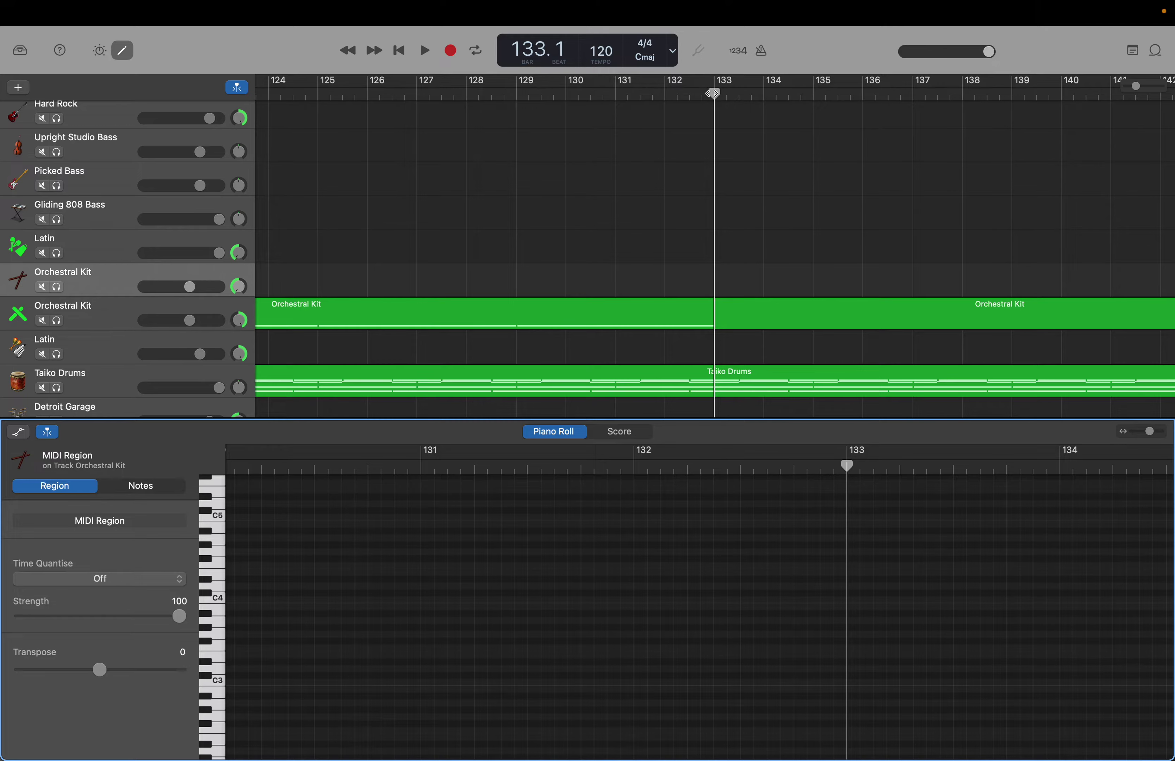
{"action": "left_click_drag", "start_coordinate": [713, 93], "coordinate": [483, 93]}
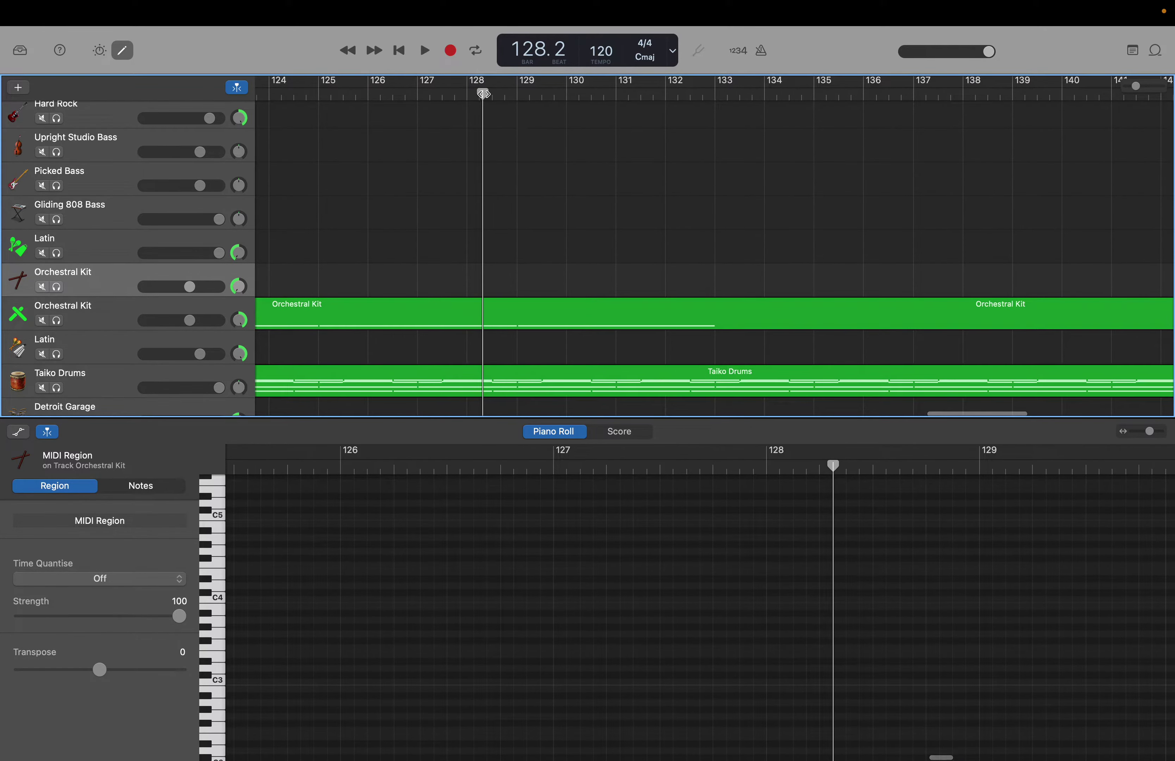
{"action": "scroll", "coordinate": [483, 93], "scroll_direction": "left", "scroll_amount": 10}
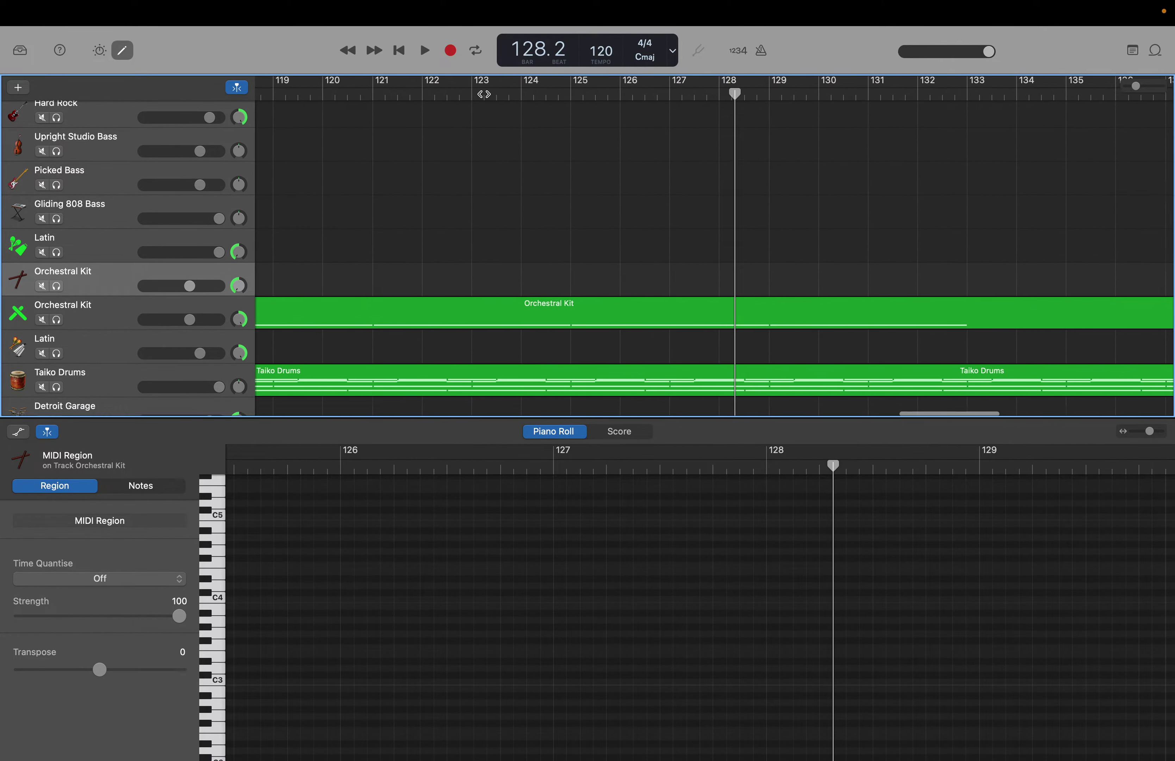
{"action": "scroll", "coordinate": [483, 93], "scroll_direction": "left", "scroll_amount": 20}
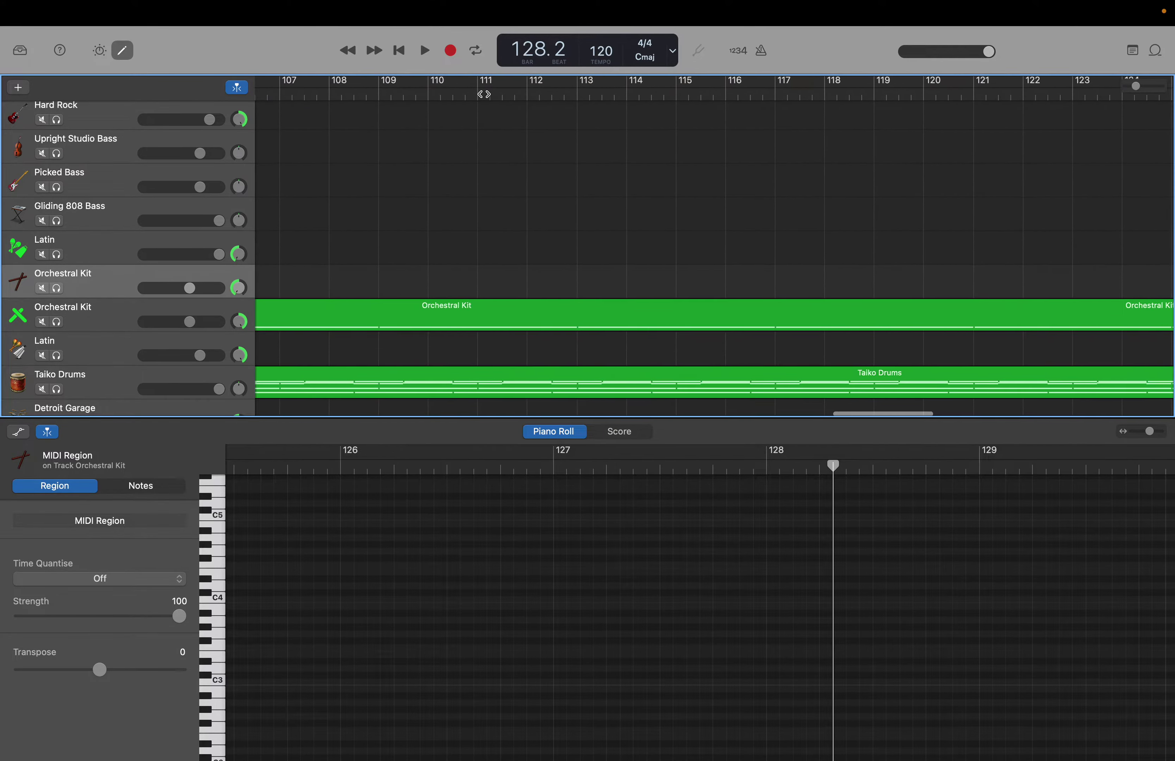
{"action": "scroll", "coordinate": [483, 94], "scroll_direction": "left", "scroll_amount": 20}
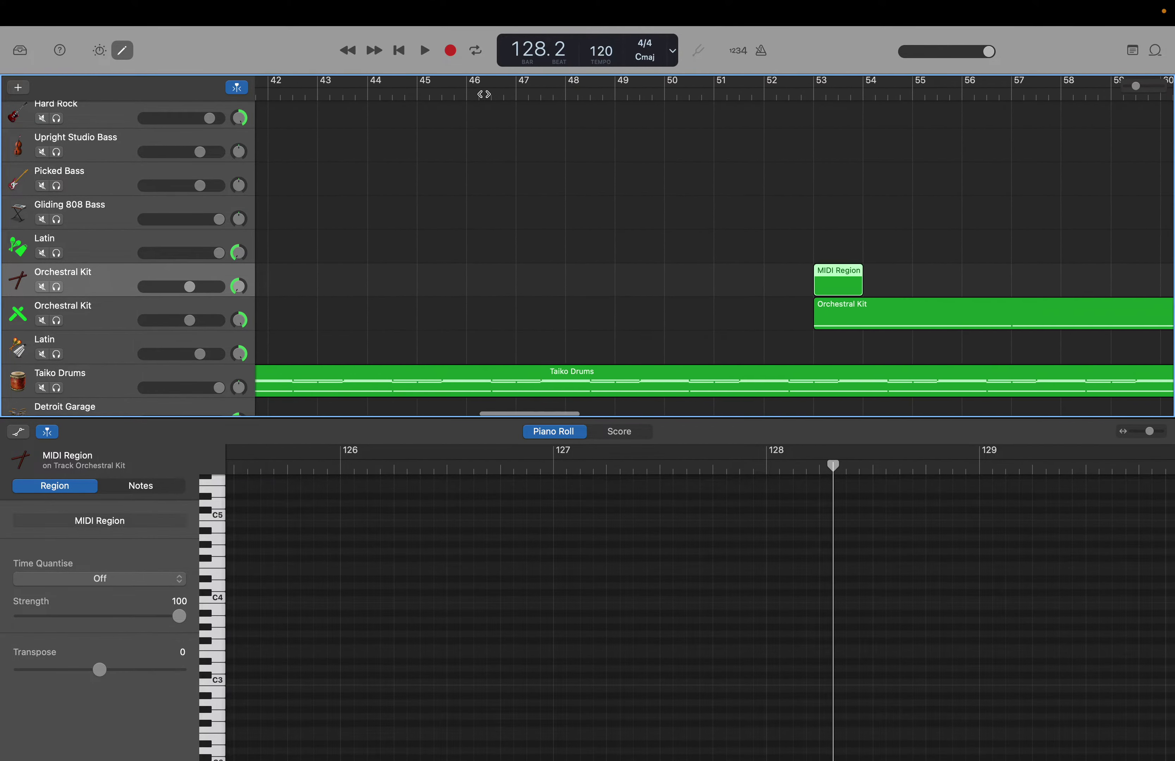
{"action": "right_click", "coordinate": [855, 276]}
{"action": "left_click", "coordinate": [870, 307]}
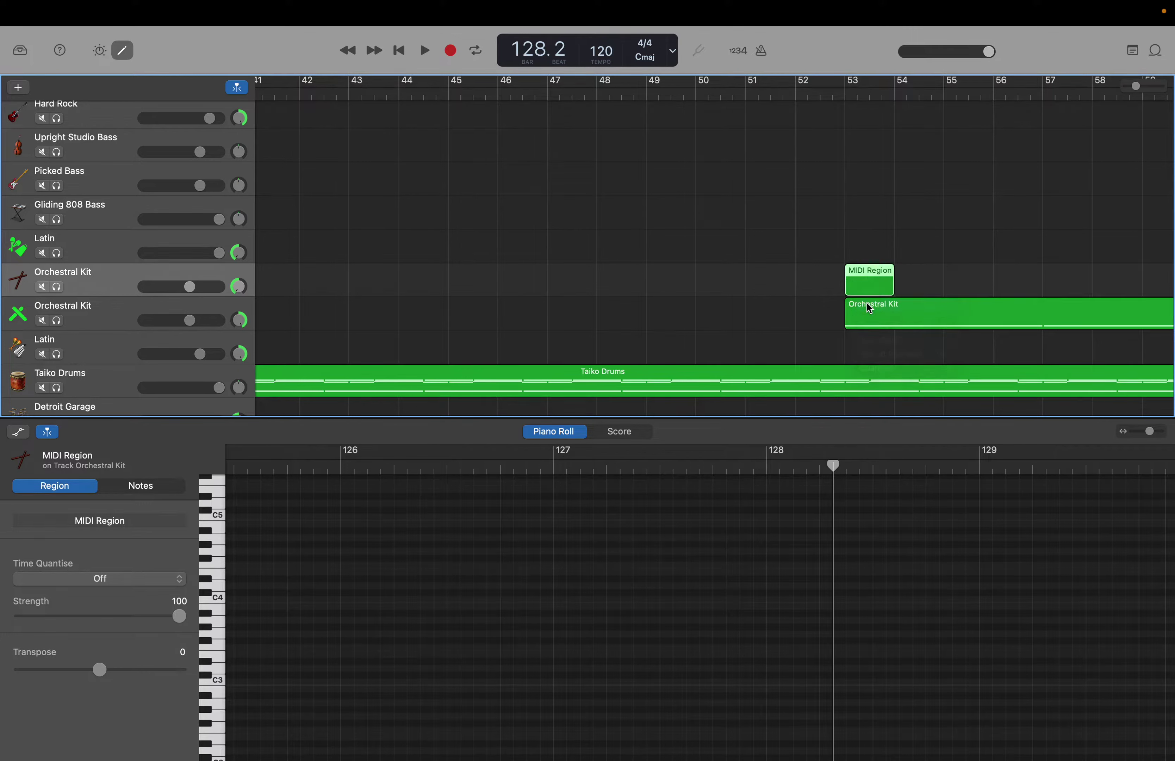
Create a new MIDI region at bar 53 on the first Orchestral Kit track and extend it to bar 165.
{"action": "right_click", "coordinate": [851, 272]}
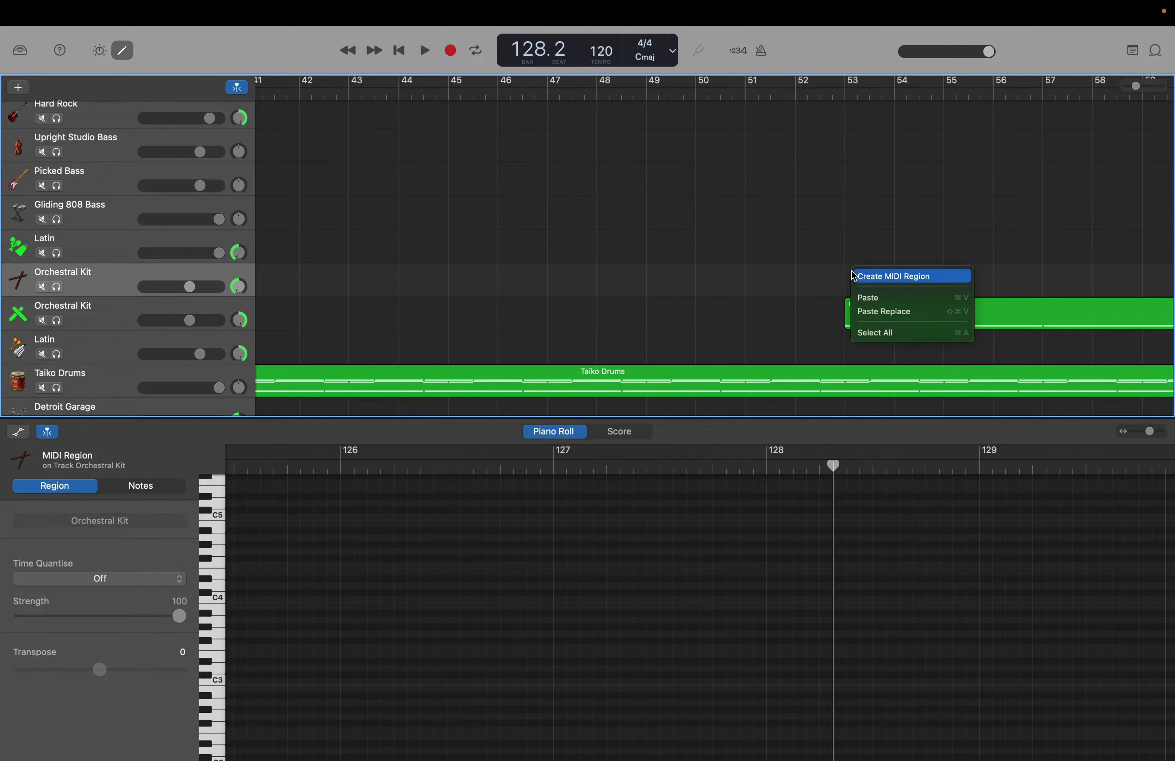
{"action": "left_click", "coordinate": [854, 276]}
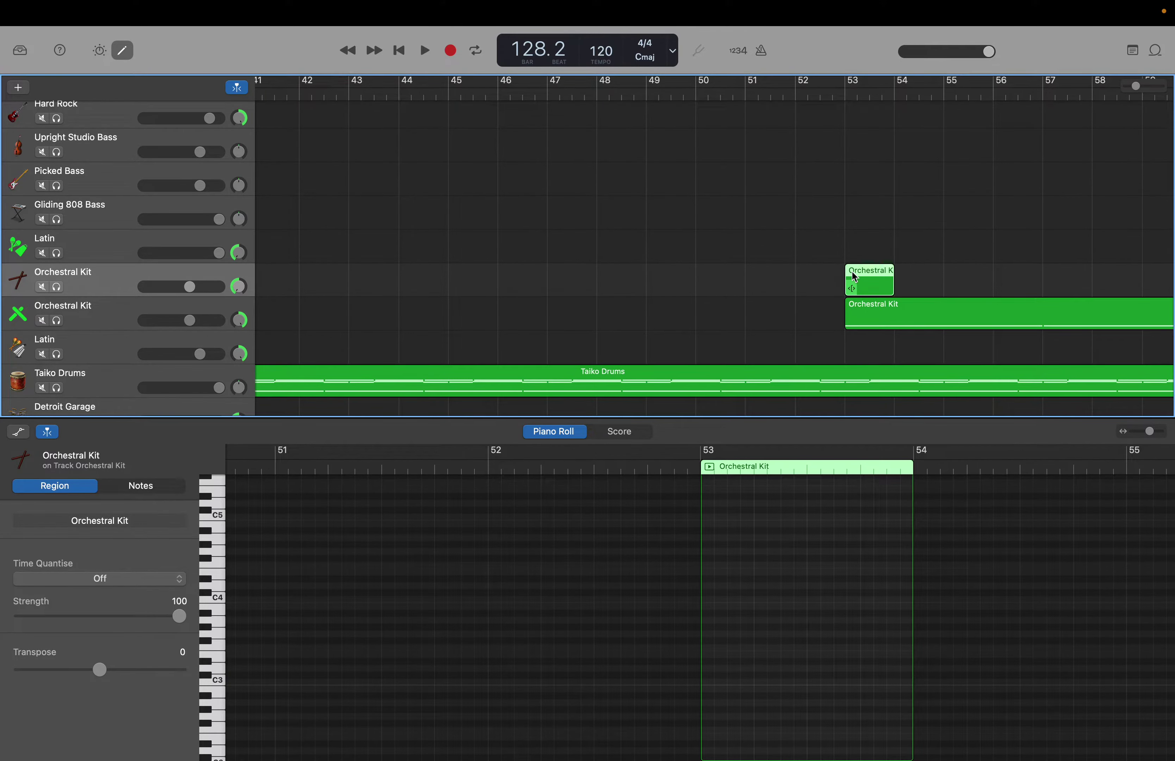
{"action": "left_click_drag", "start_coordinate": [889, 286], "coordinate": [856, 656]}
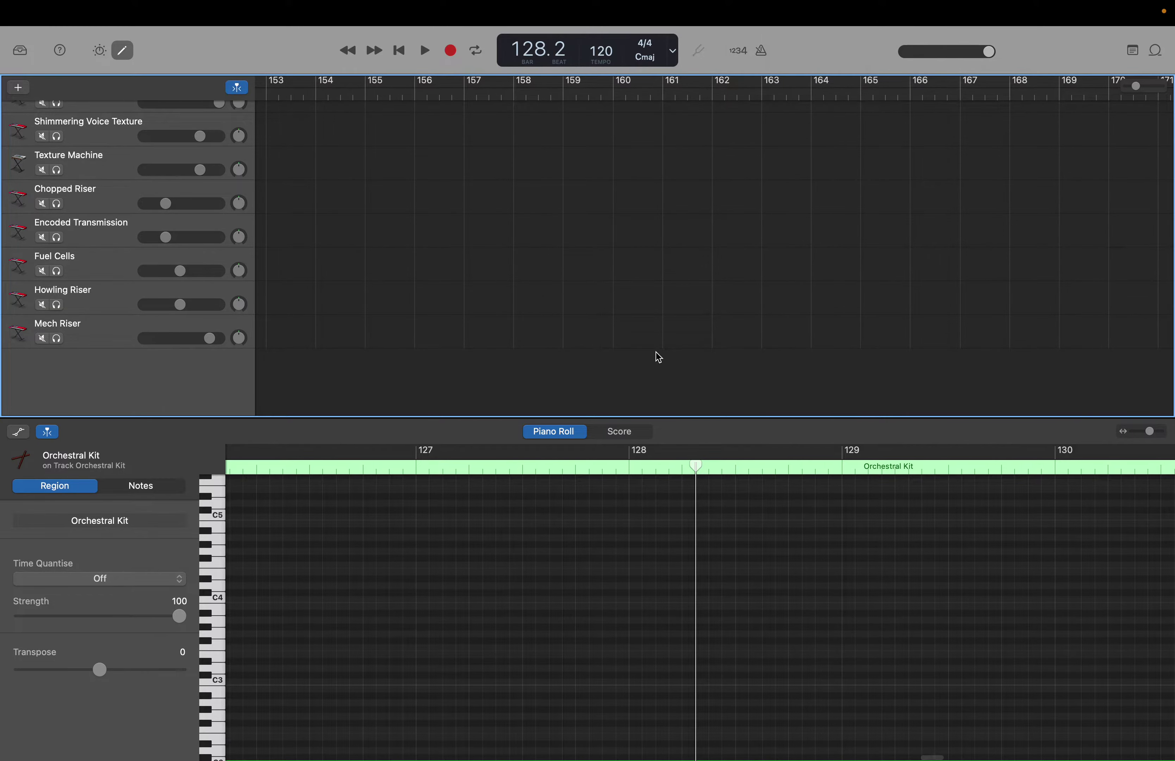
{"action": "scroll", "coordinate": [658, 356], "scroll_direction": "up", "scroll_amount": 10}
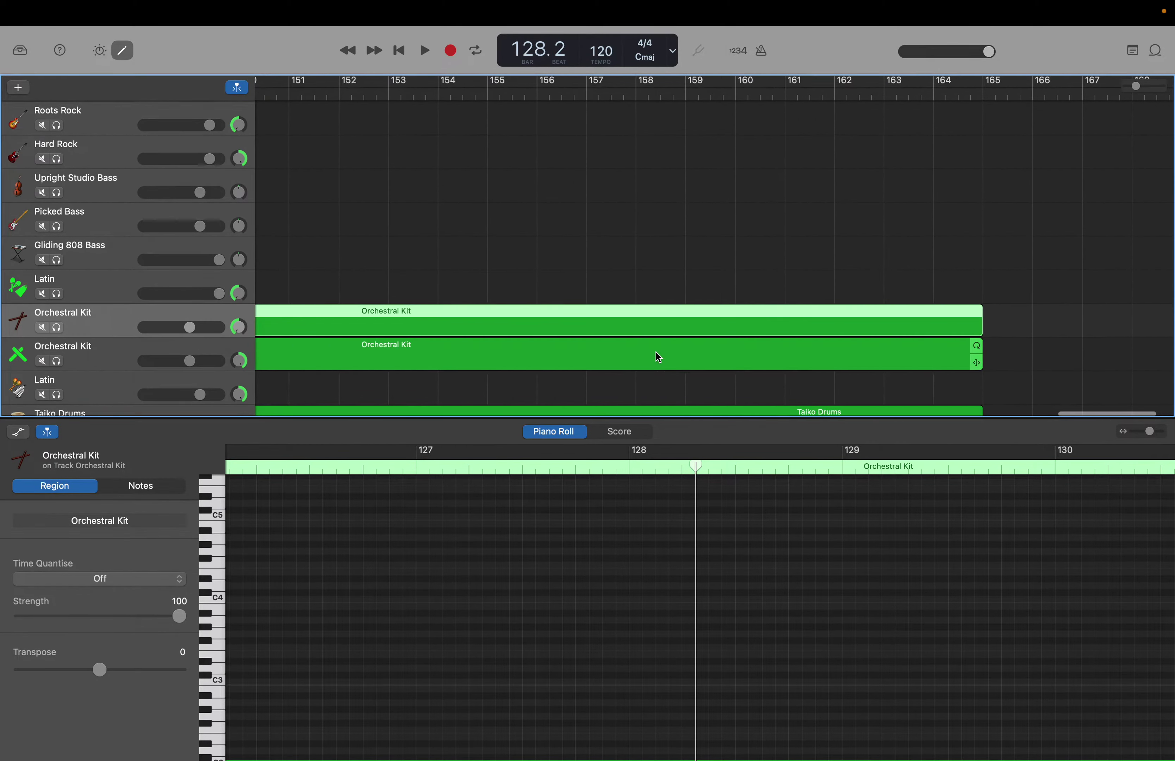
{"action": "scroll", "coordinate": [658, 355], "scroll_direction": "left", "scroll_amount": 5}
Paste the copied notes at bar 53 into the first Orchestral Kit track's region.
{"action": "scroll", "coordinate": [659, 355], "scroll_direction": "up", "scroll_amount": 5}
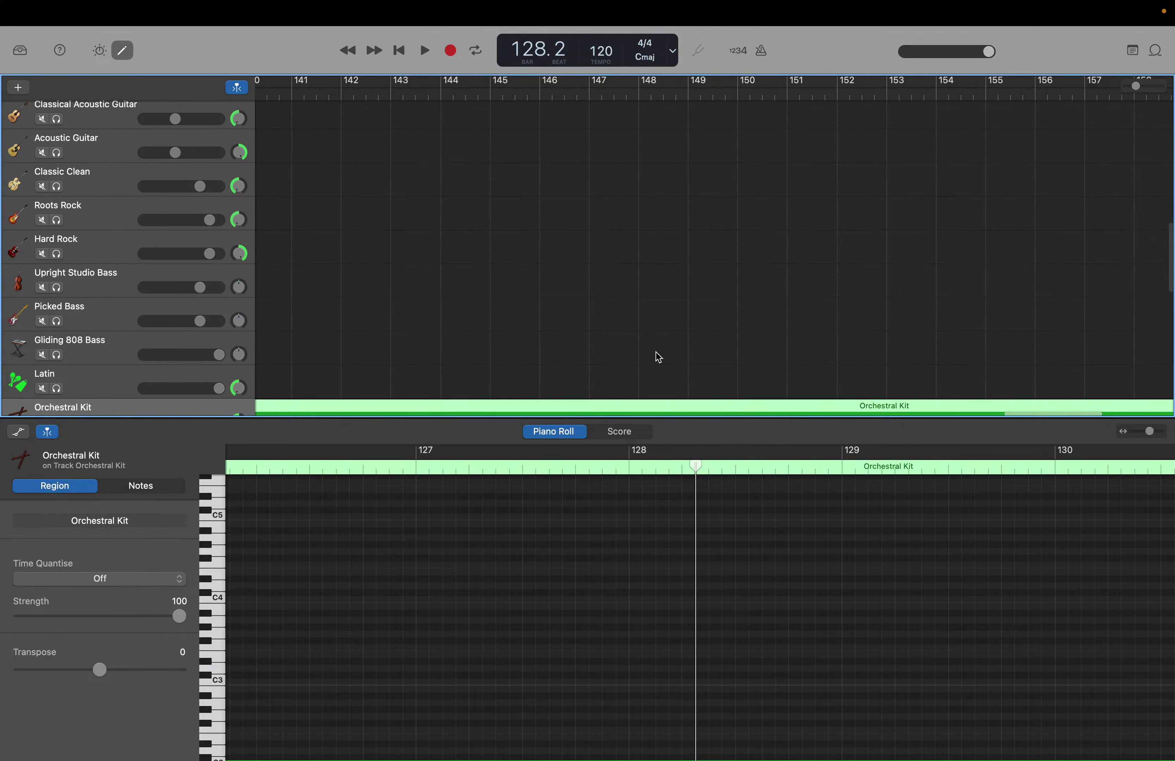
{"action": "scroll", "coordinate": [658, 355], "scroll_direction": "left", "scroll_amount": 10}
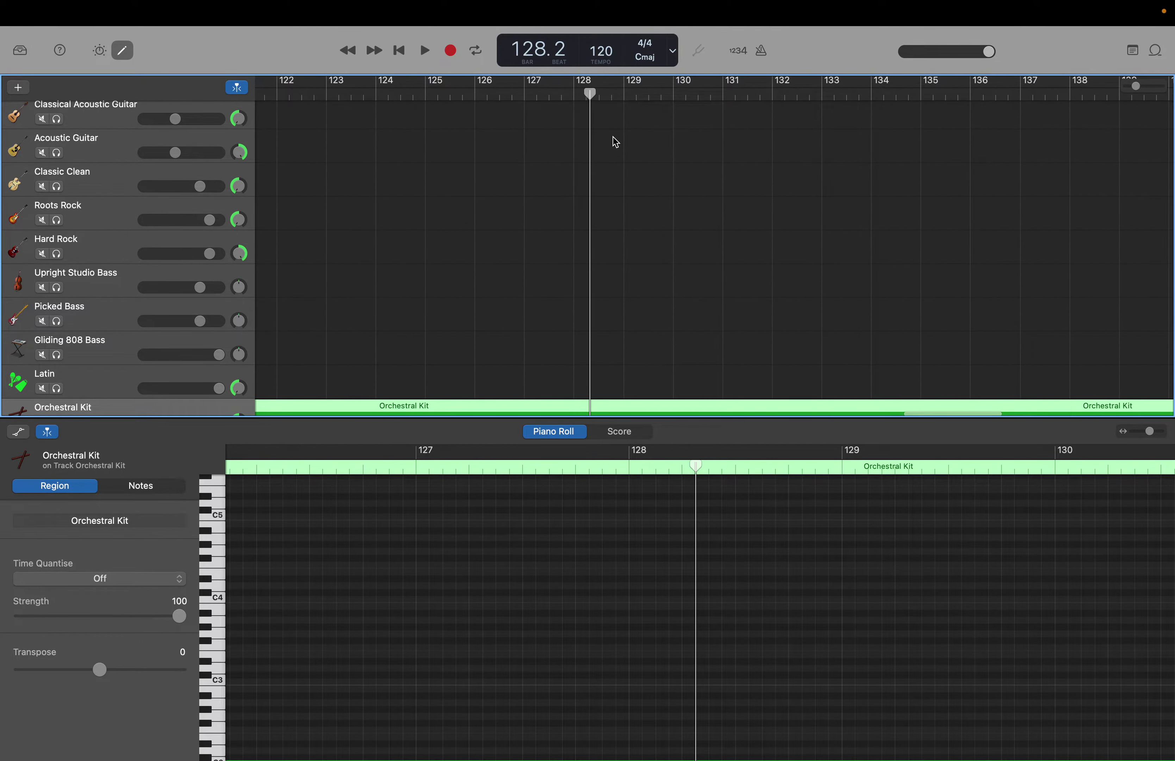
{"action": "left_click_drag", "start_coordinate": [590, 93], "coordinate": [351, 85]}
{"action": "double_click", "coordinate": [519, 46]}
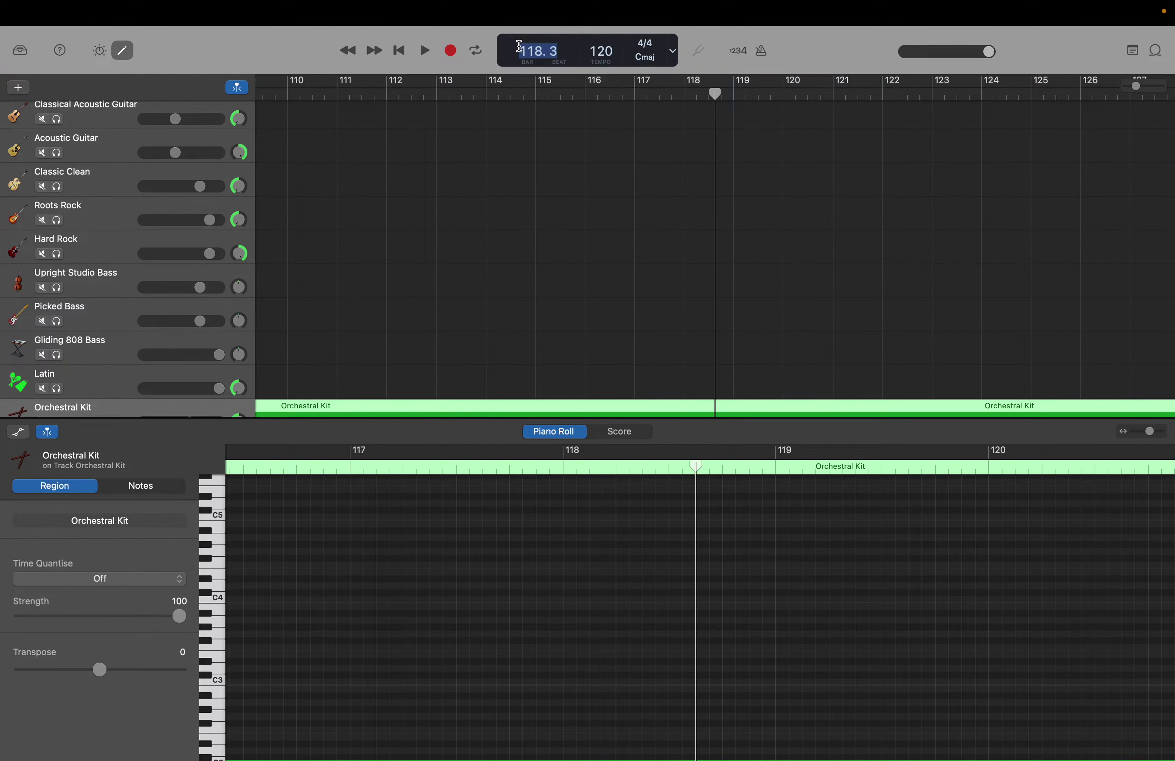
{"action": "type", "text": "53"}
{"action": "key", "text": "Return"}
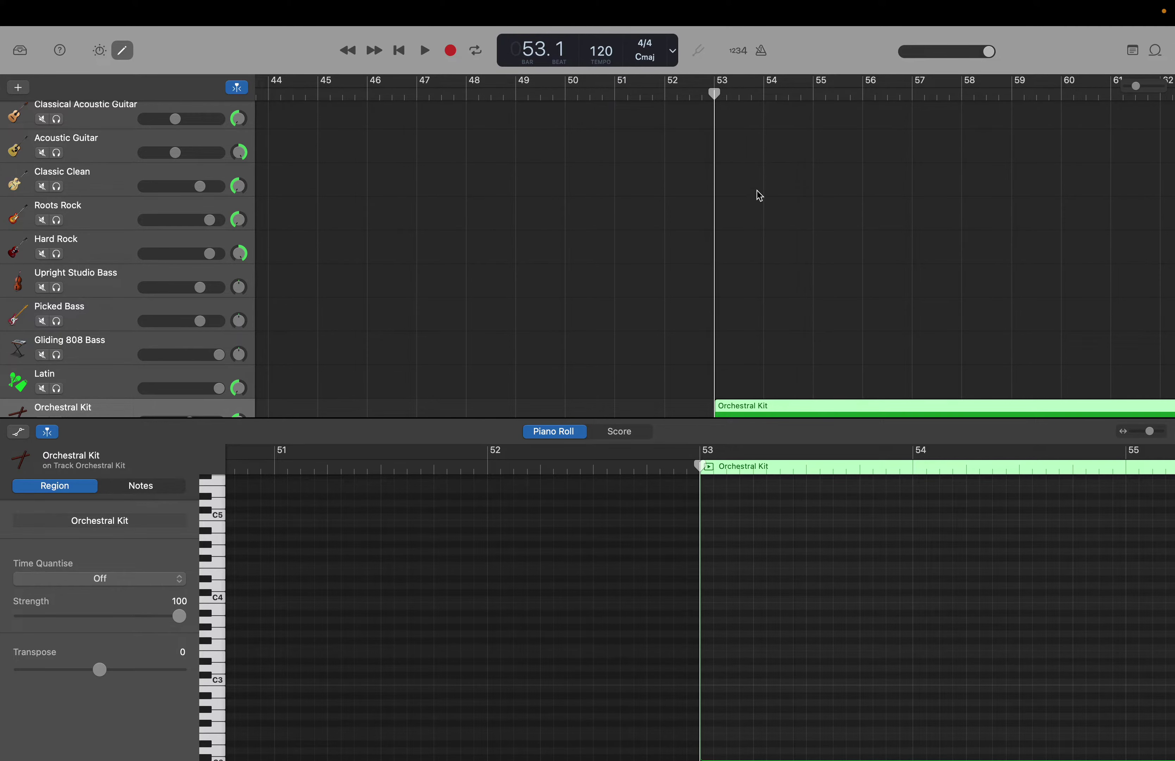
{"action": "key", "text": "super+a"}
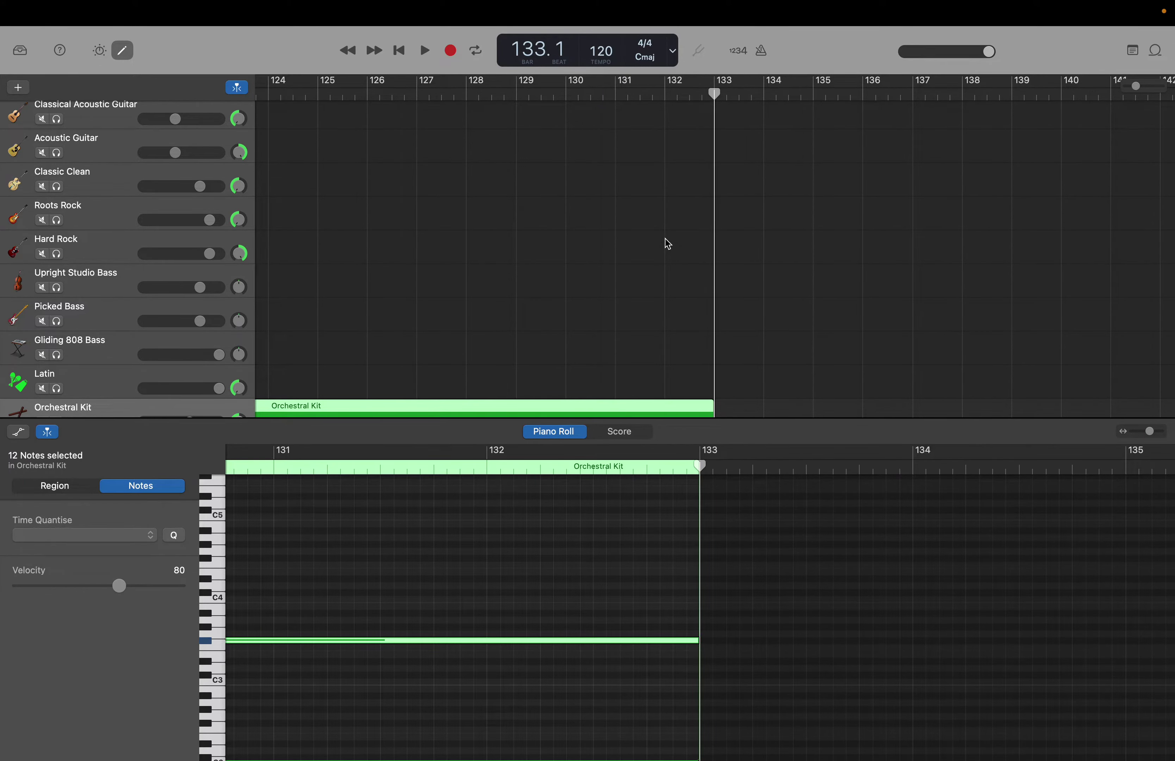
Extend the first Orchestral Kit track's region so it ends at bar 165.
{"action": "scroll", "coordinate": [635, 269], "scroll_direction": "down", "scroll_amount": 5}
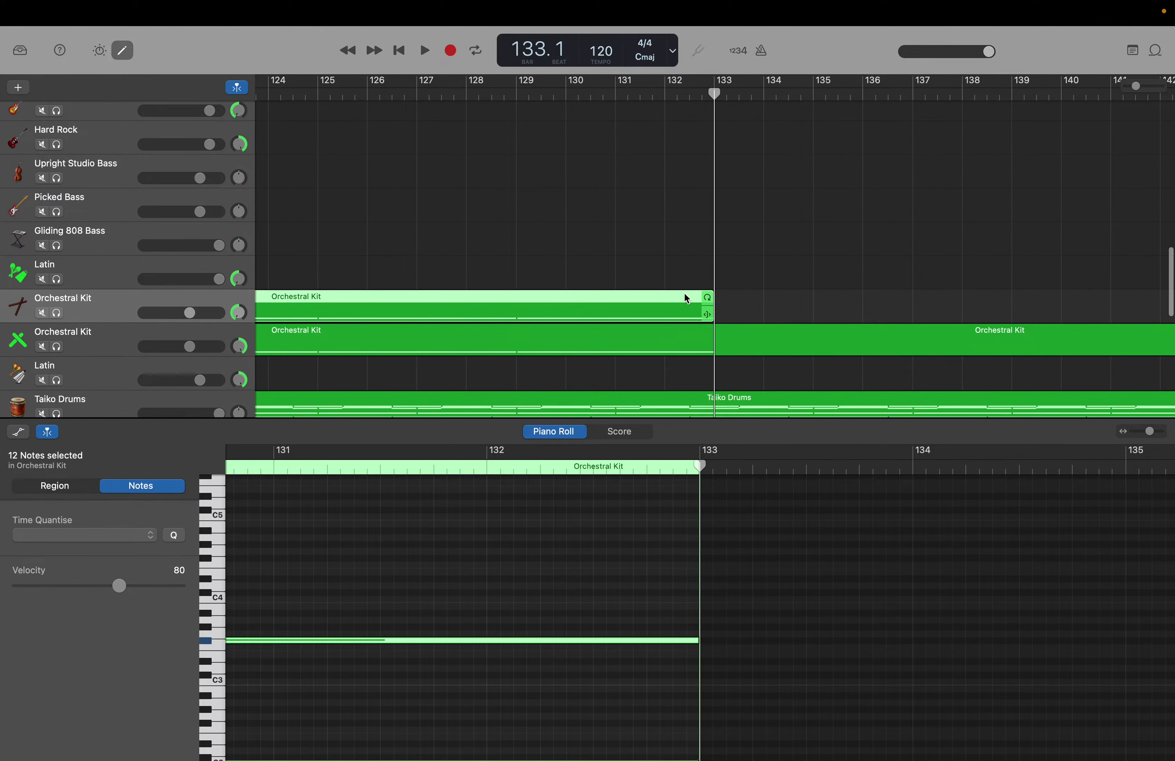
{"action": "left_click_drag", "start_coordinate": [712, 307], "coordinate": [890, 319]}
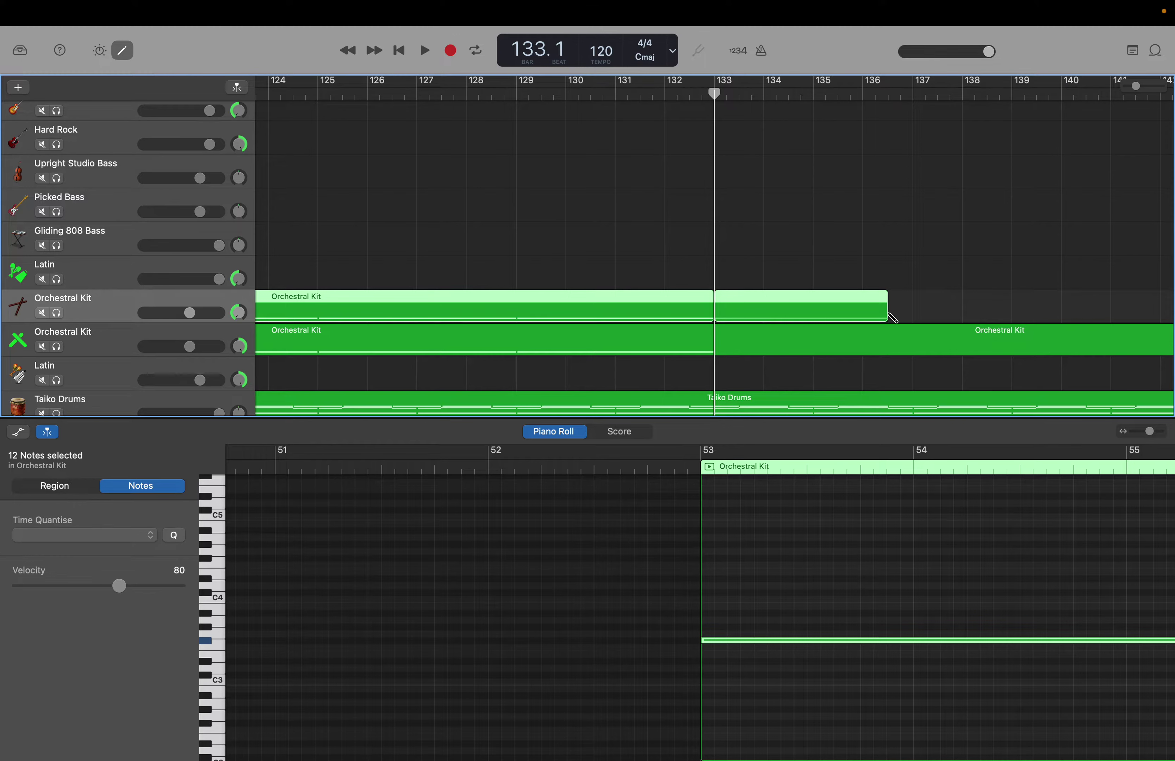
{"action": "key", "text": "super+z"}
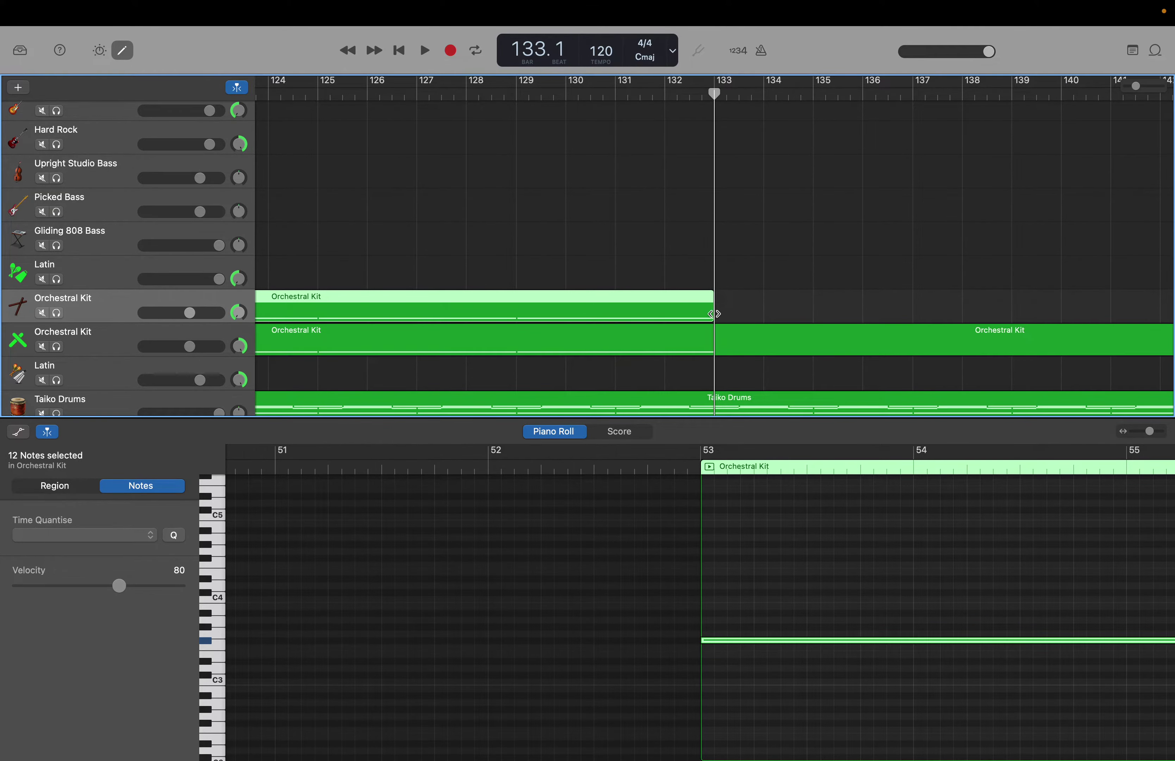
{"action": "left_click_drag", "start_coordinate": [711, 314], "coordinate": [1013, 435]}
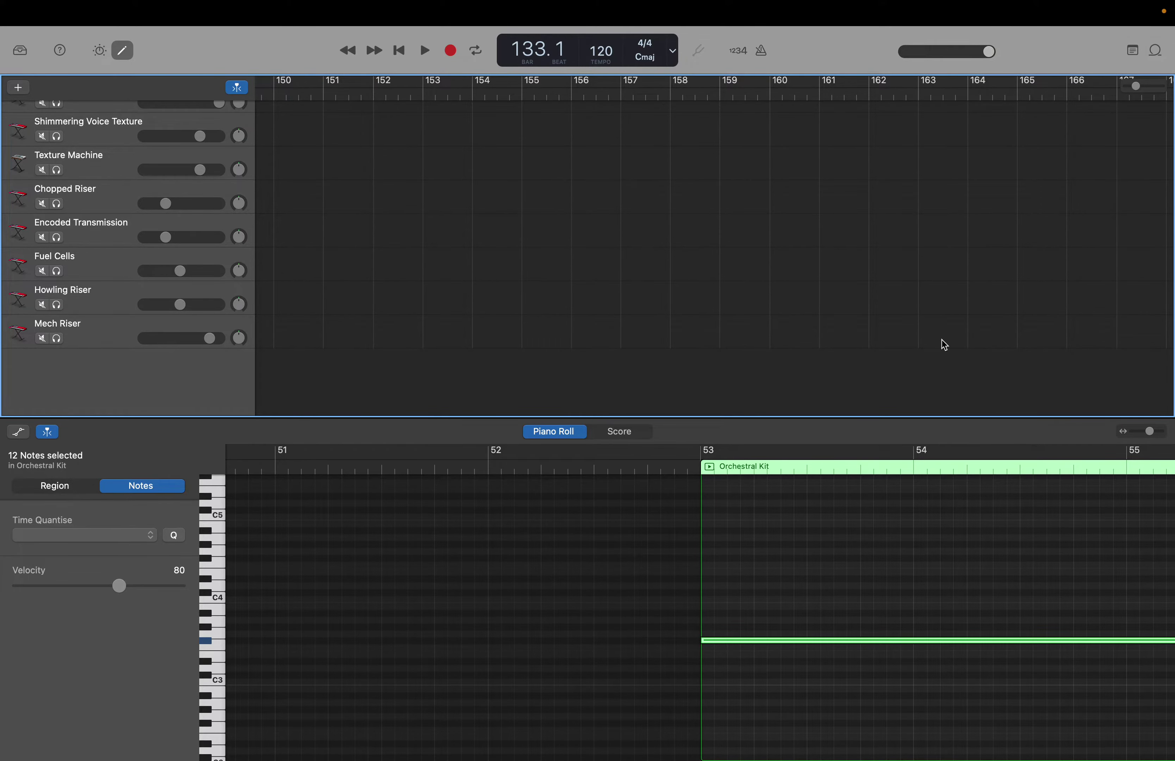
{"action": "scroll", "coordinate": [942, 341], "scroll_direction": "up", "scroll_amount": 10}
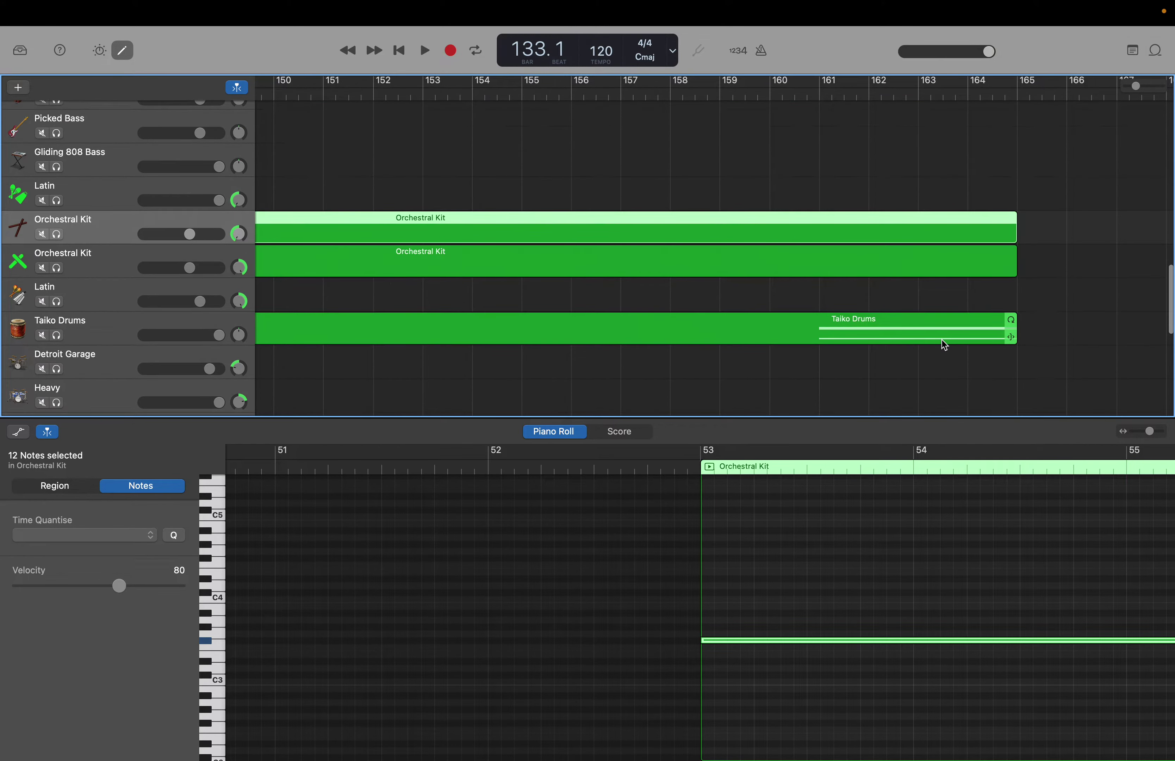
Create a four-bar F#3 note at bar 161 in the second Orchestral Kit track's region.
{"action": "left_click", "coordinate": [856, 270]}
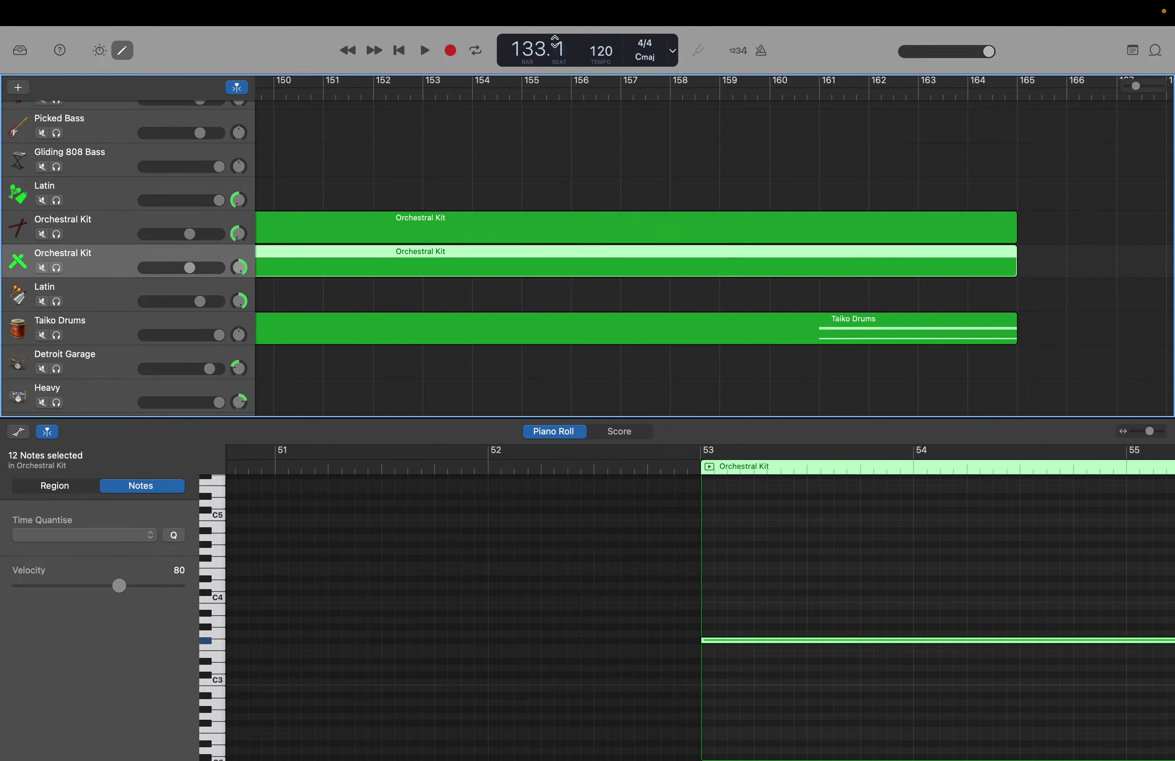
{"action": "double_click", "coordinate": [538, 48]}
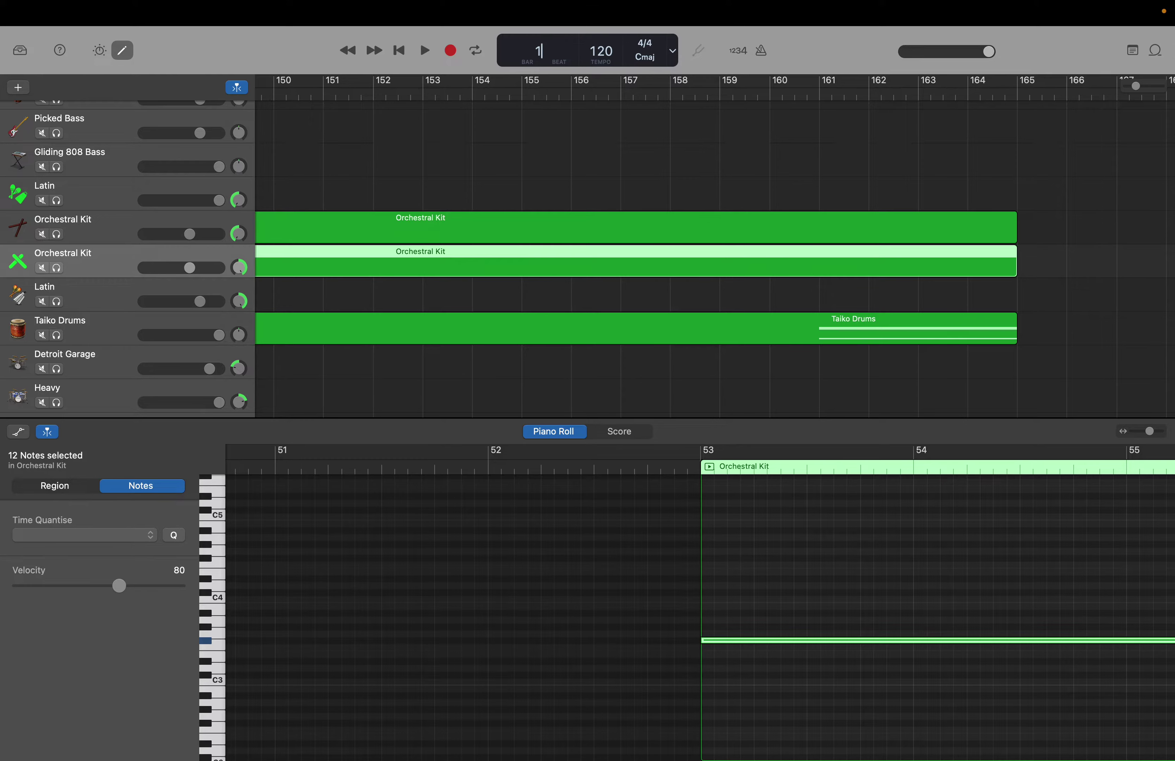
{"action": "key", "text": "Return"}
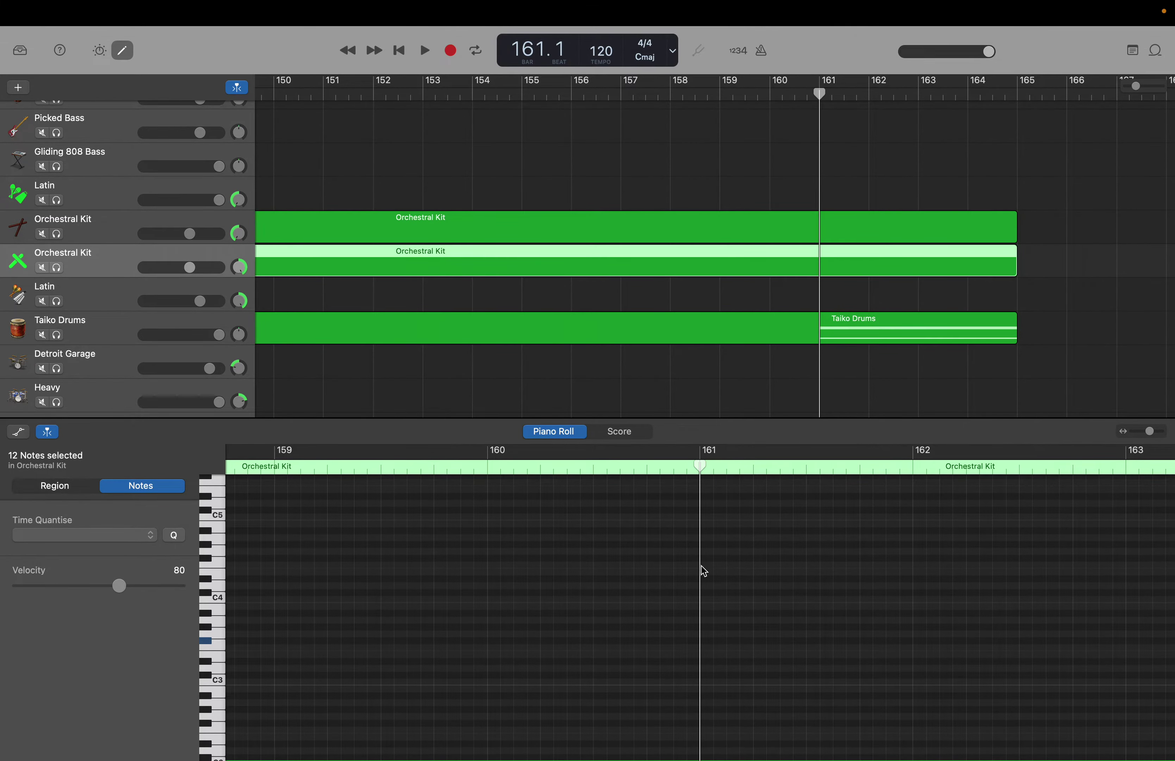
{"action": "right_click", "coordinate": [708, 643]}
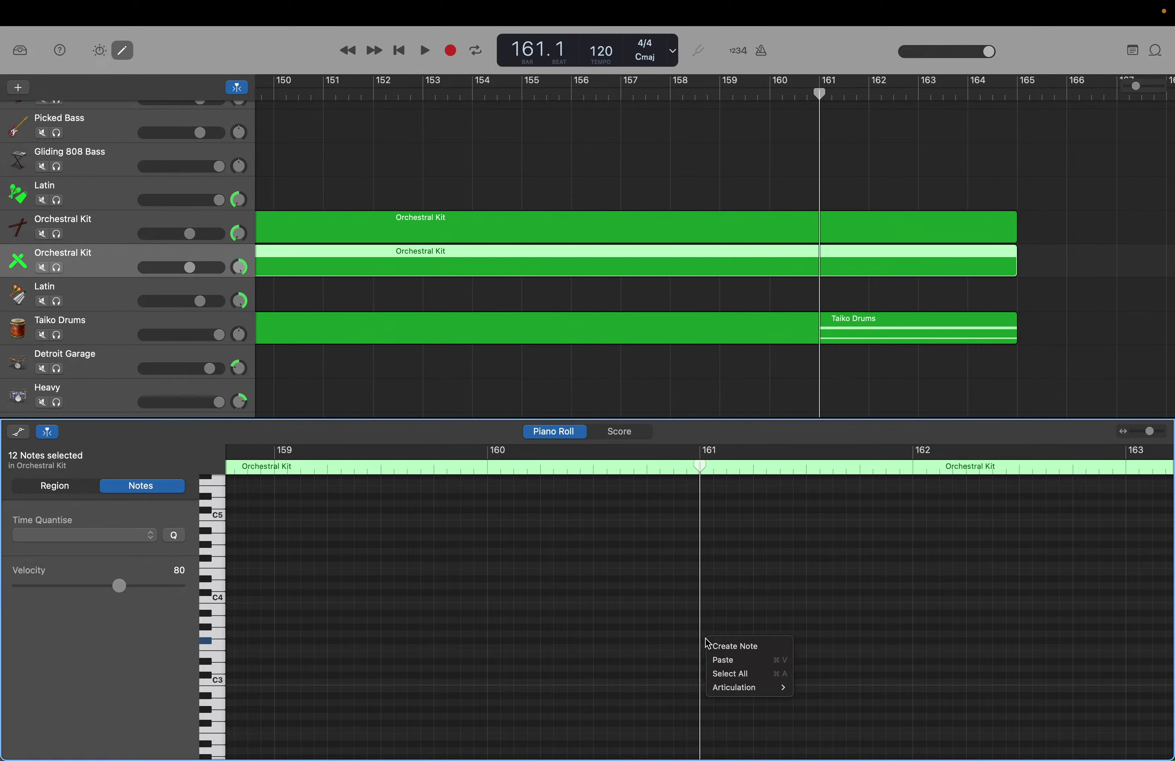
{"action": "left_click", "coordinate": [709, 644]}
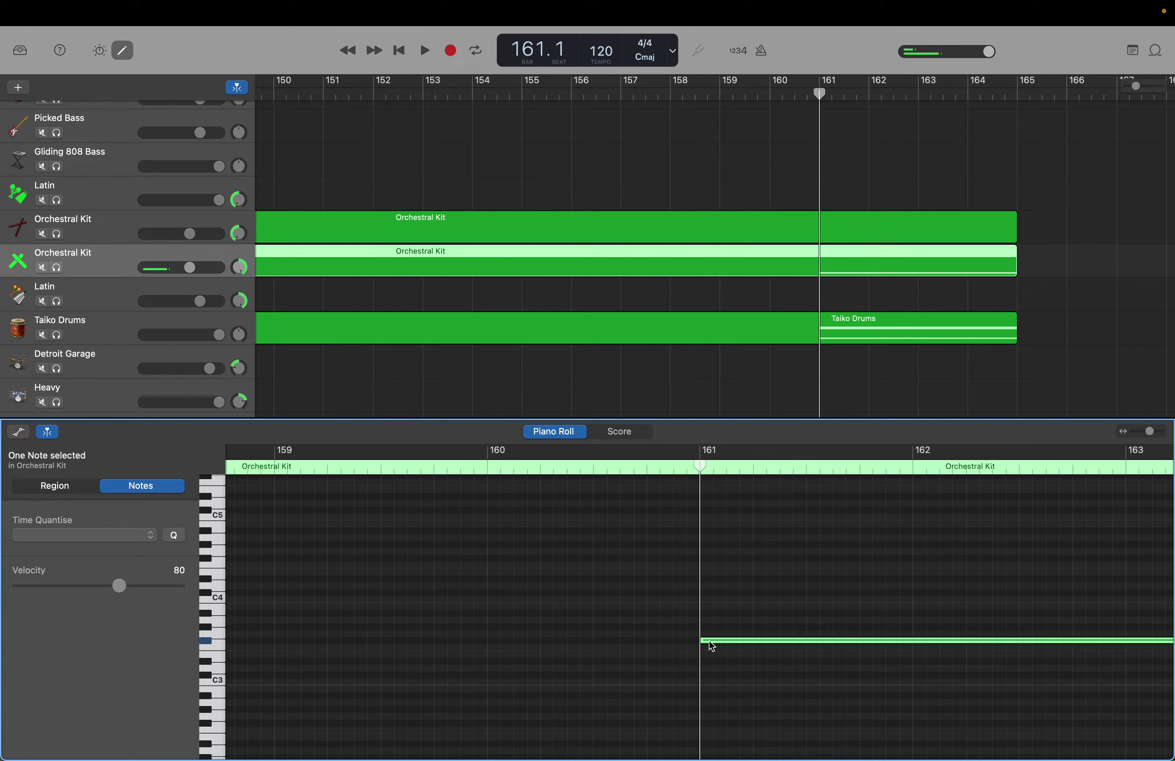
{"action": "mouse_move", "coordinate": [710, 642]}
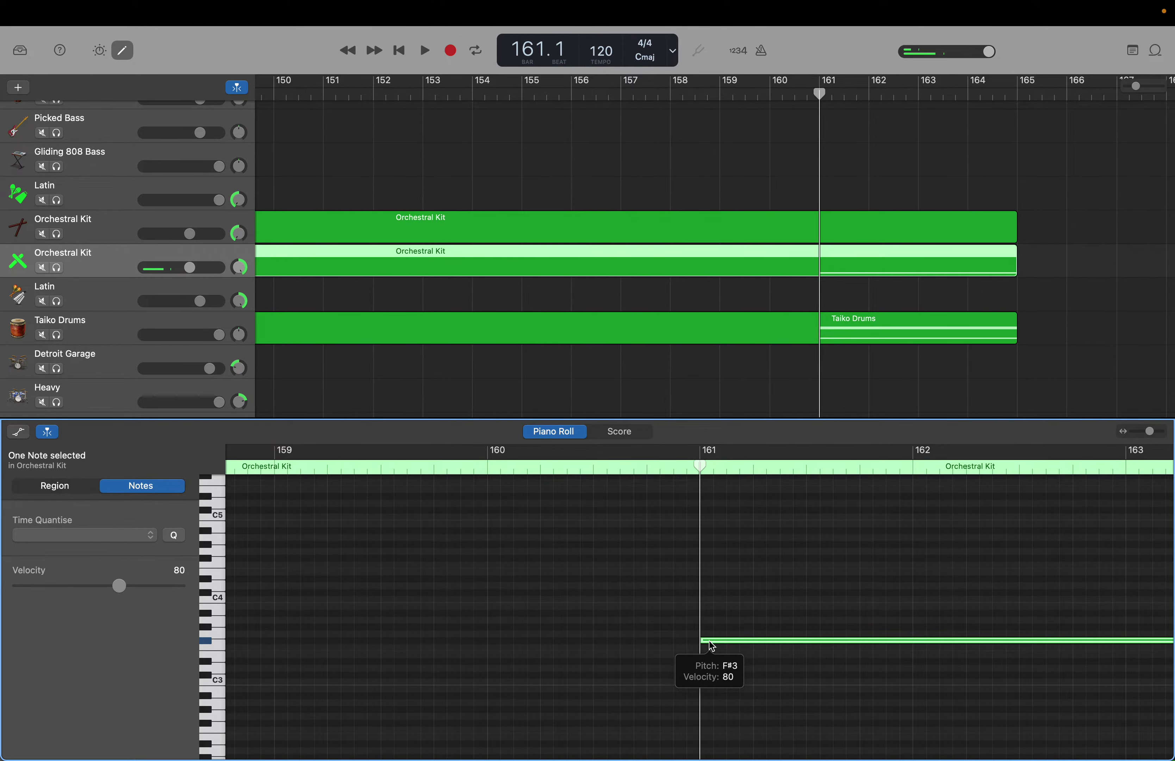
{"action": "scroll", "coordinate": [710, 645], "scroll_direction": "right", "scroll_amount": 5}
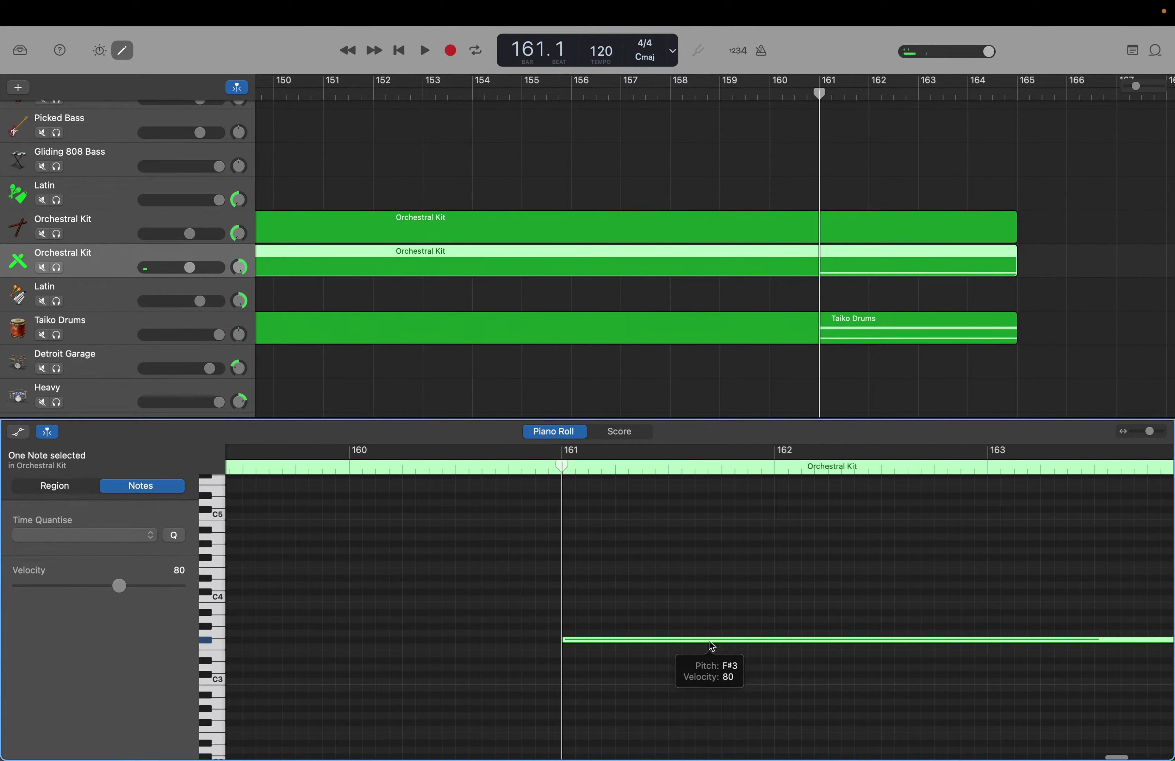
{"action": "scroll", "coordinate": [708, 641], "scroll_direction": "right", "scroll_amount": 3}
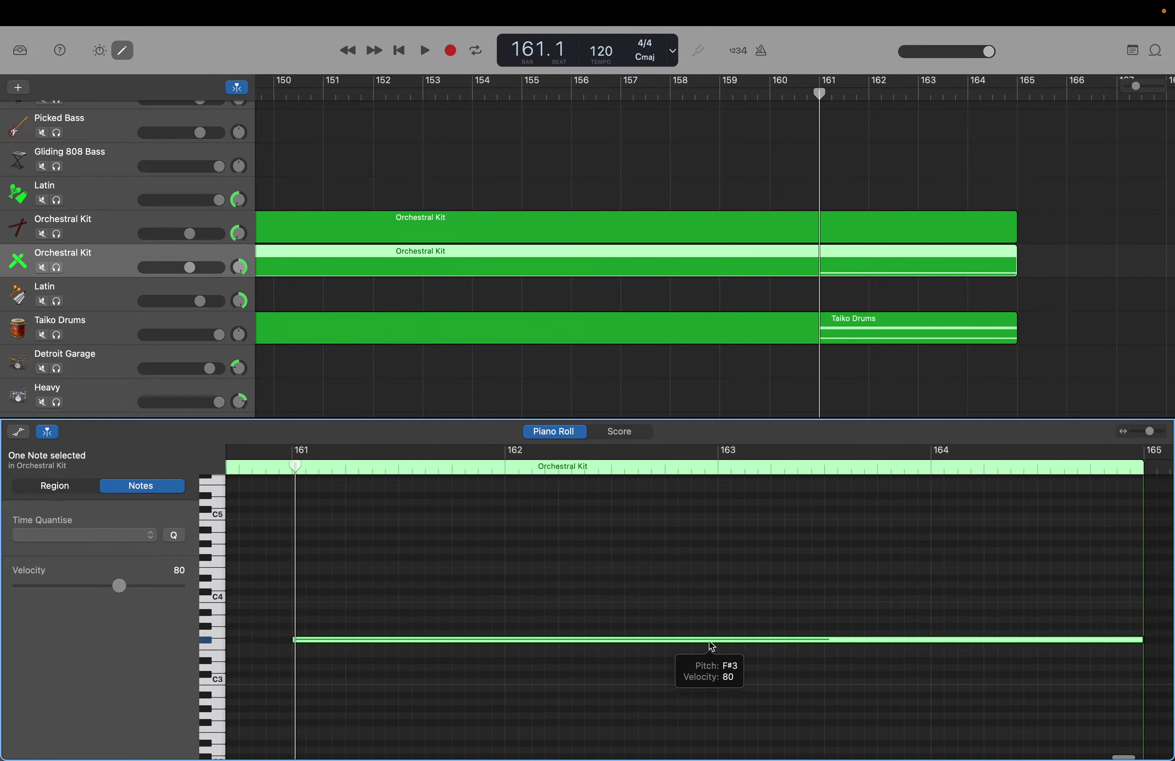
{"action": "scroll", "coordinate": [708, 640], "scroll_direction": "down", "scroll_amount": 1}
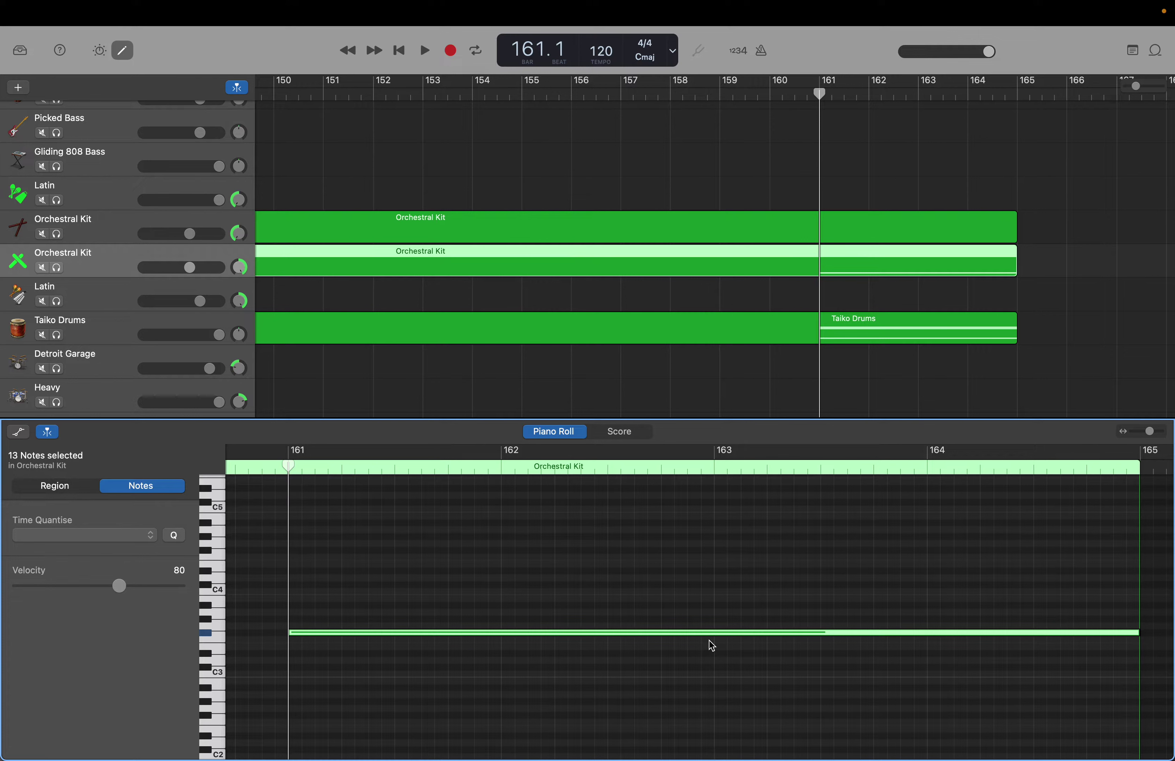
Select all notes in the second Orchestral Kit track's region and move the playhead to bar 53.
{"action": "left_click", "coordinate": [497, 532]}
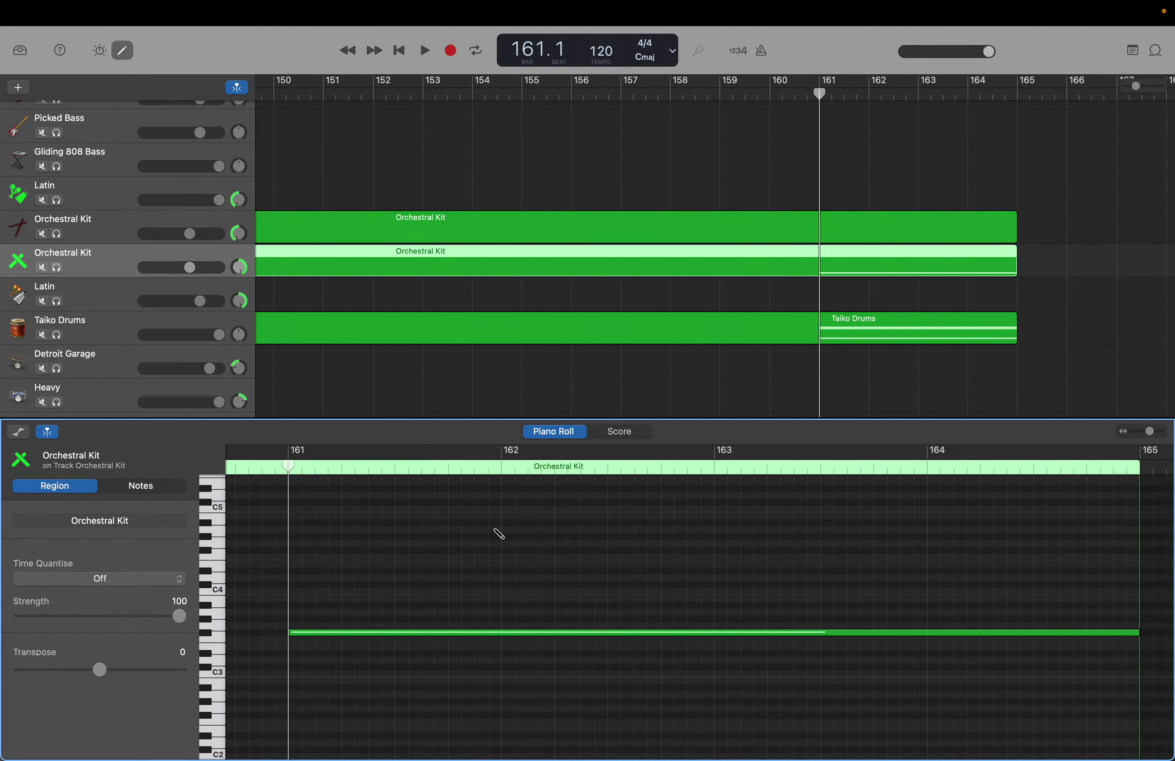
{"action": "key", "text": "super+a"}
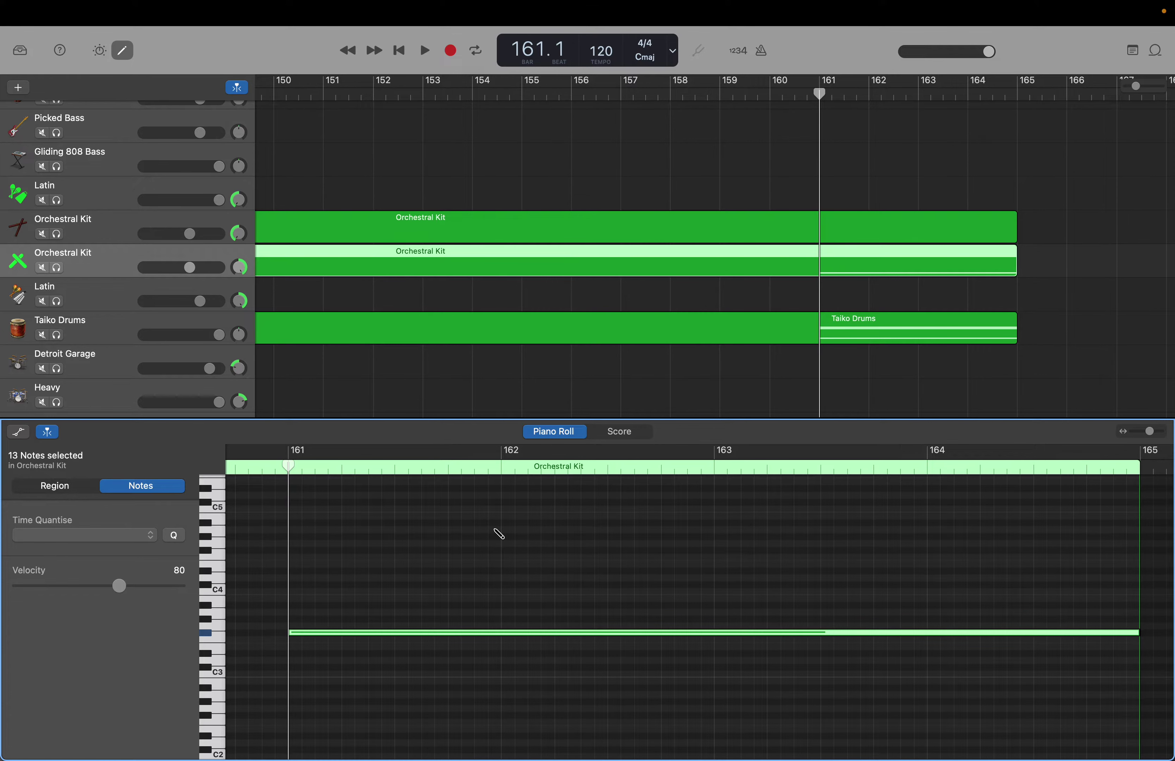
{"action": "double_click", "coordinate": [527, 48]}
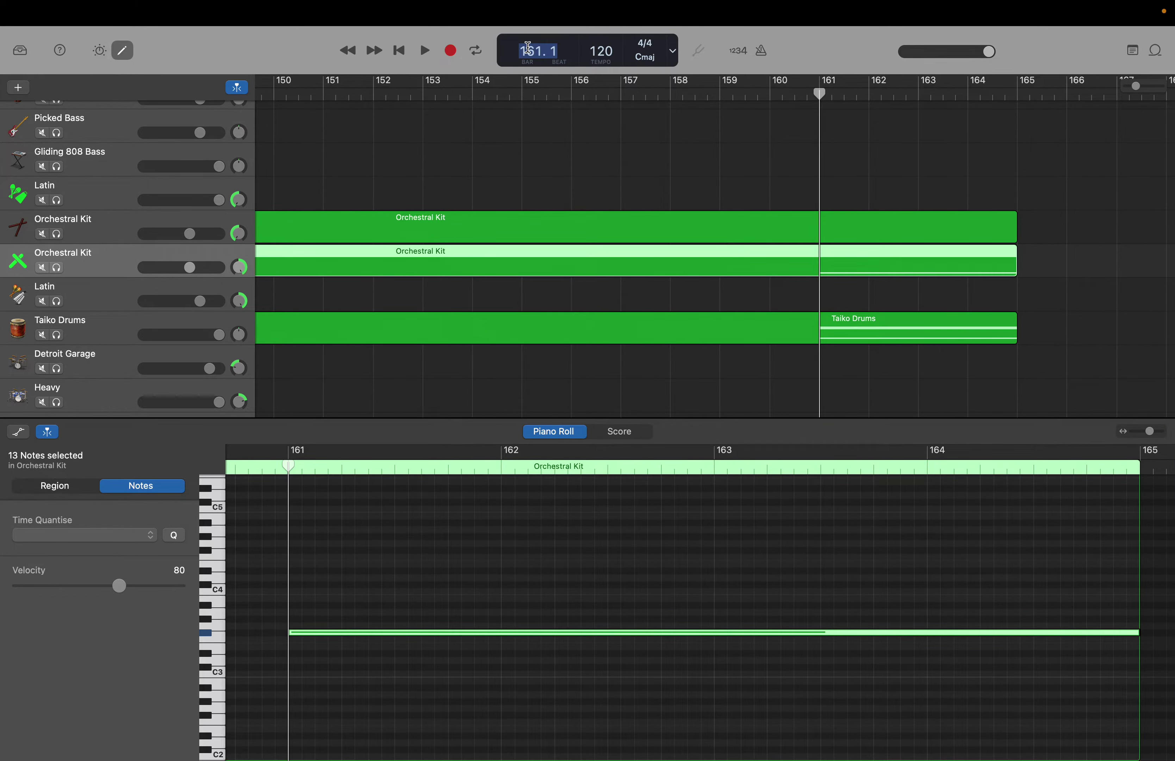
{"action": "type", "text": "53"}
{"action": "key", "text": "Return"}
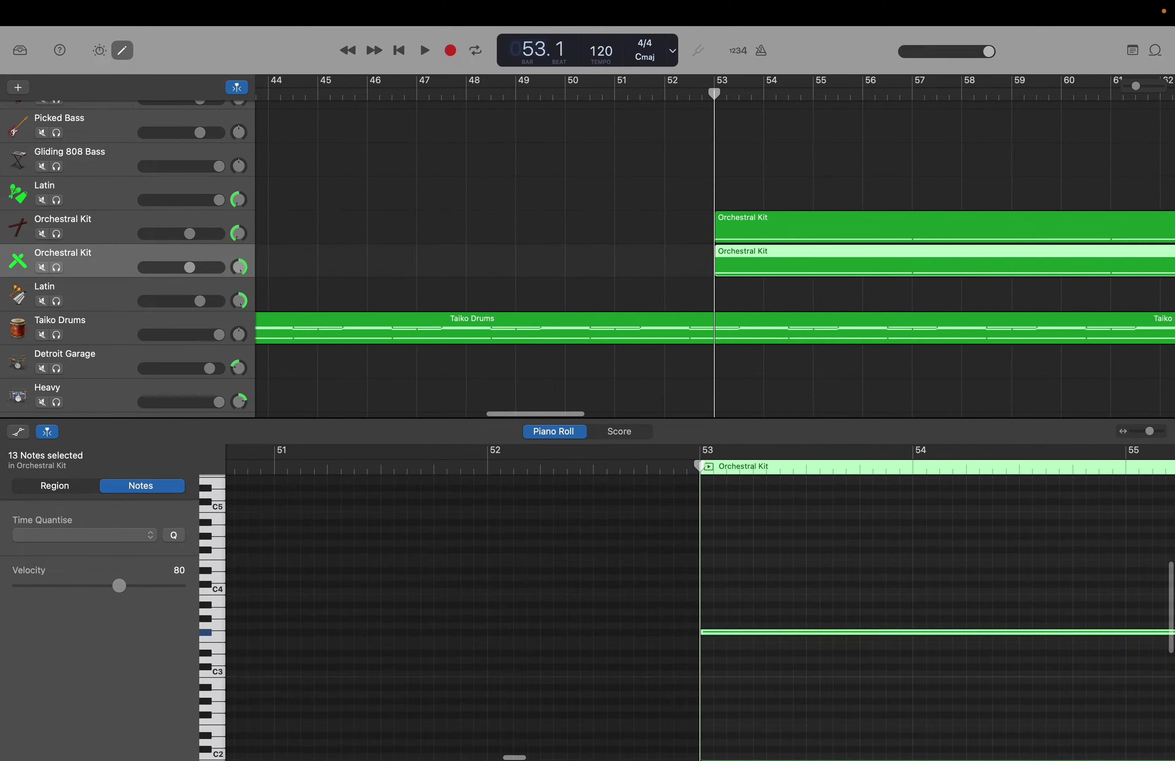
Create a four-bar F#3 note at bar 161 in the first Orchestral Kit track's region.
{"action": "left_click", "coordinate": [121, 231]}
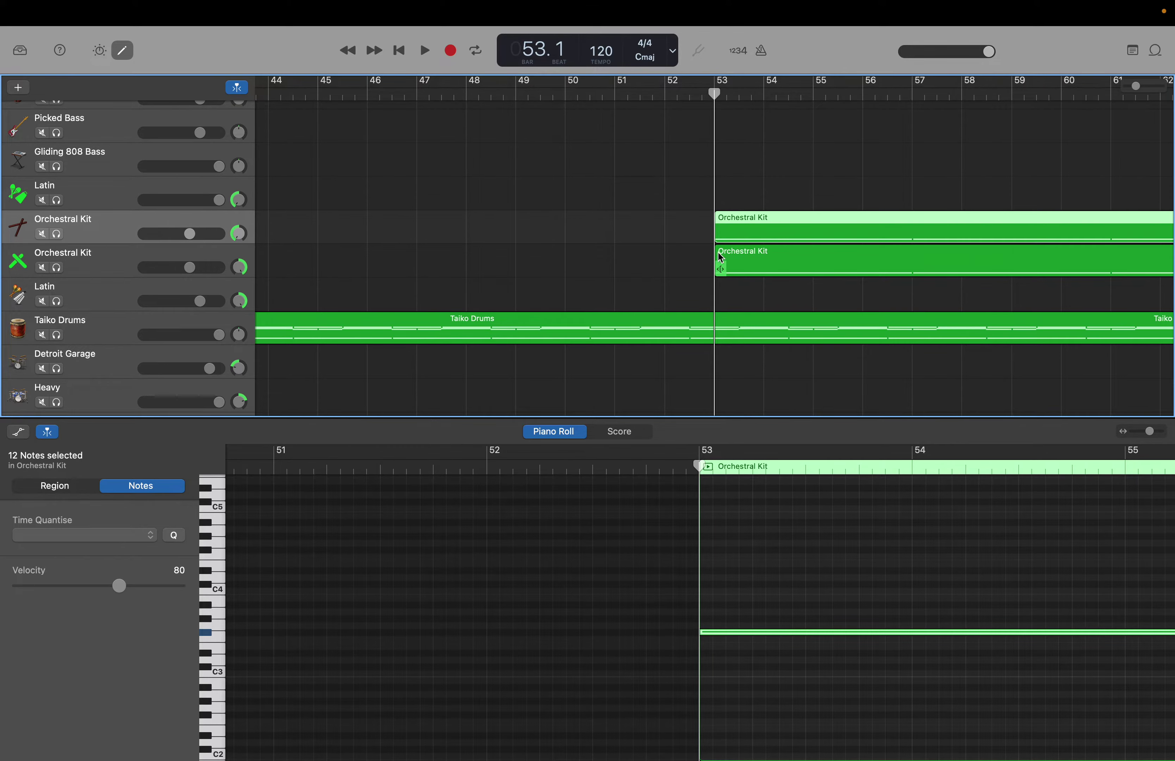
{"action": "scroll", "coordinate": [737, 238], "scroll_direction": "right", "scroll_amount": 10}
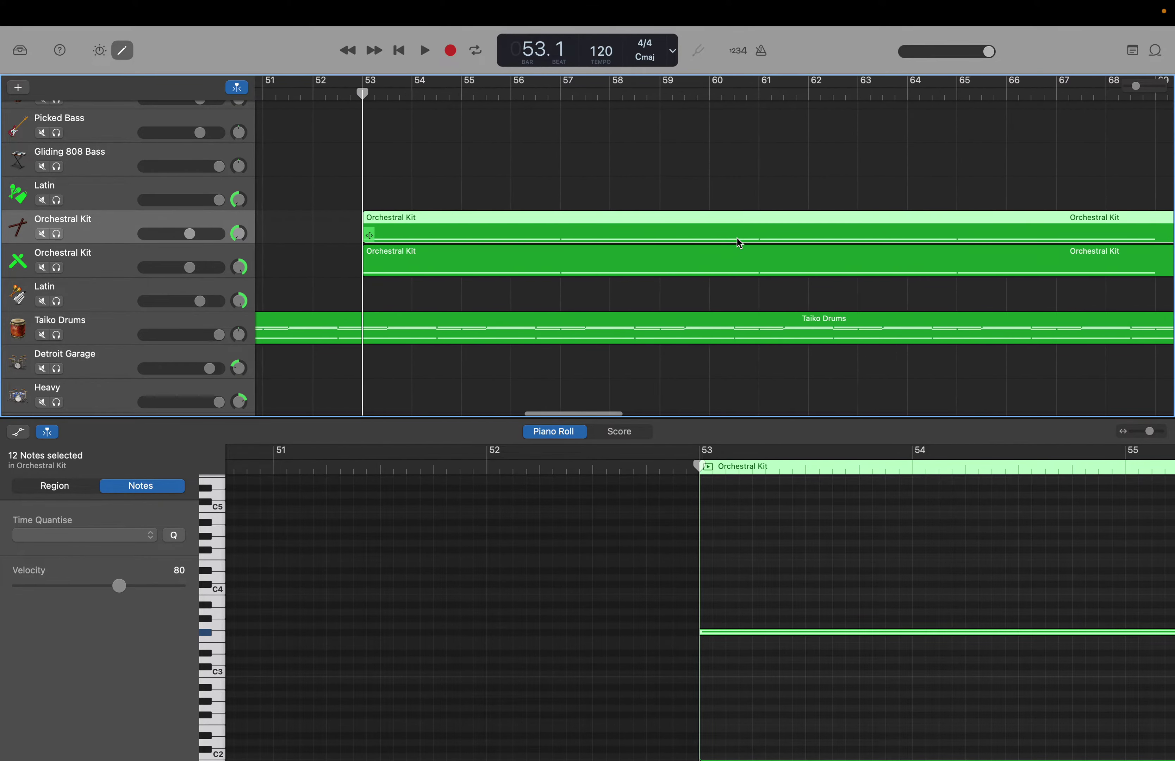
{"action": "scroll", "coordinate": [738, 238], "scroll_direction": "right", "scroll_amount": 10}
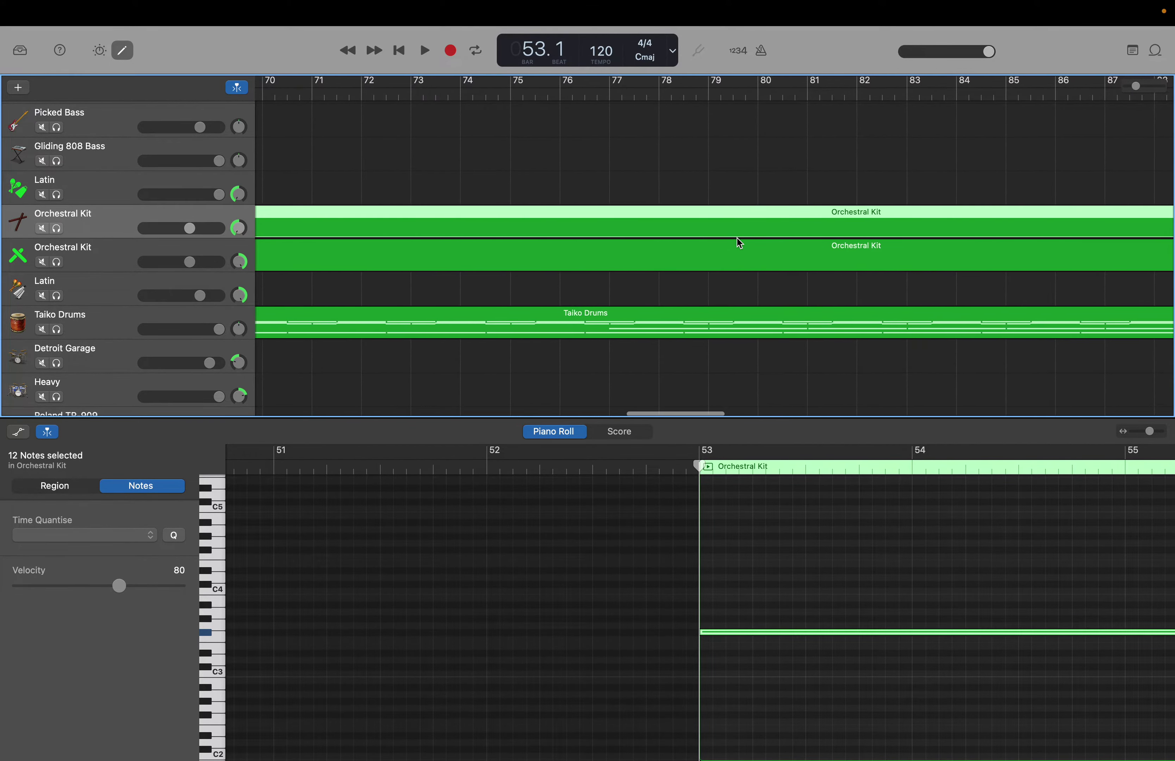
{"action": "scroll", "coordinate": [738, 237], "scroll_direction": "right", "scroll_amount": 9}
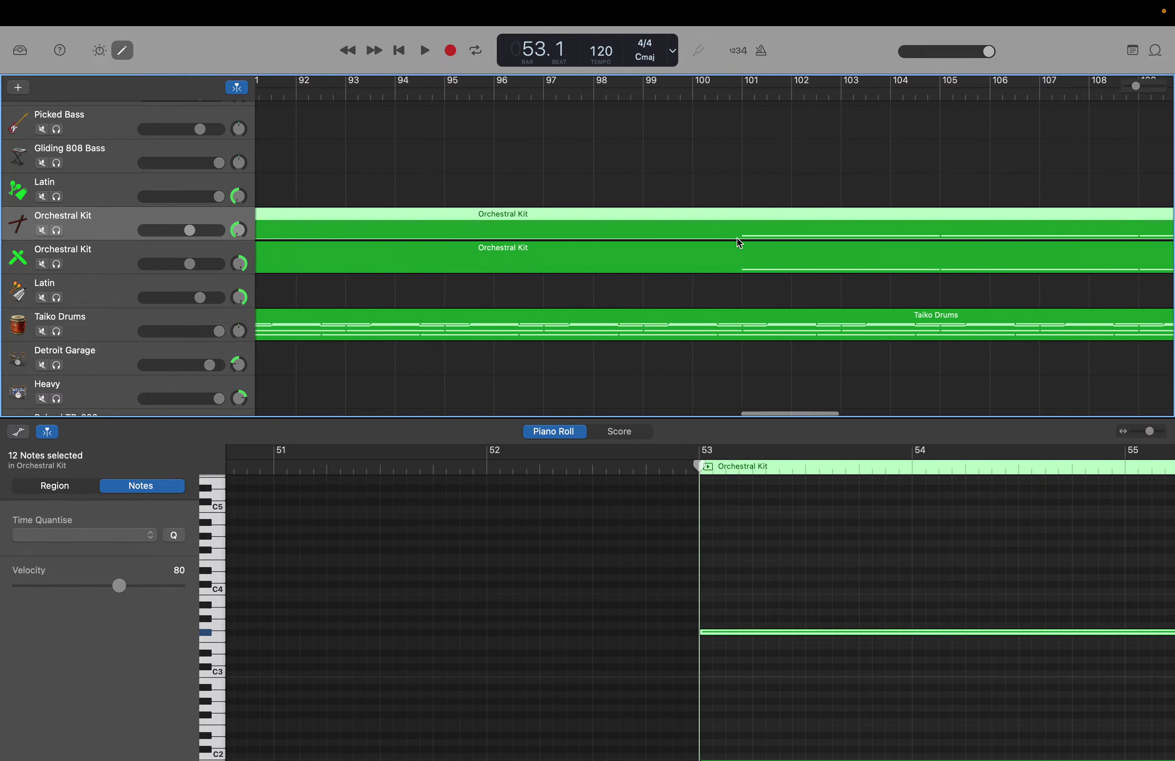
{"action": "scroll", "coordinate": [737, 238], "scroll_direction": "right", "scroll_amount": 12}
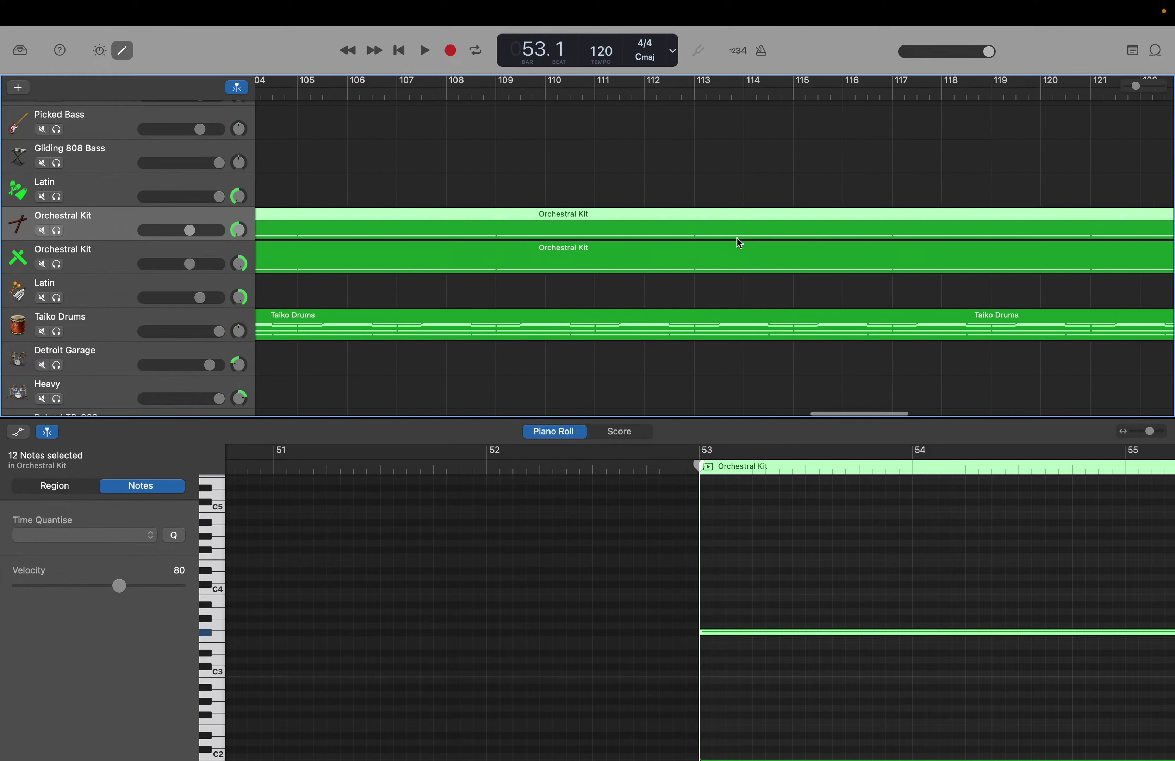
{"action": "scroll", "coordinate": [737, 238], "scroll_direction": "right", "scroll_amount": 9}
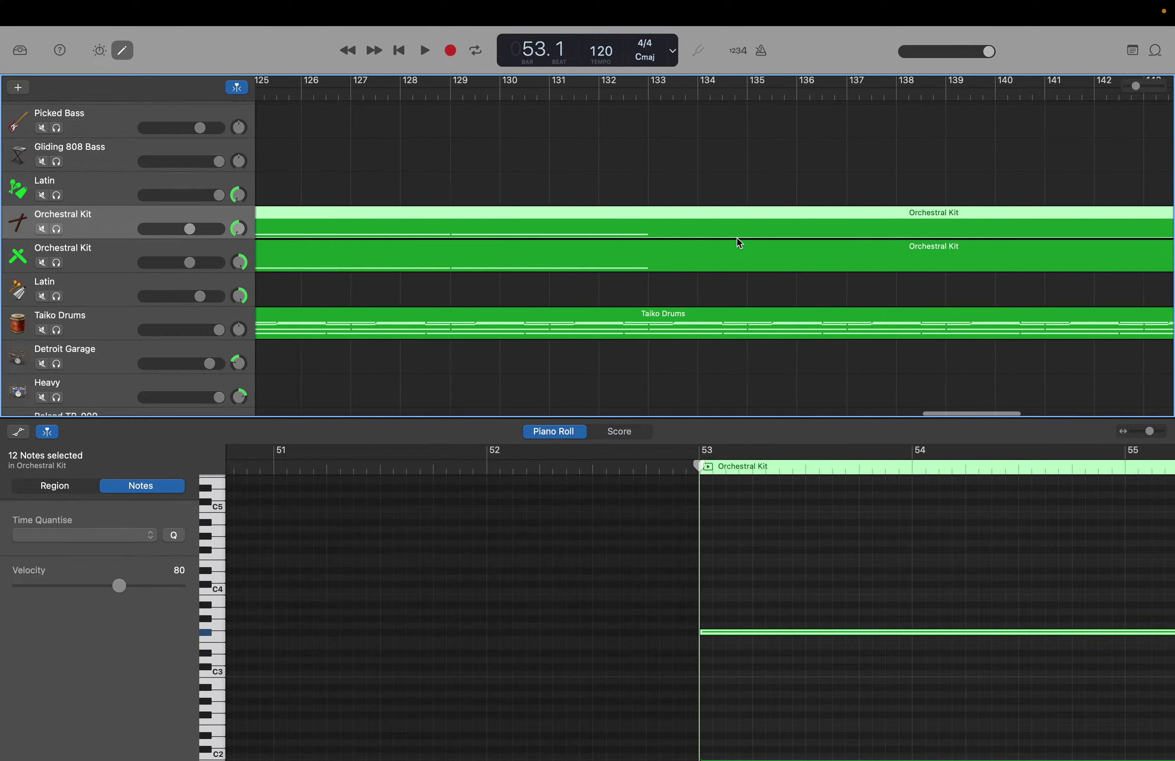
{"action": "scroll", "coordinate": [737, 238], "scroll_direction": "left", "scroll_amount": 2}
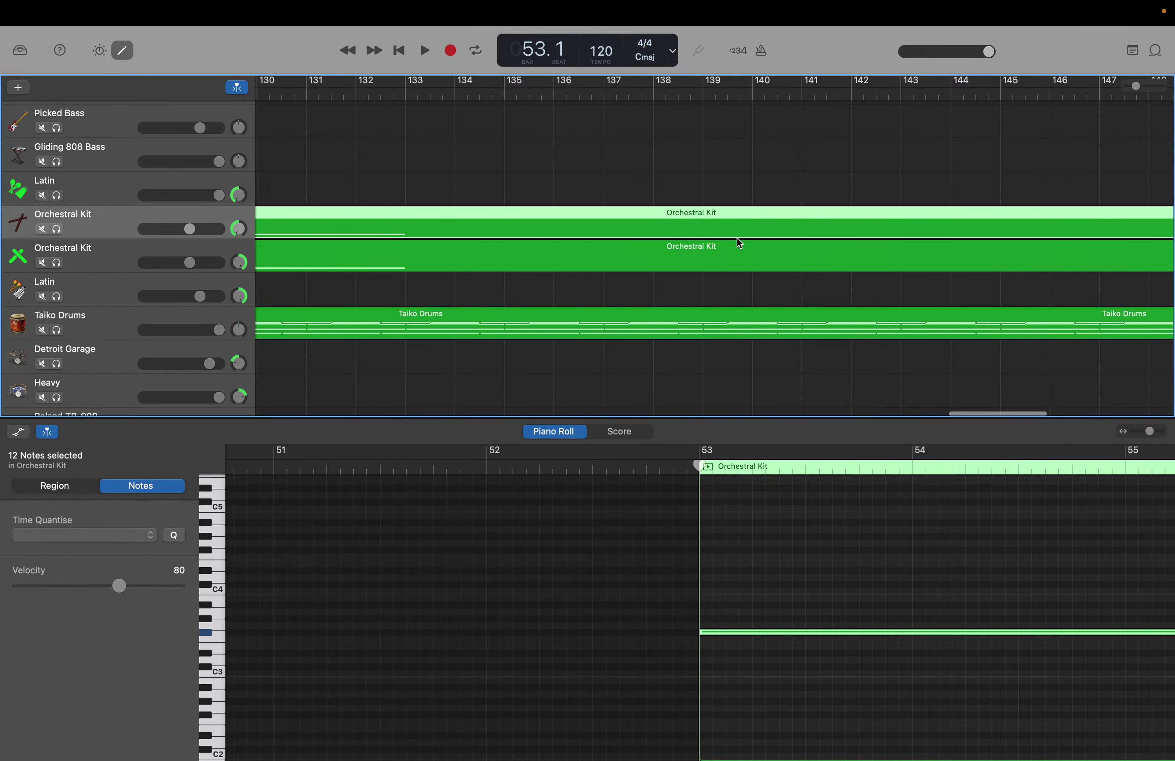
{"action": "scroll", "coordinate": [737, 238], "scroll_direction": "right", "scroll_amount": 11}
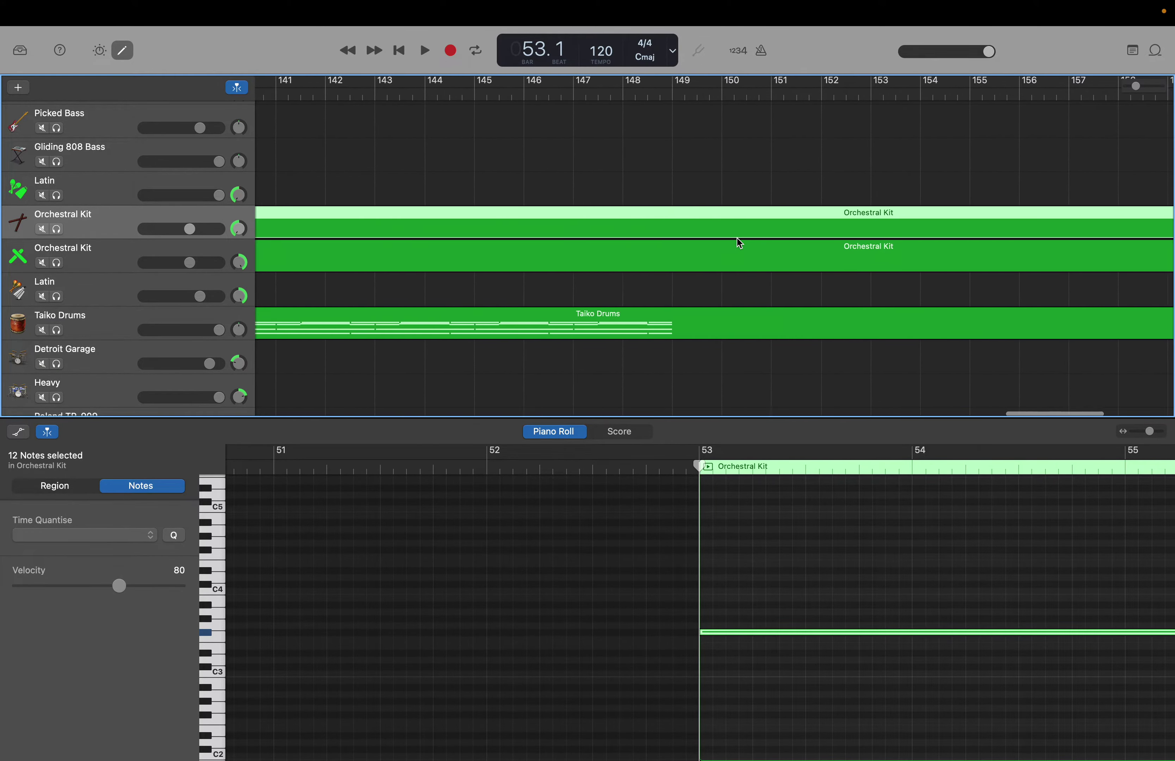
{"action": "scroll", "coordinate": [737, 238], "scroll_direction": "right", "scroll_amount": 1}
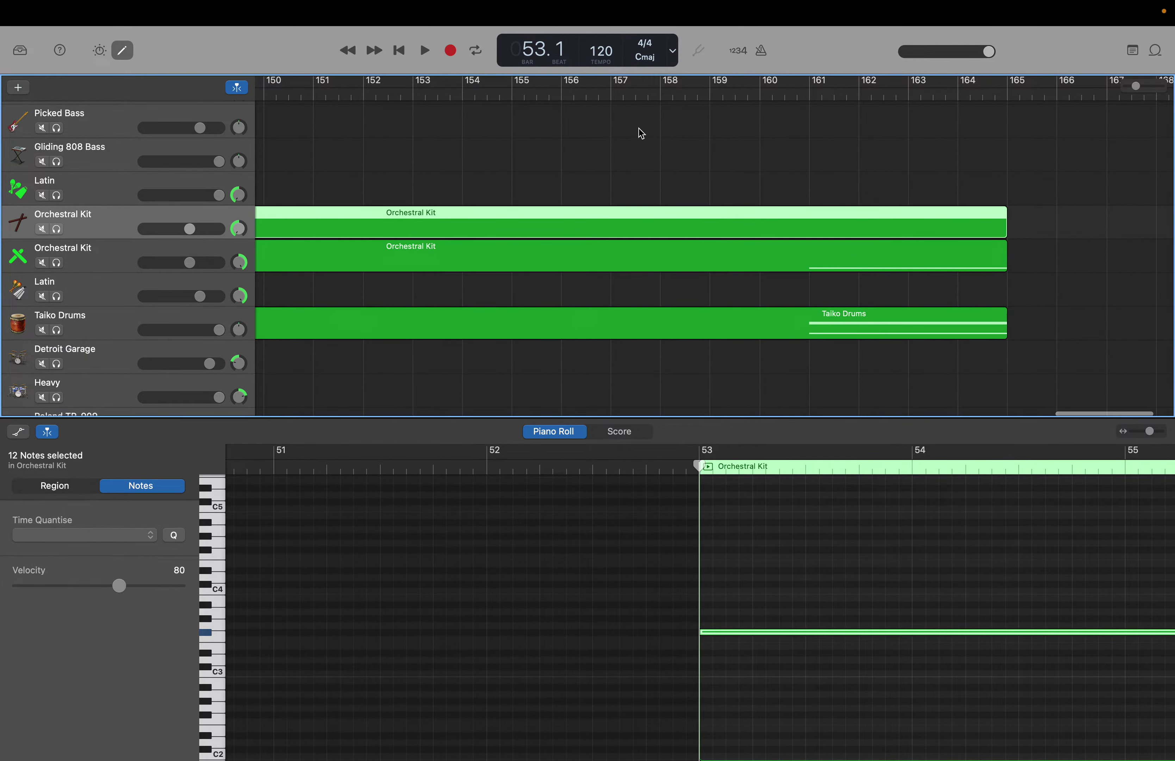
{"action": "double_click", "coordinate": [549, 66]}
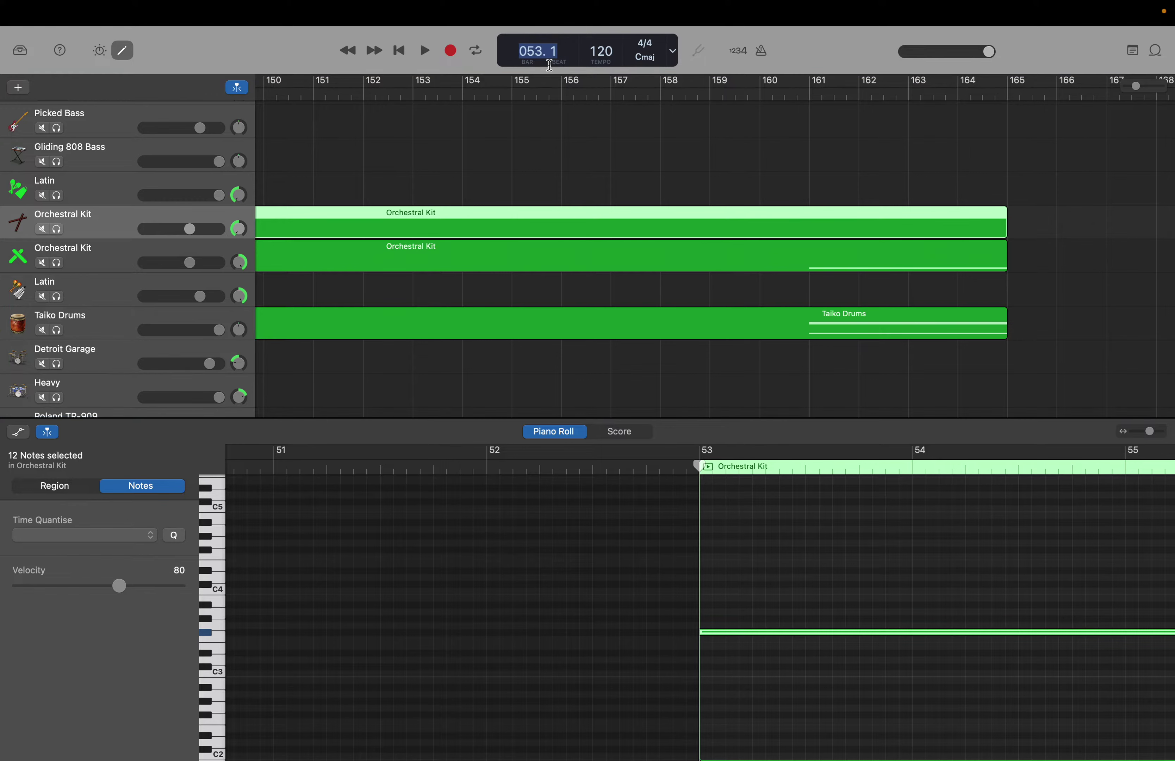
{"action": "type", "text": "161"}
{"action": "key", "text": "Return"}
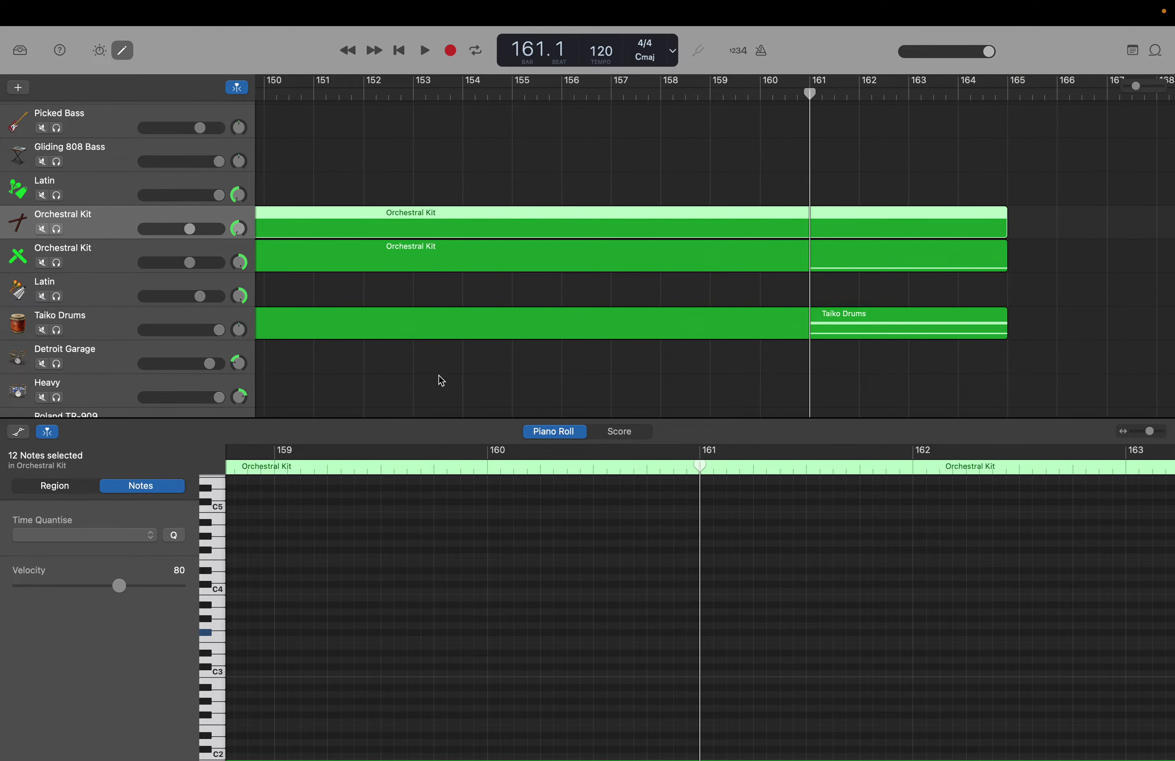
{"action": "right_click", "coordinate": [706, 637]}
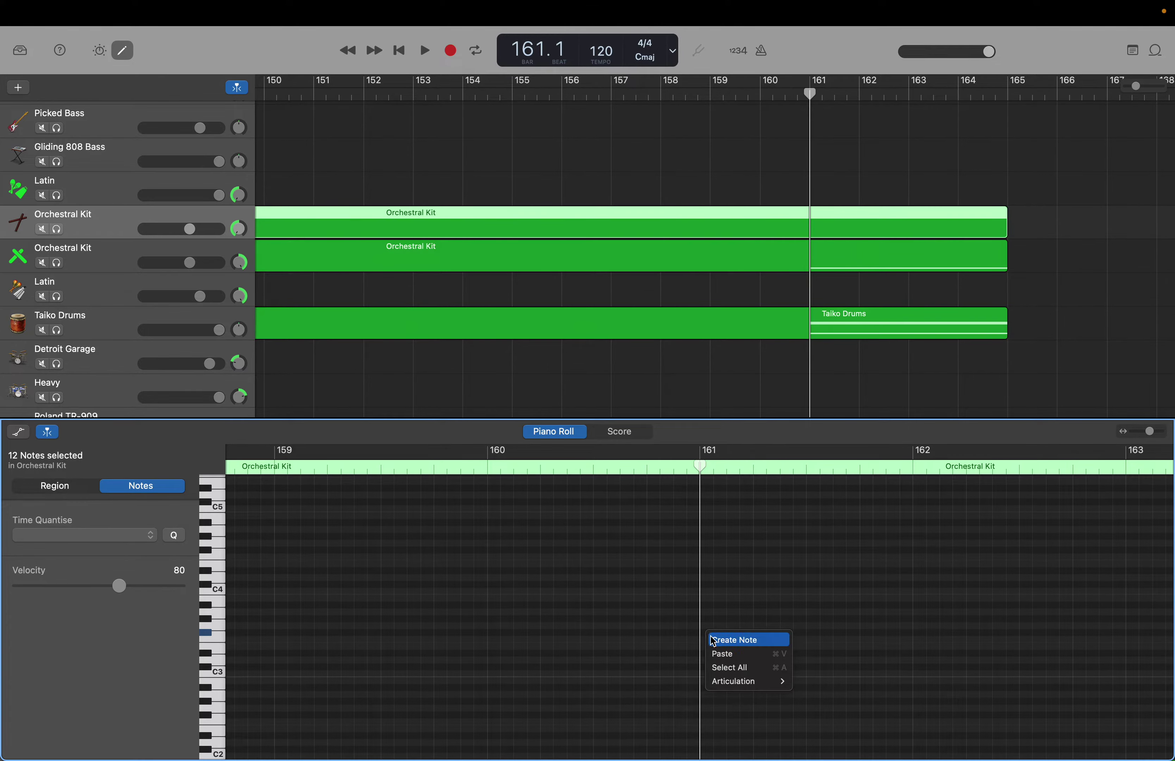
{"action": "left_click", "coordinate": [711, 636]}
{"action": "left_click", "coordinate": [717, 652]}
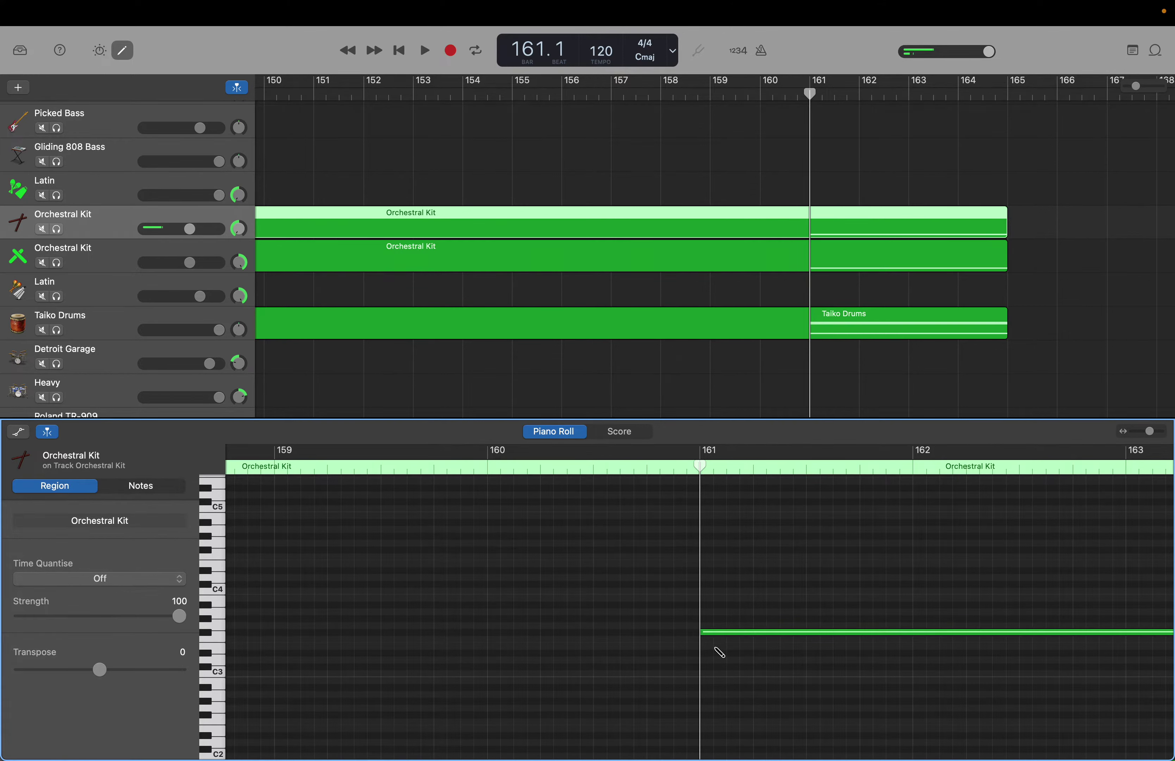
Transpose all notes in the first Orchestral Kit track's region down to F3.
{"action": "key", "text": "super+a"}
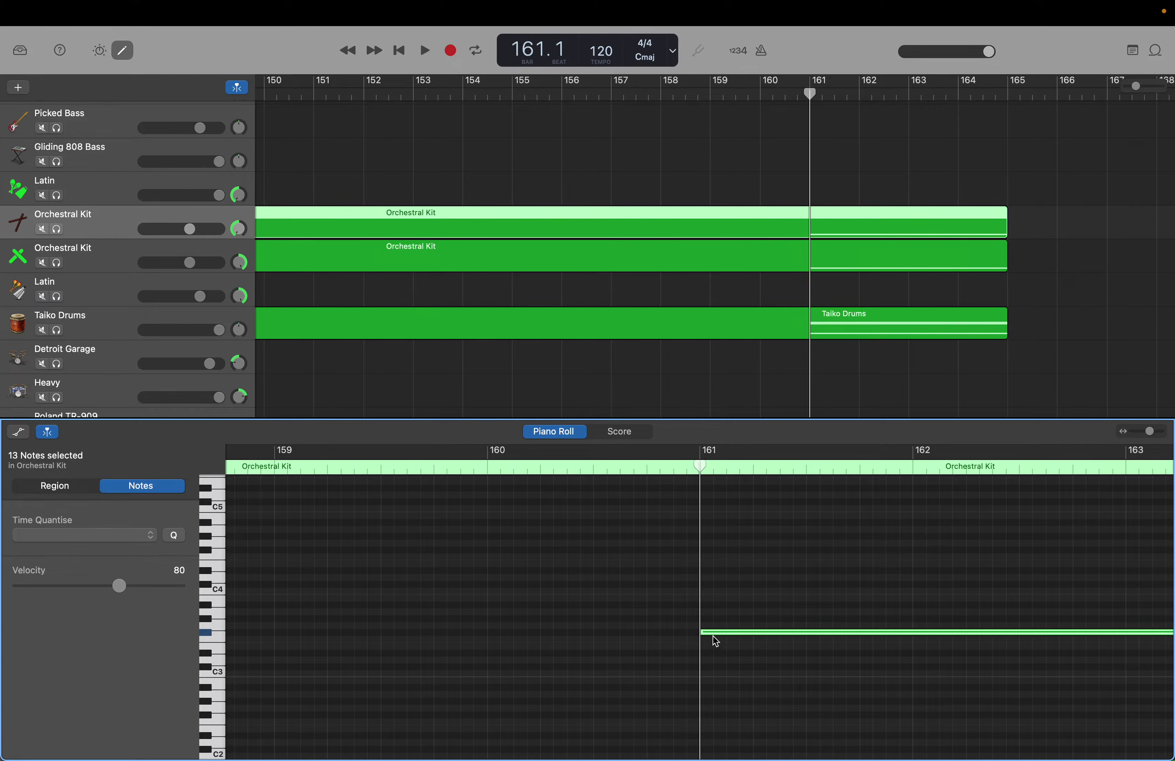
{"action": "left_click_drag", "start_coordinate": [714, 635], "coordinate": [715, 642]}
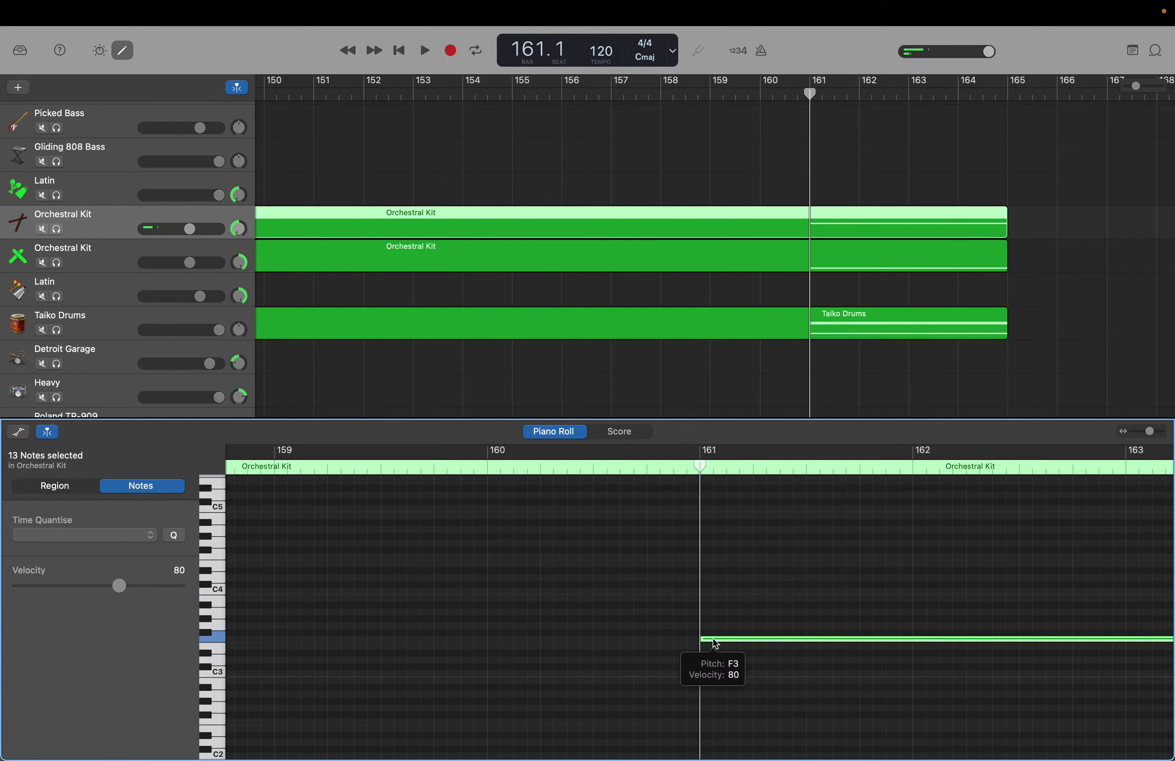
Play the arrangement from bar 53 to listen to the Orchestral Kit parts.
{"action": "scroll", "coordinate": [487, 386], "scroll_direction": "left", "scroll_amount": 15}
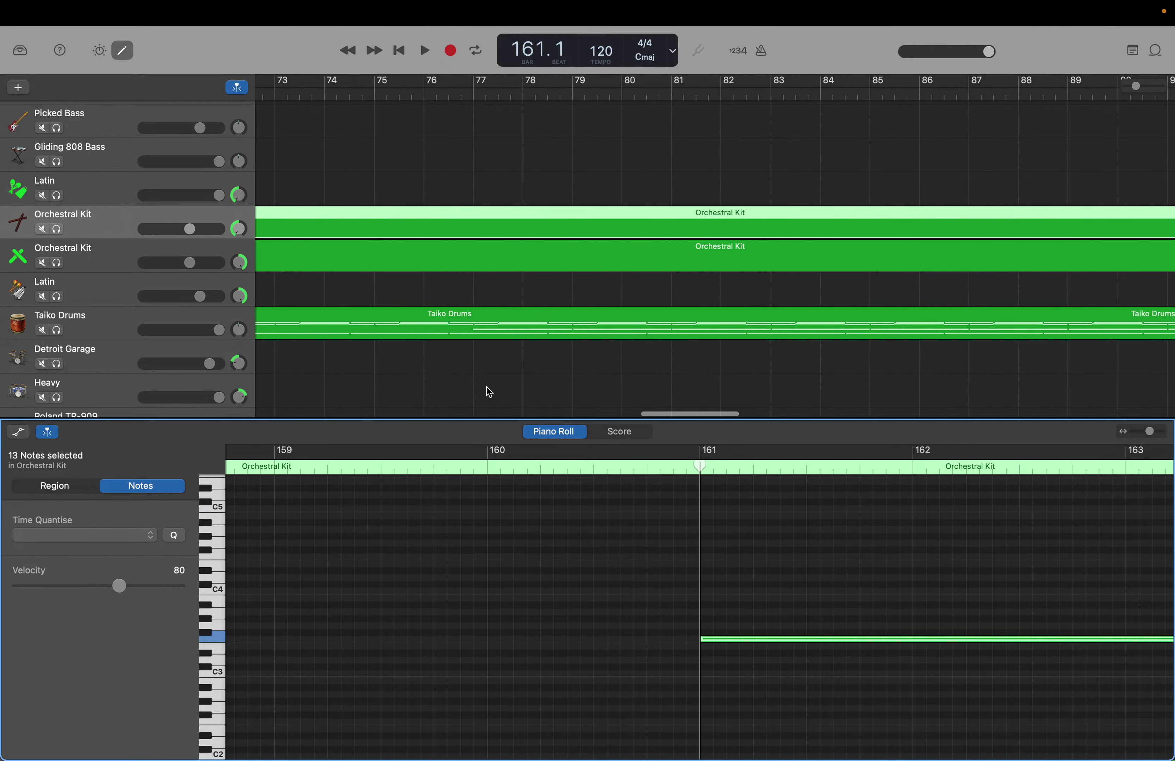
{"action": "scroll", "coordinate": [486, 387], "scroll_direction": "left", "scroll_amount": 5}
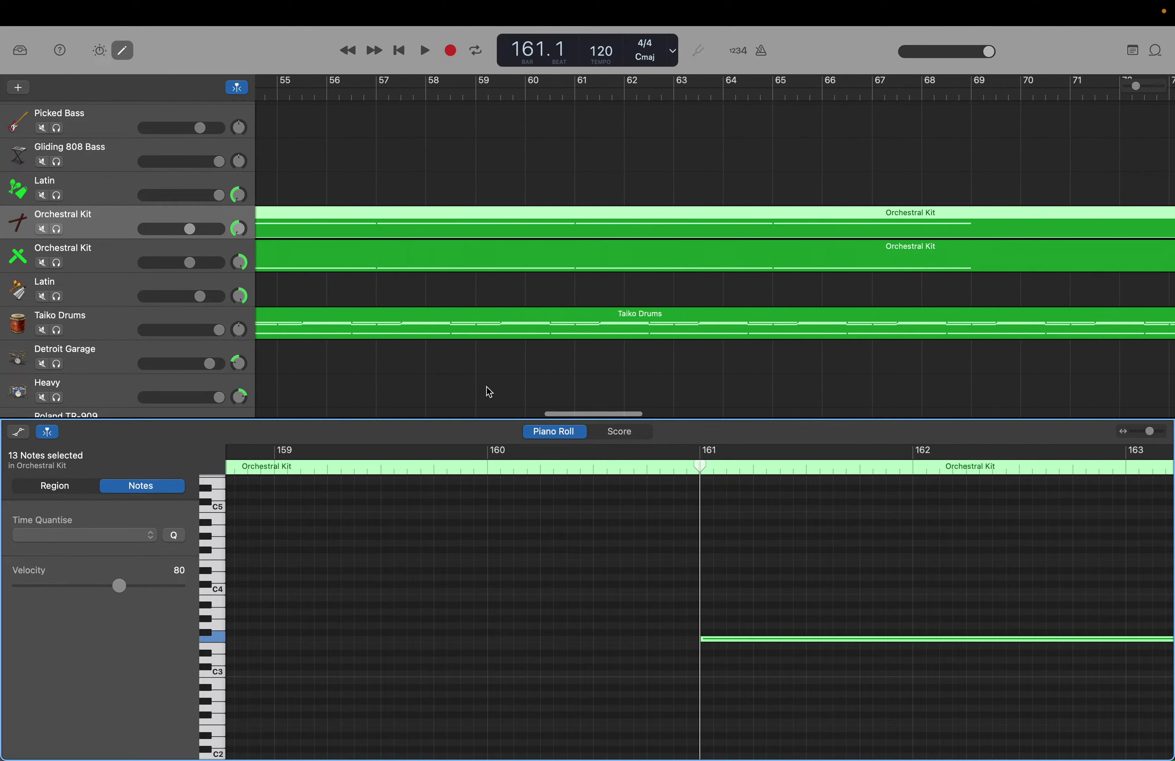
{"action": "scroll", "coordinate": [487, 387], "scroll_direction": "left", "scroll_amount": 3}
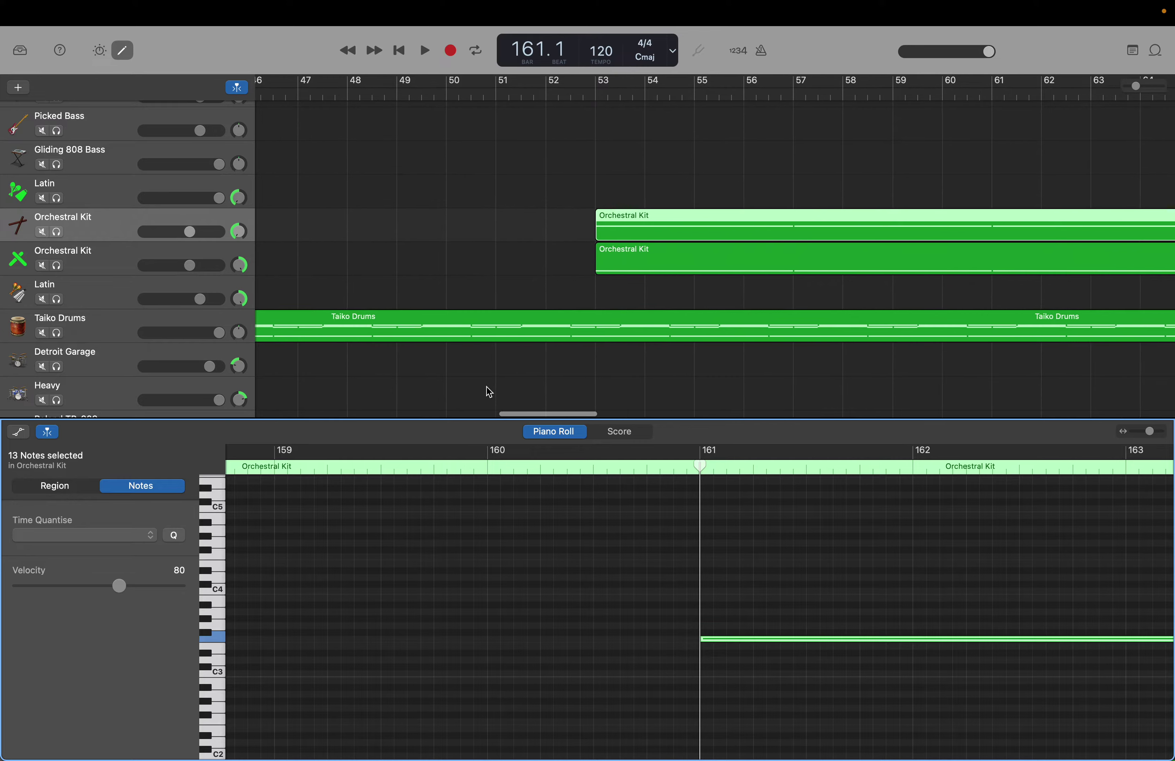
{"action": "scroll", "coordinate": [488, 392], "scroll_direction": "left", "scroll_amount": 2}
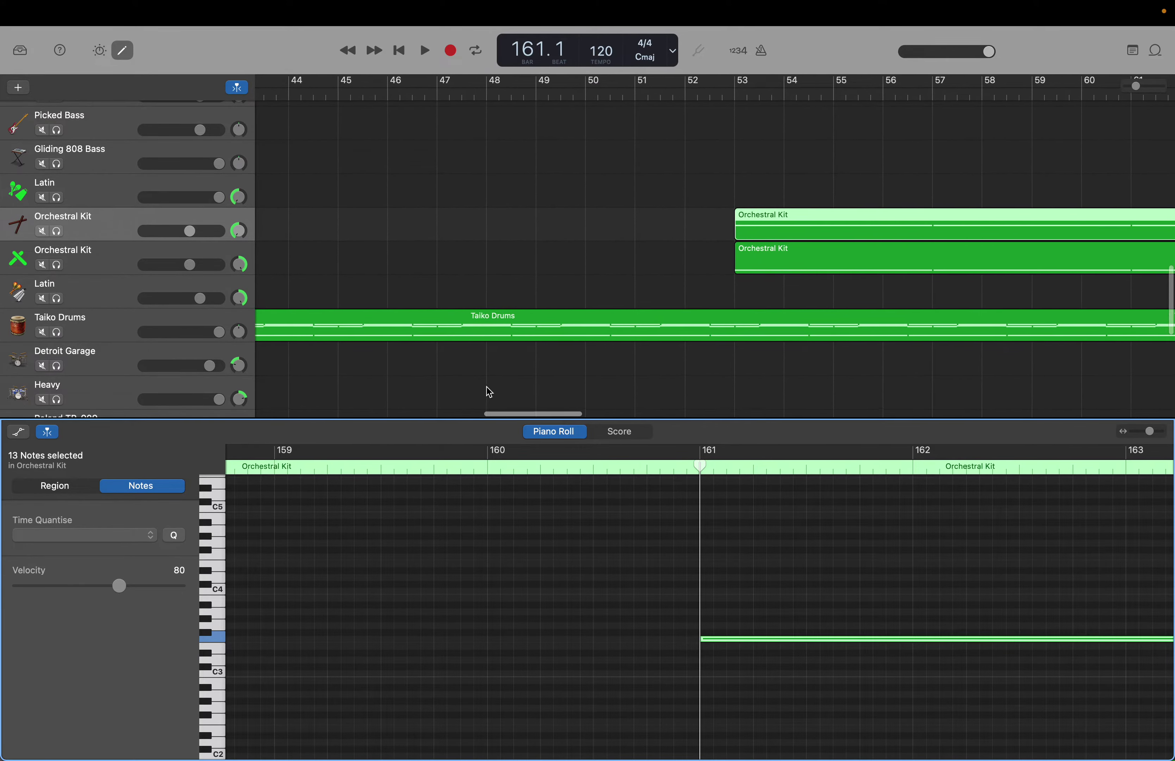
{"action": "scroll", "coordinate": [488, 392], "scroll_direction": "right", "scroll_amount": 3}
{"action": "scroll", "coordinate": [489, 392], "scroll_direction": "right", "scroll_amount": 2}
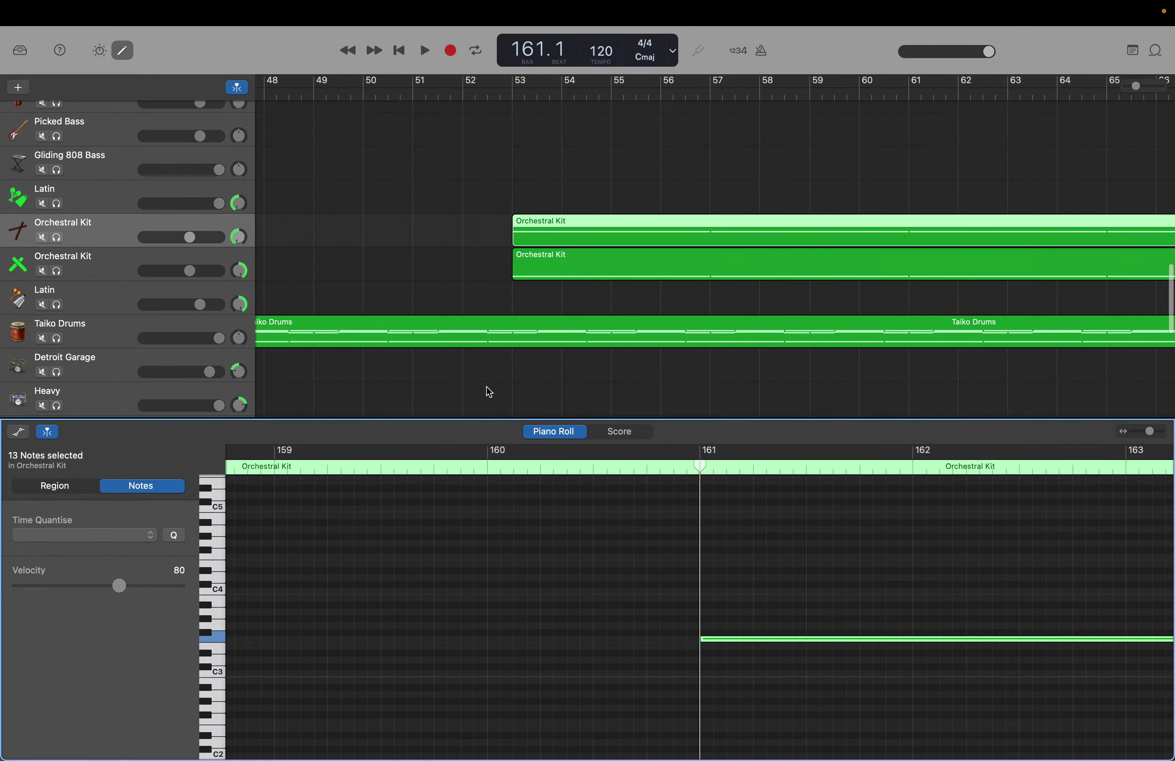
{"action": "double_click", "coordinate": [527, 52]}
{"action": "type", "text": "5"}
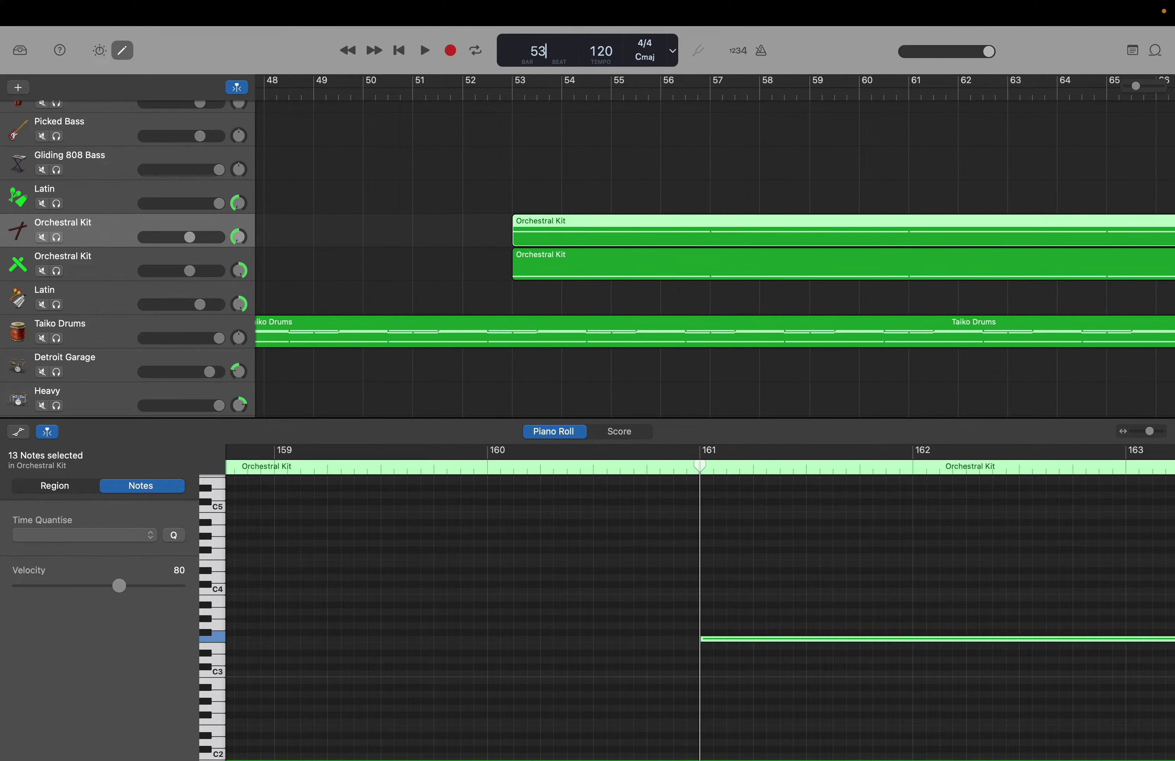
{"action": "type", "text": "3"}
{"action": "key", "text": "Return"}
{"action": "key", "text": "space"}
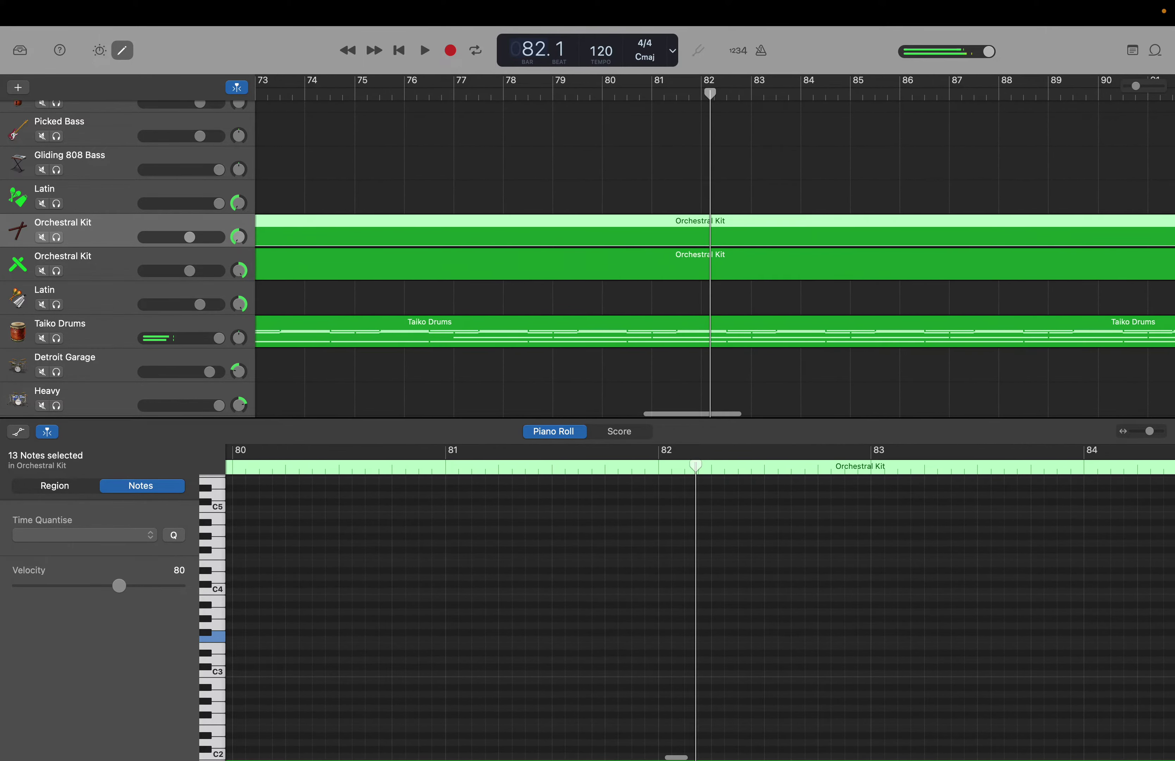
{"action": "key", "text": "space"}
Play the arrangement from bar 149 through its ending.
{"action": "key", "text": "period"}
{"action": "key", "text": "period"}
{"action": "key", "text": "period"}
{"action": "key", "text": "period"}
{"action": "key", "text": "period"}
{"action": "key", "text": "period"}
{"action": "key", "text": "period"}
{"action": "key", "text": "period"}
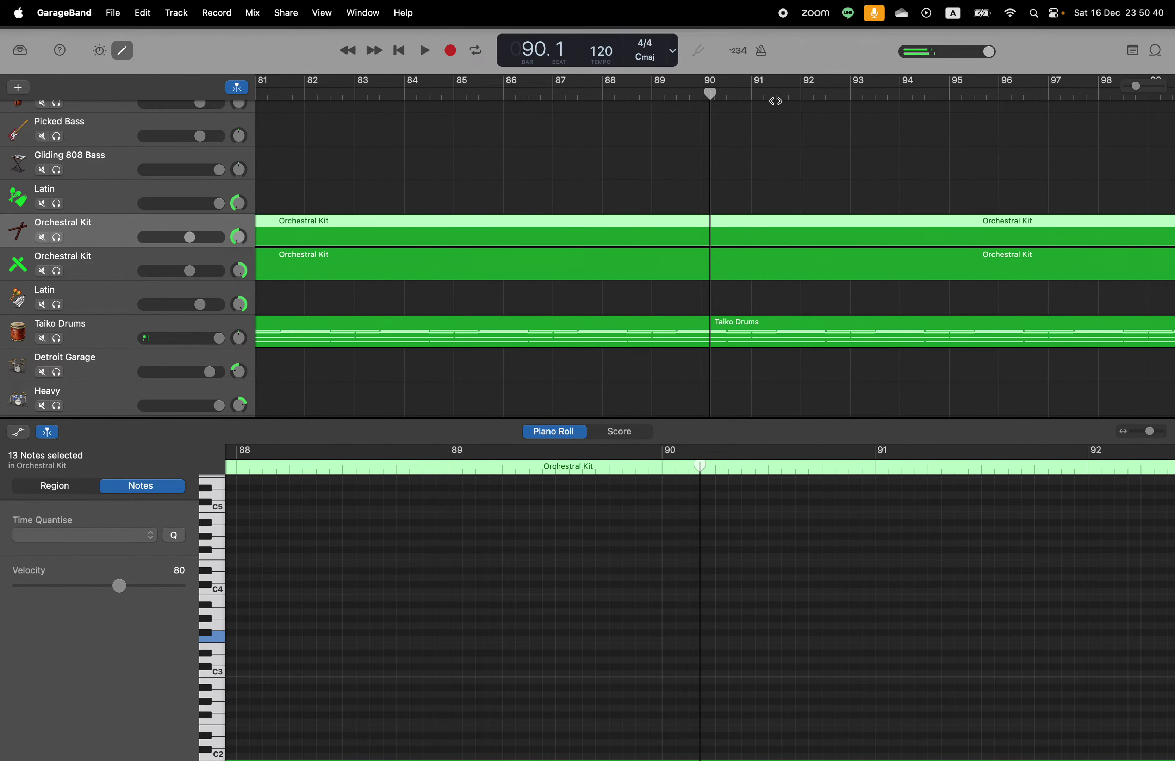
{"action": "left_click_drag", "start_coordinate": [724, 95], "coordinate": [784, 685]}
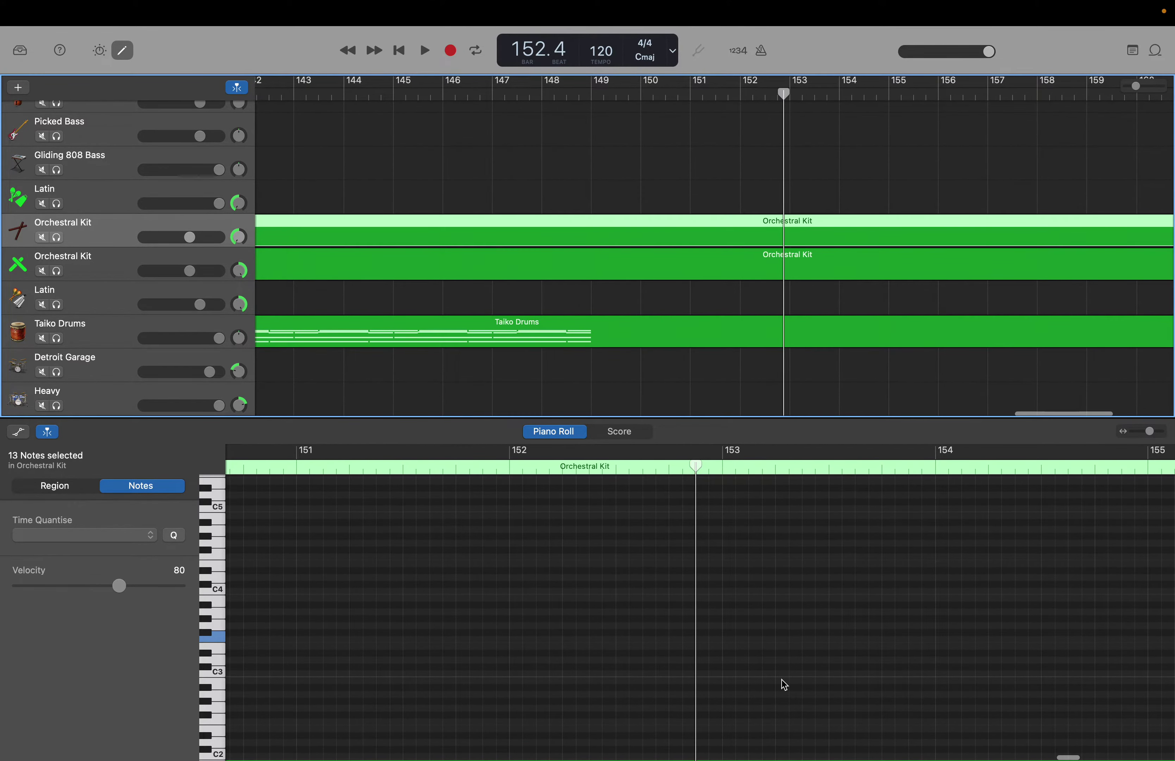
{"action": "scroll", "coordinate": [439, 340], "scroll_direction": "up", "scroll_amount": 15}
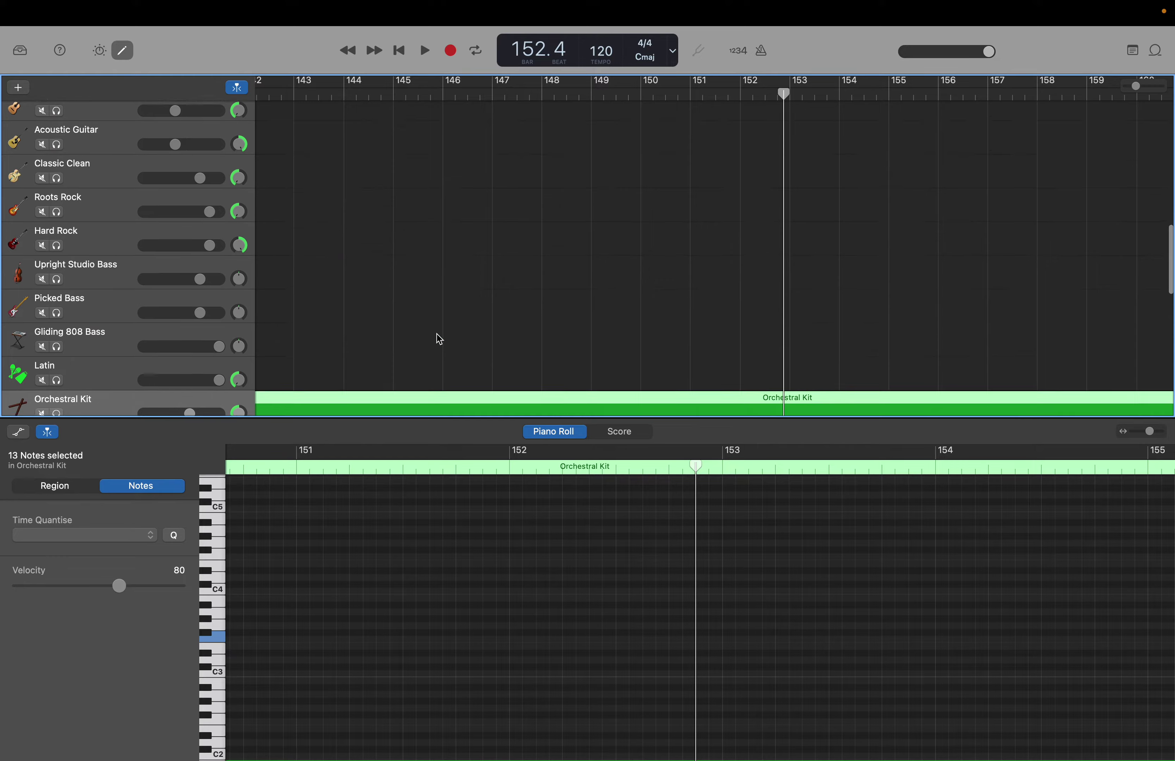
{"action": "scroll", "coordinate": [439, 339], "scroll_direction": "up", "scroll_amount": 5}
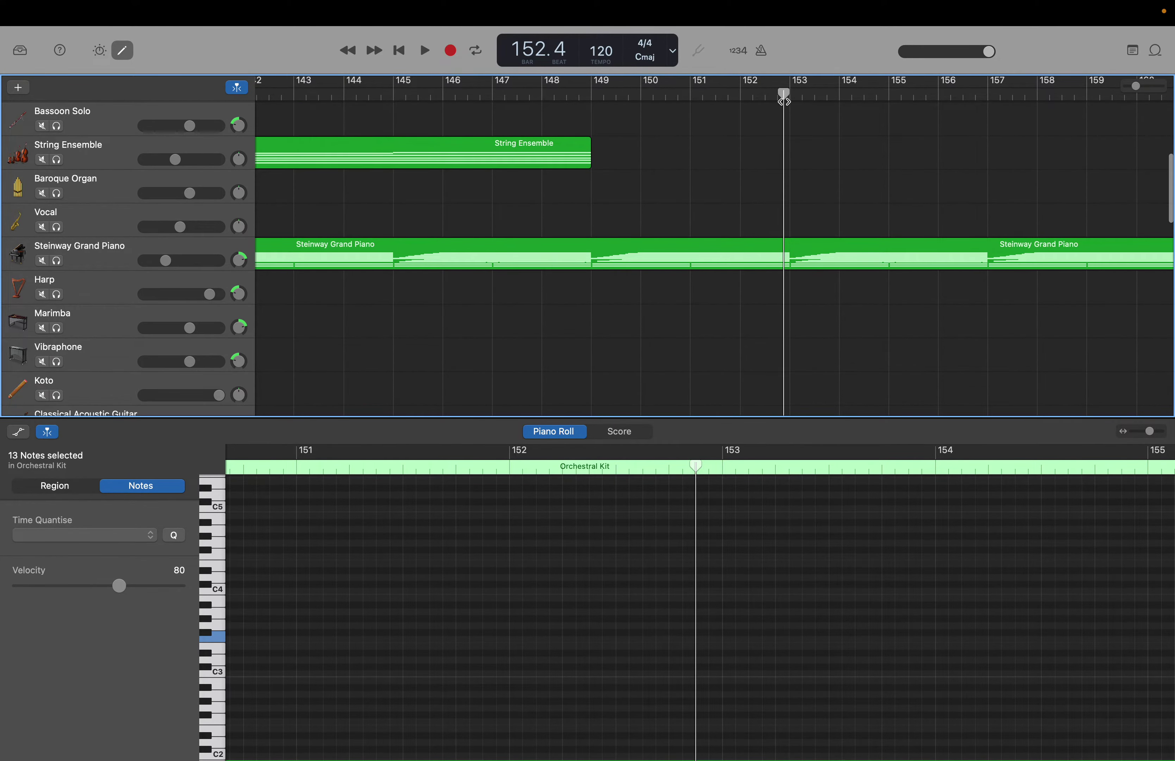
{"action": "left_click_drag", "start_coordinate": [784, 93], "coordinate": [642, 95]}
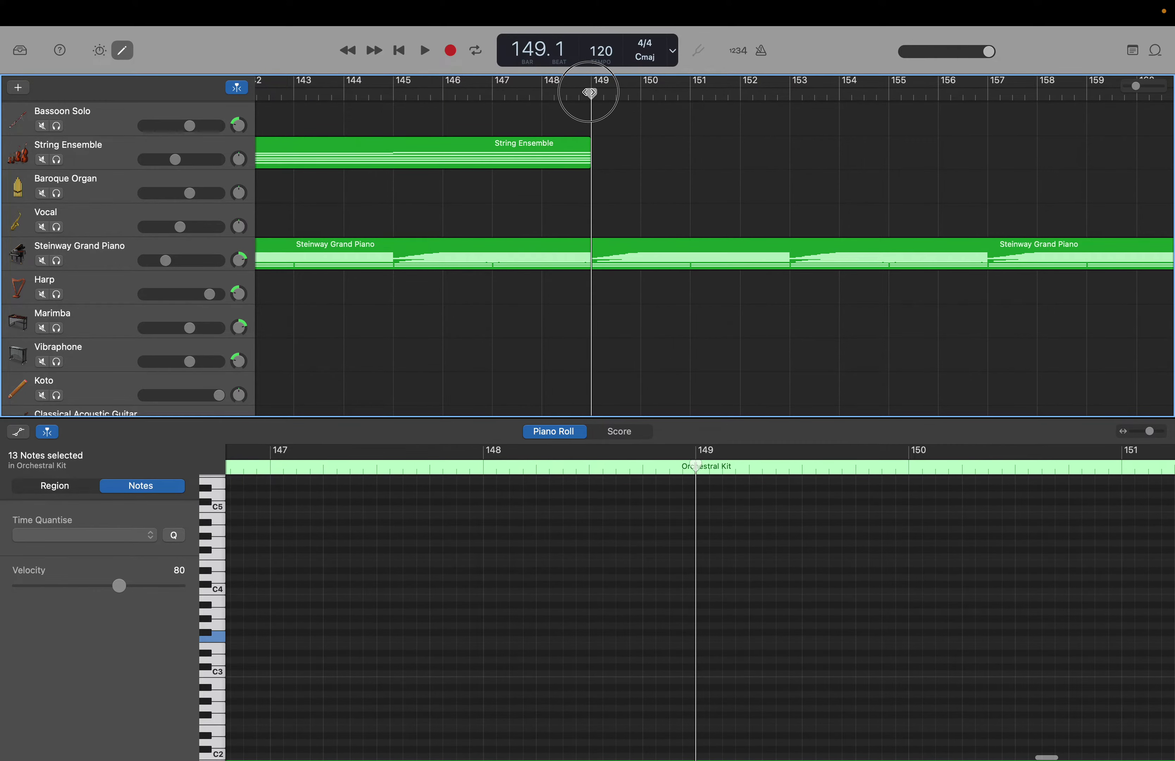
{"action": "key", "text": "space"}
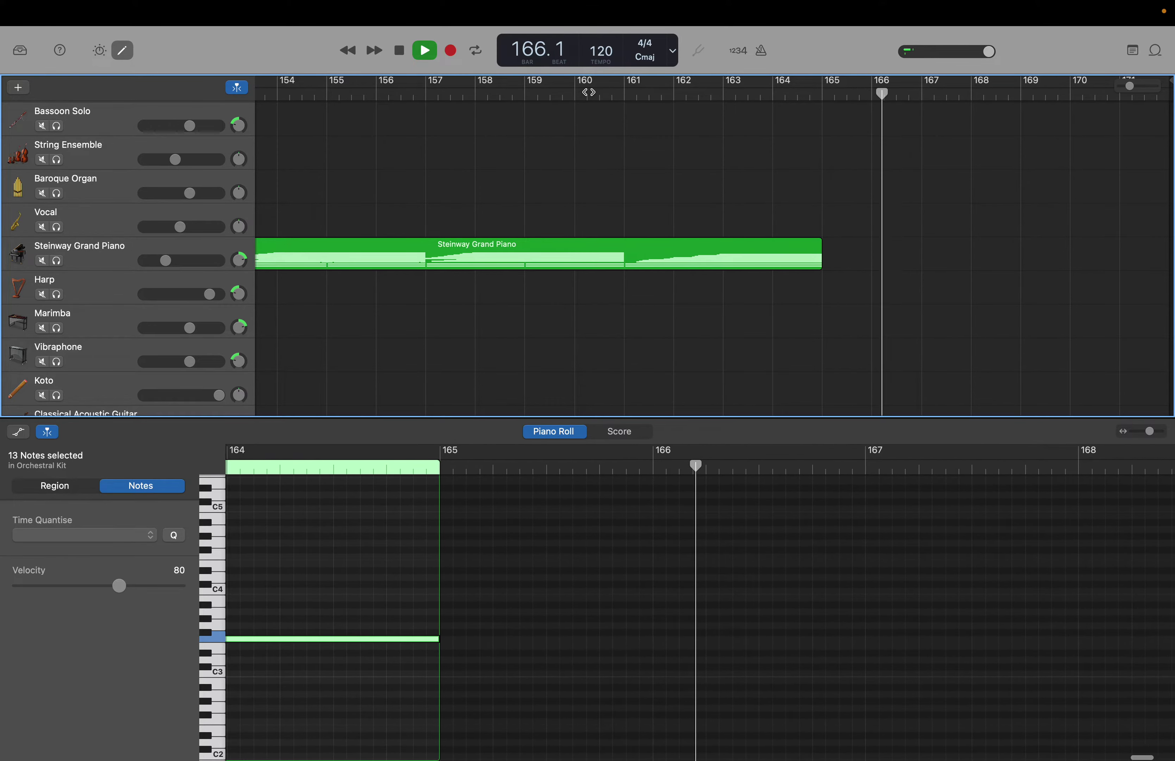
{"action": "key", "text": "space"}
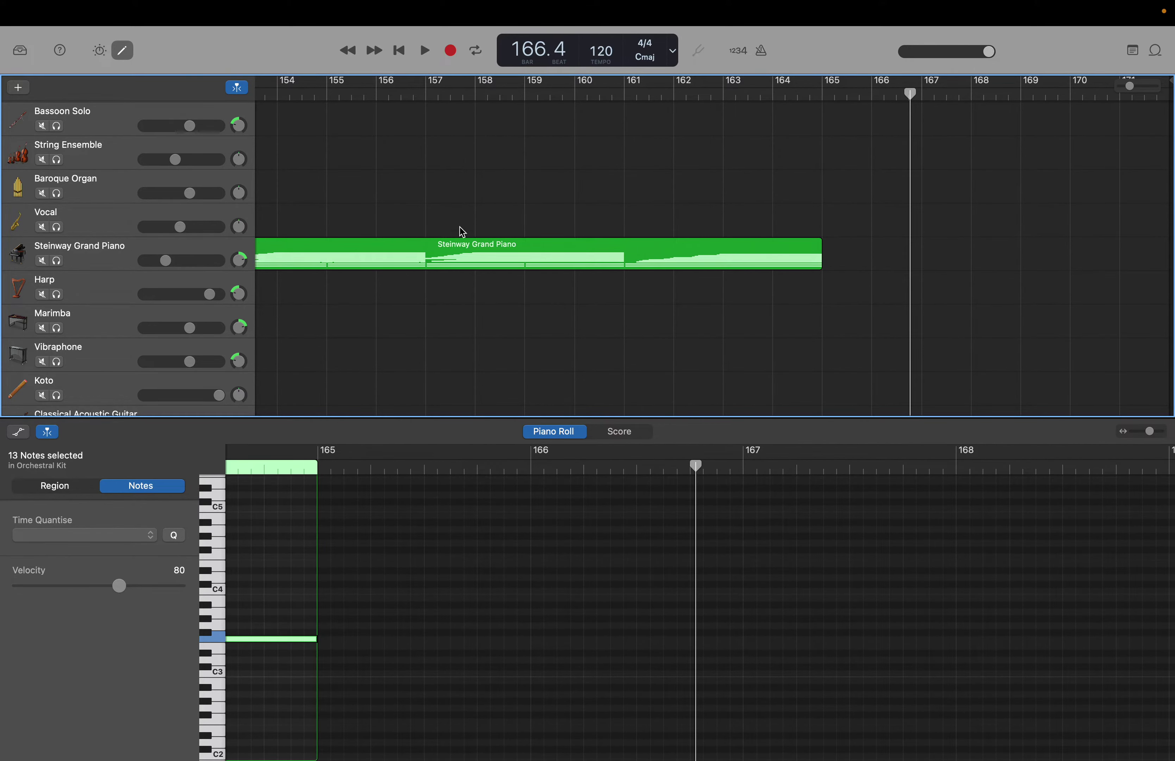
Extend the first Orchestral Kit track's region to bar 169 and lengthen its selected F3 notes so the last one ends there.
{"action": "left_click_drag", "start_coordinate": [320, 530], "coordinate": [905, 549]}
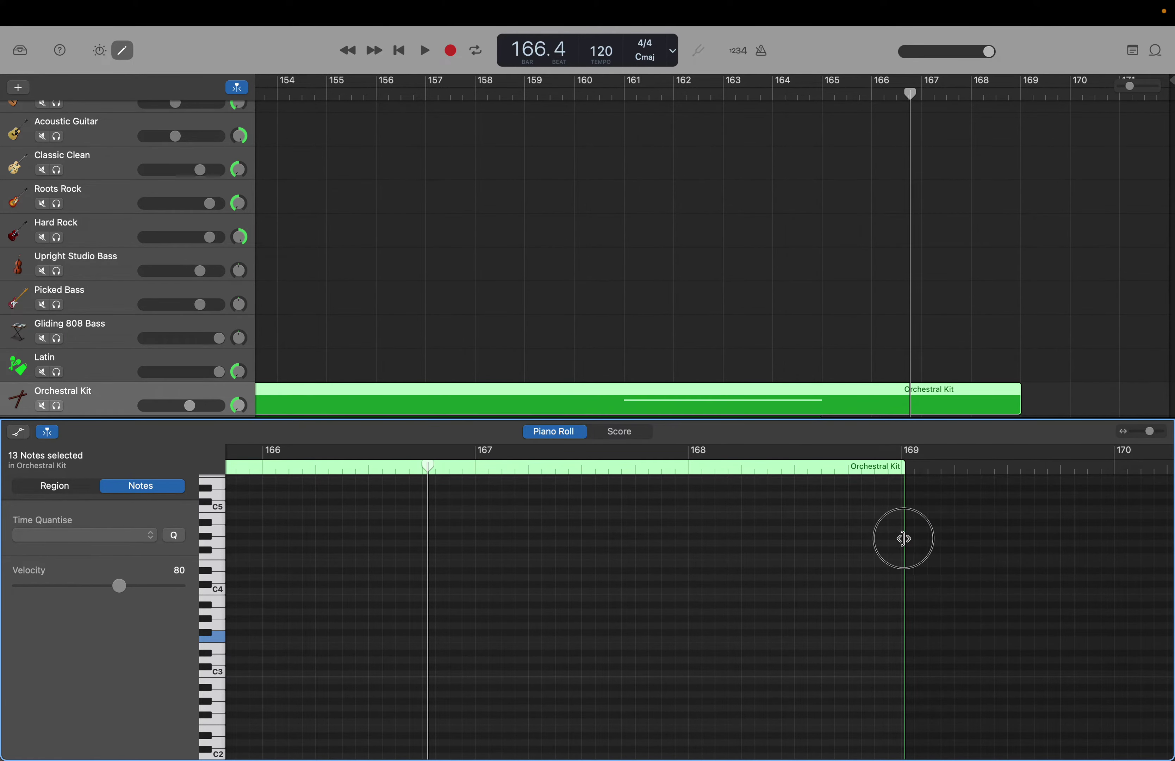
{"action": "scroll", "coordinate": [515, 537], "scroll_direction": "left", "scroll_amount": 5}
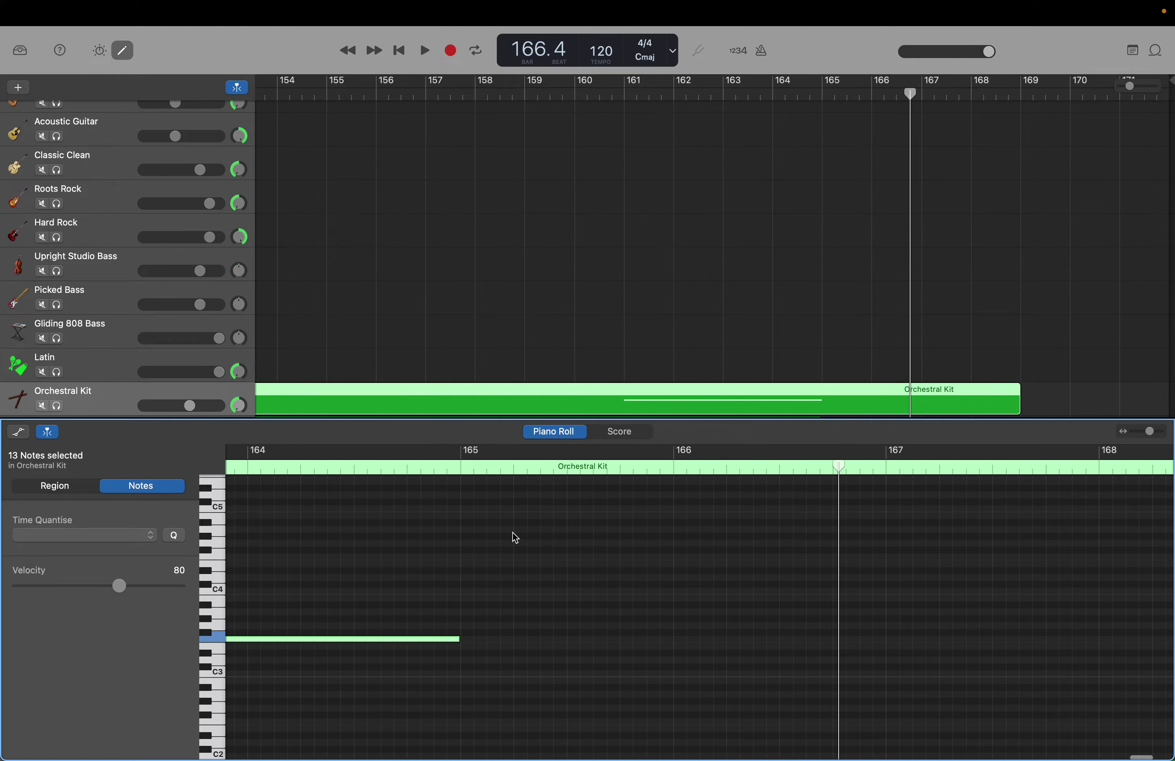
{"action": "scroll", "coordinate": [516, 537], "scroll_direction": "left", "scroll_amount": 1}
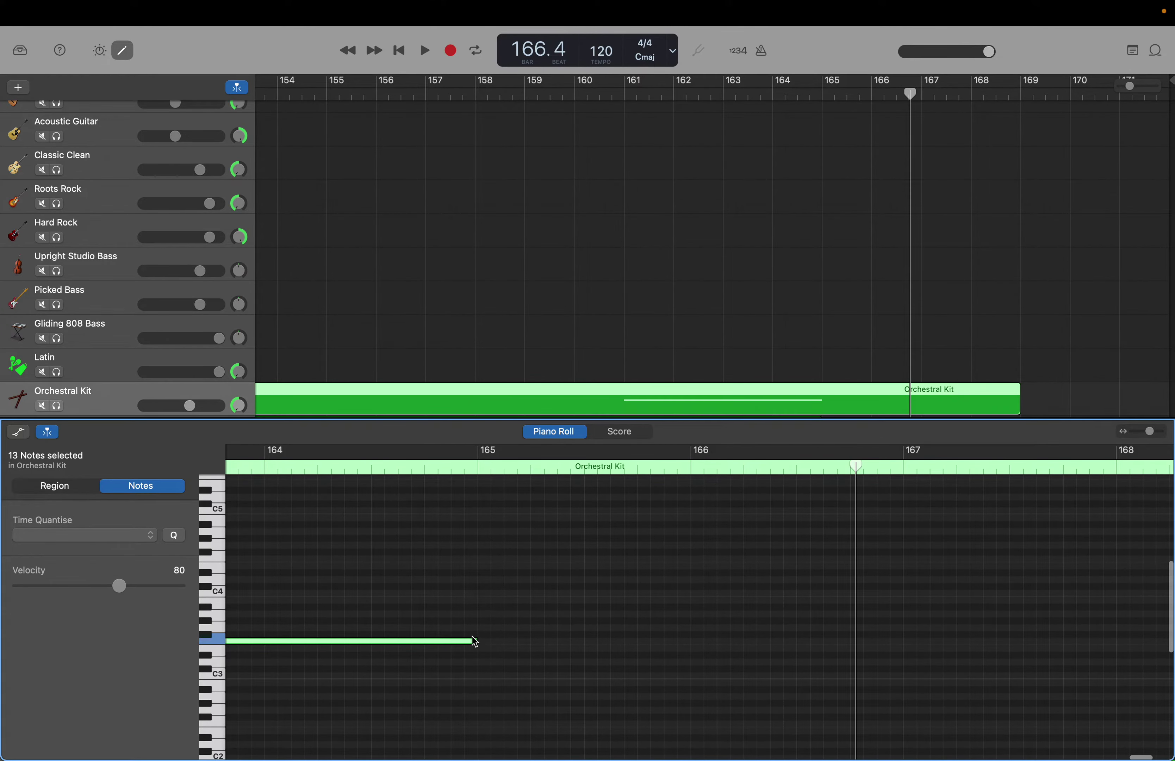
{"action": "left_click_drag", "start_coordinate": [473, 641], "coordinate": [914, 670]}
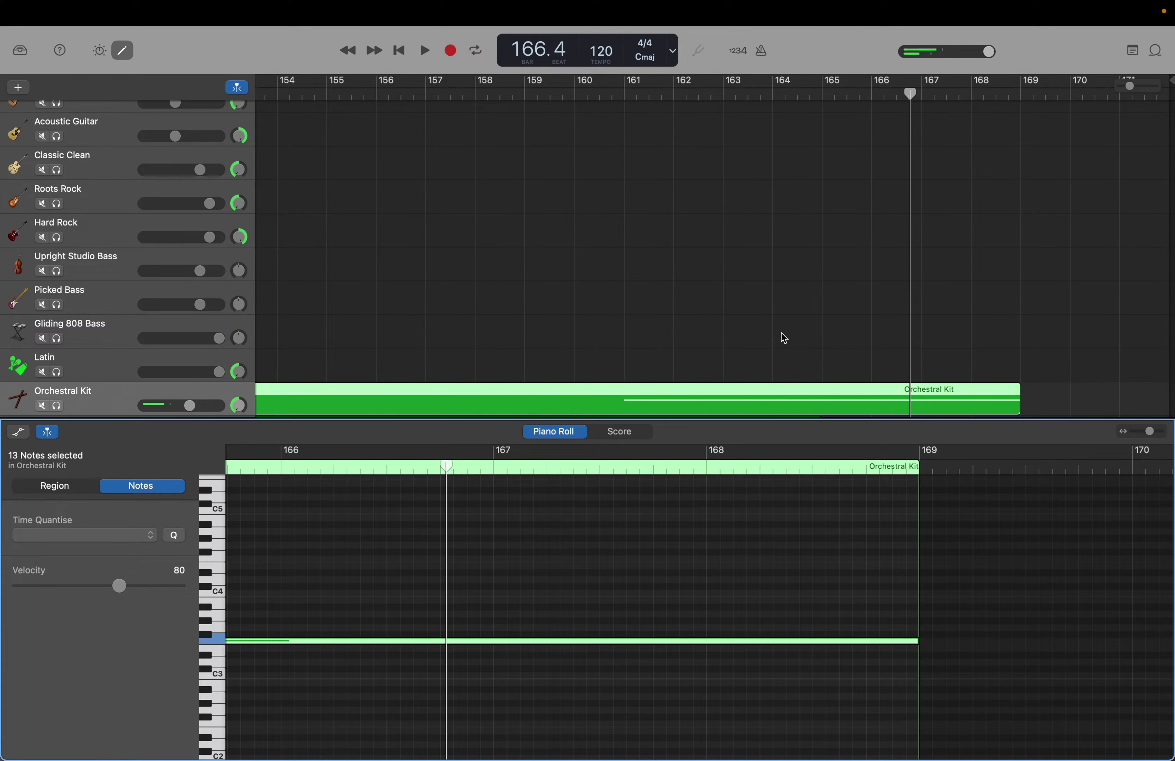
Extend the second Orchestral Kit track's region so it ends at bar 169.
{"action": "scroll", "coordinate": [784, 338], "scroll_direction": "down", "scroll_amount": 3}
{"action": "left_click", "coordinate": [774, 315]}
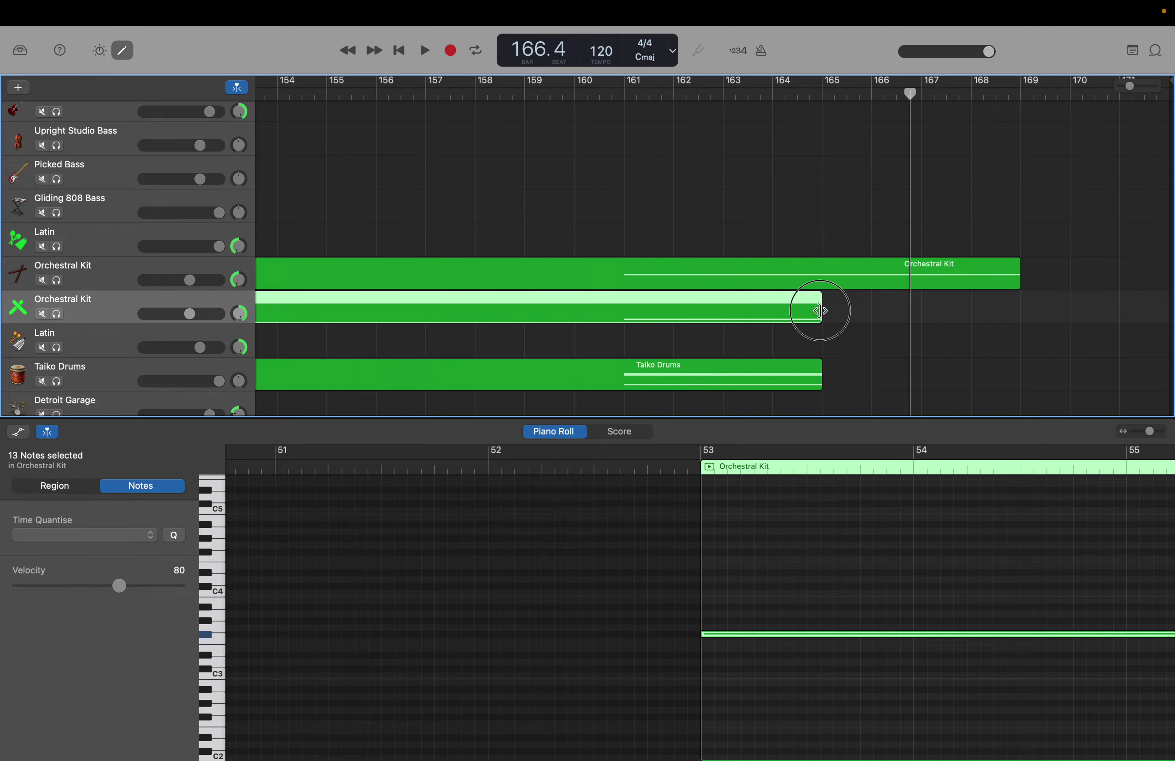
{"action": "left_click_drag", "start_coordinate": [819, 310], "coordinate": [1014, 315]}
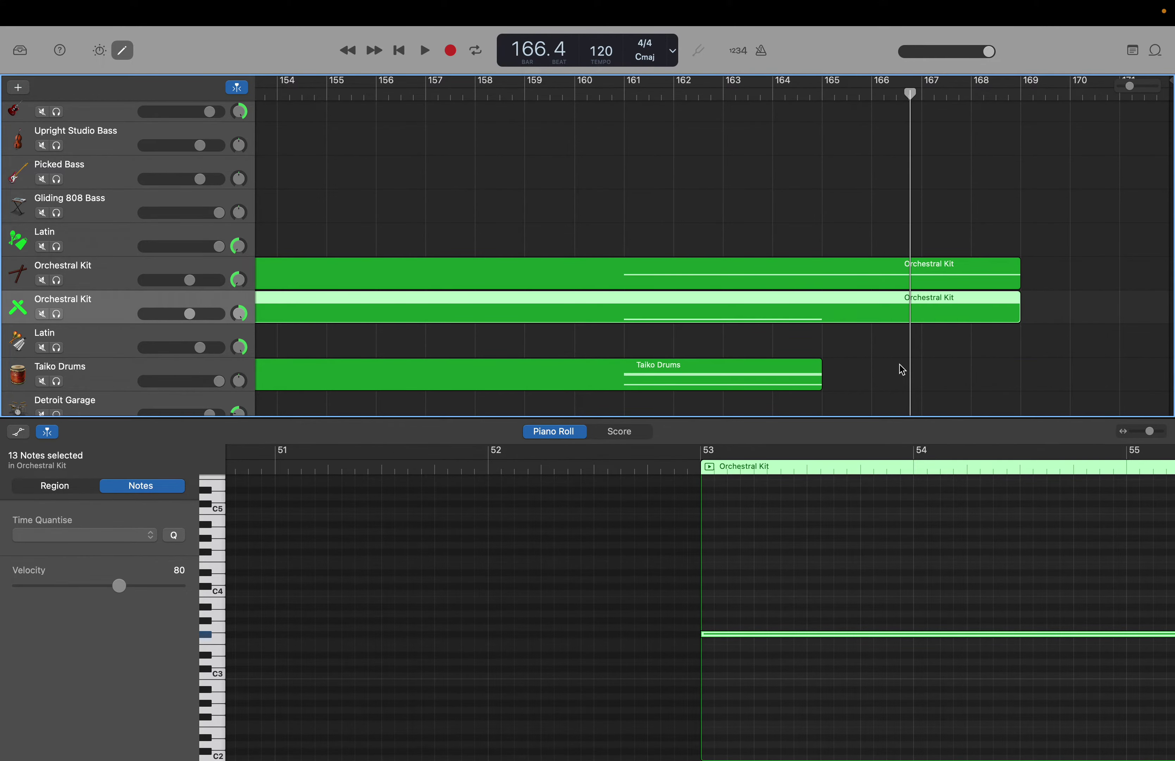
Lengthen the selected F#3 notes in the second Orchestral Kit region so the last one ends at bar 169.
{"action": "scroll", "coordinate": [886, 515], "scroll_direction": "right", "scroll_amount": 15}
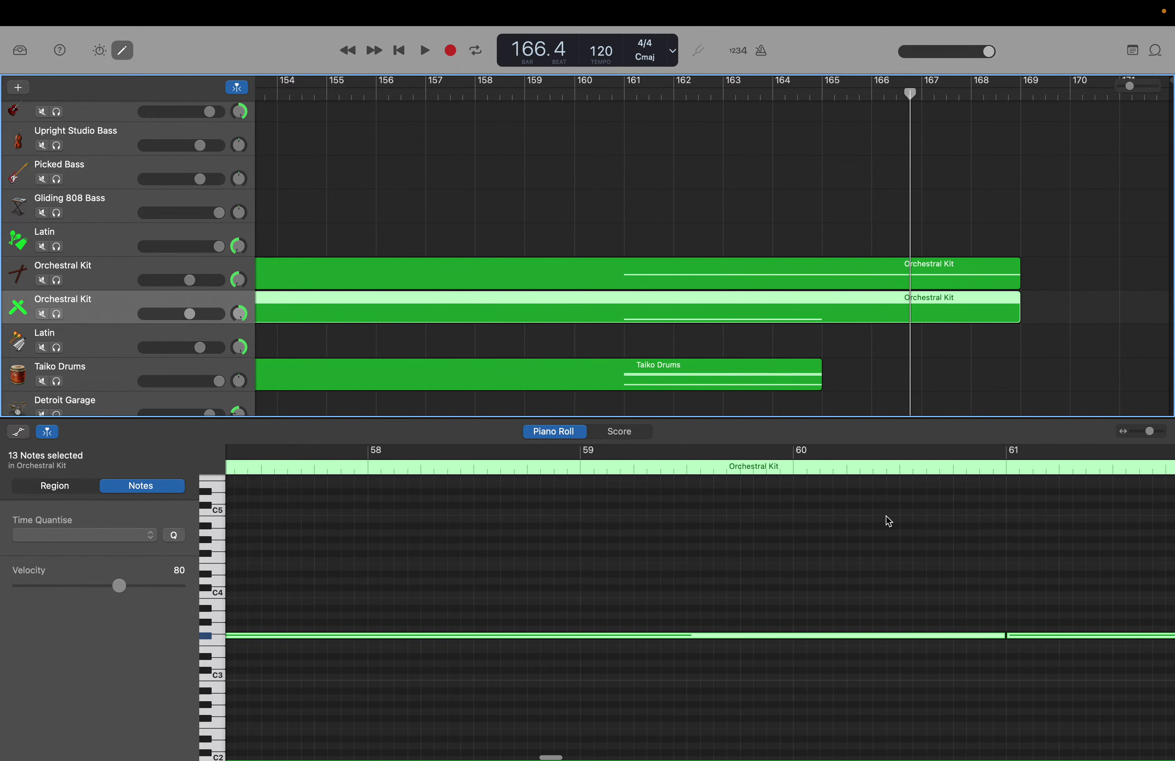
{"action": "scroll", "coordinate": [886, 516], "scroll_direction": "right", "scroll_amount": 20}
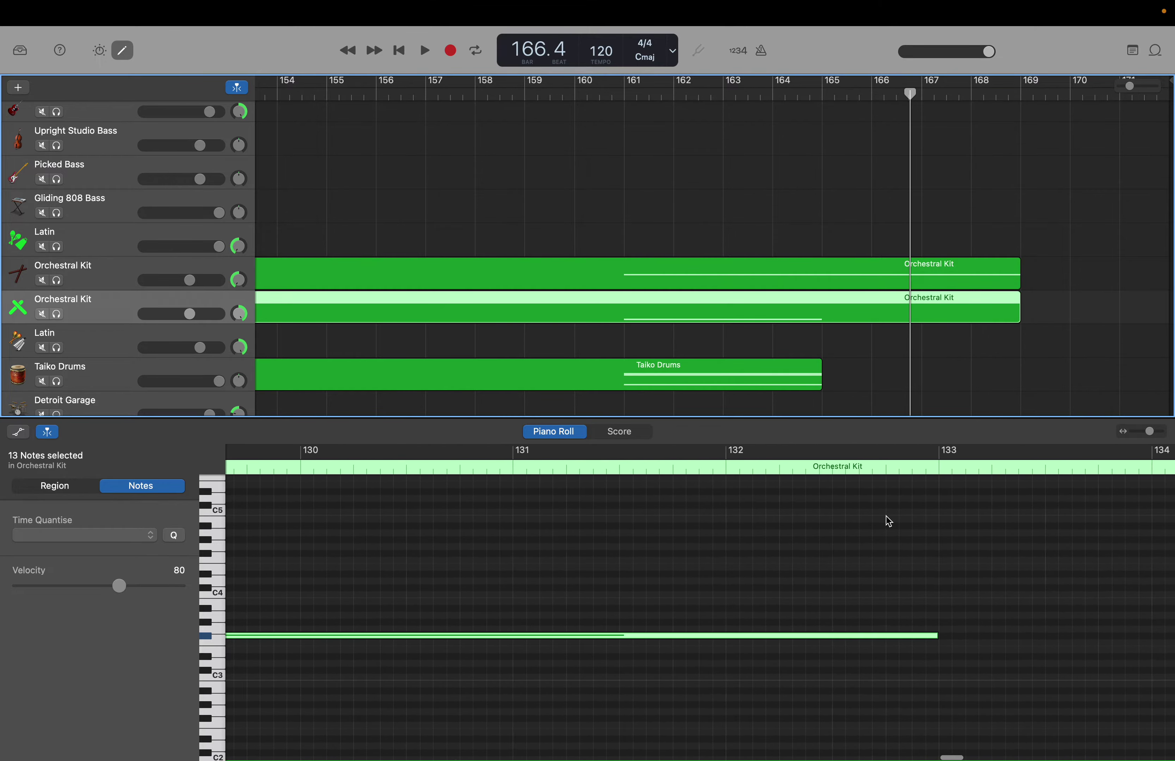
{"action": "scroll", "coordinate": [886, 516], "scroll_direction": "right", "scroll_amount": 6}
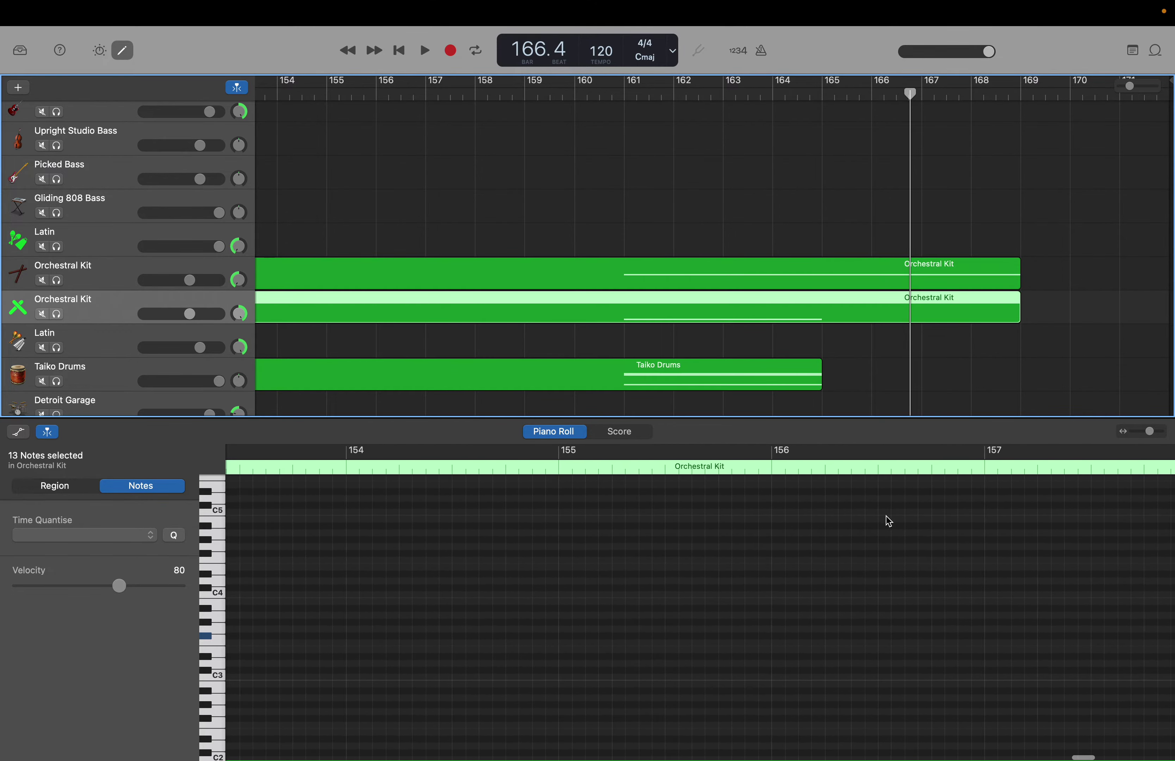
{"action": "scroll", "coordinate": [886, 520], "scroll_direction": "right", "scroll_amount": 2}
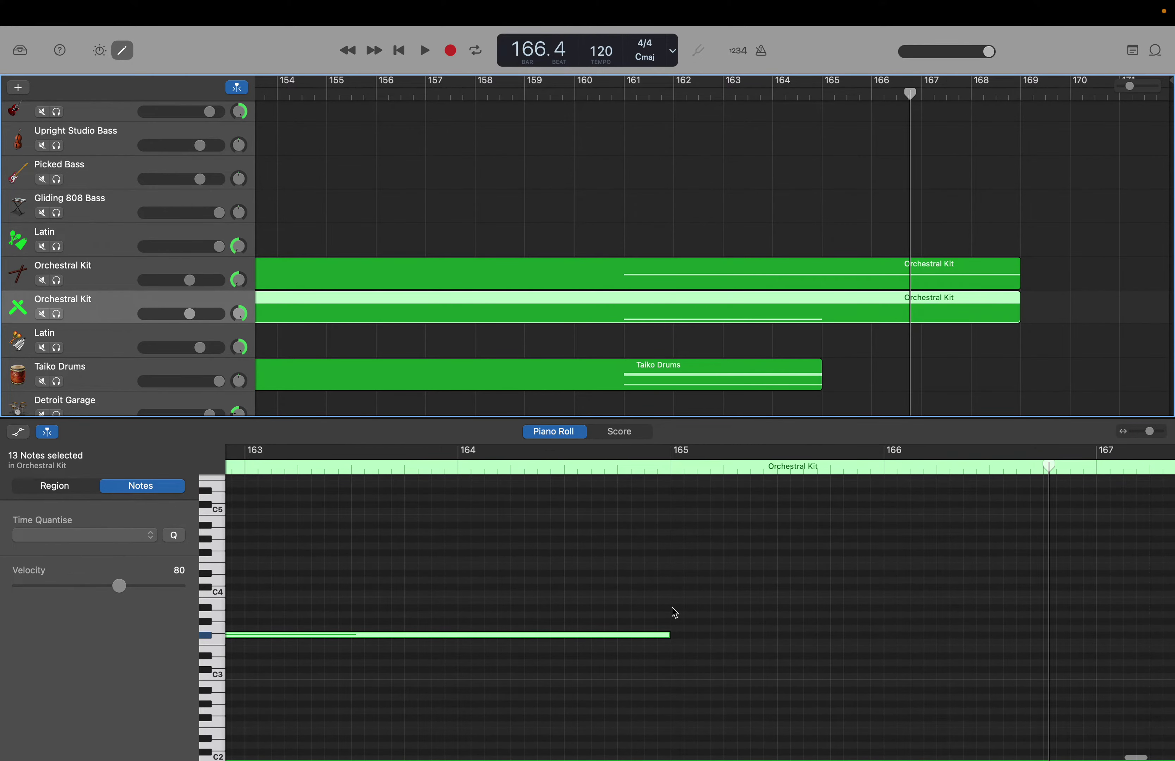
{"action": "left_click_drag", "start_coordinate": [667, 636], "coordinate": [980, 640]}
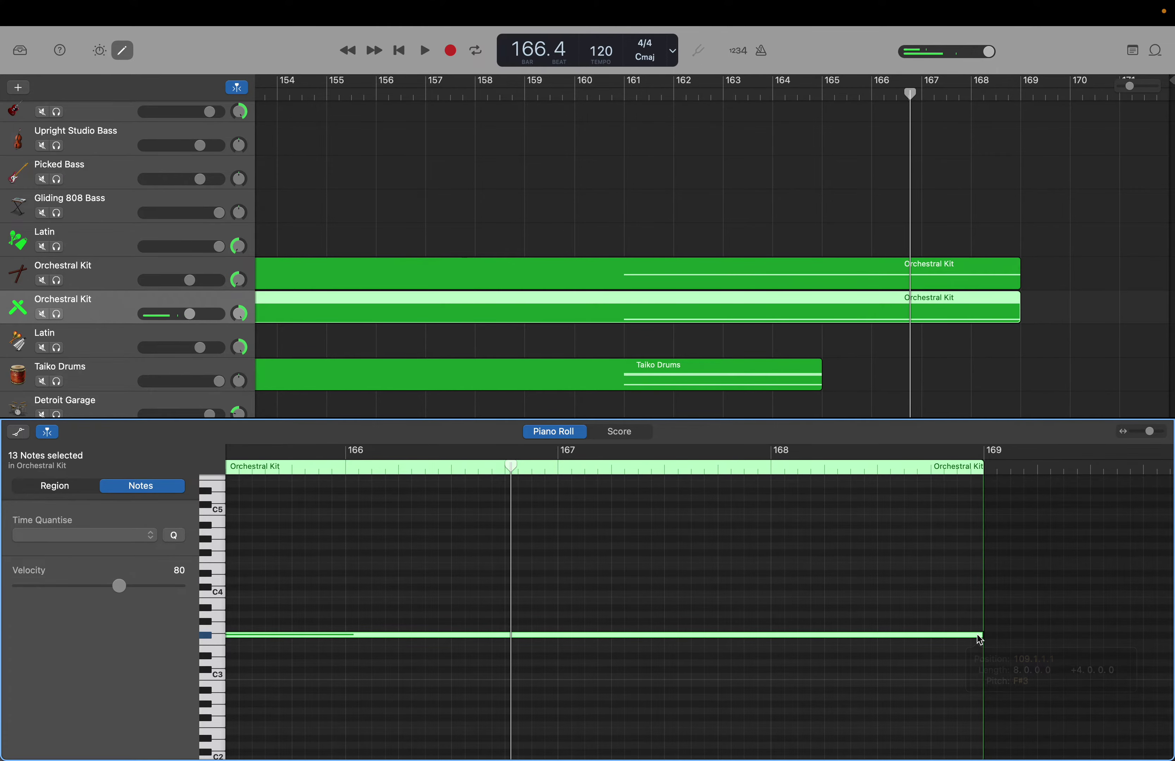
Extend the Taiko Drums region to bar 169 and lengthen its final F#2 note from bar 161 to end there.
{"action": "left_click", "coordinate": [792, 383]}
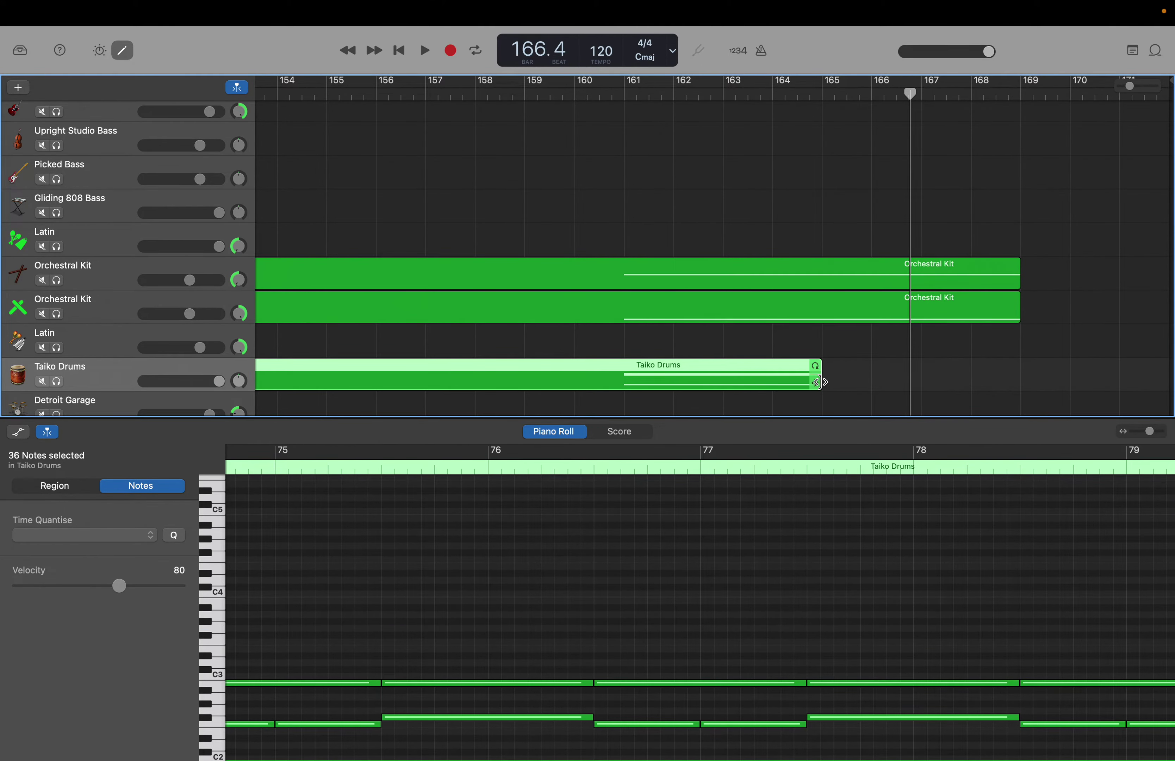
{"action": "left_click_drag", "start_coordinate": [820, 382], "coordinate": [1019, 382]}
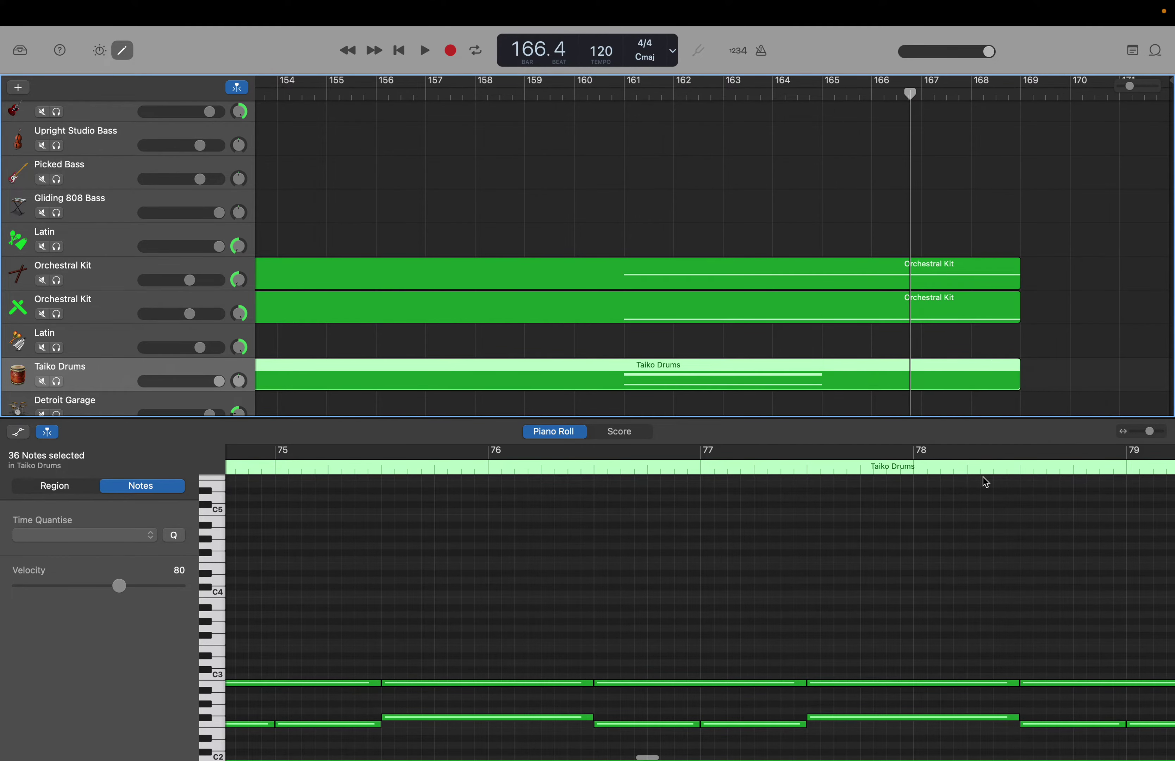
{"action": "scroll", "coordinate": [939, 575], "scroll_direction": "right", "scroll_amount": 15}
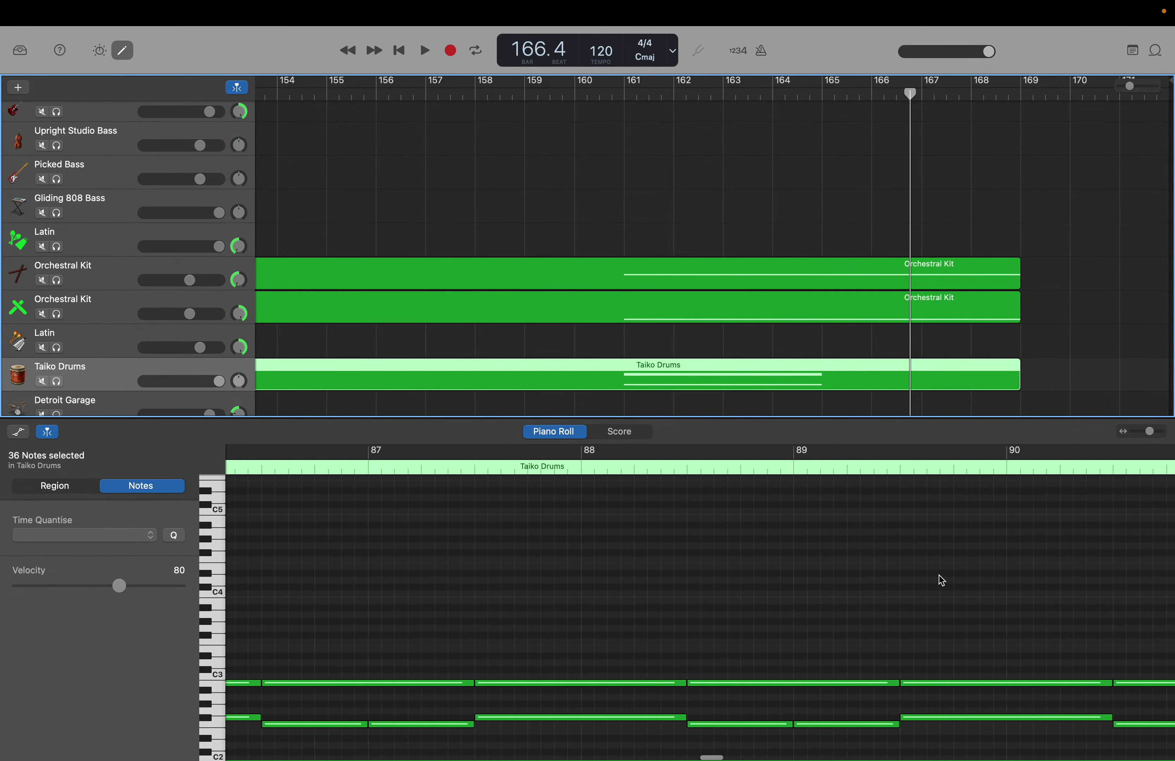
{"action": "scroll", "coordinate": [940, 575], "scroll_direction": "right", "scroll_amount": 15}
{"action": "scroll", "coordinate": [939, 575], "scroll_direction": "down", "scroll_amount": 3}
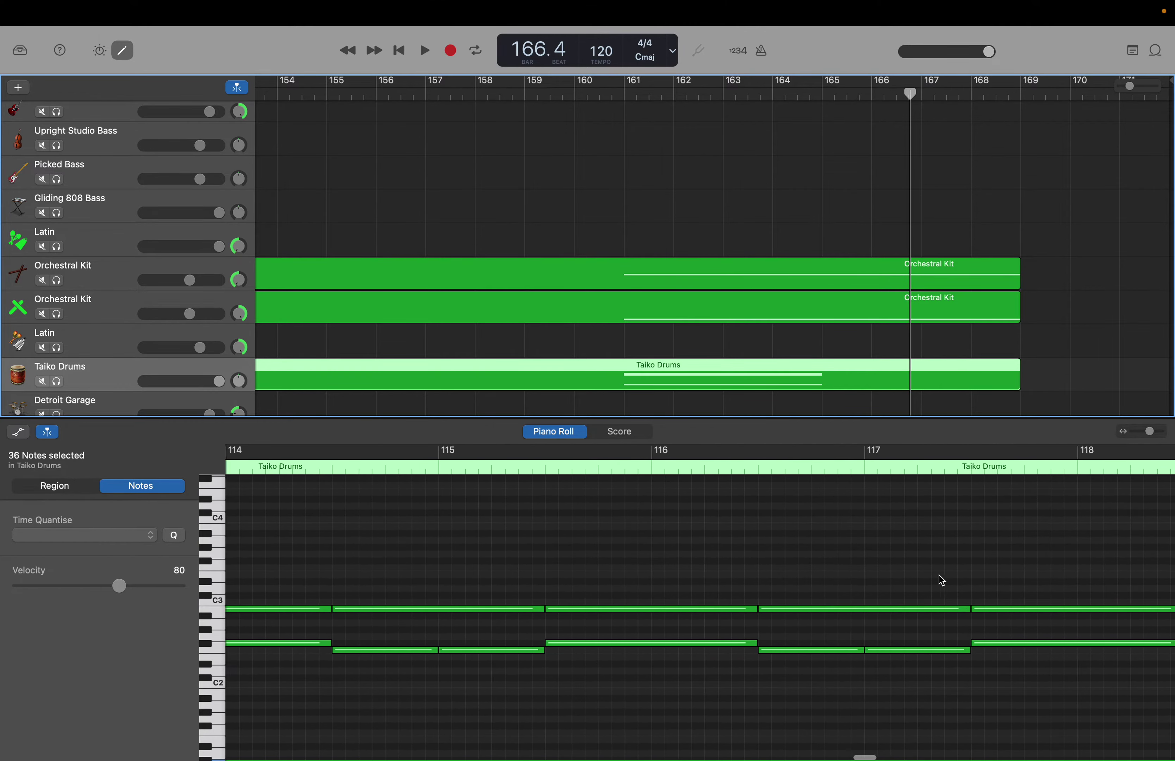
{"action": "scroll", "coordinate": [940, 575], "scroll_direction": "right", "scroll_amount": 18}
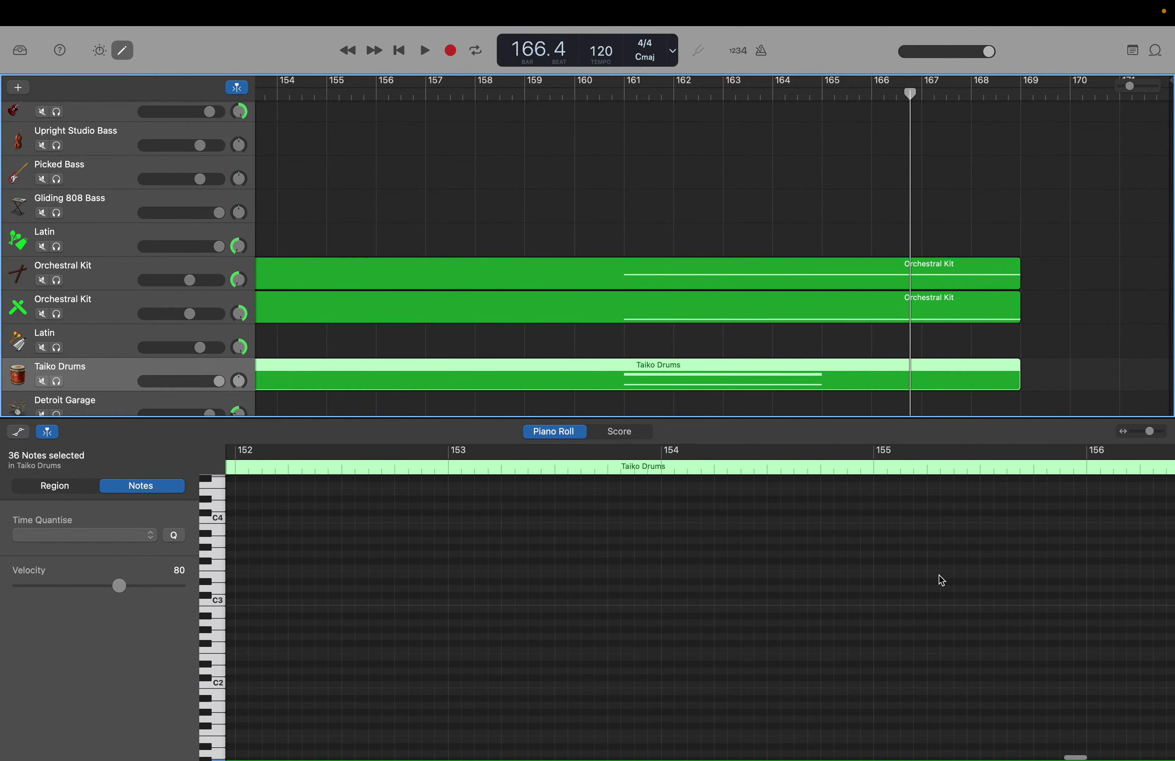
{"action": "scroll", "coordinate": [938, 576], "scroll_direction": "right", "scroll_amount": 8}
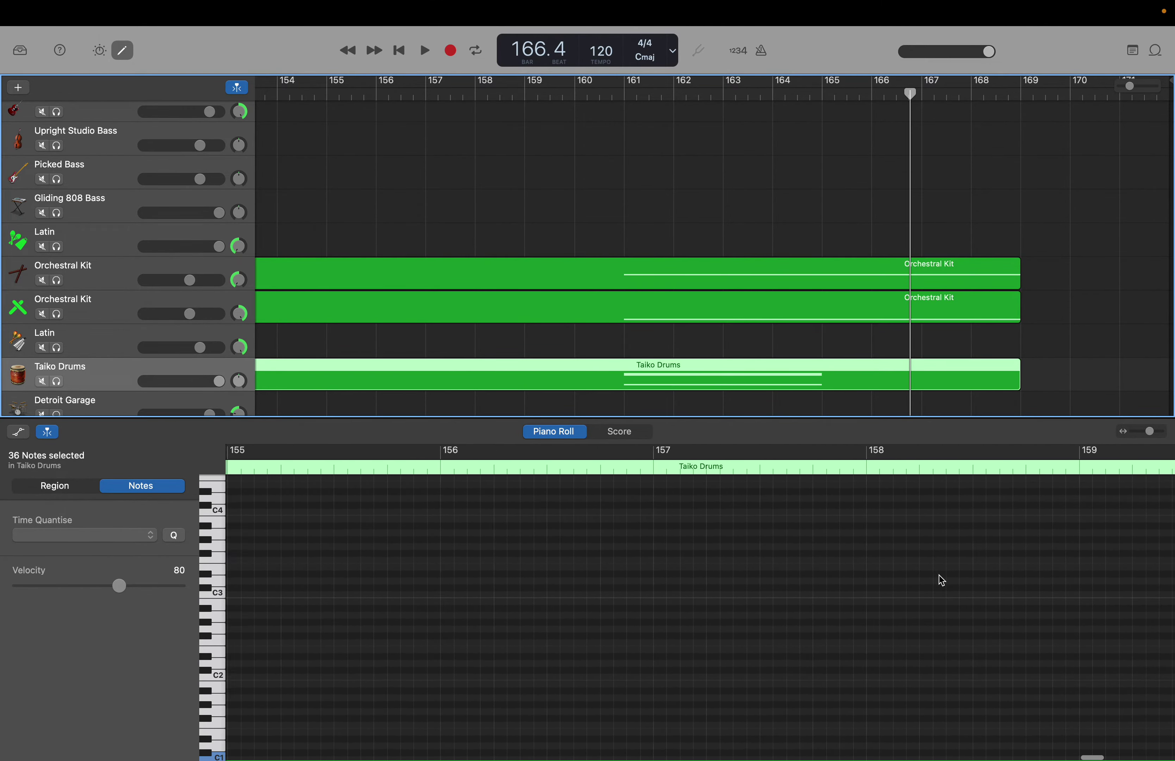
{"action": "scroll", "coordinate": [939, 575], "scroll_direction": "left", "scroll_amount": 3}
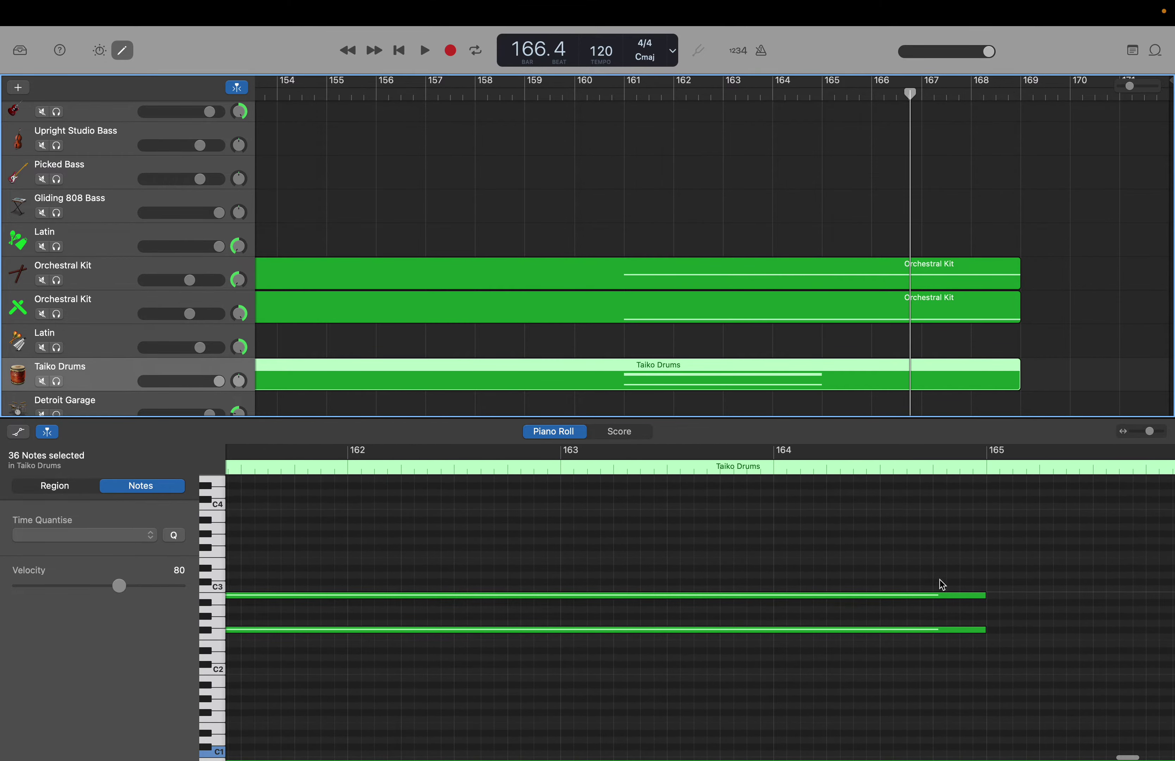
{"action": "left_click", "coordinate": [939, 592]}
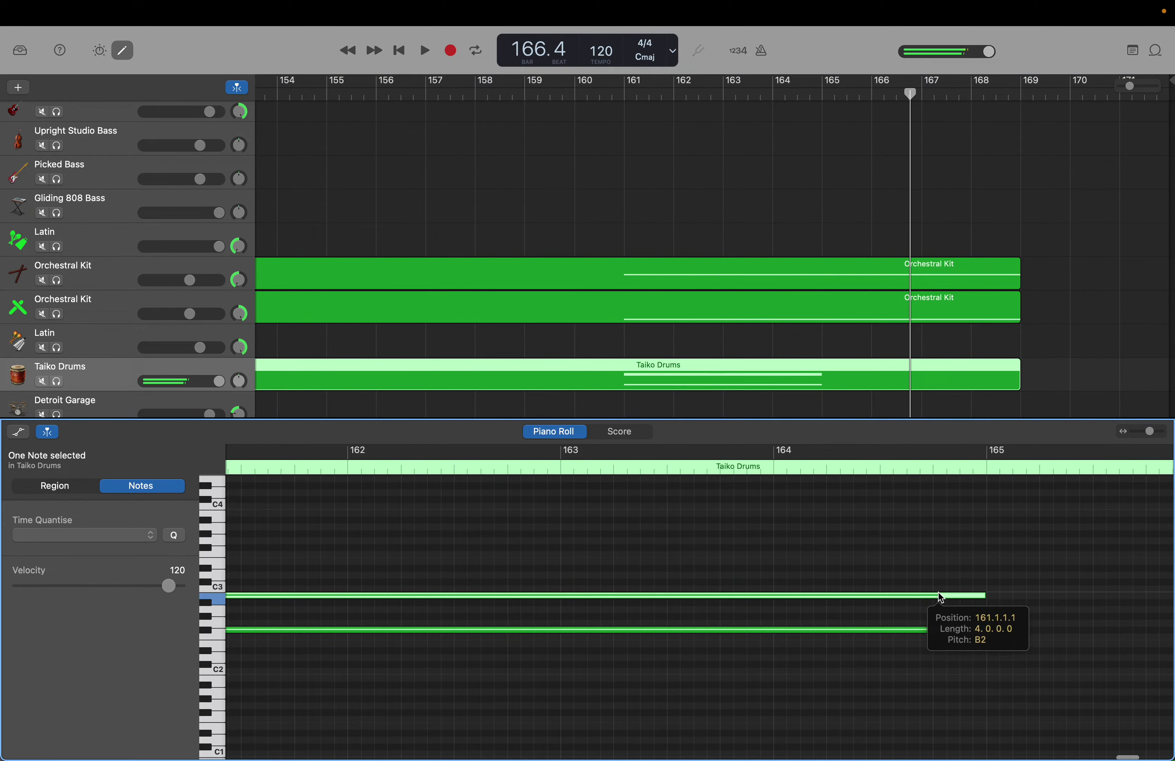
{"action": "left_click", "coordinate": [932, 630]}
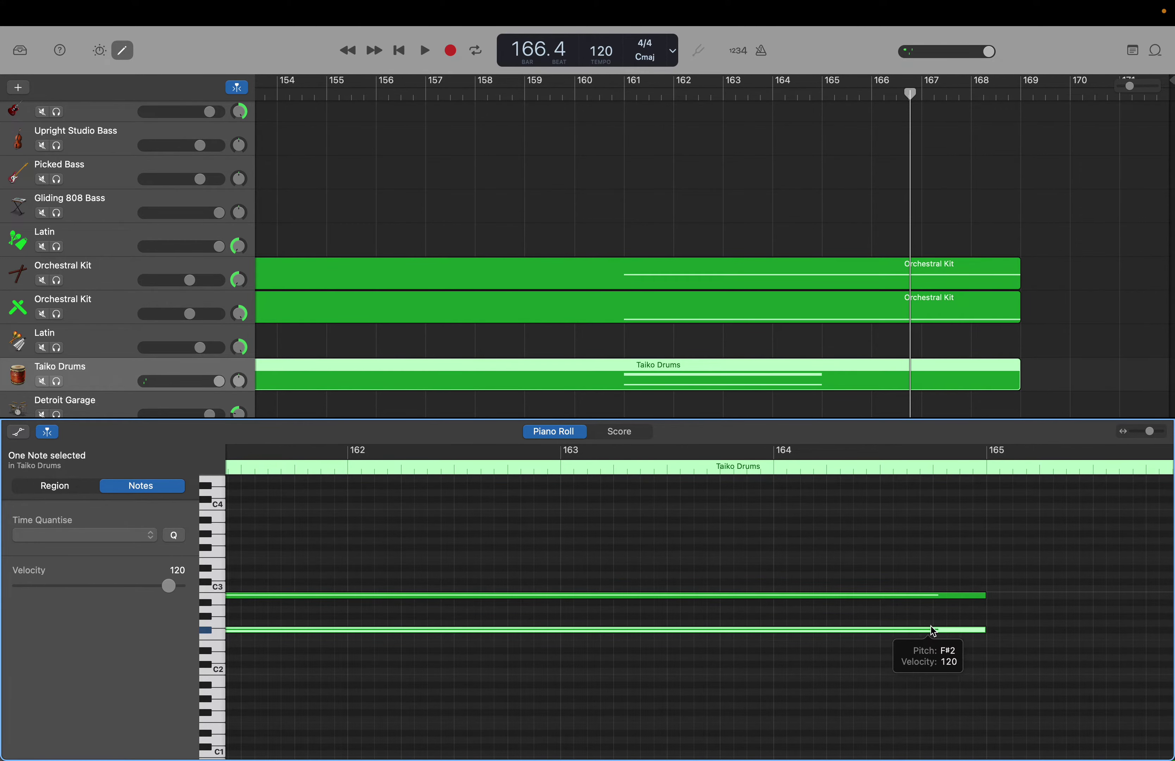
{"action": "left_click_drag", "start_coordinate": [983, 633], "coordinate": [931, 655]}
{"action": "scroll", "coordinate": [933, 661], "scroll_direction": "left", "scroll_amount": 5}
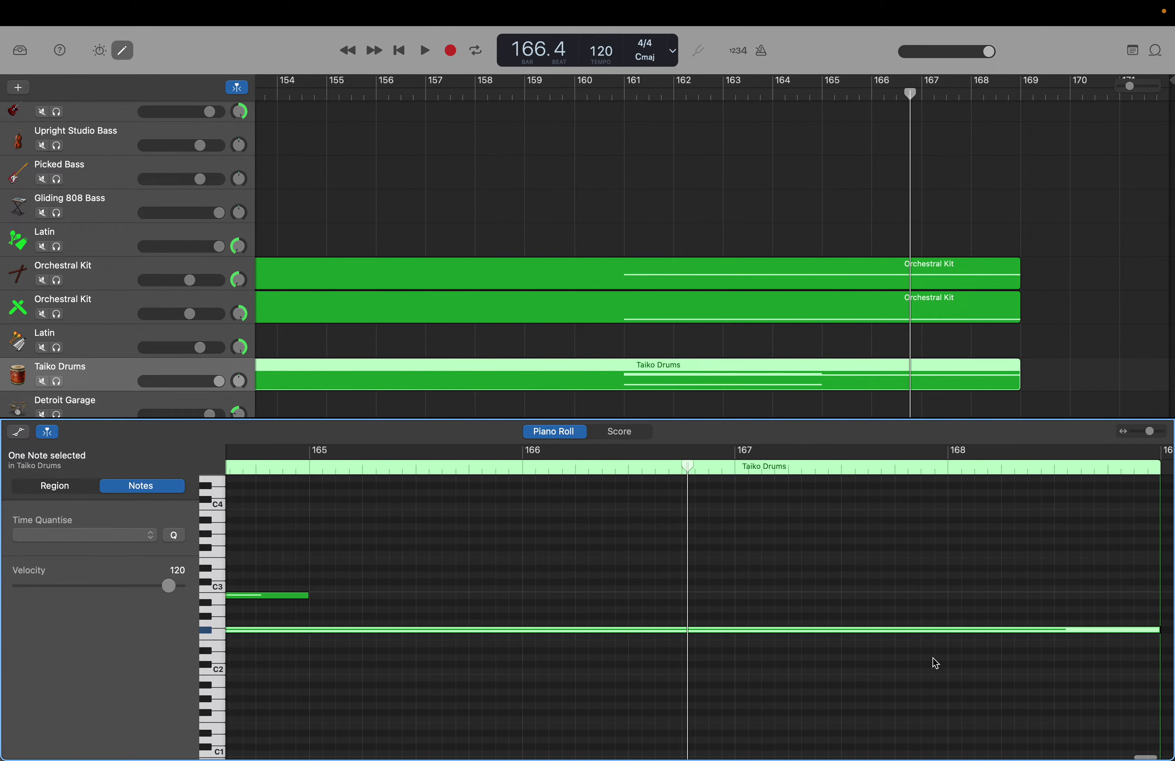
Lengthen the final Taiko Drums B2 note and the low note just below C0 so both end at bar 169.
{"action": "left_click_drag", "start_coordinate": [473, 594], "coordinate": [894, 635]}
{"action": "scroll", "coordinate": [895, 636], "scroll_direction": "left", "scroll_amount": 5}
{"action": "scroll", "coordinate": [895, 636], "scroll_direction": "down", "scroll_amount": 5}
{"action": "scroll", "coordinate": [894, 636], "scroll_direction": "left", "scroll_amount": 5}
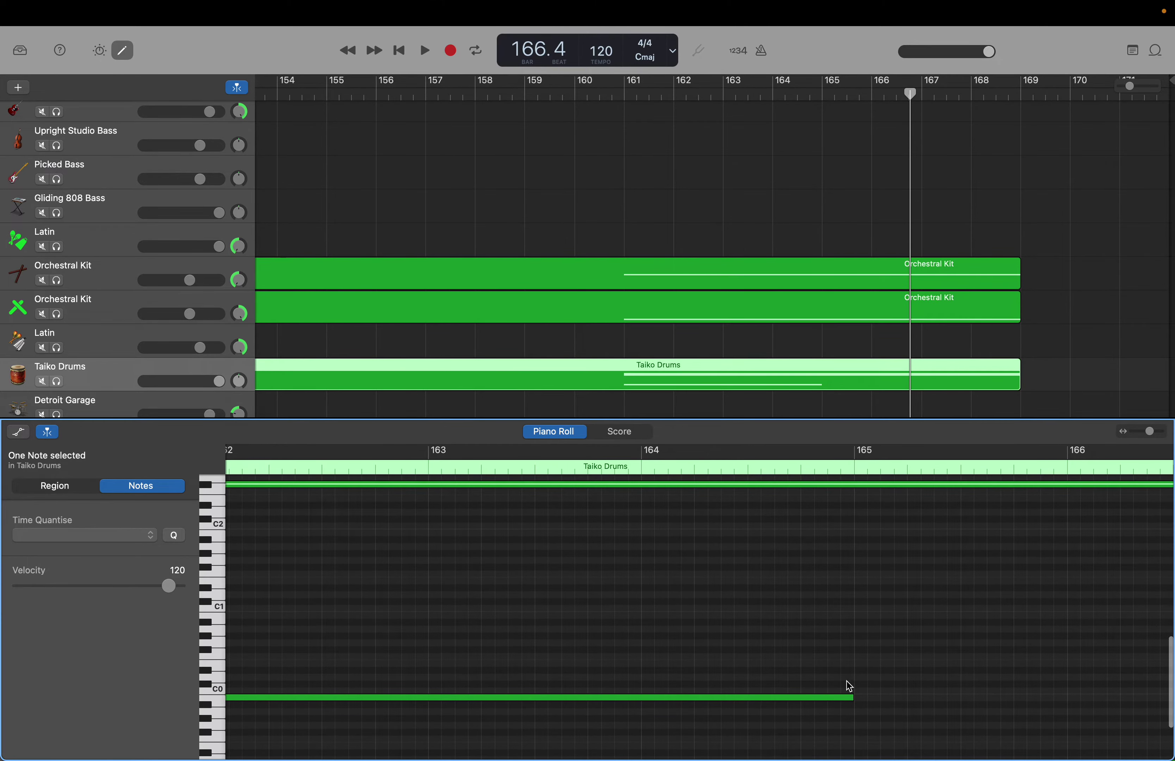
{"action": "mouse_move", "coordinate": [855, 700]}
{"action": "left_mouse_down"}
{"action": "mouse_move", "coordinate": [1165, 694]}
{"action": "mouse_move", "coordinate": [848, 695]}
{"action": "left_mouse_up"}
{"action": "scroll", "coordinate": [848, 694], "scroll_direction": "left", "scroll_amount": 5}
{"action": "scroll", "coordinate": [847, 694], "scroll_direction": "down", "scroll_amount": 1}
{"action": "scroll", "coordinate": [848, 694], "scroll_direction": "left", "scroll_amount": 10}
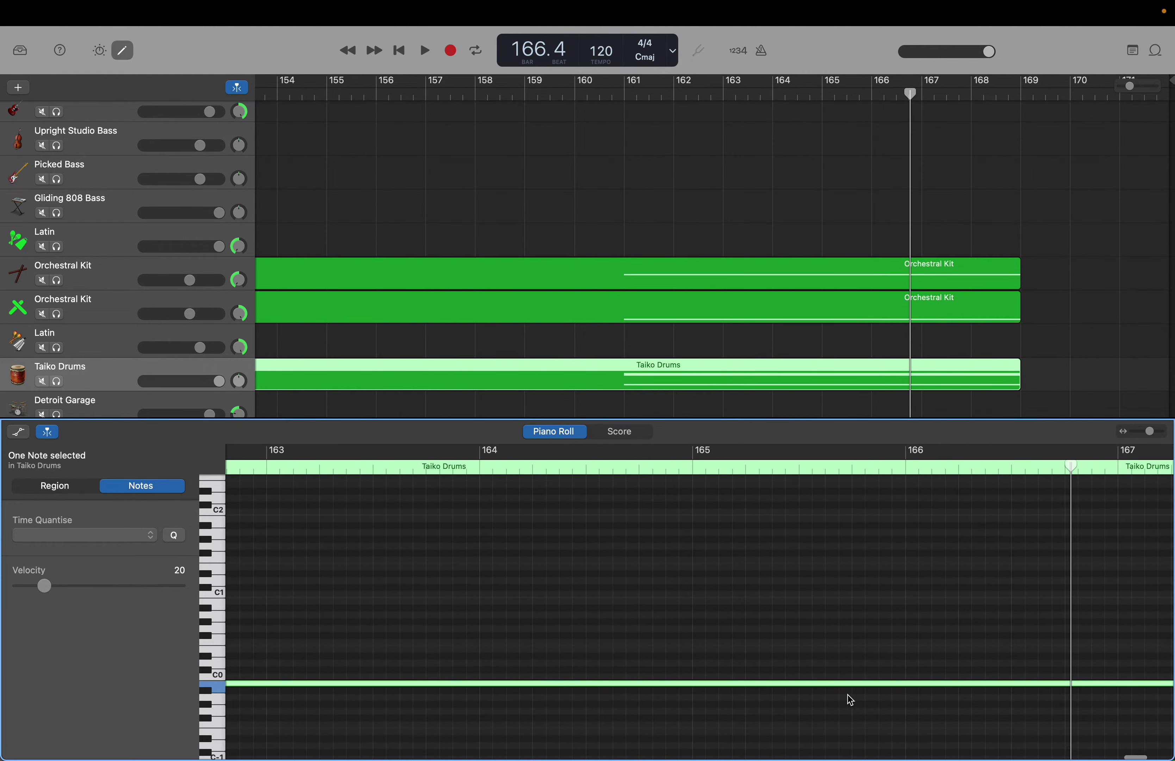
Add a C1 note at bar 161 in the Taiko Drums region, based on the bar 145 note, and lengthen it to bar 169.
{"action": "scroll", "coordinate": [847, 695], "scroll_direction": "up", "scroll_amount": 2}
{"action": "scroll", "coordinate": [840, 691], "scroll_direction": "left", "scroll_amount": 1}
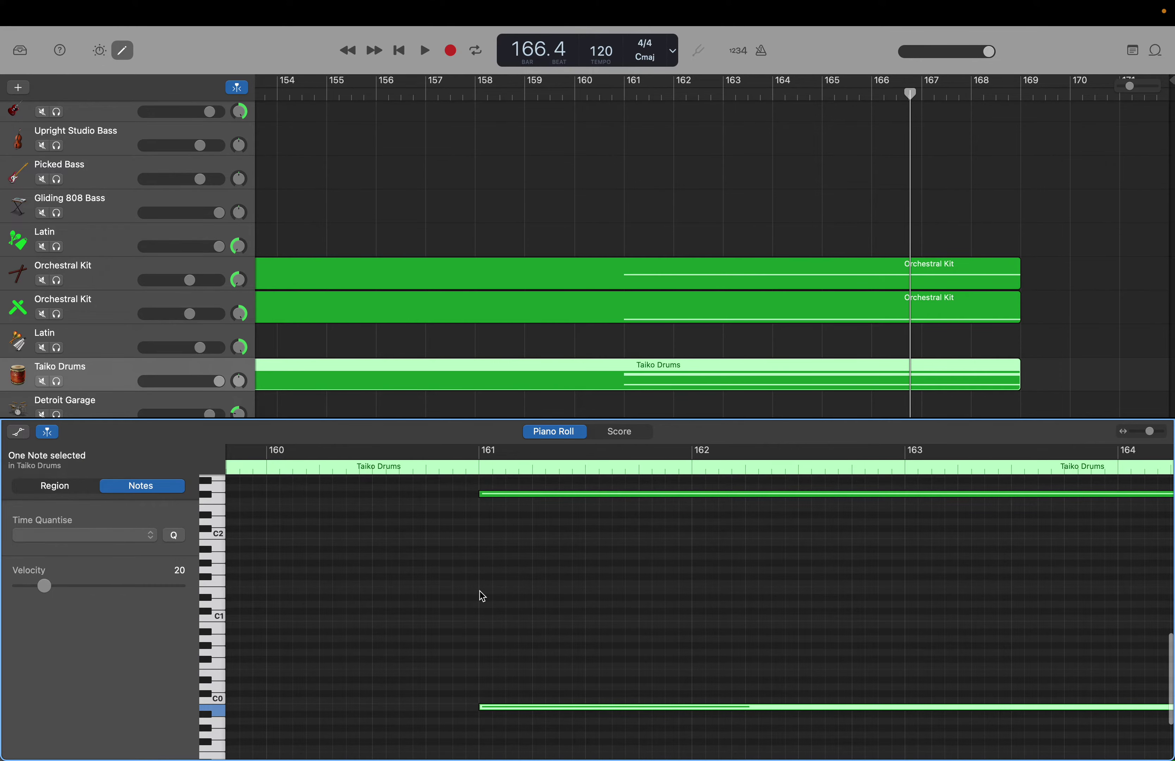
{"action": "scroll", "coordinate": [409, 572], "scroll_direction": "left", "scroll_amount": 20}
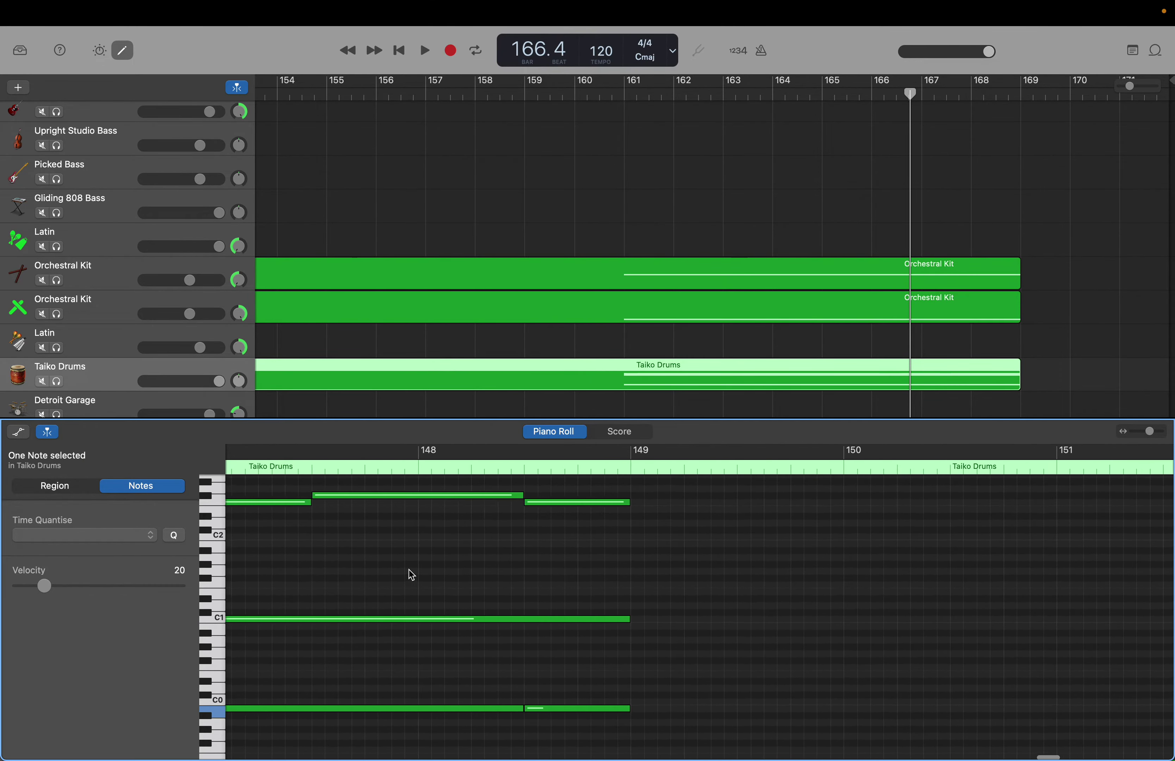
{"action": "left_click", "coordinate": [391, 617]}
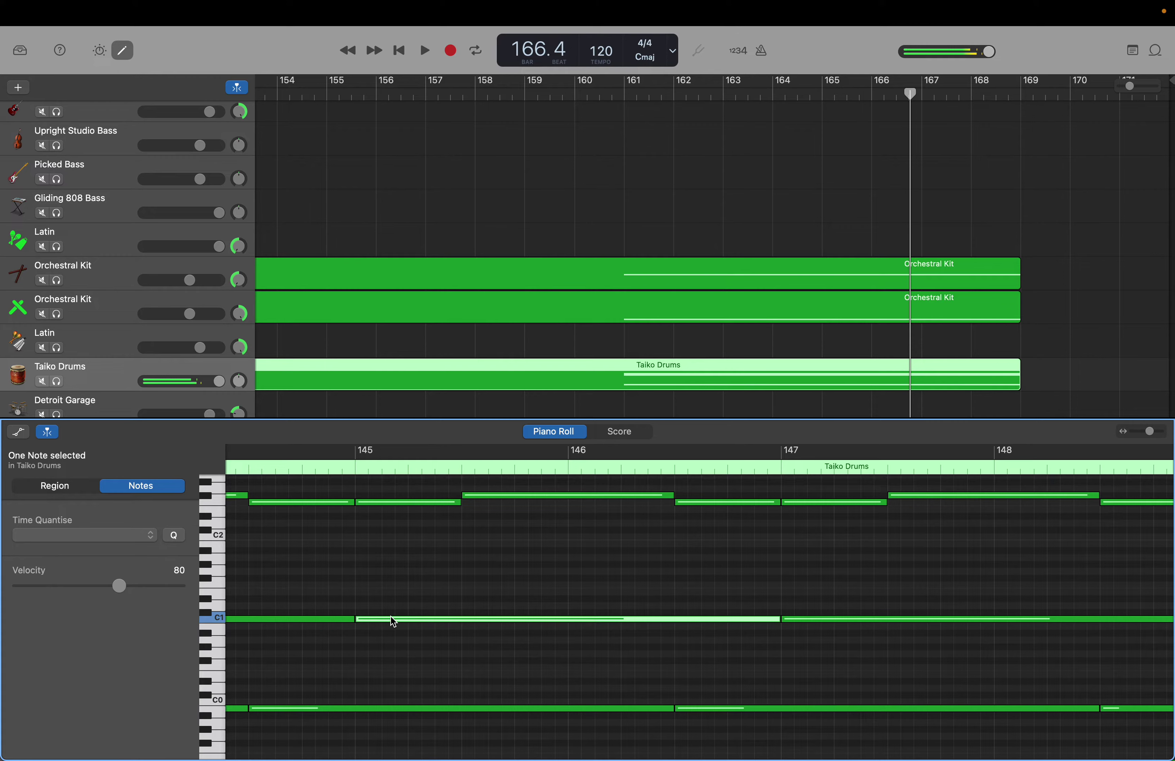
{"action": "scroll", "coordinate": [593, 589], "scroll_direction": "right", "scroll_amount": 20}
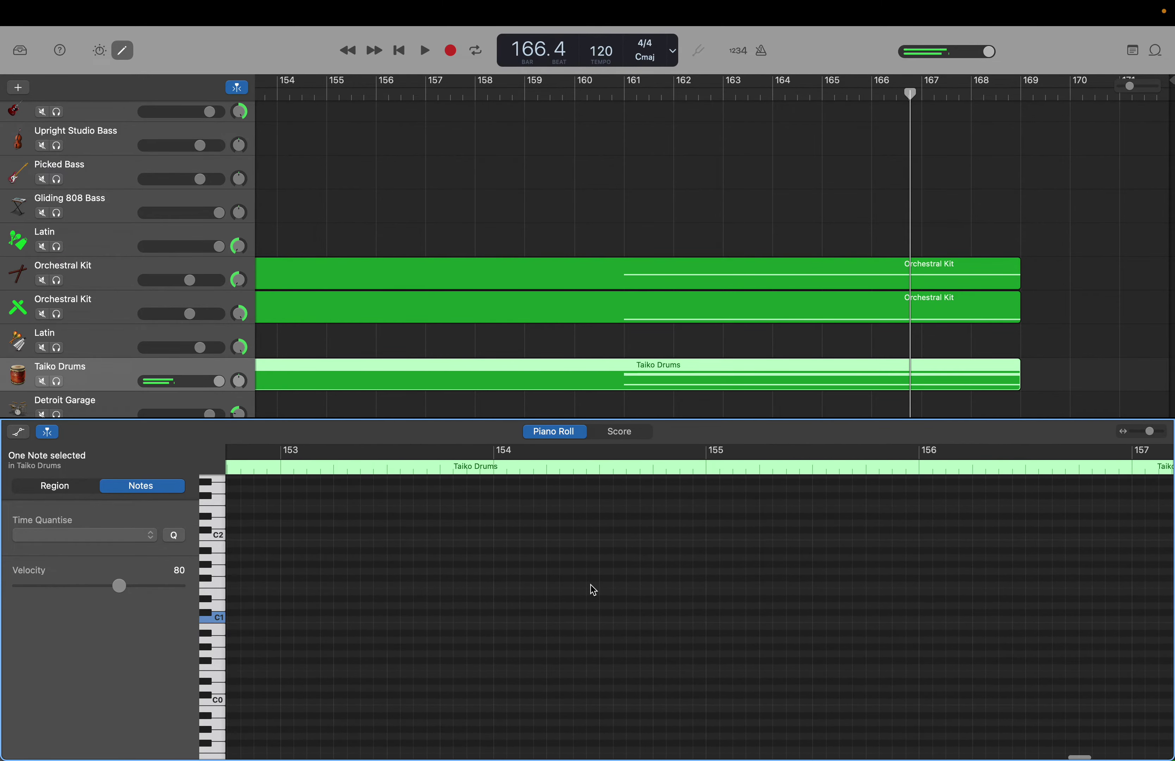
{"action": "scroll", "coordinate": [593, 589], "scroll_direction": "right", "scroll_amount": 5}
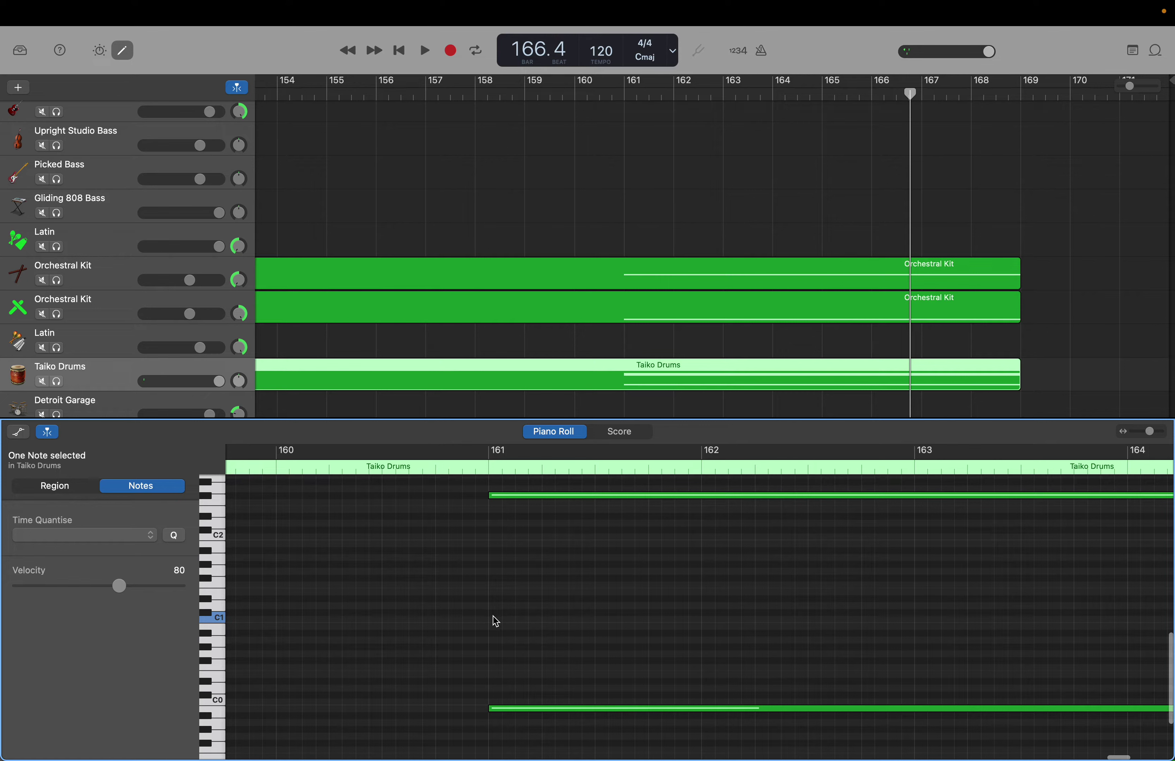
{"action": "left_click", "coordinate": [504, 625]}
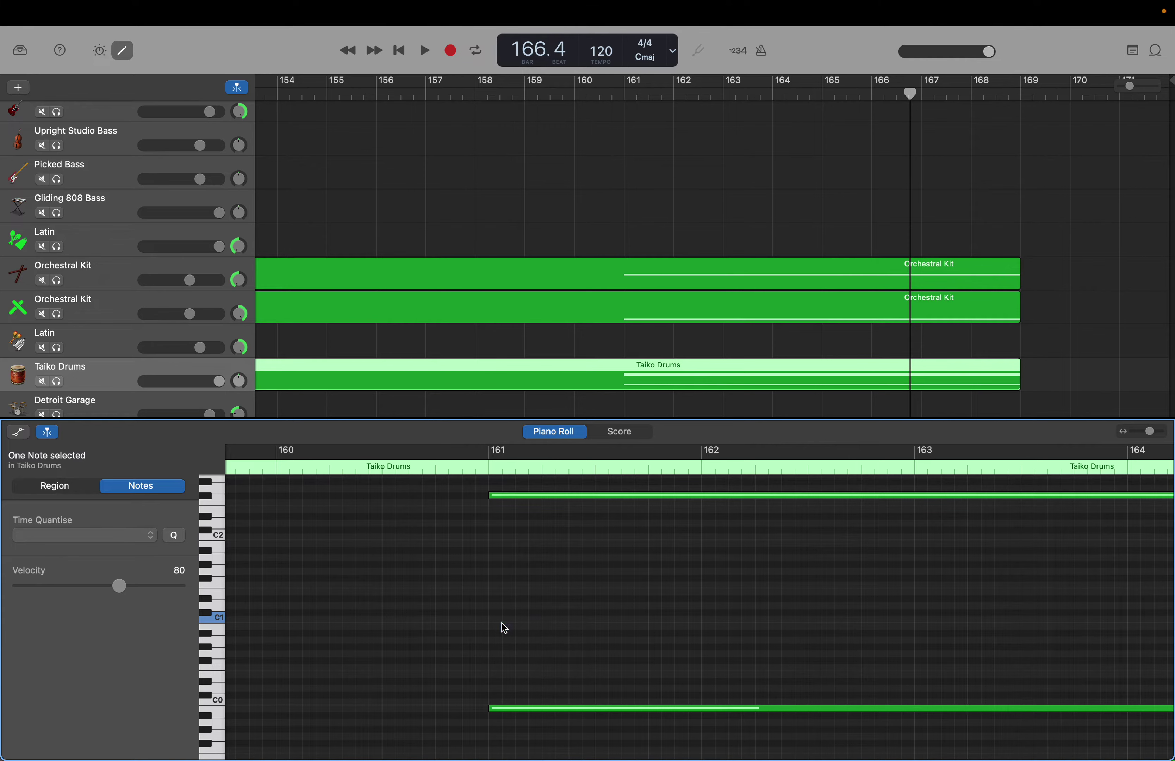
{"action": "scroll", "coordinate": [504, 627], "scroll_direction": "right", "scroll_amount": 3}
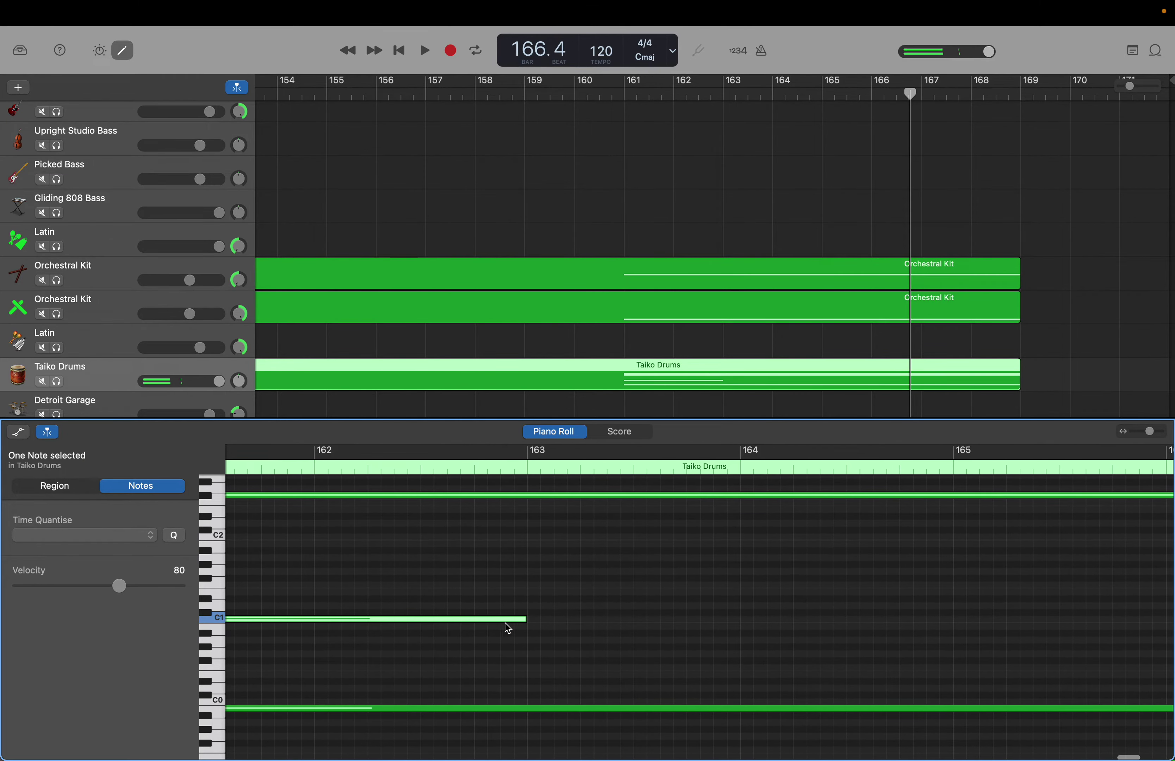
{"action": "left_click_drag", "start_coordinate": [523, 620], "coordinate": [904, 663]}
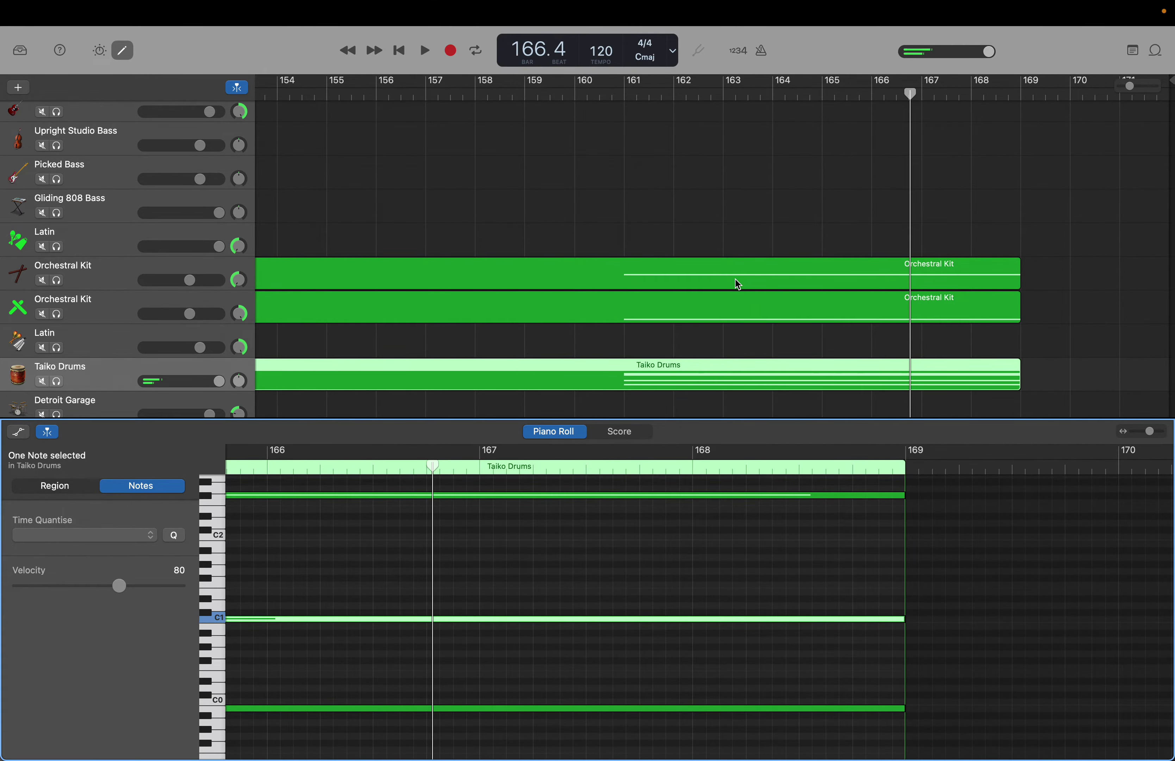
Extend the Steinway Grand Piano region so it ends at bar 169.
{"action": "scroll", "coordinate": [737, 284], "scroll_direction": "up", "scroll_amount": 15}
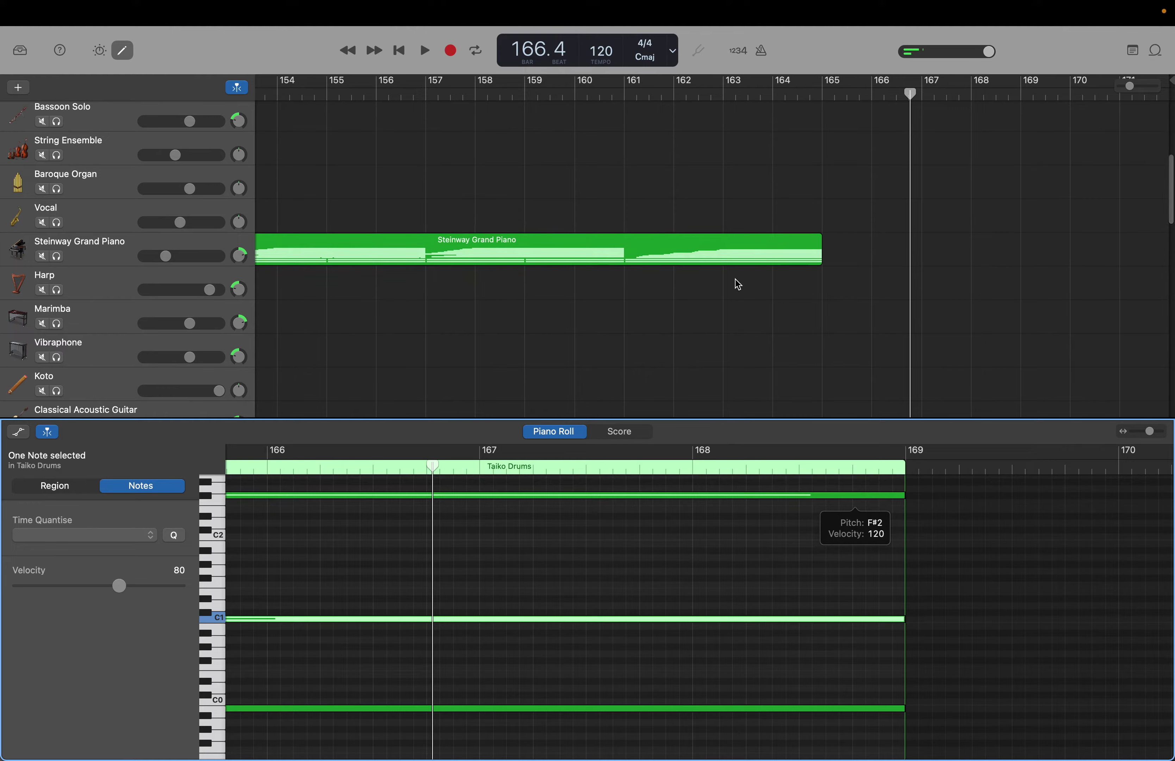
{"action": "scroll", "coordinate": [739, 274], "scroll_direction": "down", "scroll_amount": 12}
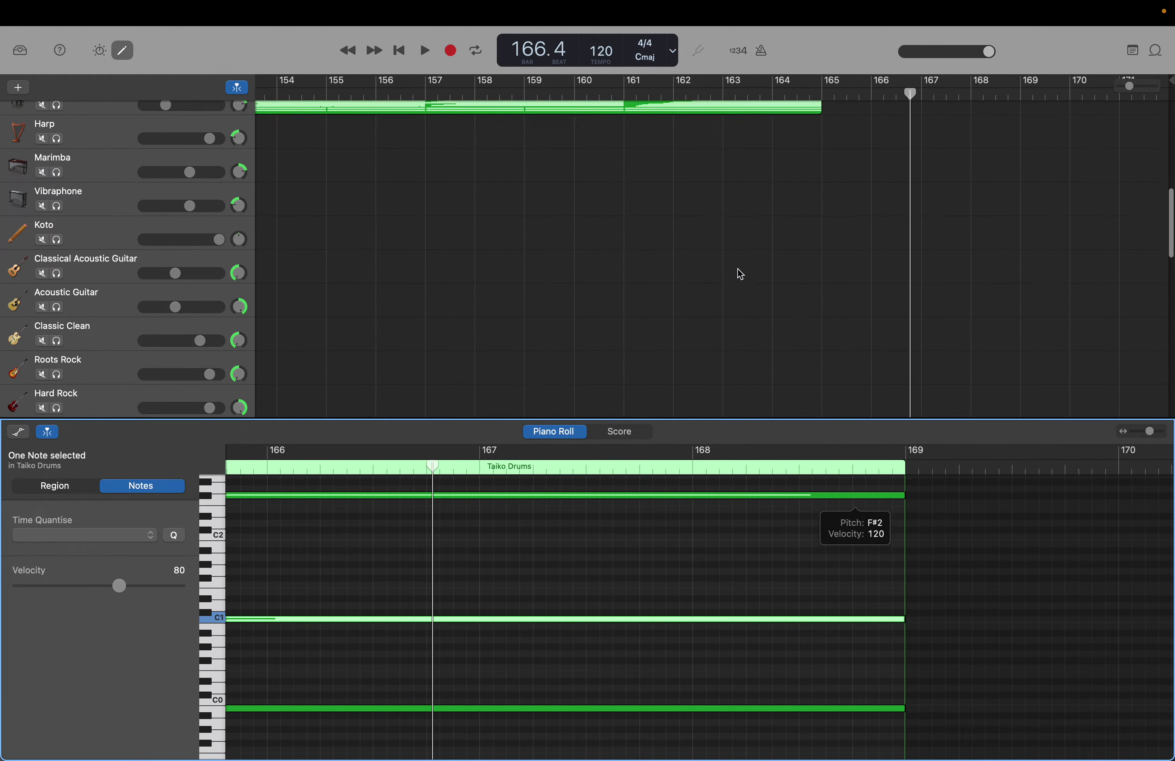
{"action": "scroll", "coordinate": [739, 274], "scroll_direction": "down", "scroll_amount": 1}
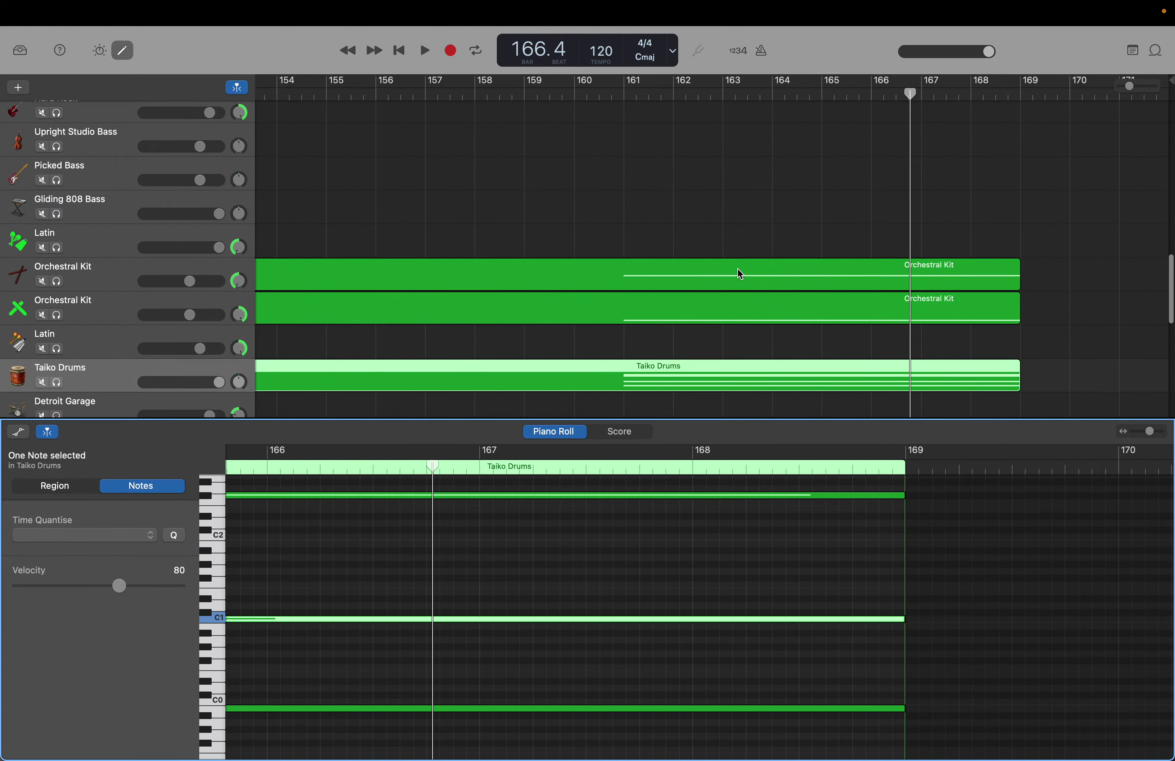
{"action": "scroll", "coordinate": [740, 274], "scroll_direction": "up", "scroll_amount": 15}
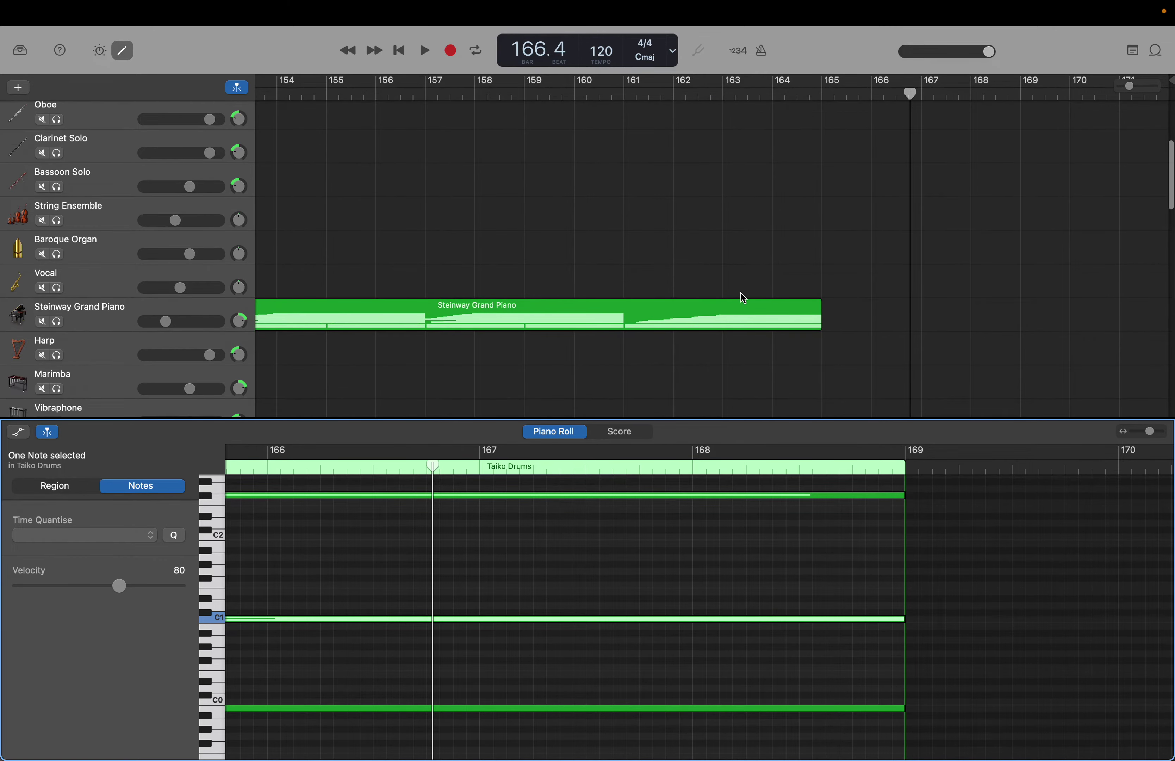
{"action": "left_click", "coordinate": [742, 307]}
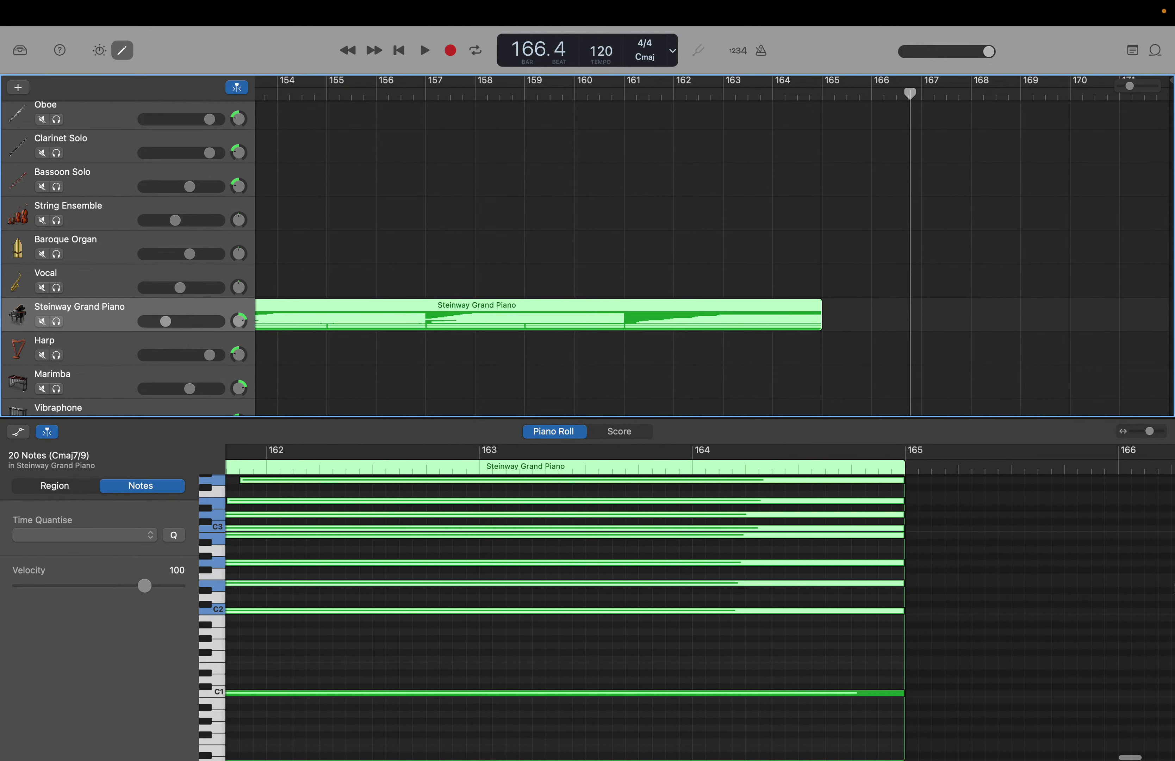
{"action": "scroll", "coordinate": [1077, 600], "scroll_direction": "right", "scroll_amount": 3}
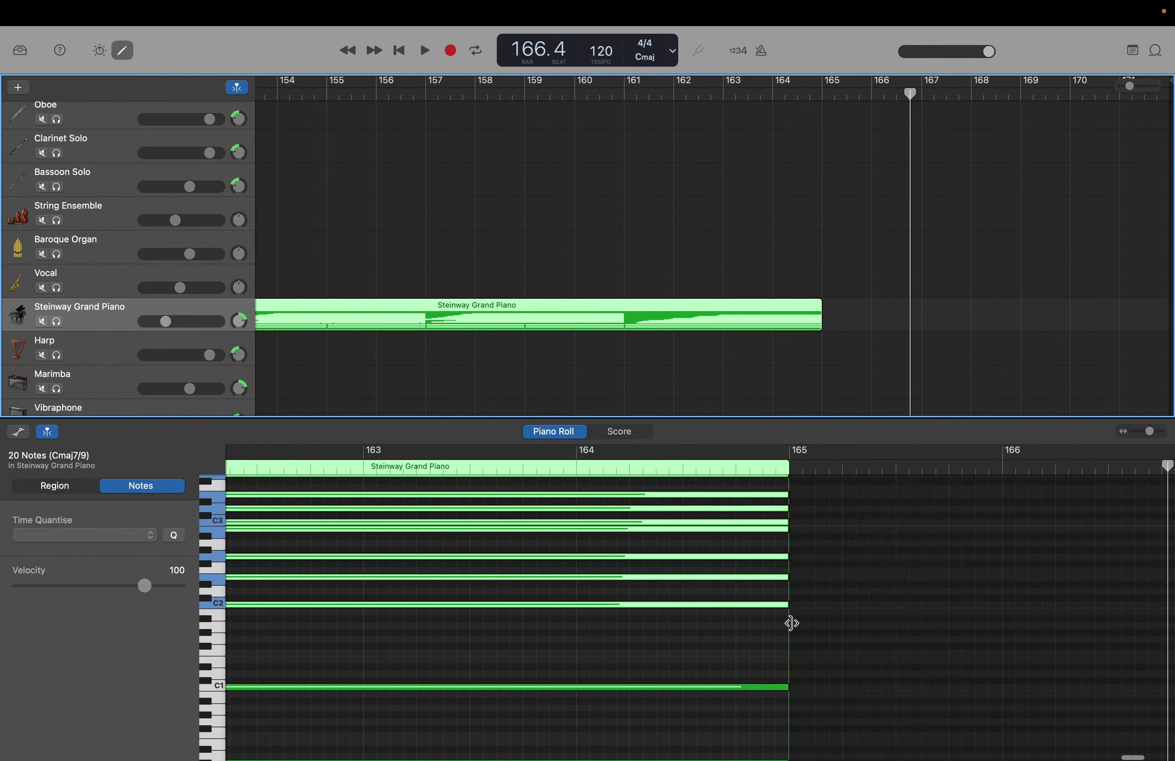
{"action": "left_click_drag", "start_coordinate": [791, 623], "coordinate": [1020, 635]}
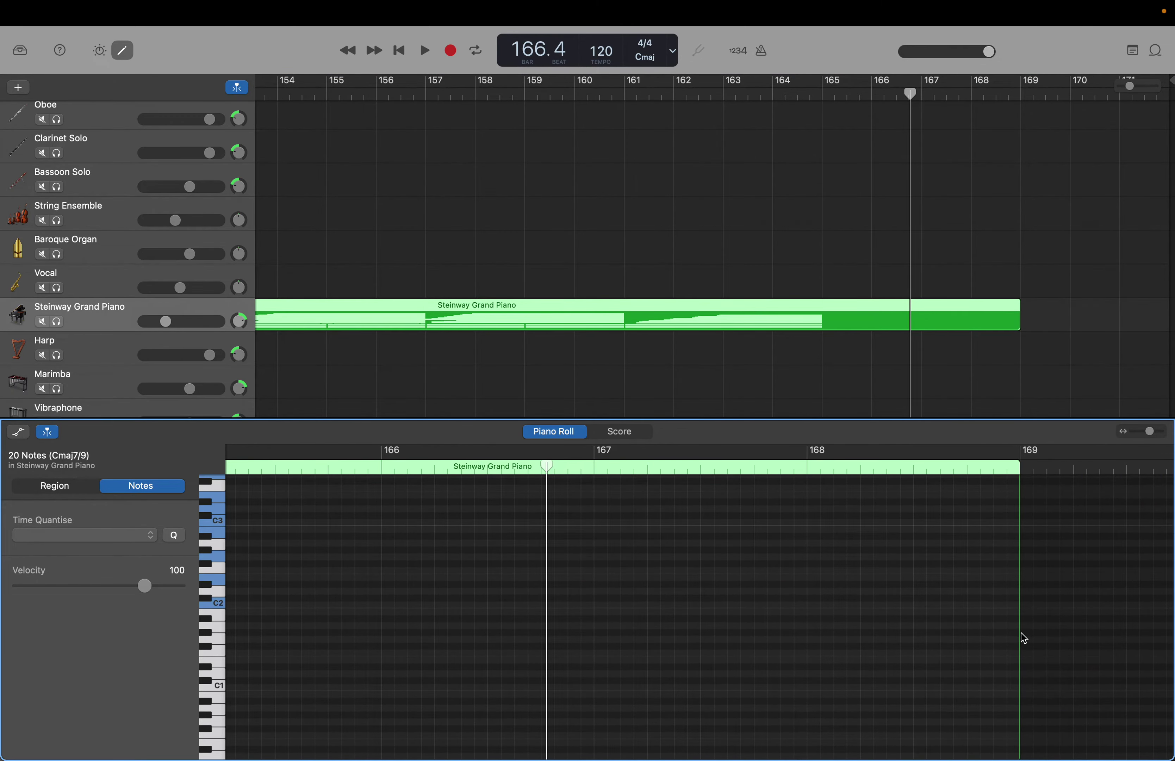
{"action": "scroll", "coordinate": [1030, 606], "scroll_direction": "down", "scroll_amount": 2}
{"action": "scroll", "coordinate": [591, 261], "scroll_direction": "down", "scroll_amount": 15}
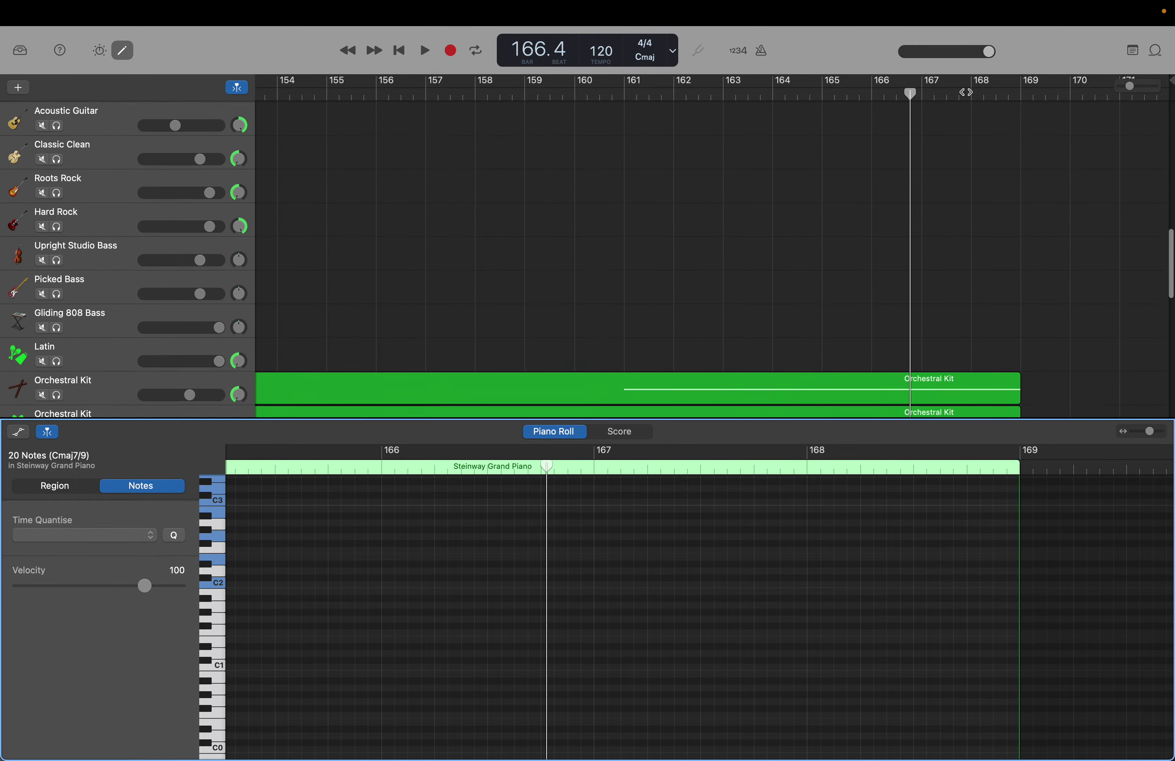
{"action": "scroll", "coordinate": [591, 262], "scroll_direction": "up", "scroll_amount": 12}
{"action": "scroll", "coordinate": [966, 92], "scroll_direction": "up", "scroll_amount": 6}
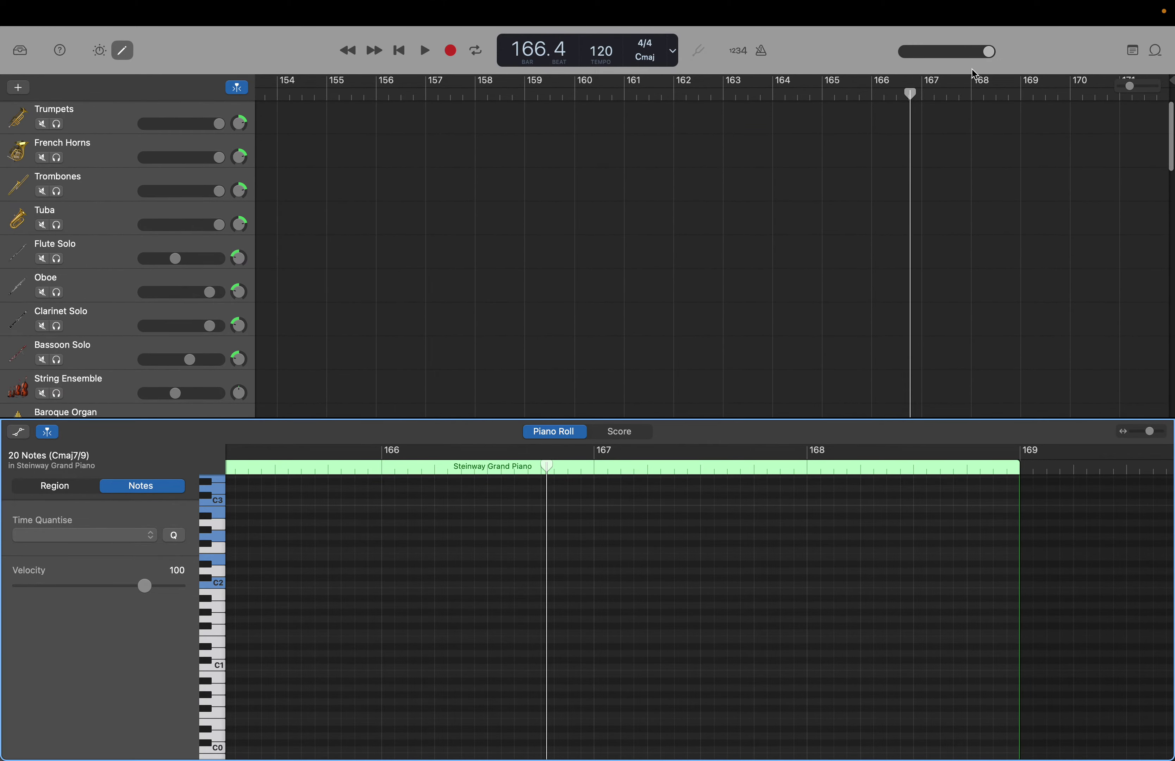
{"action": "scroll", "coordinate": [498, 627], "scroll_direction": "up", "scroll_amount": 15}
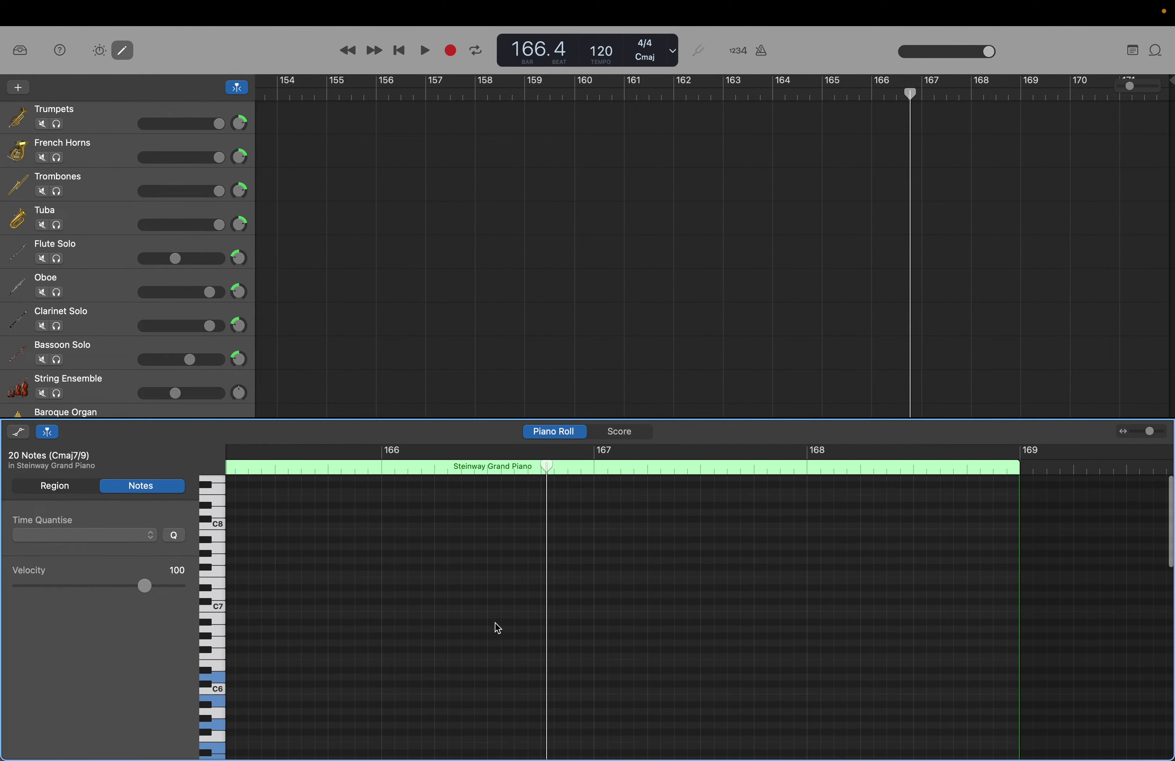
Lengthen the selected 20-note Cmaj7/9 chord in the Steinway Grand Piano region so all its notes end at bar 169.
{"action": "scroll", "coordinate": [498, 627], "scroll_direction": "left", "scroll_amount": 10}
{"action": "scroll", "coordinate": [498, 627], "scroll_direction": "left", "scroll_amount": 3}
{"action": "scroll", "coordinate": [498, 627], "scroll_direction": "up", "scroll_amount": 3}
{"action": "scroll", "coordinate": [495, 624], "scroll_direction": "down", "scroll_amount": 4}
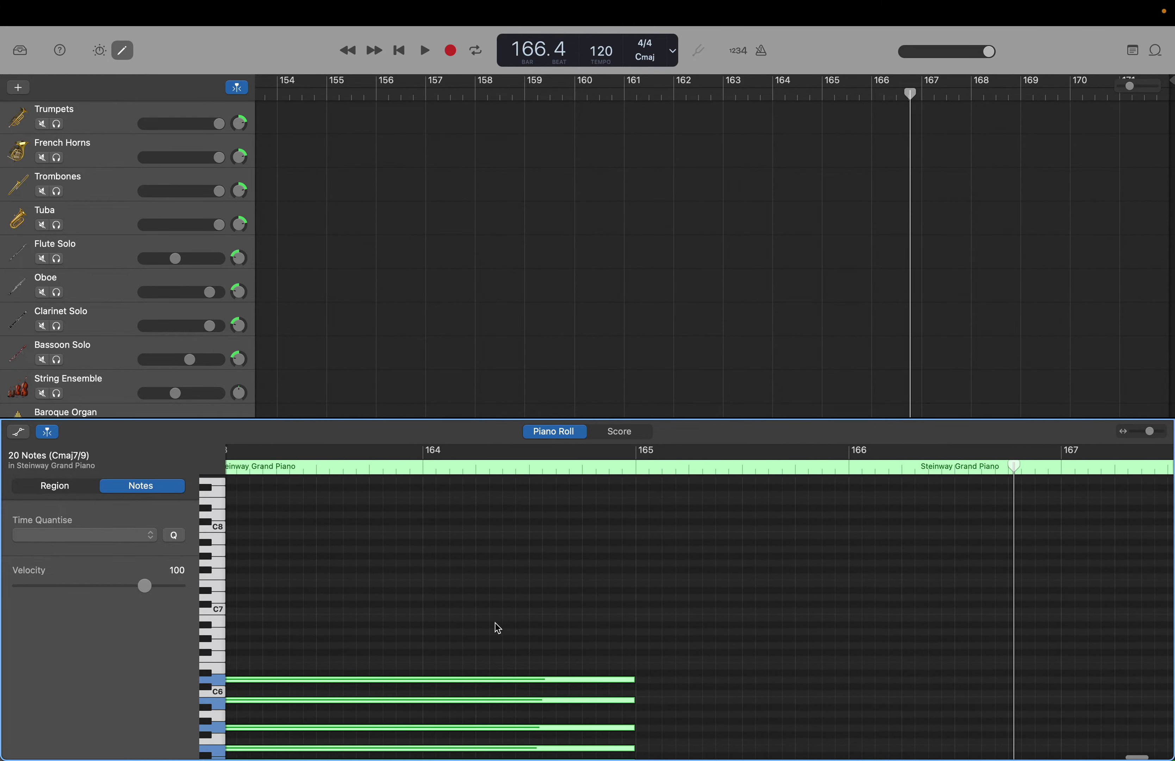
{"action": "scroll", "coordinate": [491, 627], "scroll_direction": "right", "scroll_amount": 10}
{"action": "scroll", "coordinate": [491, 628], "scroll_direction": "down", "scroll_amount": 2}
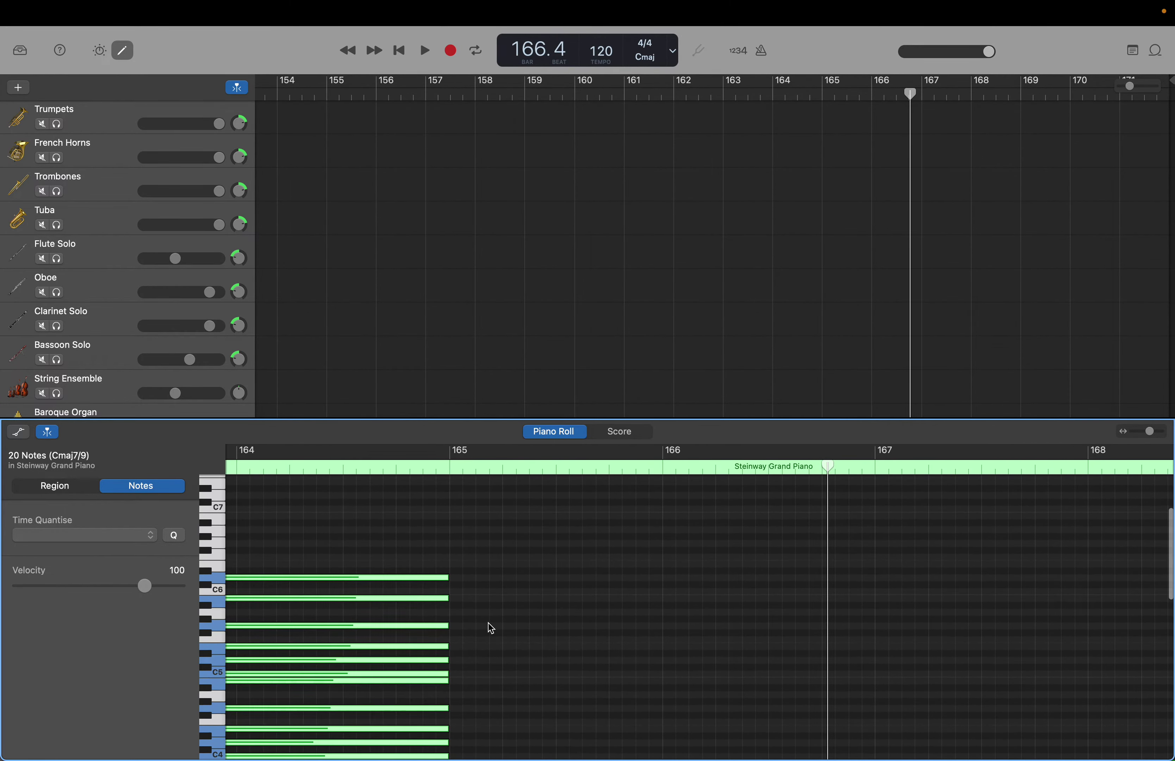
{"action": "scroll", "coordinate": [491, 627], "scroll_direction": "right", "scroll_amount": 3}
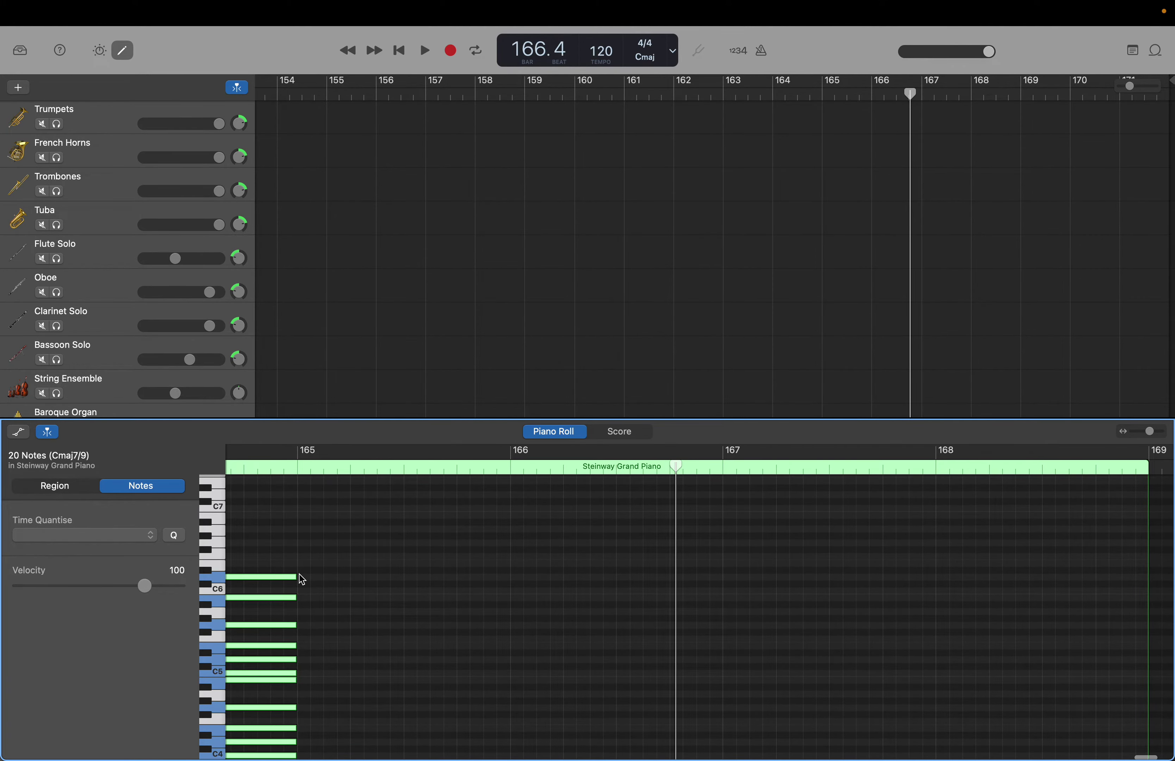
{"action": "left_click_drag", "start_coordinate": [297, 579], "coordinate": [1144, 622]}
Examine the staggered starts and ends of the lengthened Steinway Grand Piano chord notes between bars 161 and 169.
{"action": "scroll", "coordinate": [1144, 621], "scroll_direction": "down", "scroll_amount": 10}
{"action": "scroll", "coordinate": [1145, 622], "scroll_direction": "left", "scroll_amount": 2}
{"action": "scroll", "coordinate": [1145, 622], "scroll_direction": "left", "scroll_amount": 15}
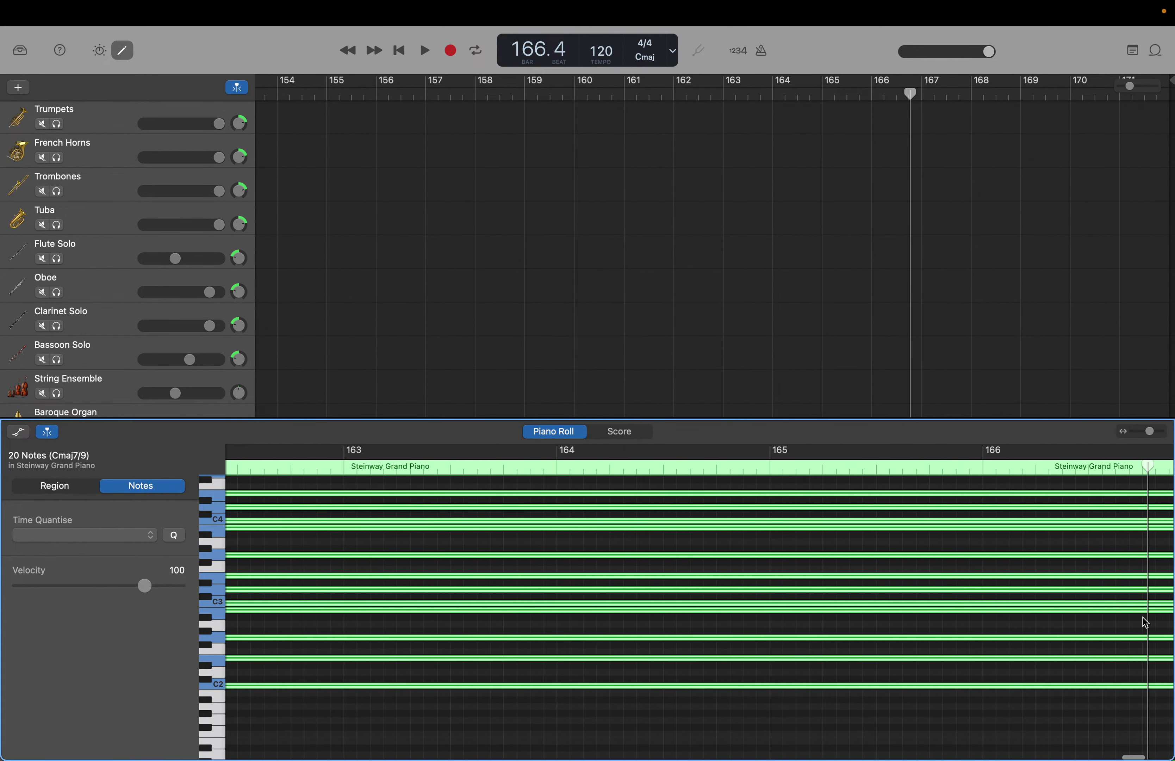
{"action": "scroll", "coordinate": [1146, 623], "scroll_direction": "up", "scroll_amount": 2}
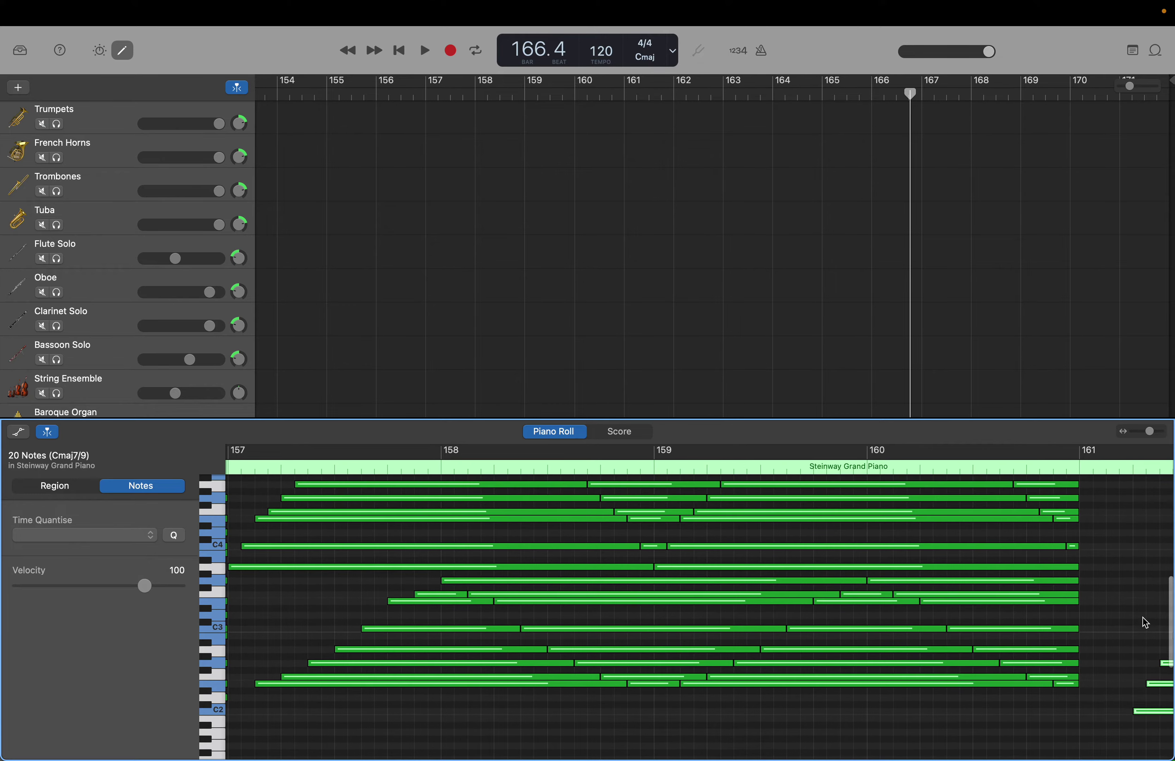
{"action": "scroll", "coordinate": [1145, 623], "scroll_direction": "right", "scroll_amount": 6}
{"action": "scroll", "coordinate": [1145, 622], "scroll_direction": "right", "scroll_amount": 15}
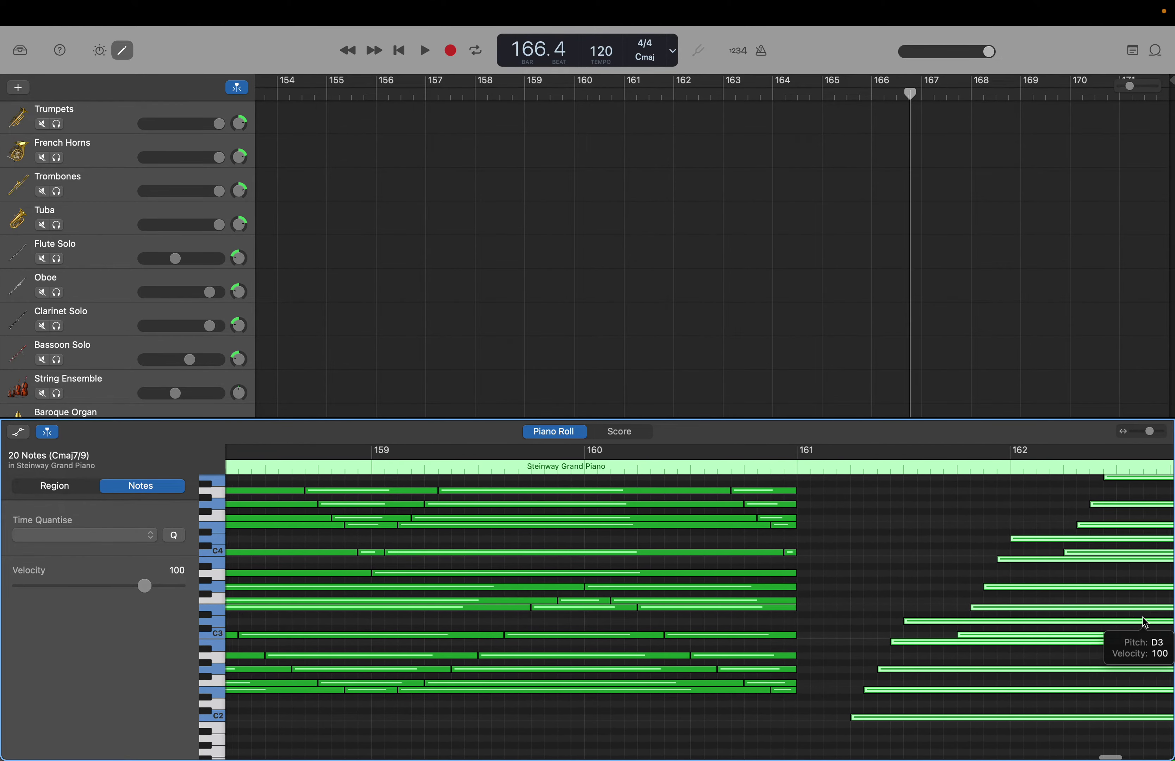
{"action": "scroll", "coordinate": [1145, 622], "scroll_direction": "right", "scroll_amount": 20}
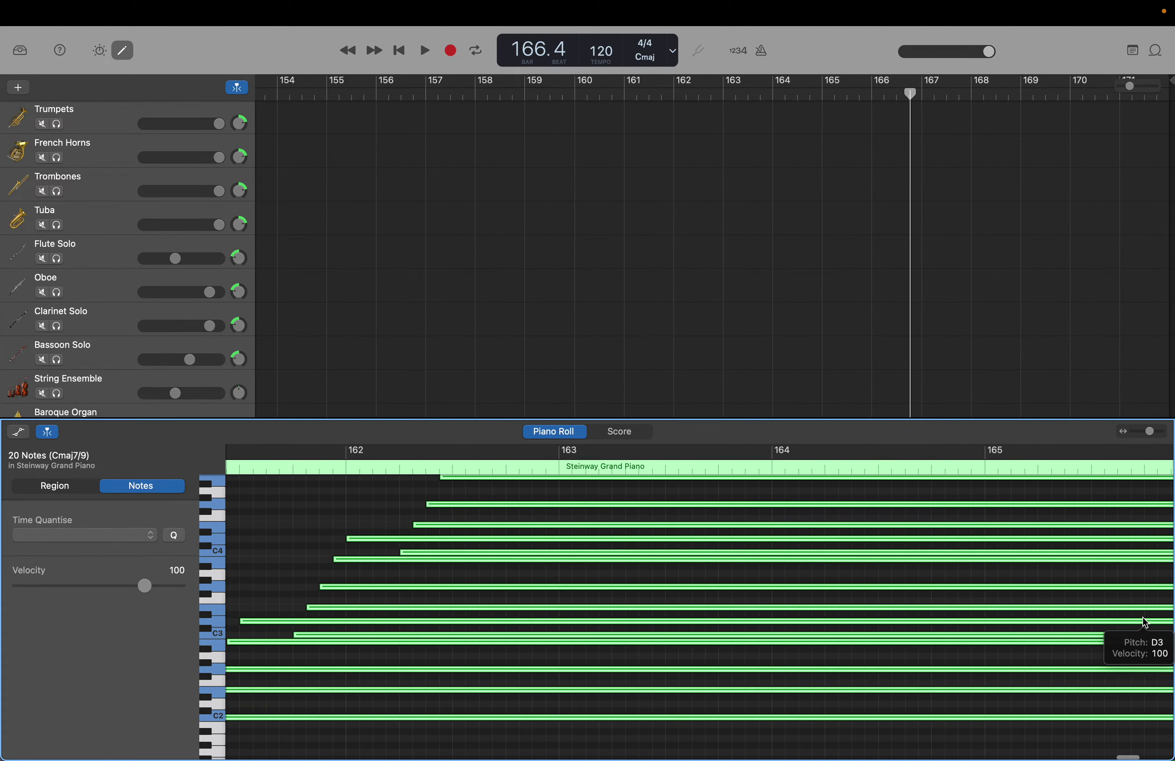
{"action": "scroll", "coordinate": [1145, 622], "scroll_direction": "right", "scroll_amount": 6}
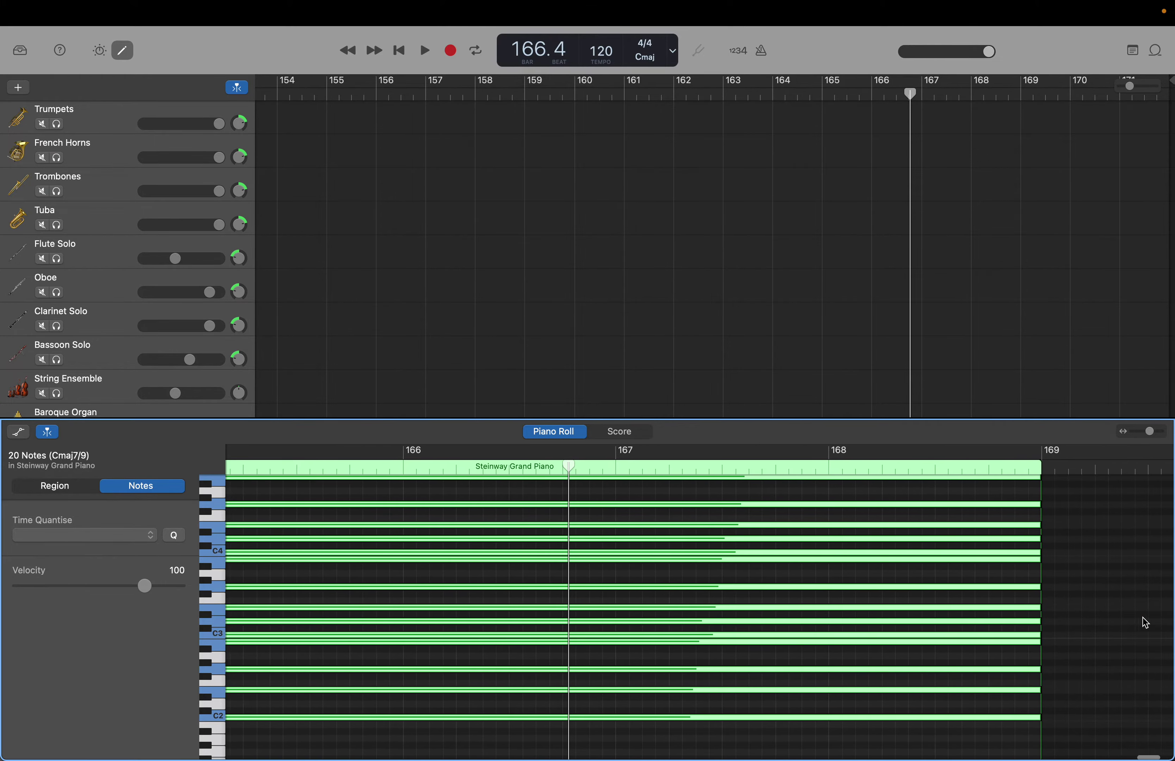
{"action": "scroll", "coordinate": [1145, 623], "scroll_direction": "up", "scroll_amount": 10}
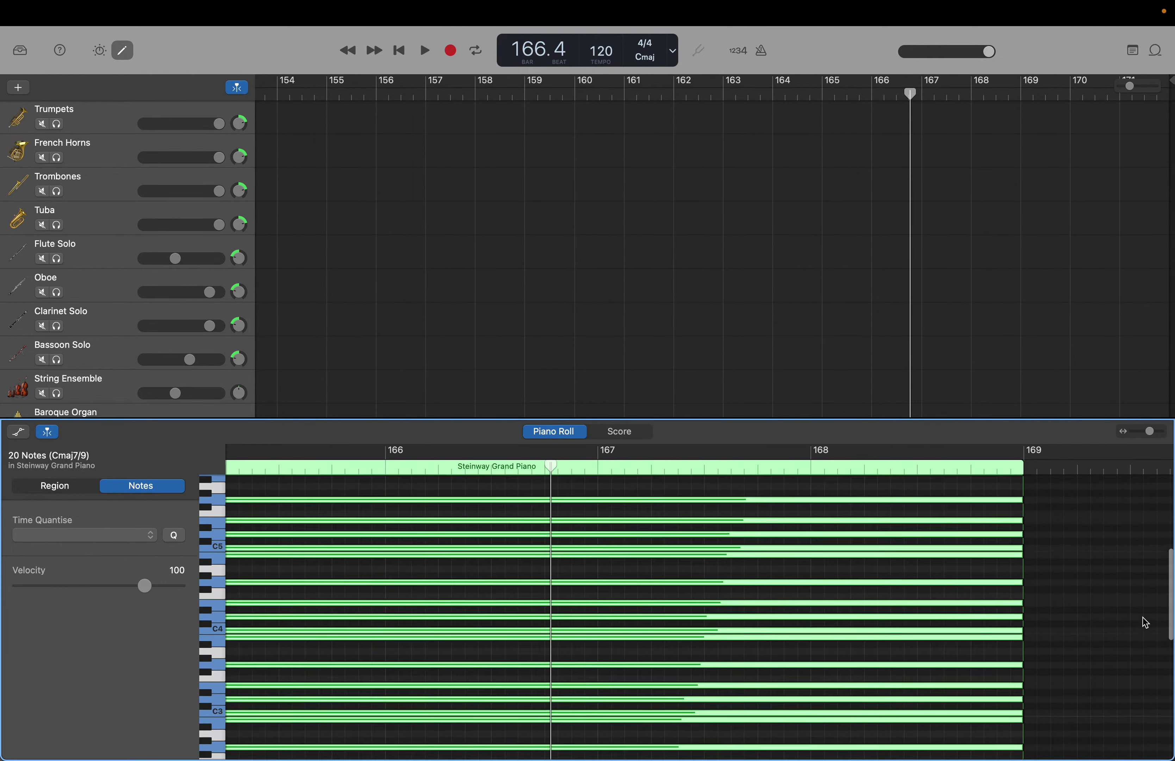
{"action": "scroll", "coordinate": [1145, 622], "scroll_direction": "left", "scroll_amount": 14}
{"action": "scroll", "coordinate": [1146, 623], "scroll_direction": "left", "scroll_amount": 6}
{"action": "scroll", "coordinate": [1145, 622], "scroll_direction": "down", "scroll_amount": 1}
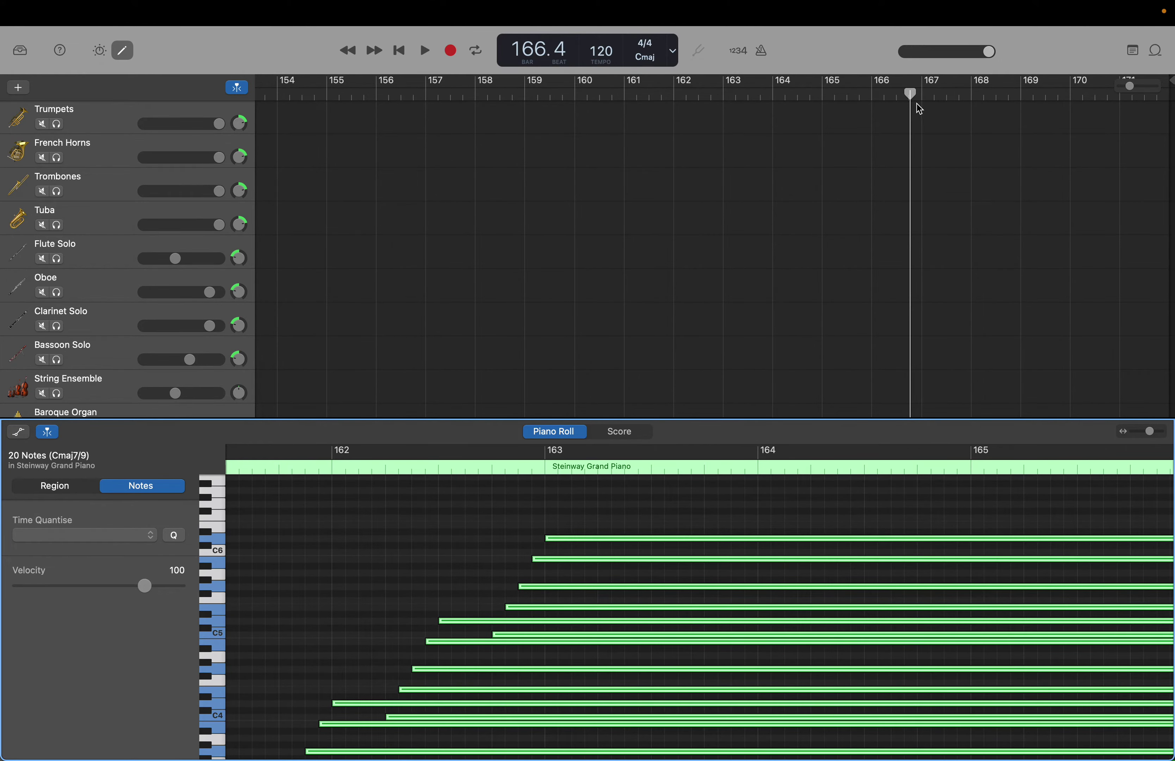
Lengthen the final C1 and C0 notes in the Steinway Grand Piano region so both end at bar 169.
{"action": "scroll", "coordinate": [852, 150], "scroll_direction": "down", "scroll_amount": 6}
{"action": "scroll", "coordinate": [852, 150], "scroll_direction": "left", "scroll_amount": 2}
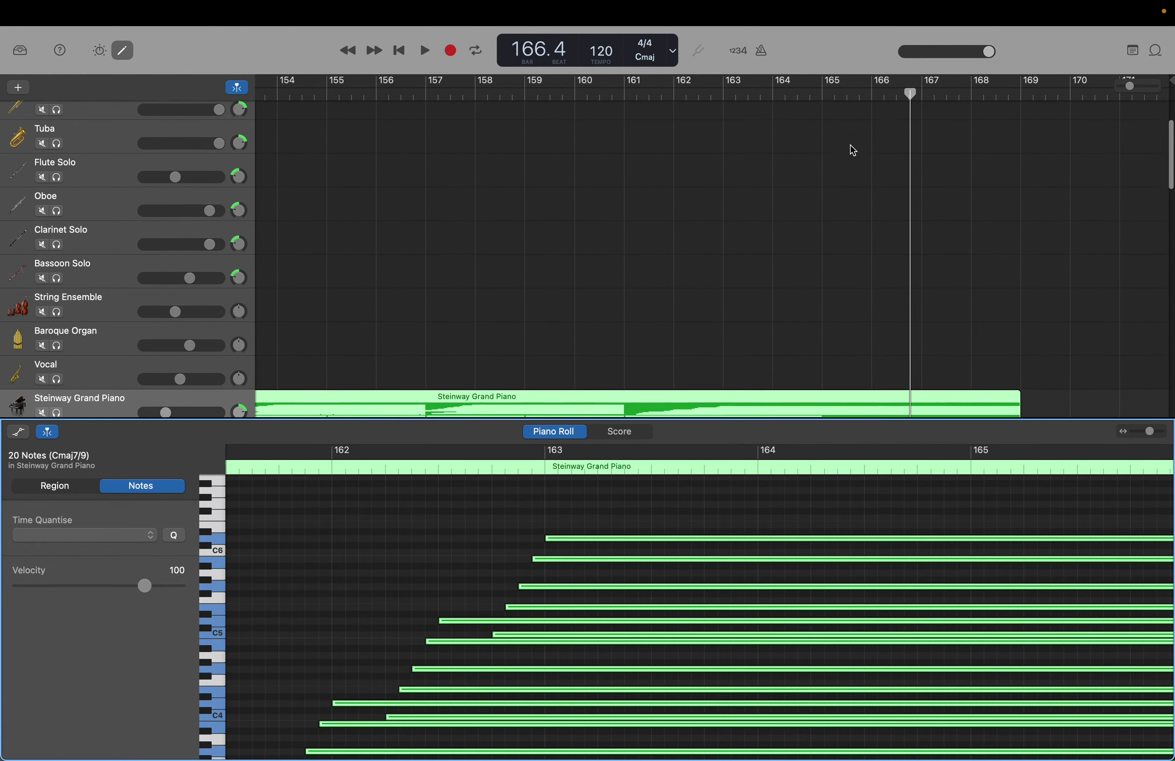
{"action": "scroll", "coordinate": [853, 150], "scroll_direction": "left", "scroll_amount": 4}
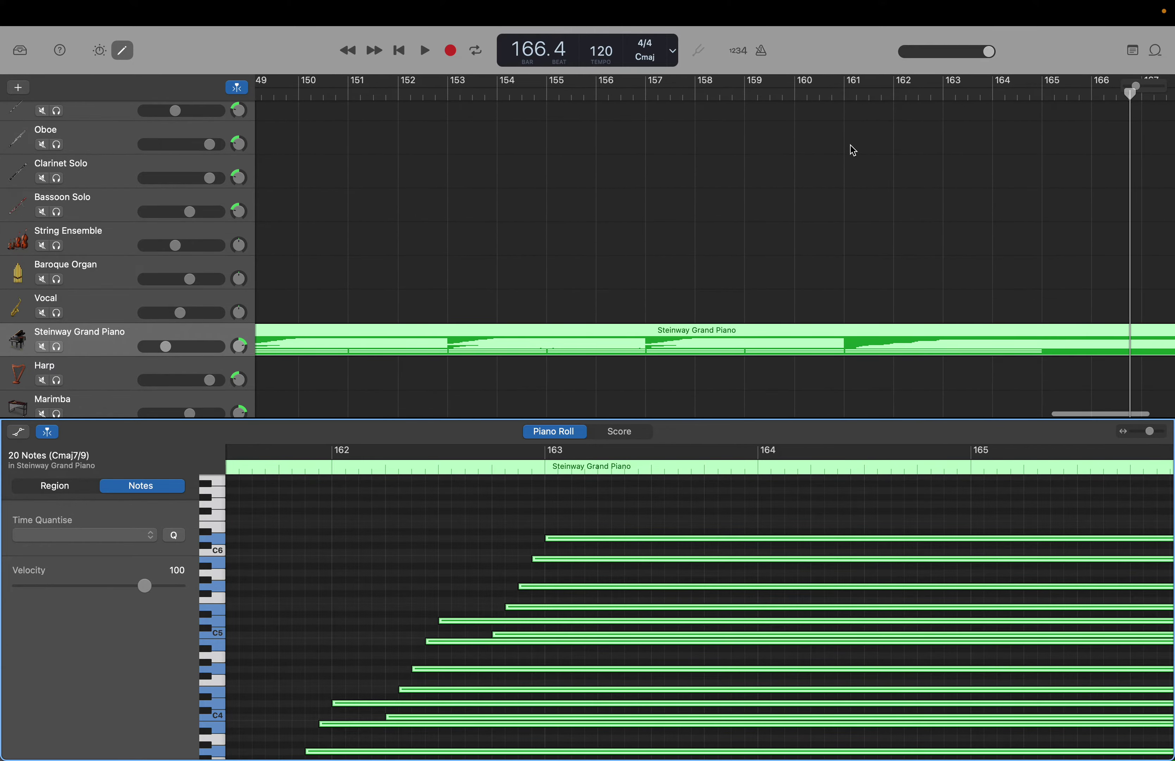
{"action": "scroll", "coordinate": [852, 150], "scroll_direction": "down", "scroll_amount": 2}
{"action": "scroll", "coordinate": [824, 636], "scroll_direction": "down", "scroll_amount": 10}
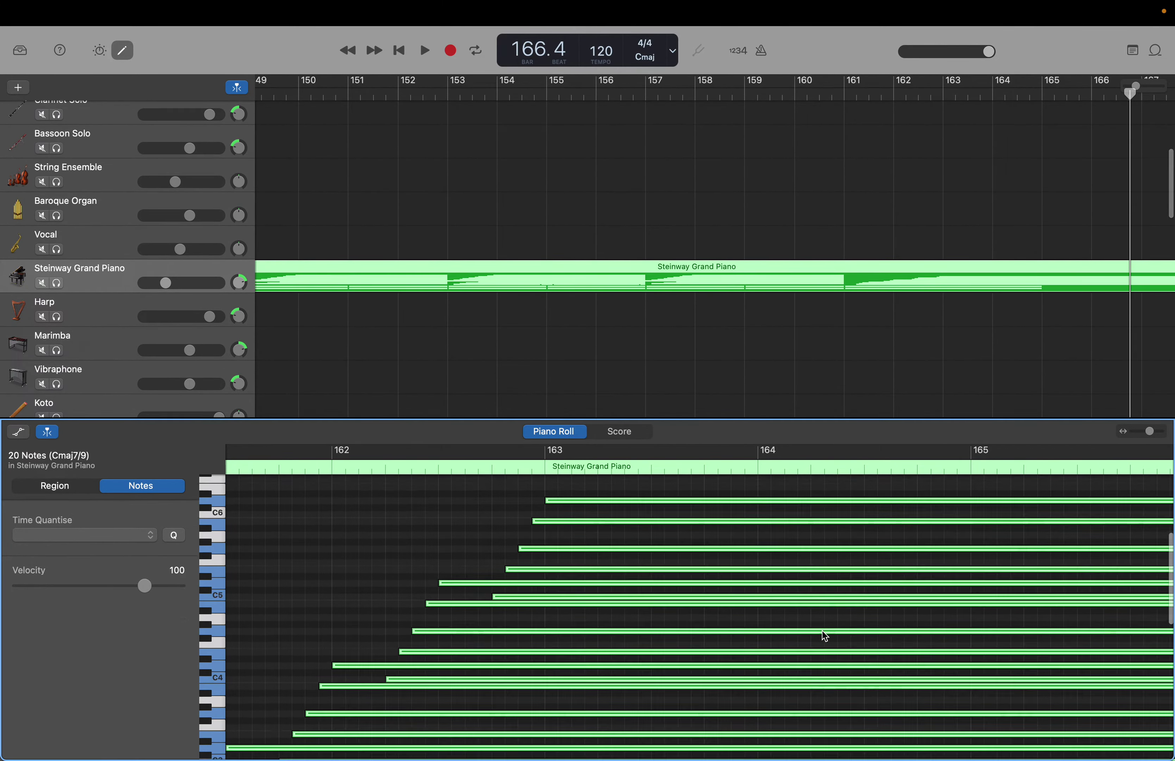
{"action": "left_click_drag", "start_coordinate": [828, 525], "coordinate": [853, 736]}
{"action": "scroll", "coordinate": [853, 736], "scroll_direction": "down", "scroll_amount": 2}
{"action": "left_click_drag", "start_coordinate": [967, 671], "coordinate": [907, 659]}
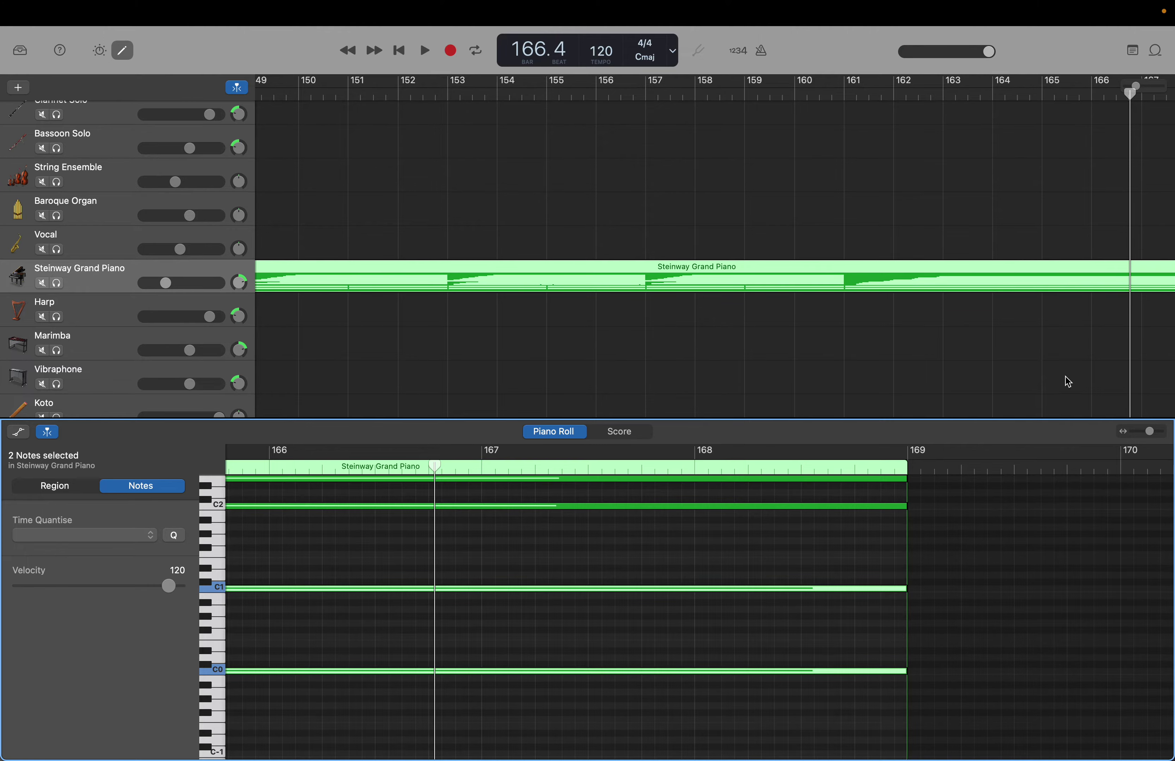
Play the arrangement from bar 149 to the end and check the length of the final C1 piano note.
{"action": "left_click_drag", "start_coordinate": [1131, 106], "coordinate": [438, 66]}
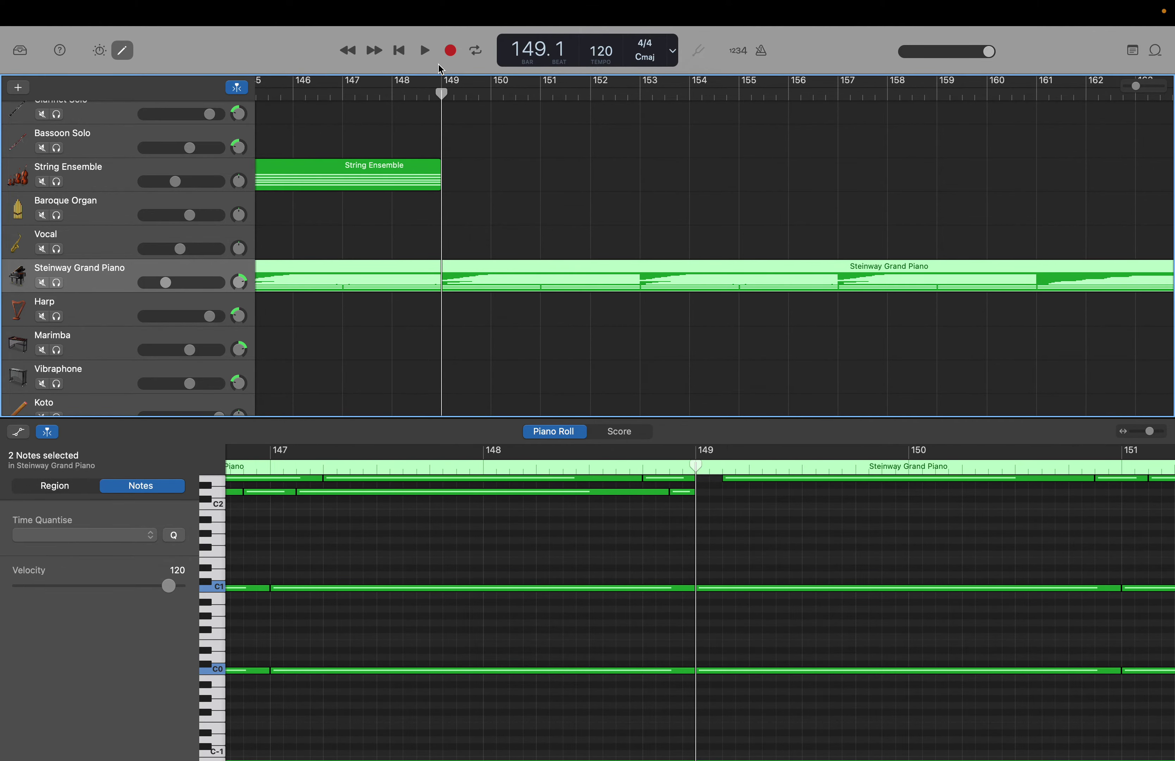
{"action": "key", "text": "space"}
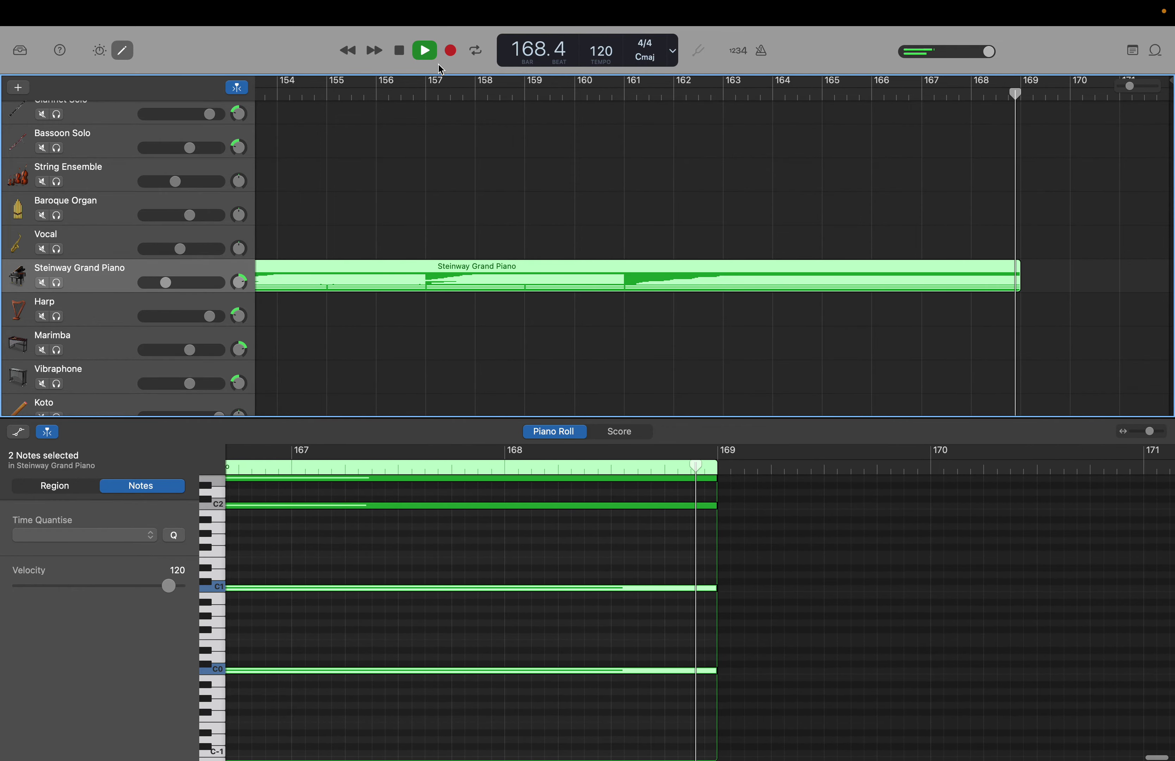
{"action": "key", "text": "space"}
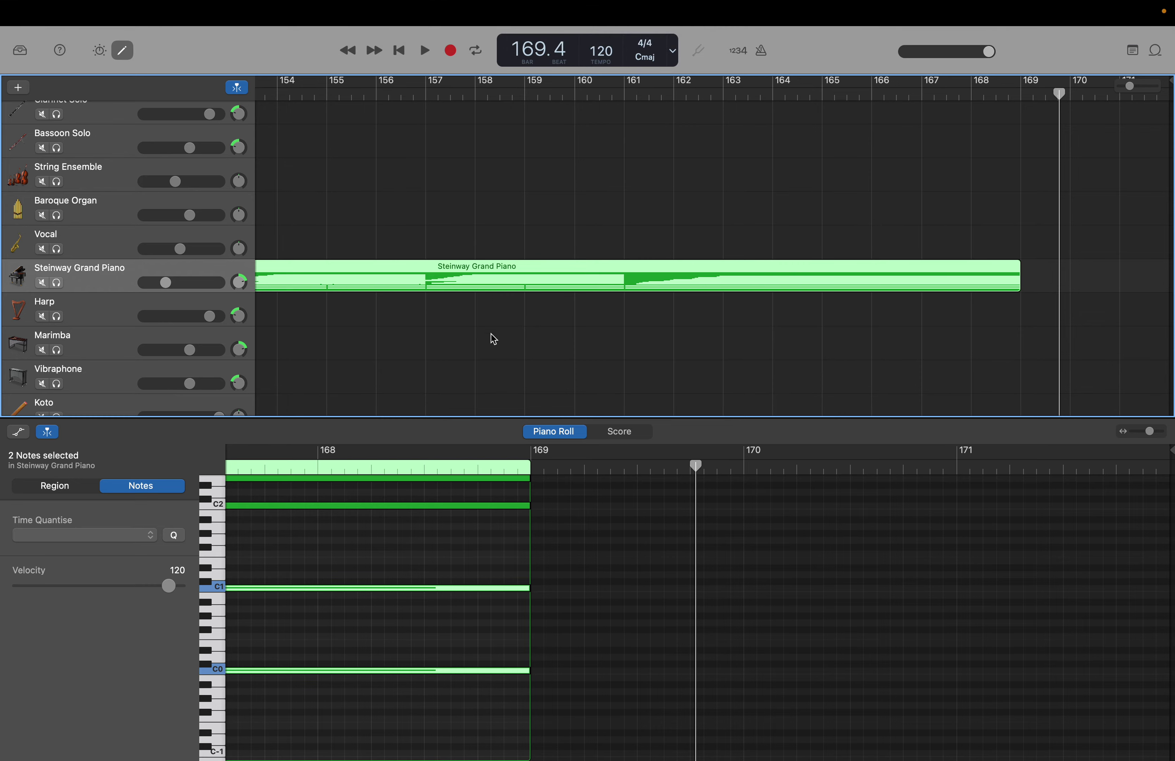
{"action": "left_click", "coordinate": [463, 589]}
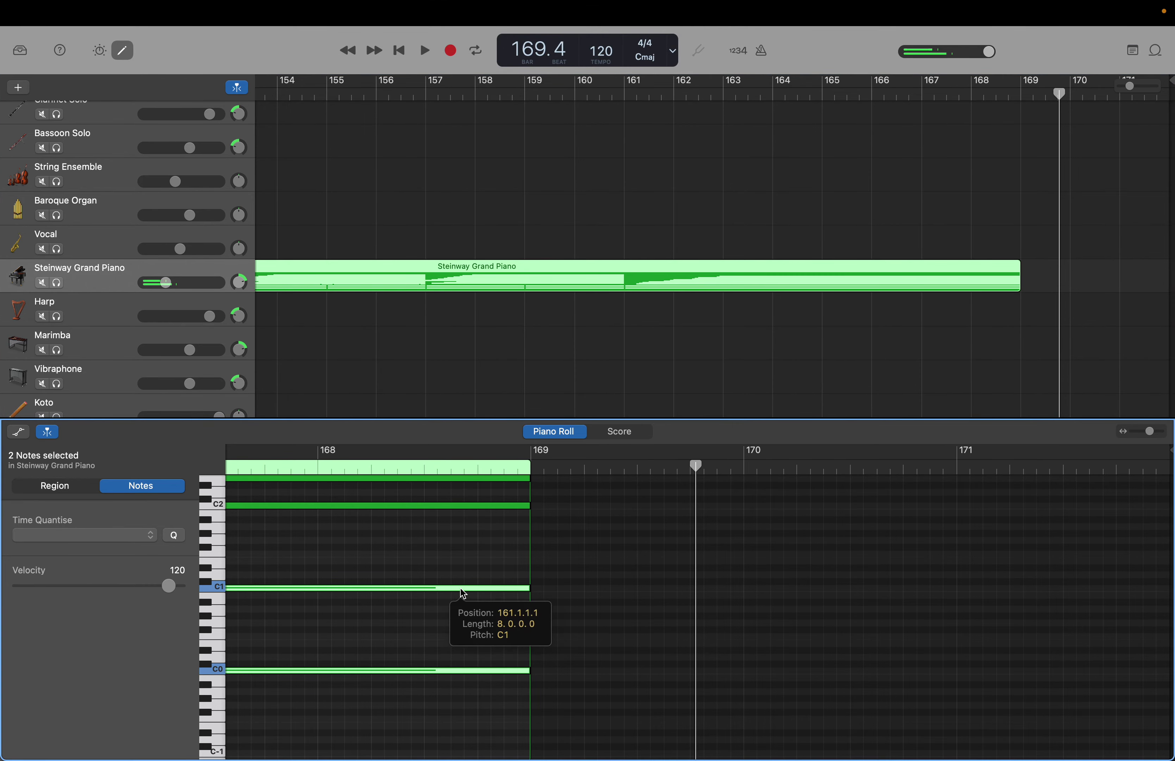
Shorten the final F#2 note in the Taiko Drums region so it ends at bar 165.
{"action": "scroll", "coordinate": [635, 281], "scroll_direction": "down", "scroll_amount": 15}
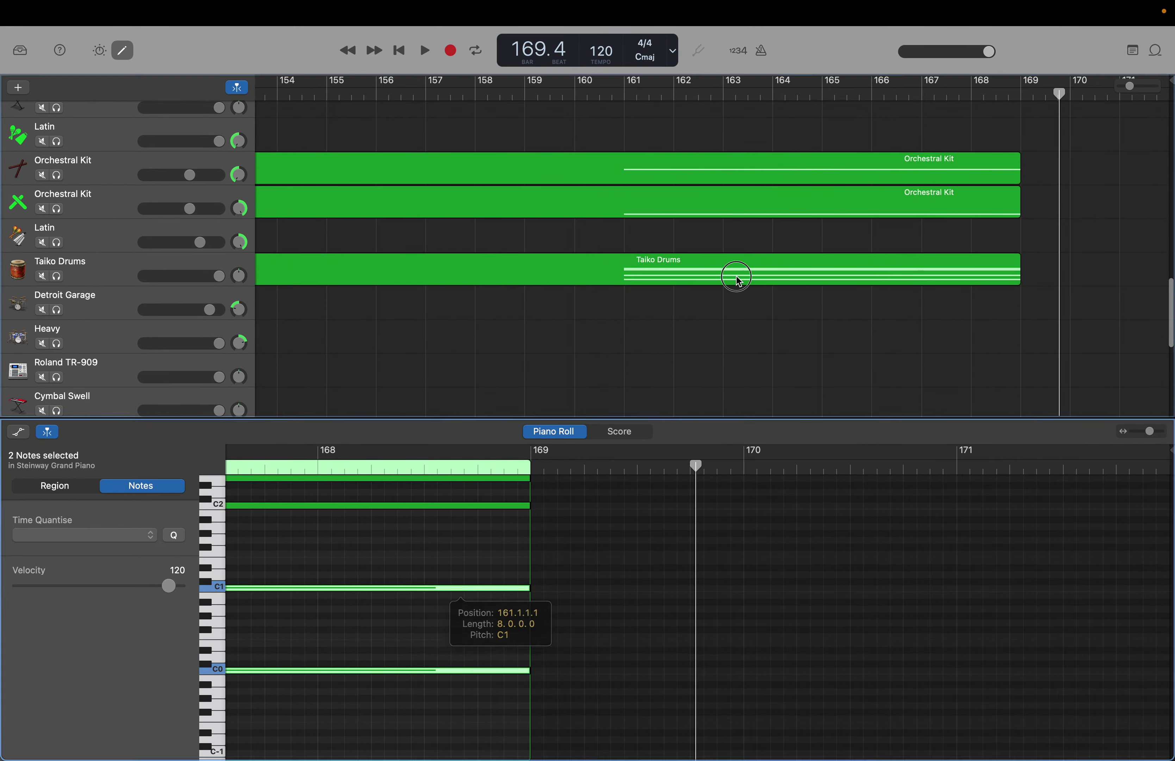
{"action": "left_click", "coordinate": [736, 279]}
{"action": "scroll", "coordinate": [936, 589], "scroll_direction": "right", "scroll_amount": 10}
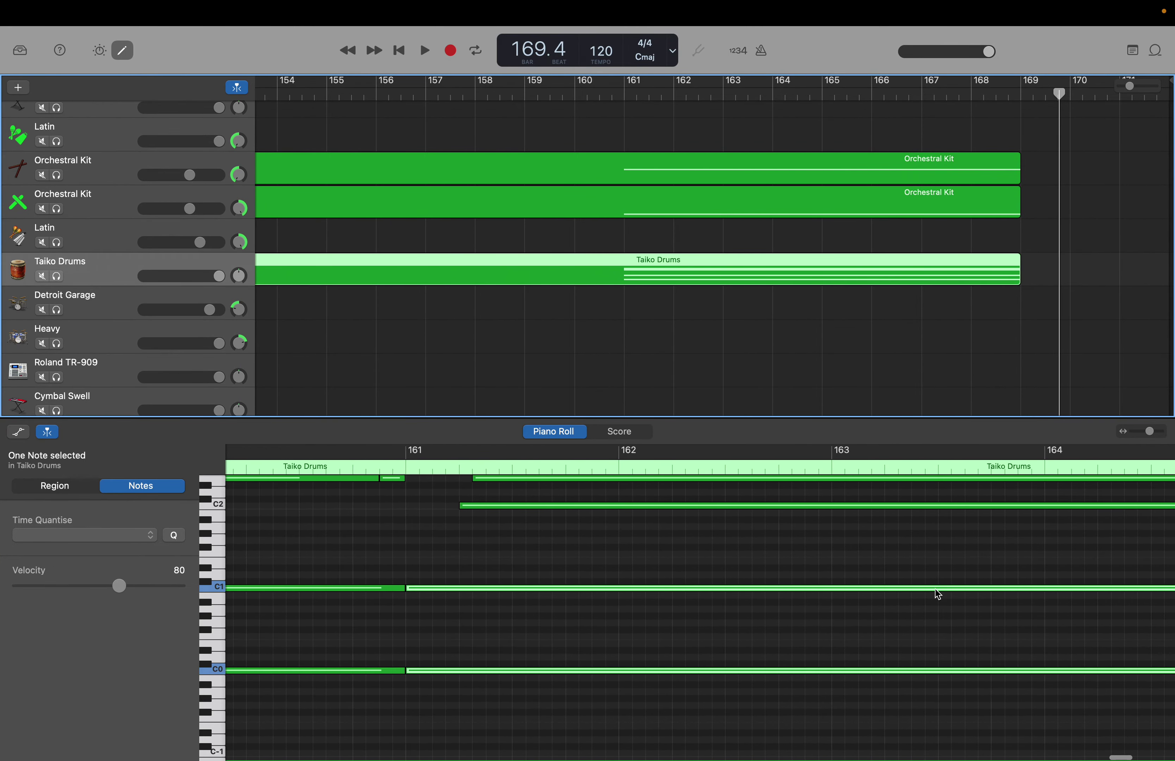
{"action": "scroll", "coordinate": [935, 590], "scroll_direction": "right", "scroll_amount": 6}
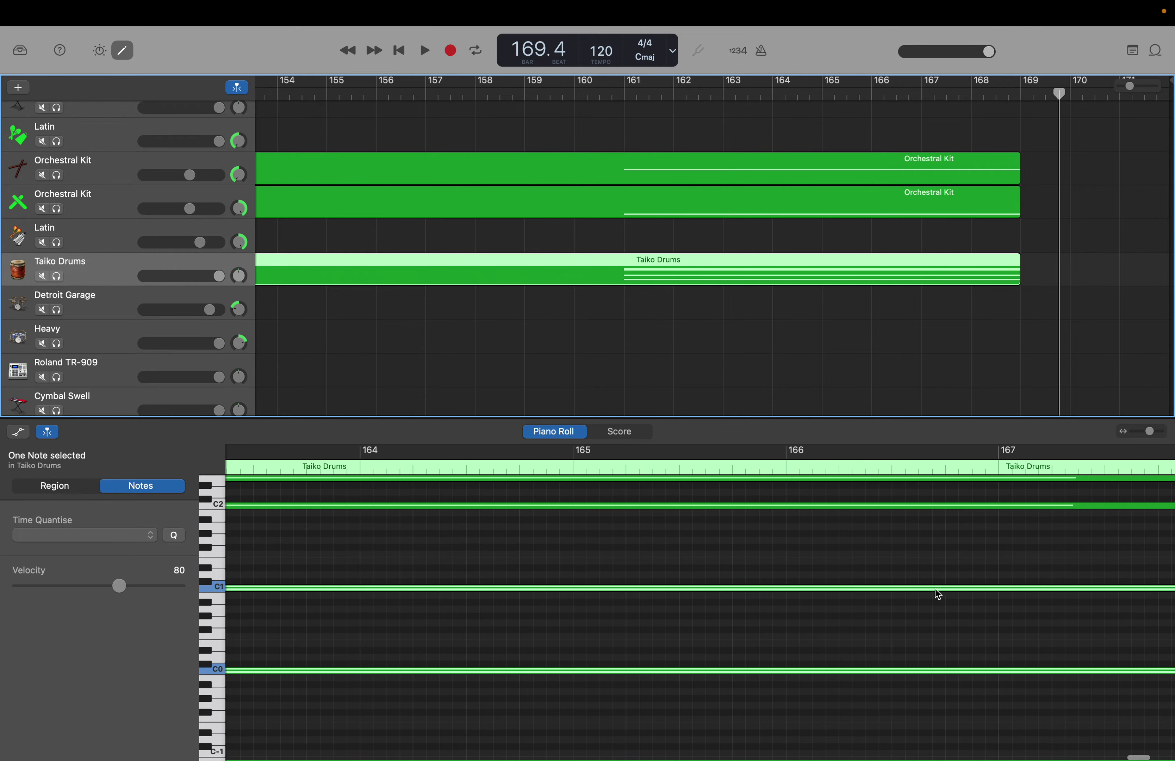
{"action": "left_click", "coordinate": [927, 631]}
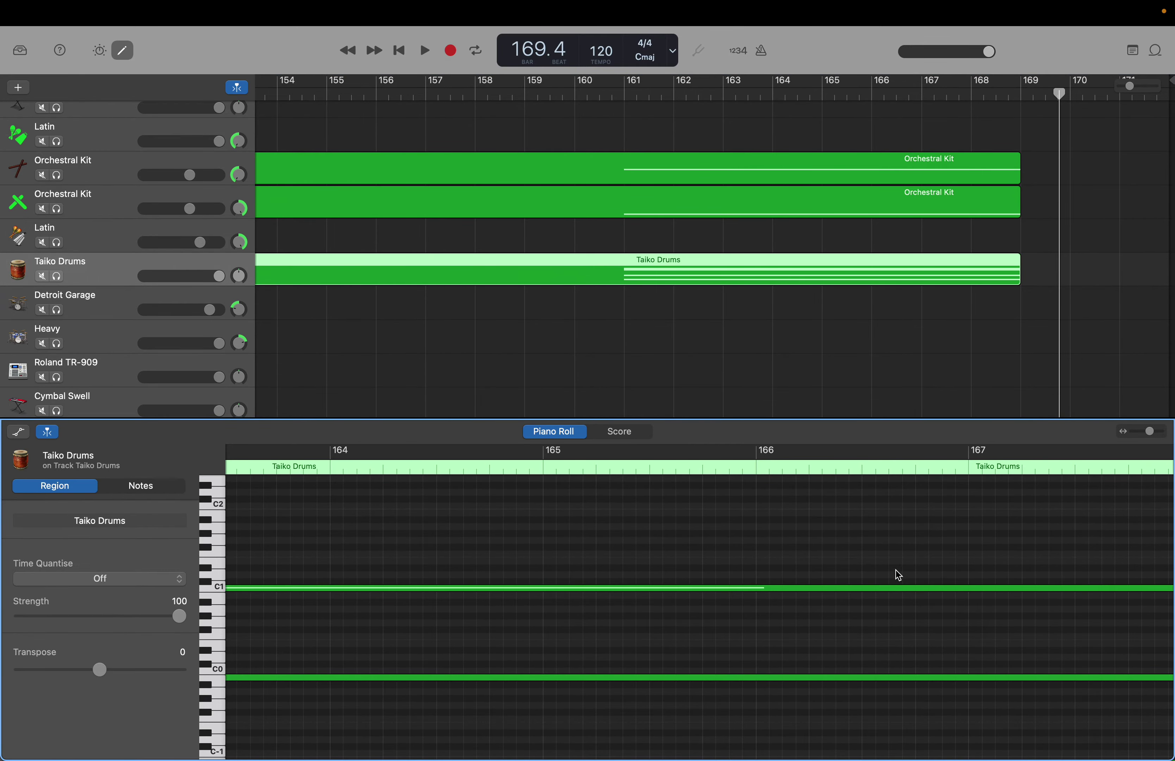
{"action": "scroll", "coordinate": [892, 563], "scroll_direction": "up", "scroll_amount": 5}
{"action": "left_click", "coordinate": [884, 587]}
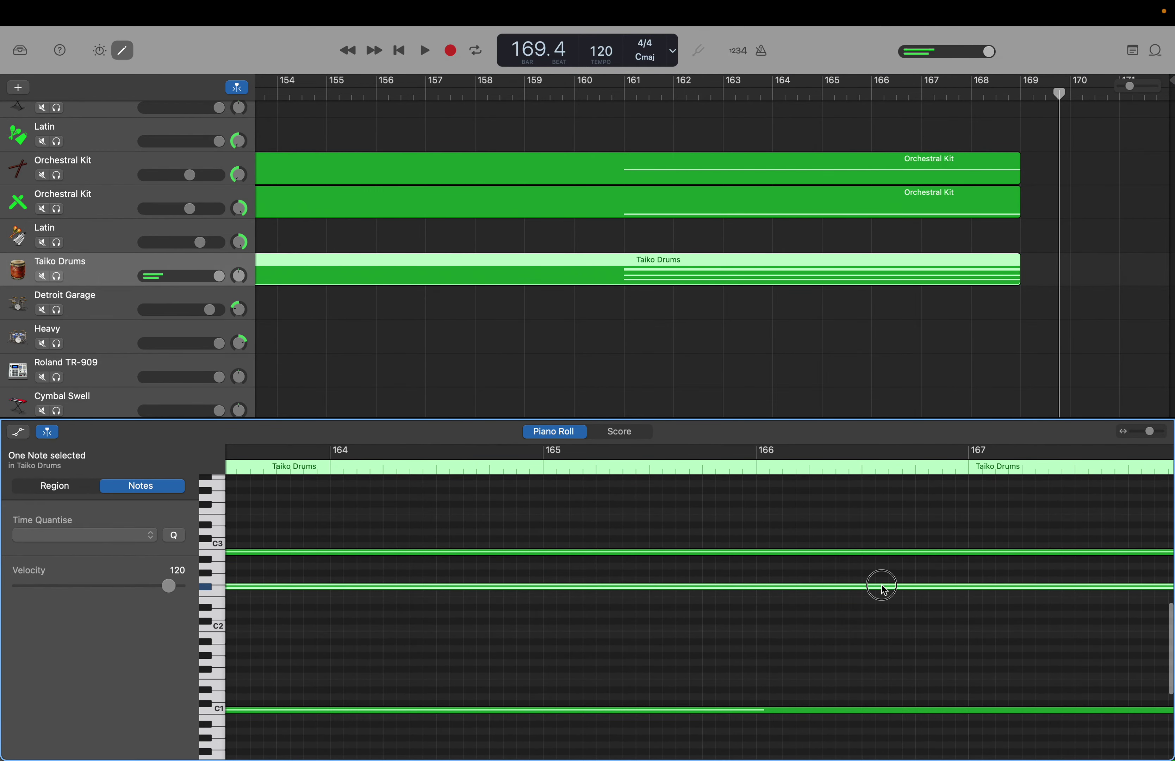
{"action": "scroll", "coordinate": [884, 589], "scroll_direction": "right", "scroll_amount": 5}
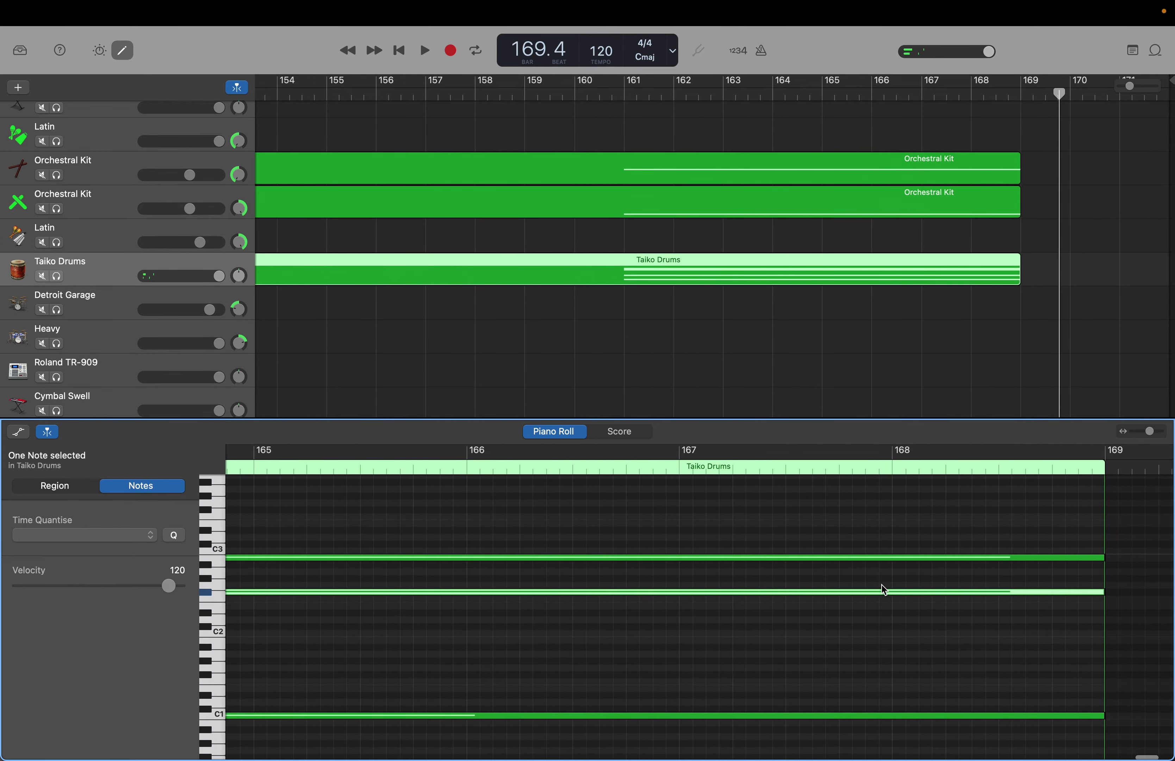
{"action": "left_click_drag", "start_coordinate": [1100, 591], "coordinate": [257, 529]}
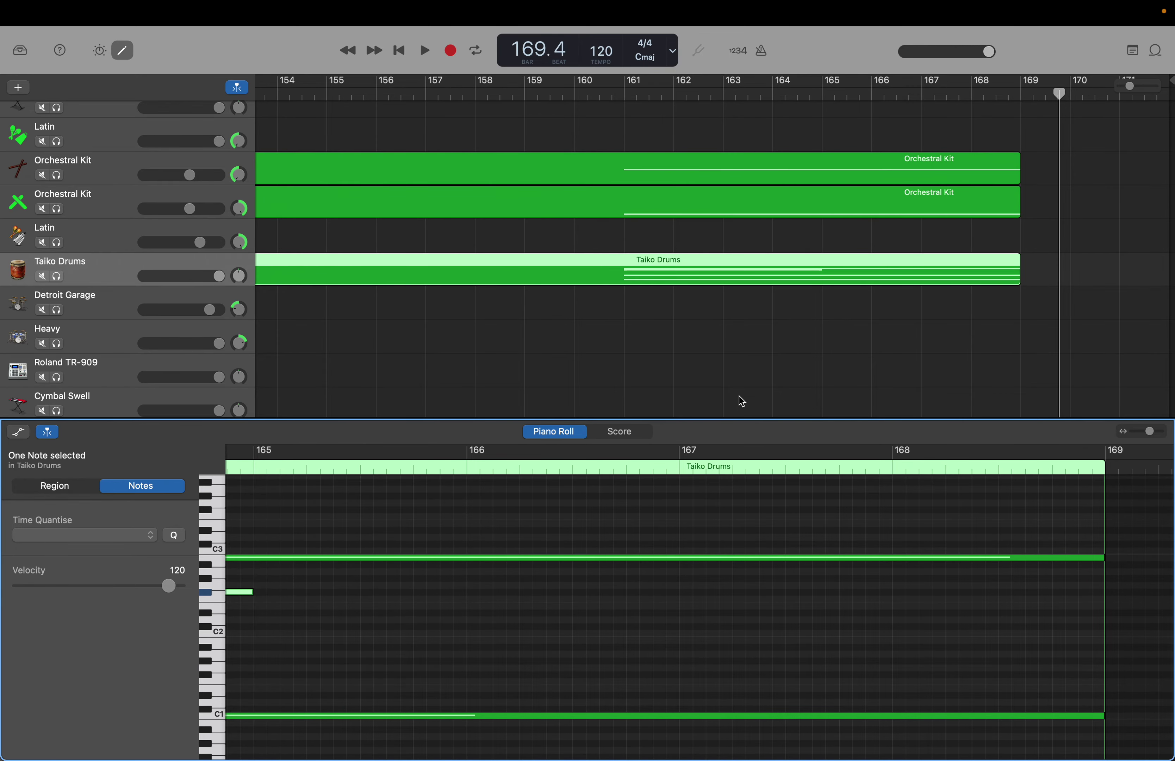
Play the ending from bar 161 through bar 169.
{"action": "left_click_drag", "start_coordinate": [1059, 93], "coordinate": [623, 94]}
{"action": "scroll", "coordinate": [622, 93], "scroll_direction": "left", "scroll_amount": 1}
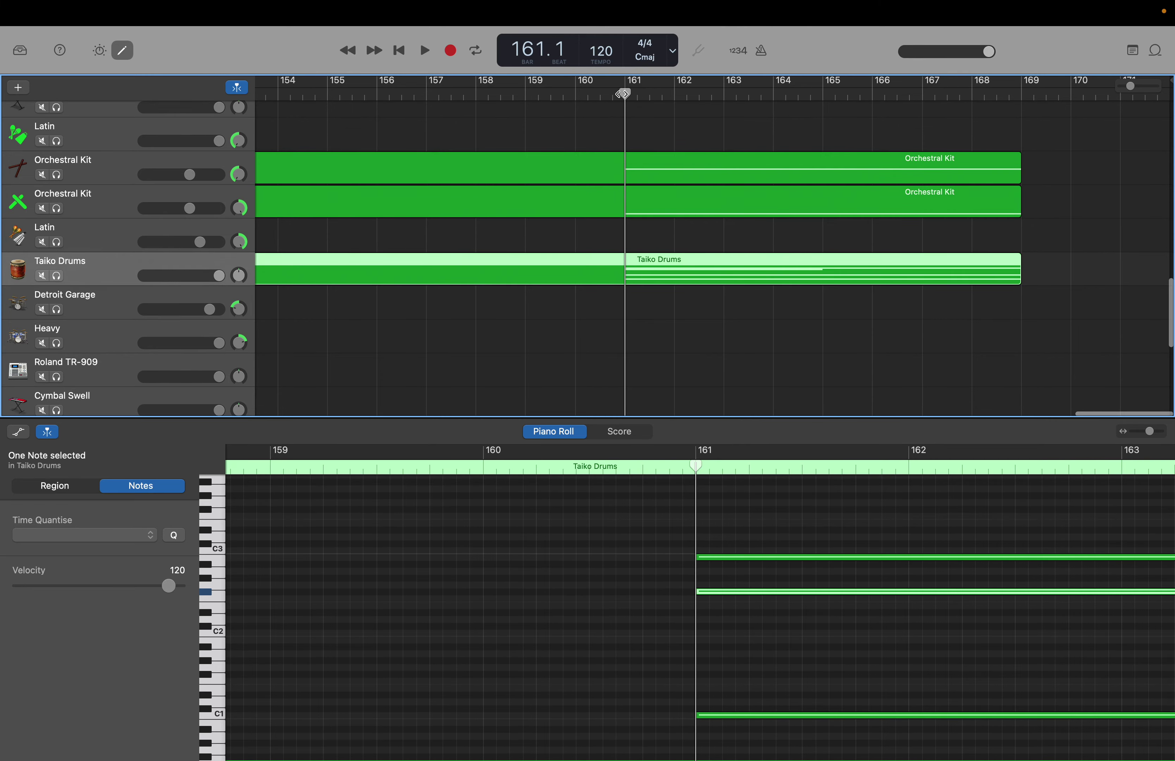
{"action": "key", "text": "space"}
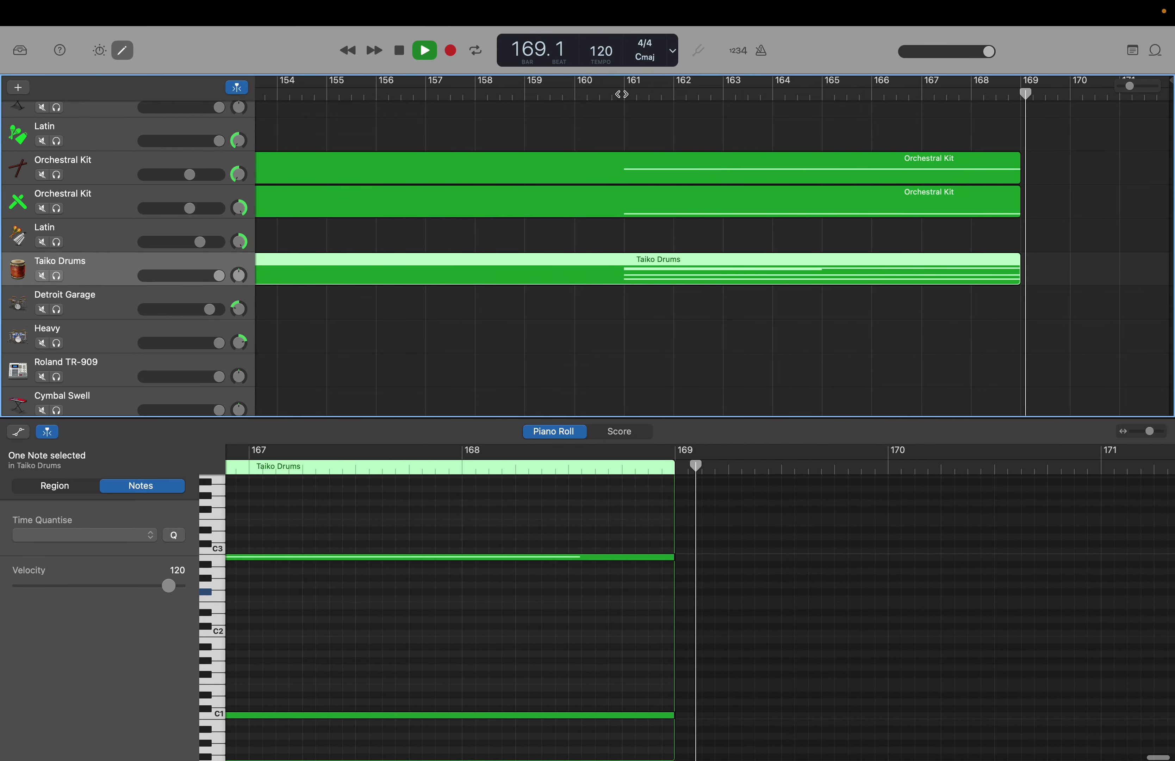
Return to the start of the arrangement and move the playhead to bar 8, beat 4.
{"action": "scroll", "coordinate": [712, 247], "scroll_direction": "left", "scroll_amount": 15}
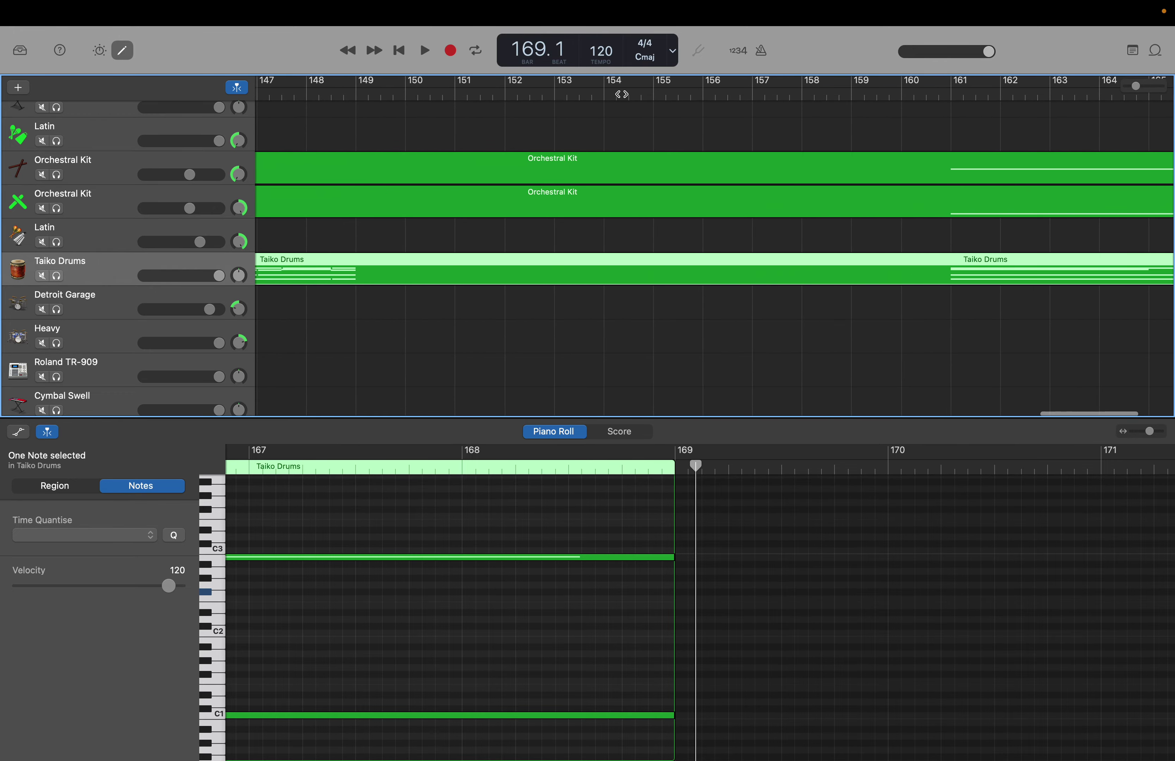
{"action": "scroll", "coordinate": [711, 247], "scroll_direction": "left", "scroll_amount": 20}
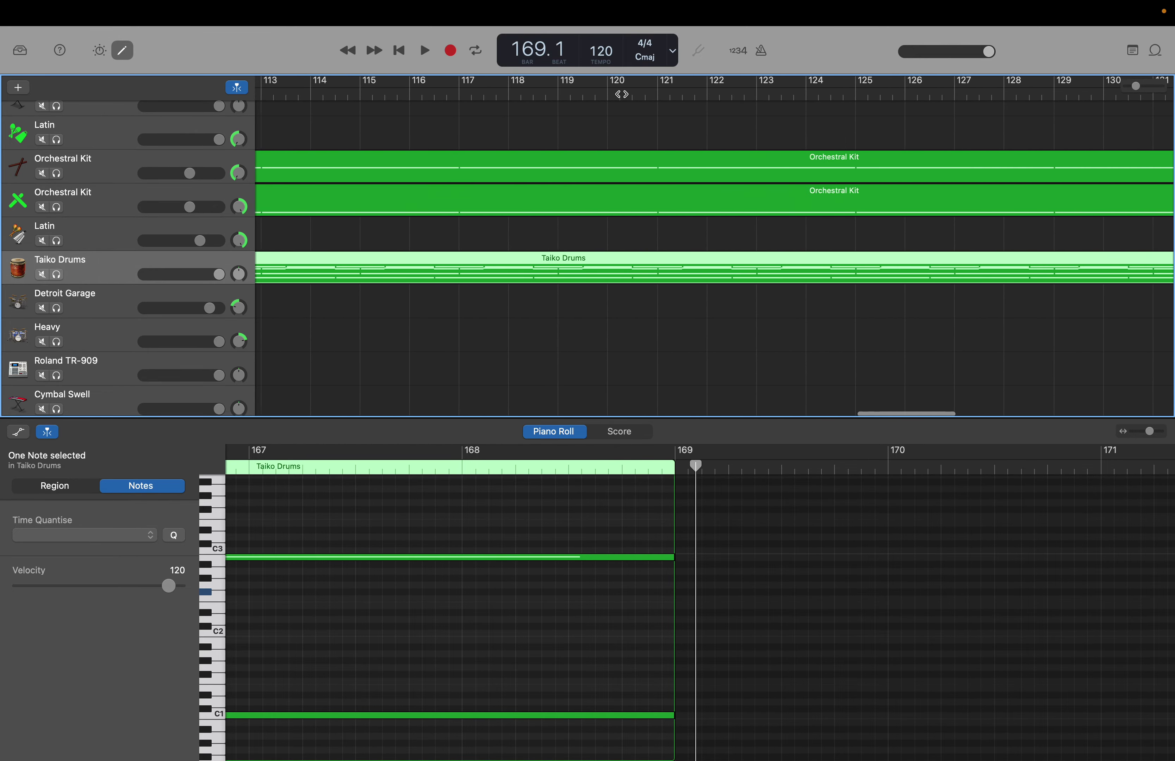
{"action": "scroll", "coordinate": [711, 247], "scroll_direction": "left", "scroll_amount": 20}
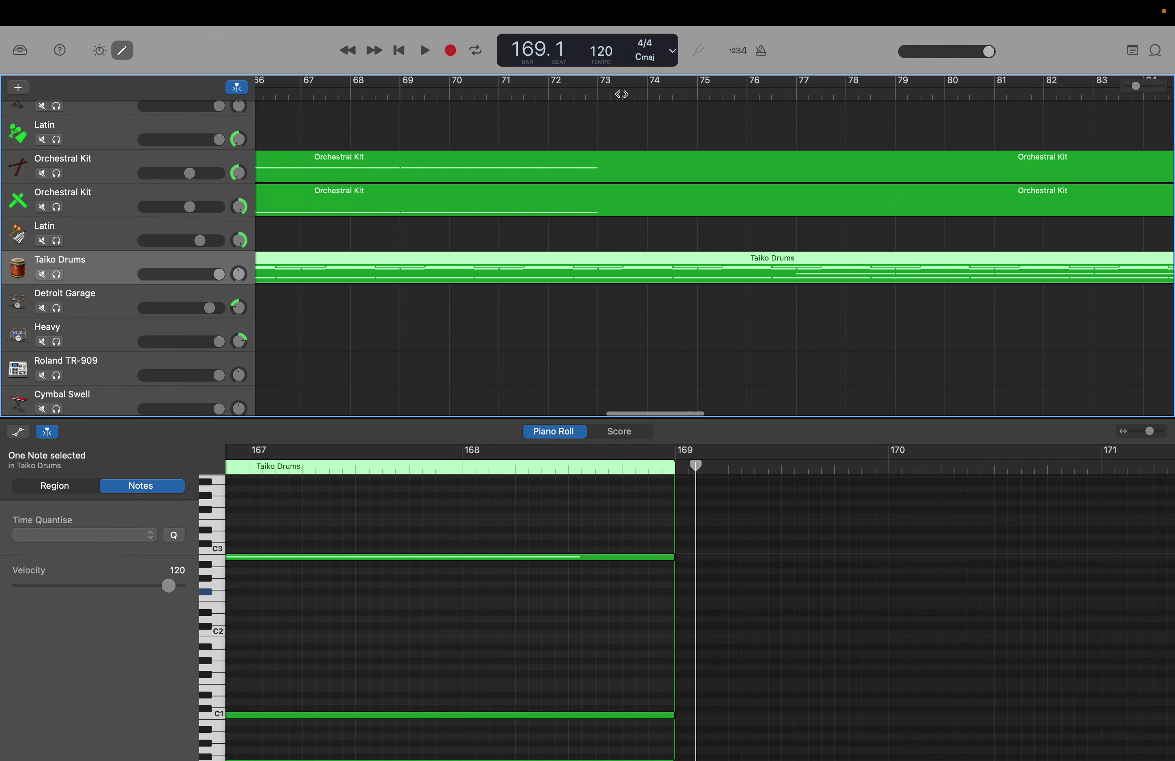
{"action": "scroll", "coordinate": [622, 93], "scroll_direction": "left", "scroll_amount": 20}
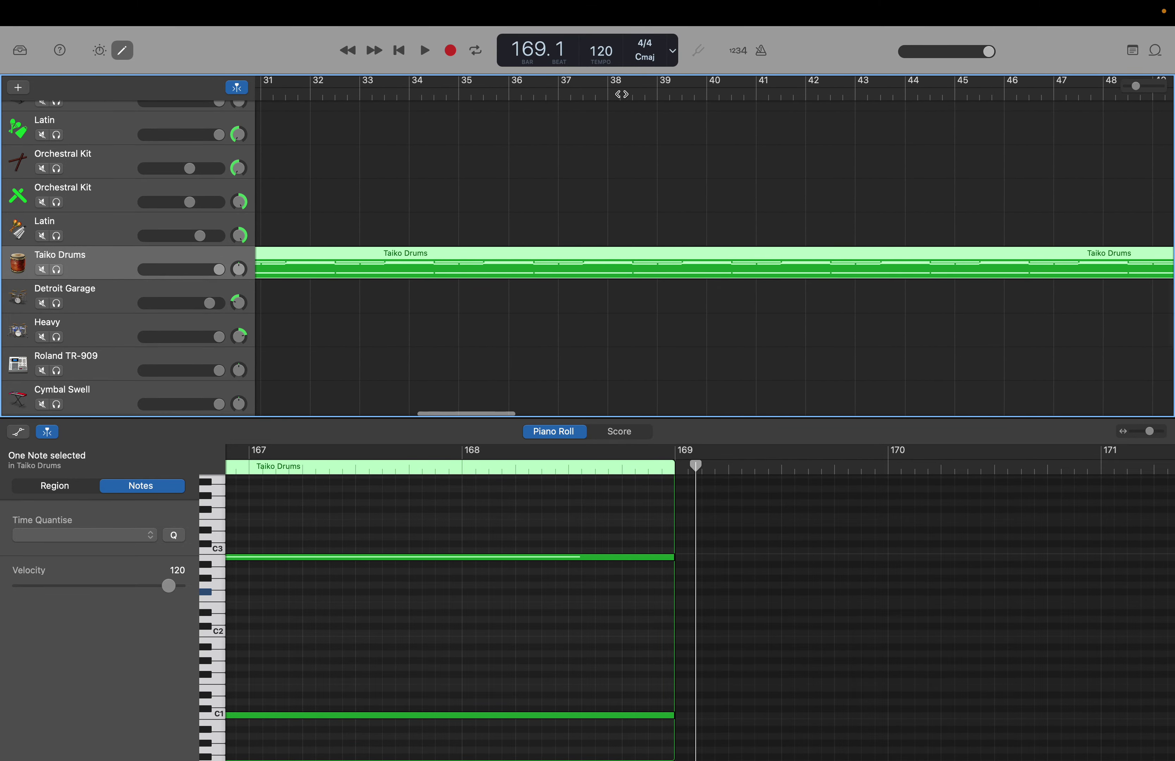
{"action": "scroll", "coordinate": [621, 94], "scroll_direction": "left", "scroll_amount": 4}
{"action": "scroll", "coordinate": [622, 93], "scroll_direction": "up", "scroll_amount": 5}
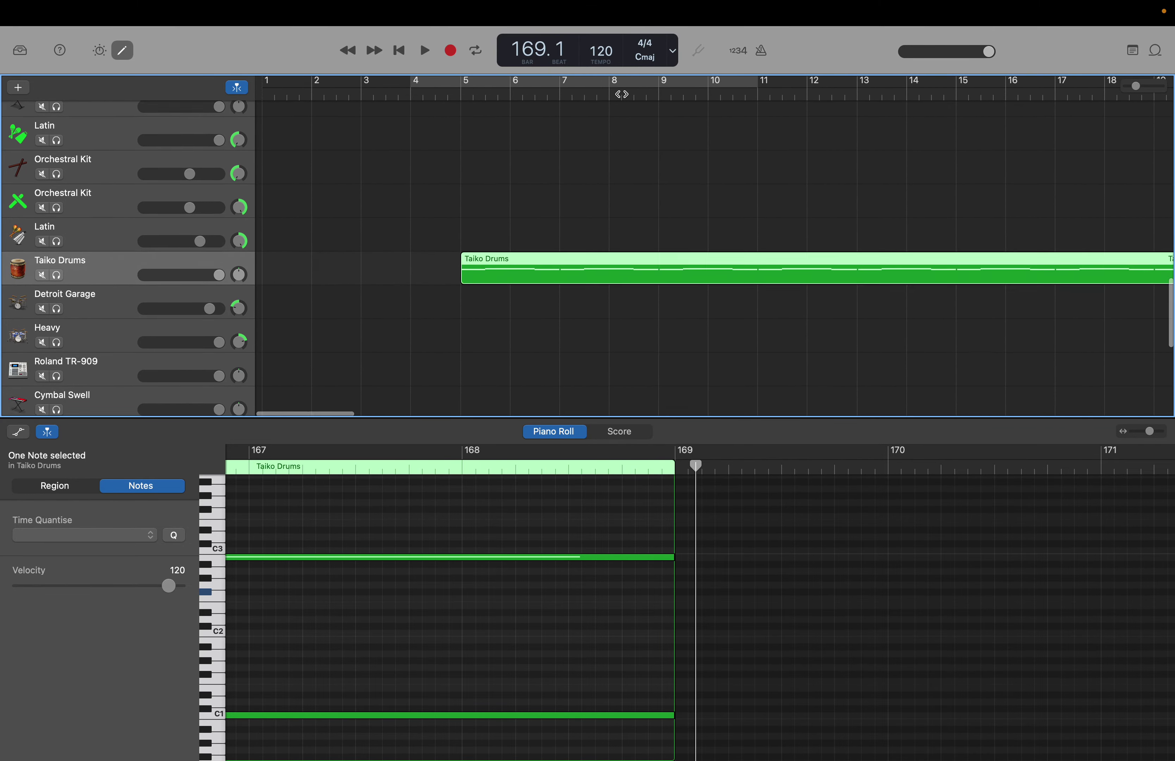
{"action": "scroll", "coordinate": [621, 94], "scroll_direction": "up", "scroll_amount": 8}
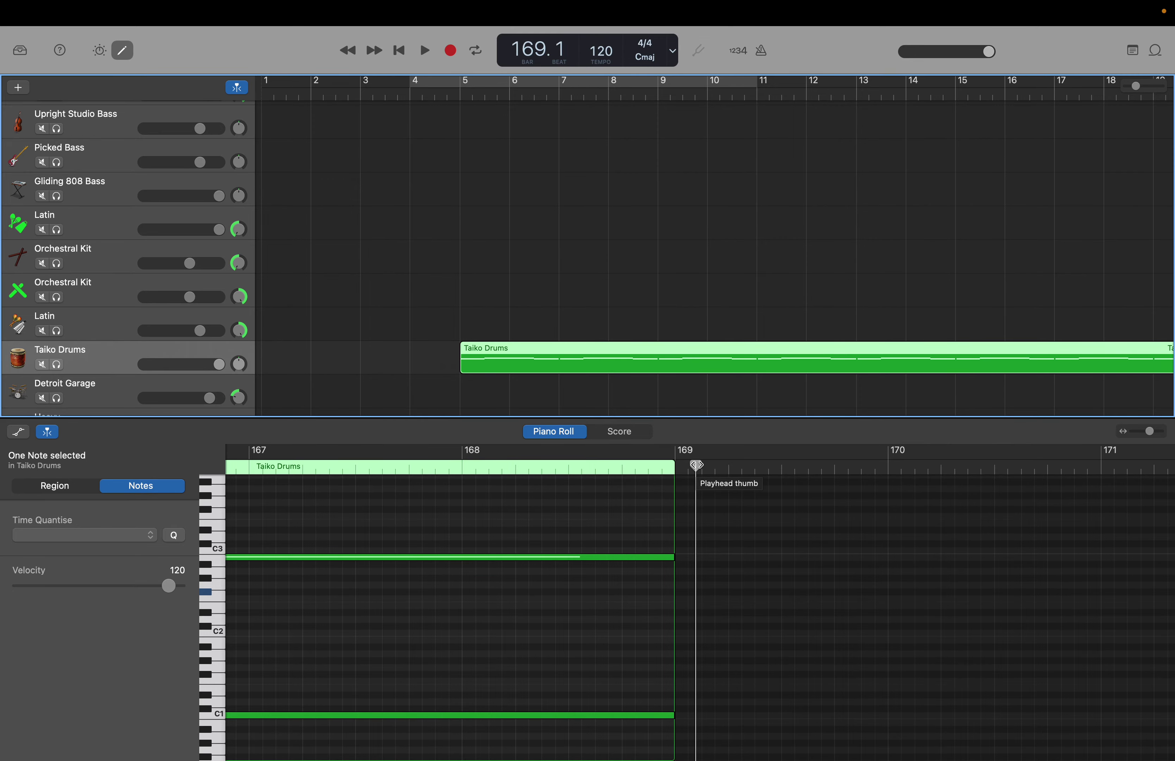
{"action": "left_click_drag", "start_coordinate": [697, 464], "coordinate": [517, 464]}
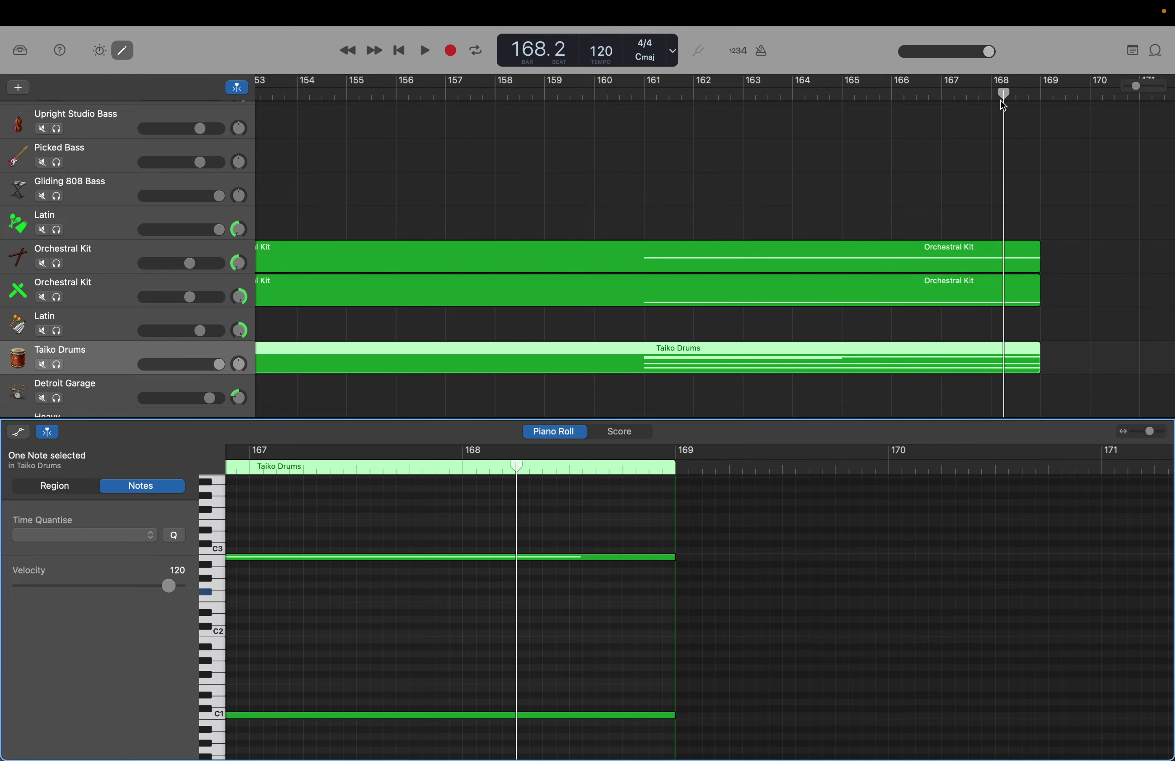
{"action": "left_click_drag", "start_coordinate": [1003, 98], "coordinate": [4, 31]}
{"action": "left_click_drag", "start_coordinate": [277, 40], "coordinate": [651, 74]}
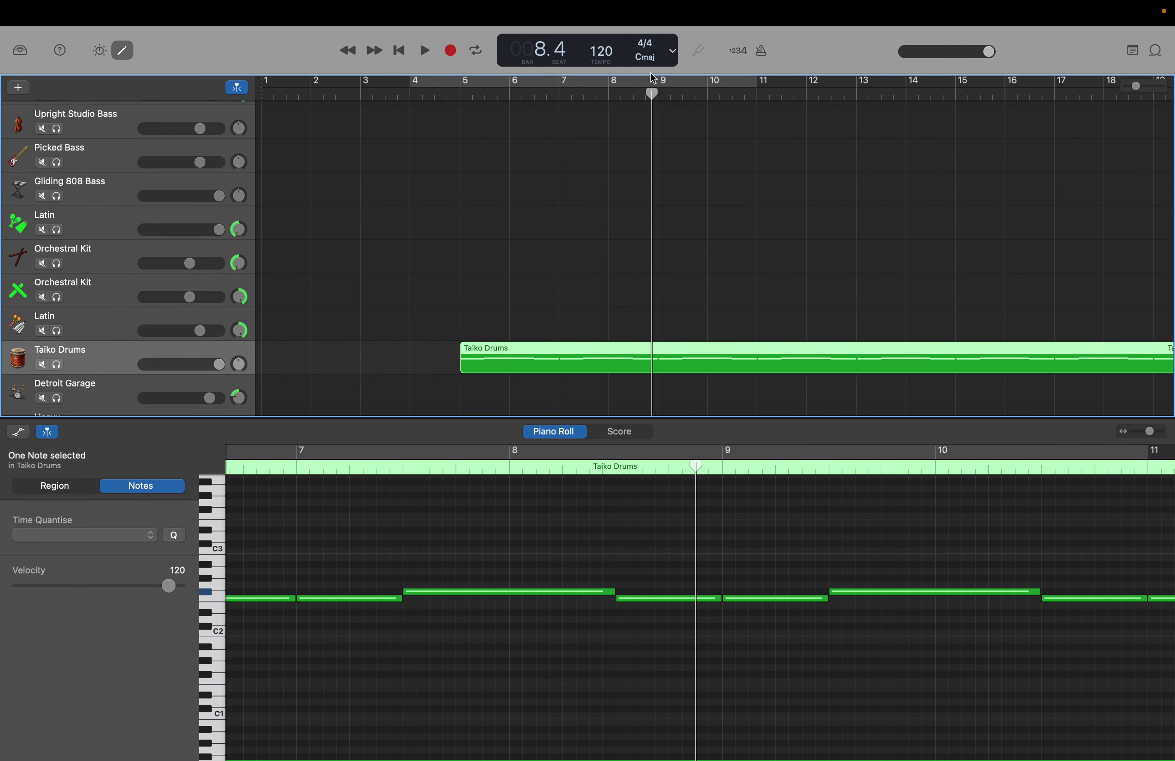
Move the playhead to bar 13, beat 1.
{"action": "scroll", "coordinate": [677, 142], "scroll_direction": "up", "scroll_amount": 10}
{"action": "scroll", "coordinate": [676, 139], "scroll_direction": "up", "scroll_amount": 3}
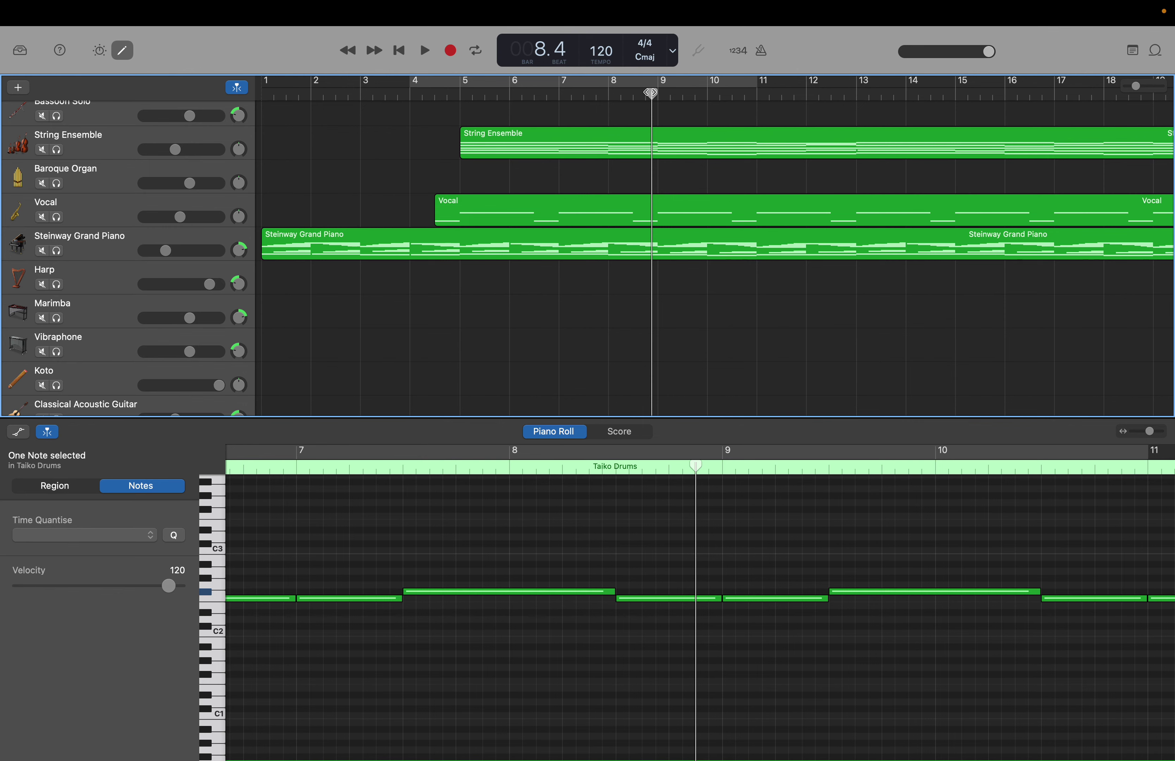
{"action": "left_click_drag", "start_coordinate": [651, 93], "coordinate": [855, 116]}
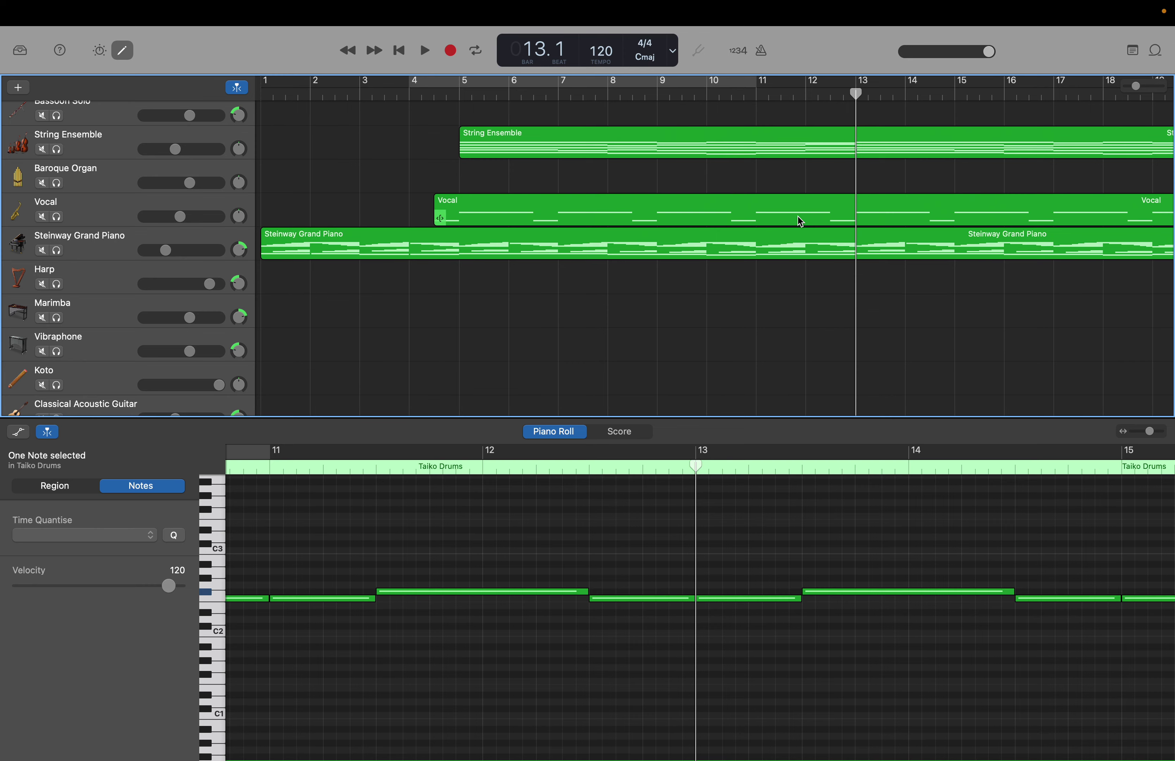
Examine the regions from the String Ensemble track down to the Taiko Drums, including where the Orchestral Kit parts enter around bar 53.
{"action": "scroll", "coordinate": [797, 216], "scroll_direction": "up", "scroll_amount": 2}
{"action": "scroll", "coordinate": [798, 217], "scroll_direction": "right", "scroll_amount": 2}
{"action": "scroll", "coordinate": [797, 216], "scroll_direction": "right", "scroll_amount": 2}
{"action": "scroll", "coordinate": [797, 216], "scroll_direction": "down", "scroll_amount": 1}
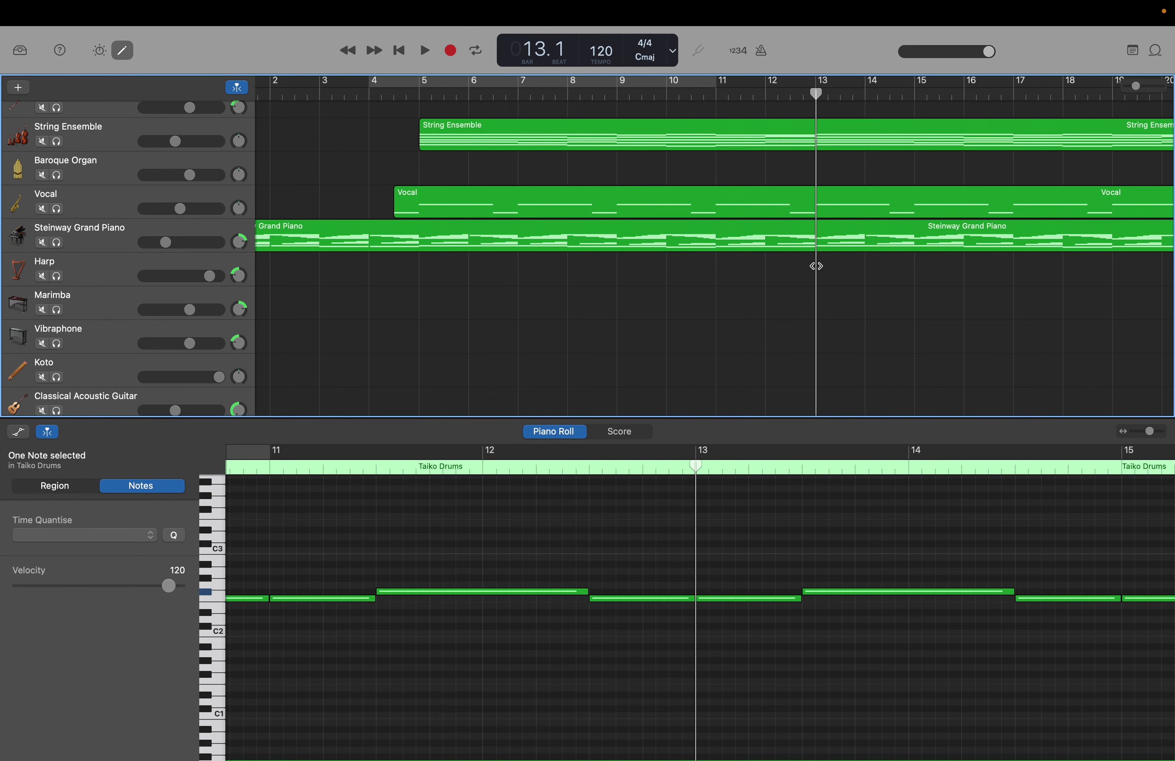
{"action": "scroll", "coordinate": [816, 266], "scroll_direction": "right", "scroll_amount": 5}
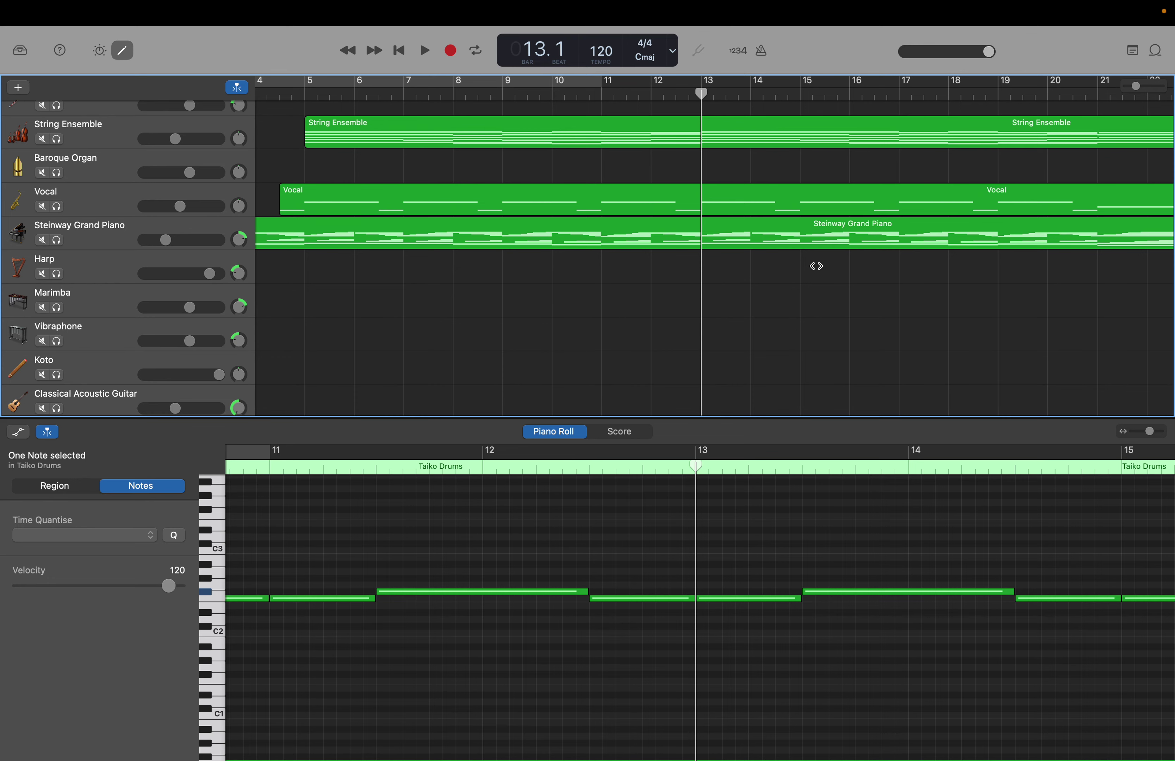
{"action": "scroll", "coordinate": [816, 265], "scroll_direction": "right", "scroll_amount": 1}
{"action": "scroll", "coordinate": [815, 265], "scroll_direction": "down", "scroll_amount": 5}
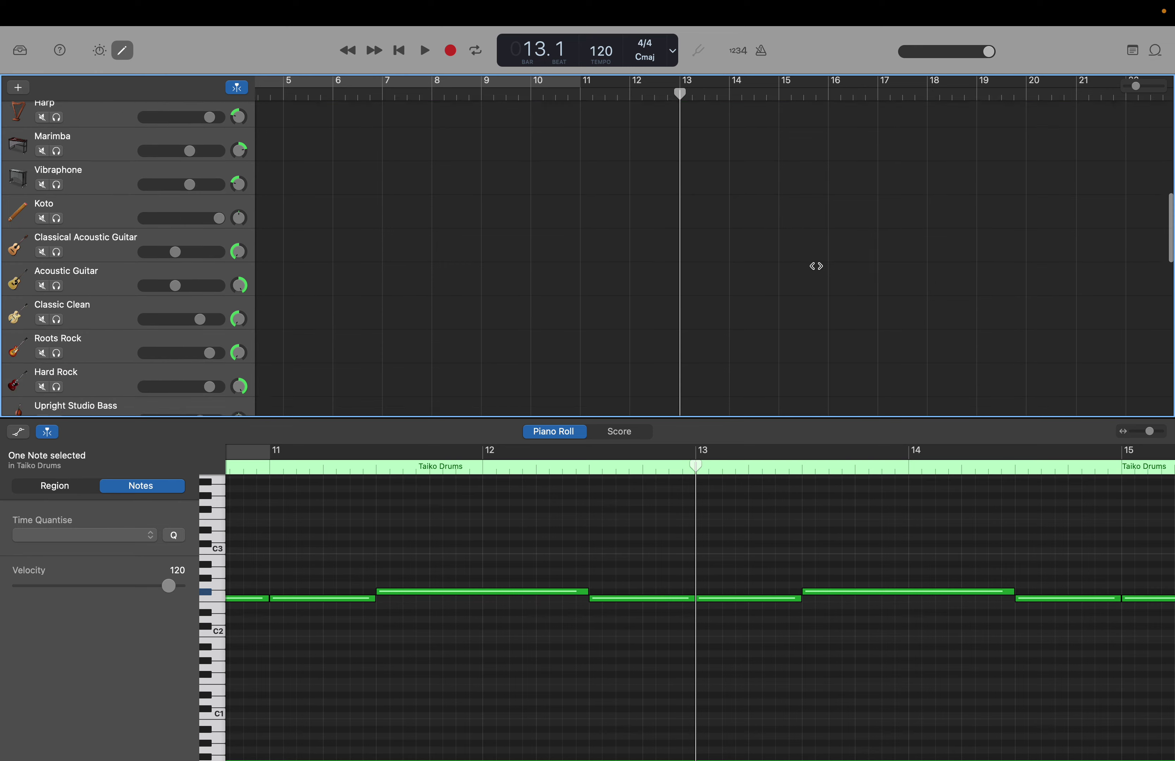
{"action": "scroll", "coordinate": [816, 266], "scroll_direction": "down", "scroll_amount": 10}
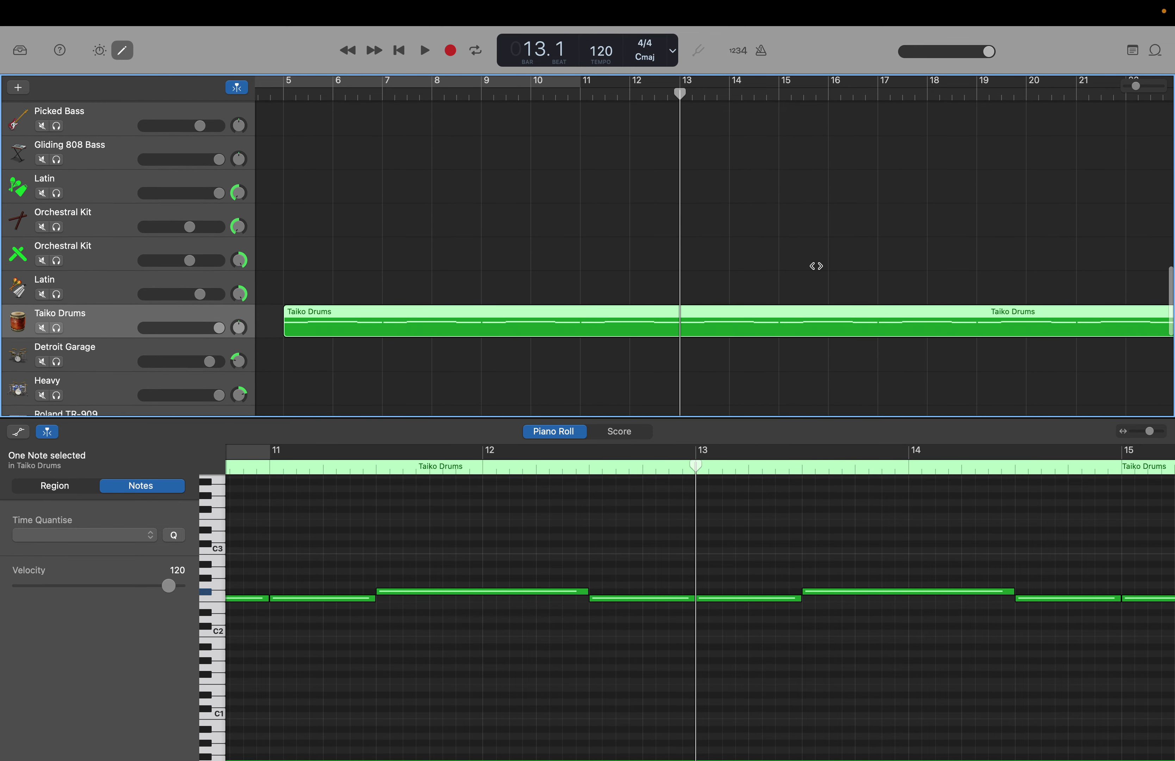
{"action": "scroll", "coordinate": [816, 266], "scroll_direction": "right", "scroll_amount": 15}
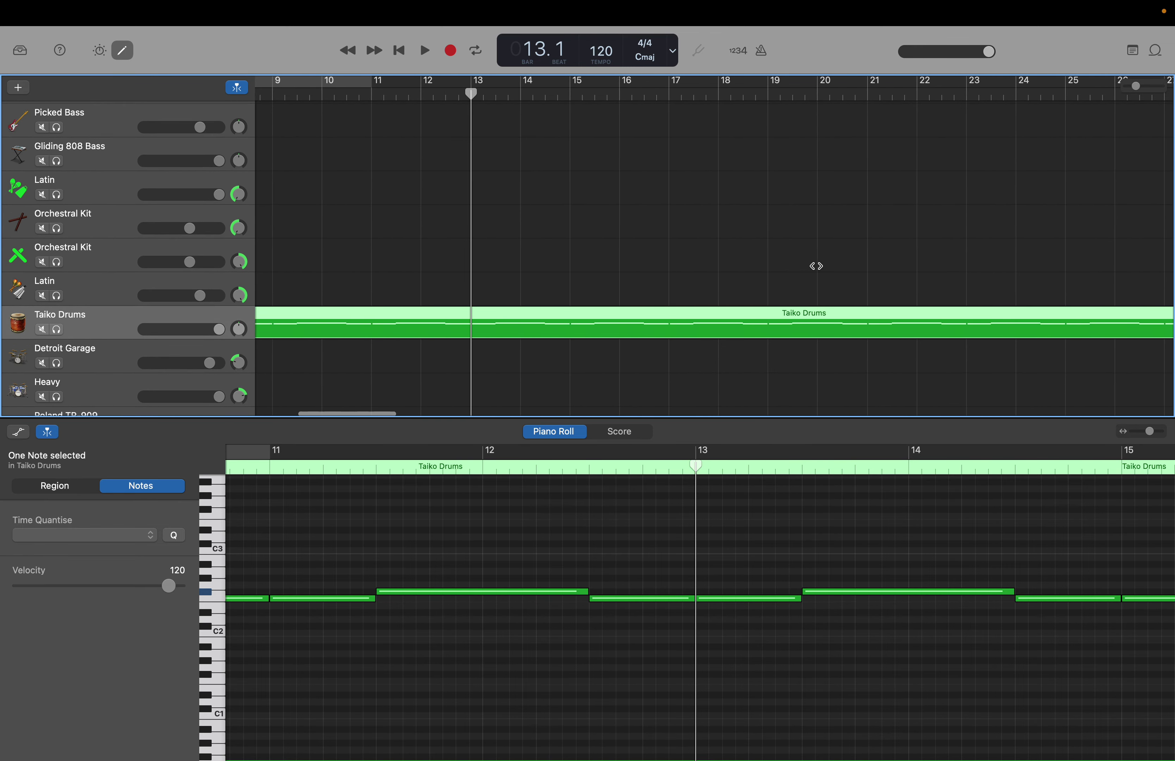
{"action": "scroll", "coordinate": [816, 266], "scroll_direction": "right", "scroll_amount": 13}
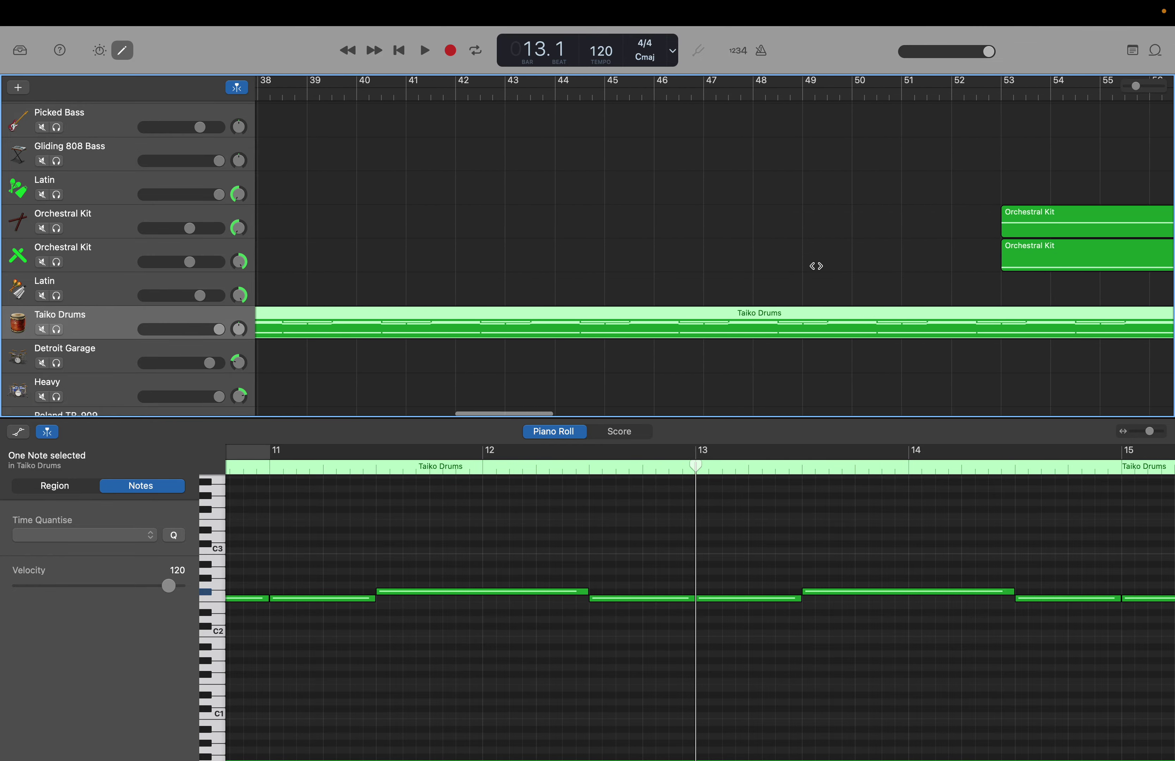
{"action": "scroll", "coordinate": [815, 266], "scroll_direction": "down", "scroll_amount": 1}
{"action": "scroll", "coordinate": [816, 266], "scroll_direction": "left", "scroll_amount": 20}
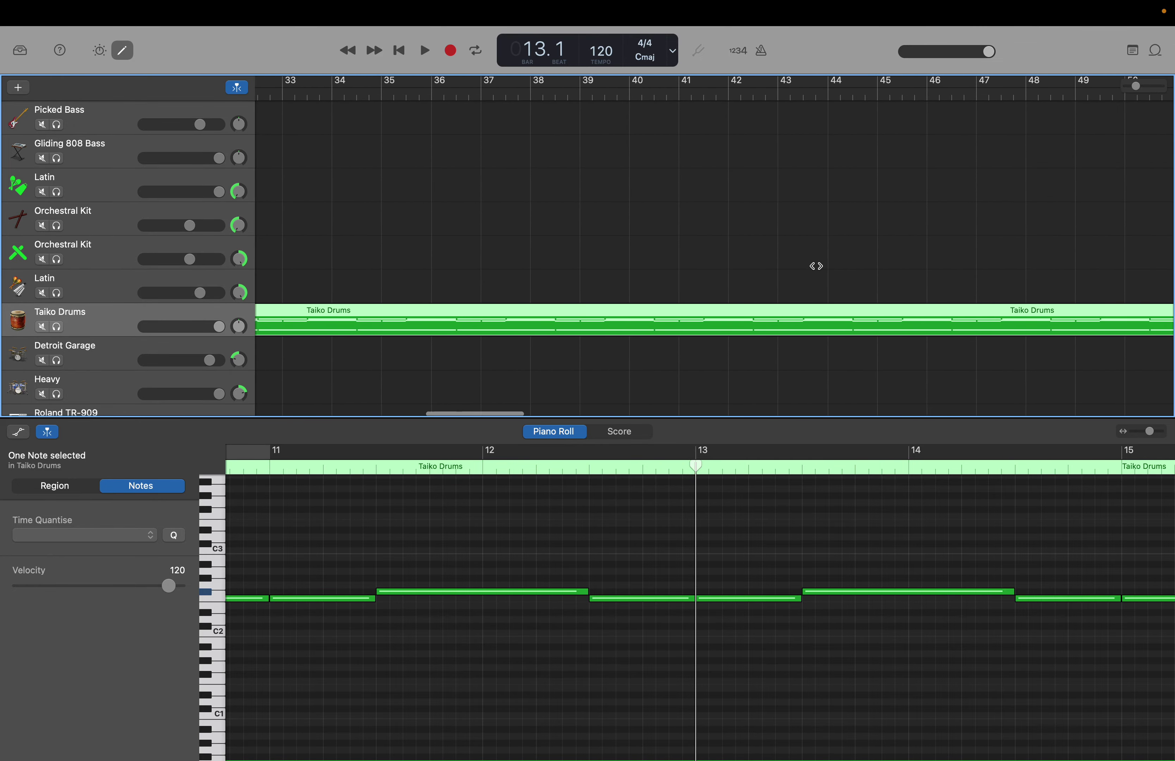
{"action": "scroll", "coordinate": [815, 266], "scroll_direction": "left", "scroll_amount": 8}
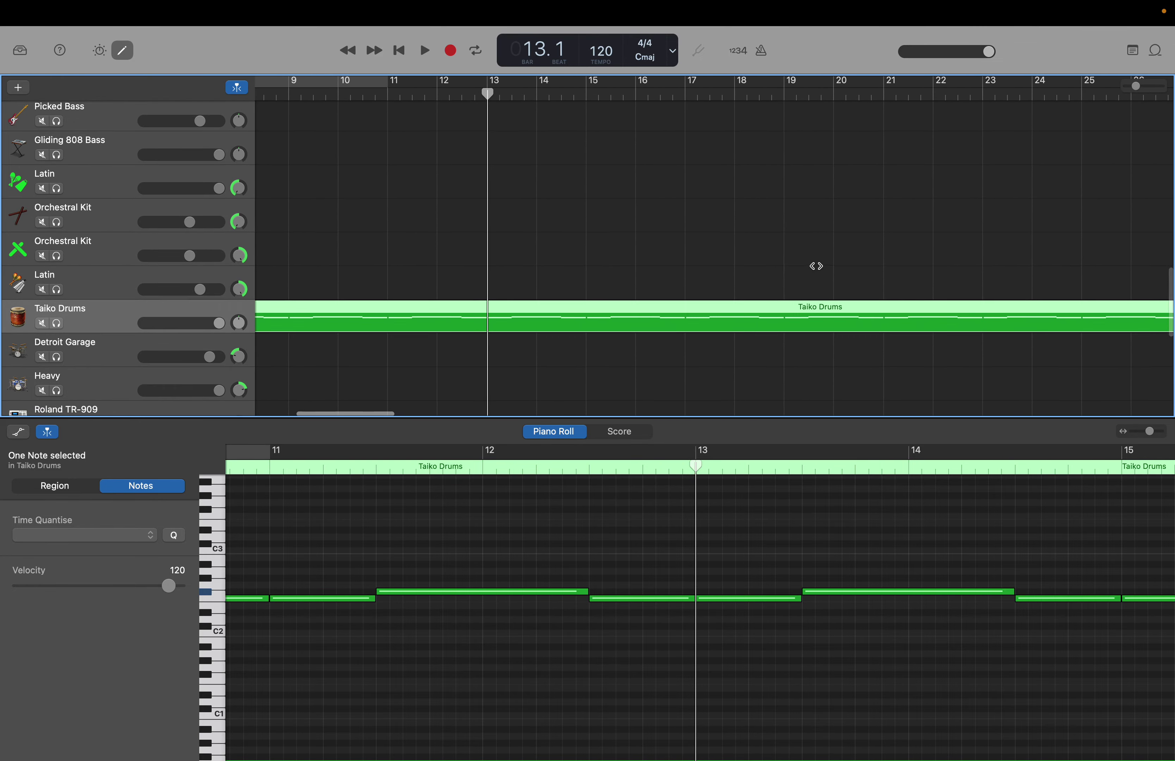
{"action": "scroll", "coordinate": [816, 266], "scroll_direction": "up", "scroll_amount": 3}
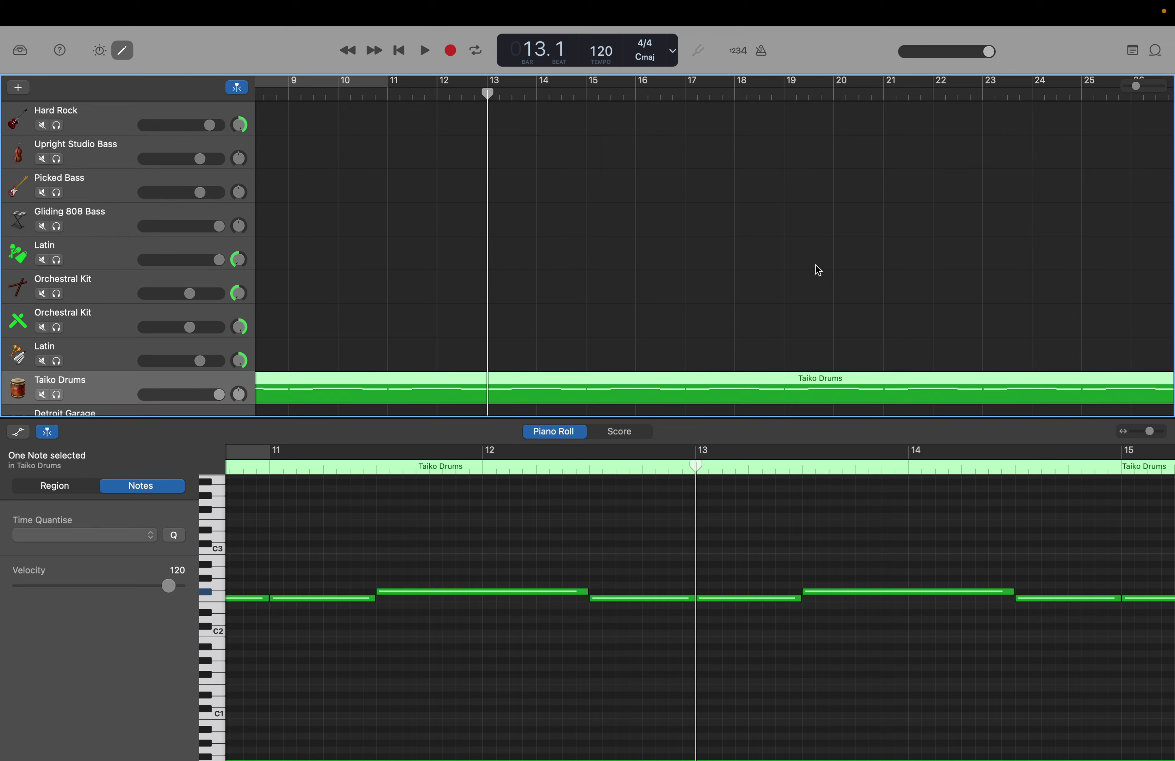
{"action": "mouse_move", "coordinate": [708, 15]}
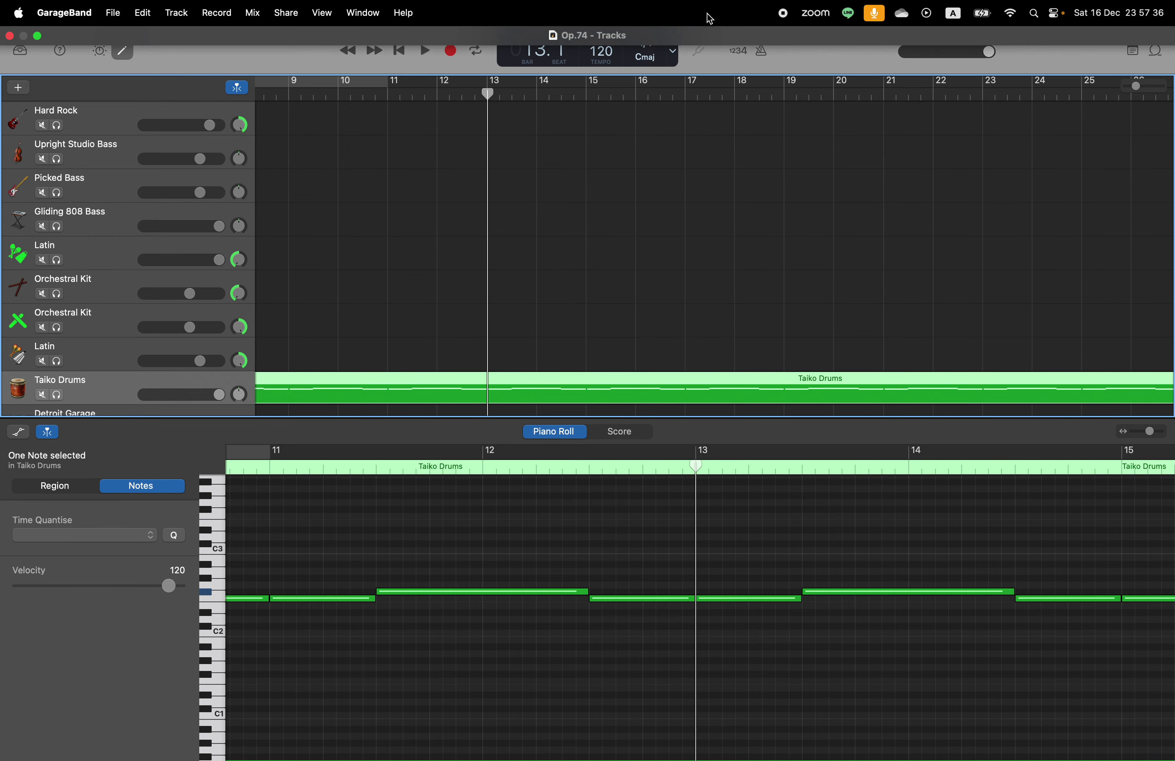